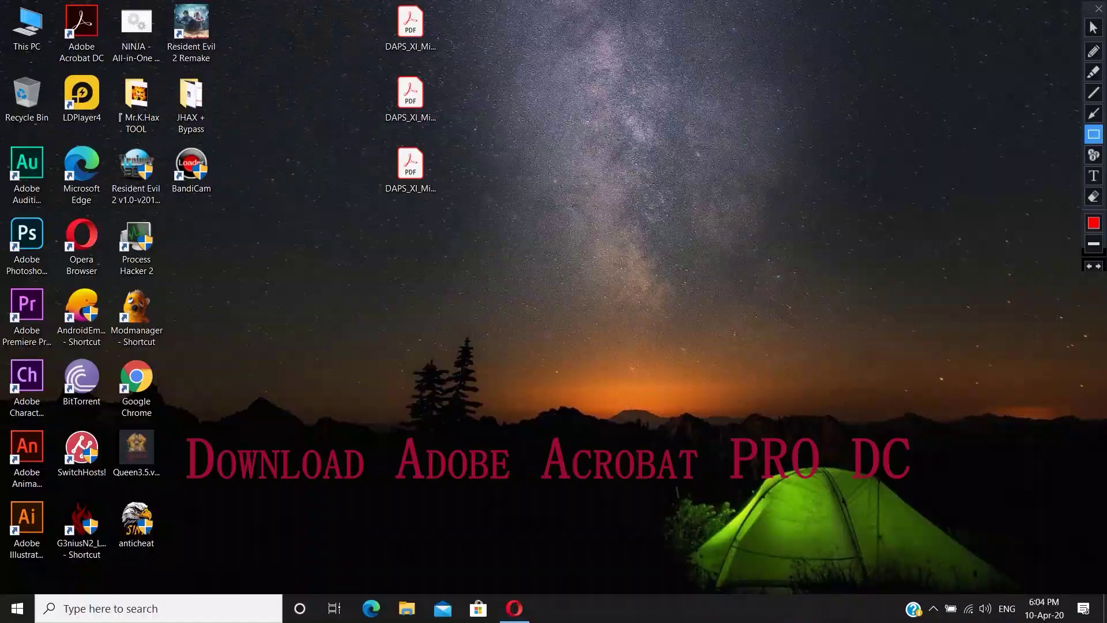
- Open DAPS_XI_Mids_19_01.pdf from its desktop icon so page 1 of 13 shows in Acrobat
left_click_drag(50, 73, 115, 1)
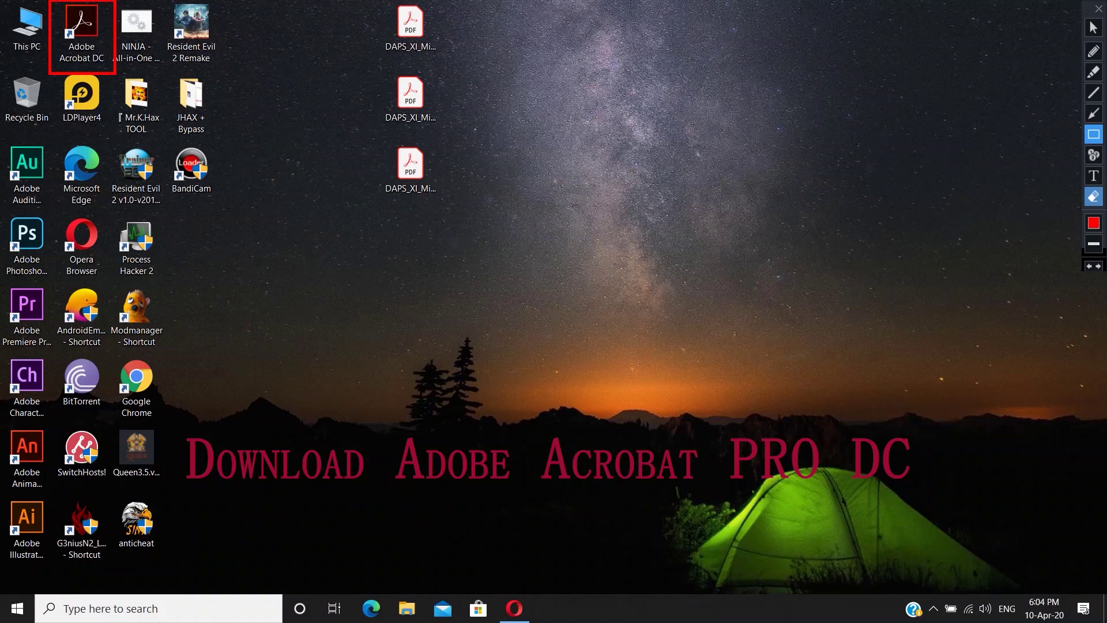
left_click(1095, 197)
left_click_drag(374, 24, 448, 205)
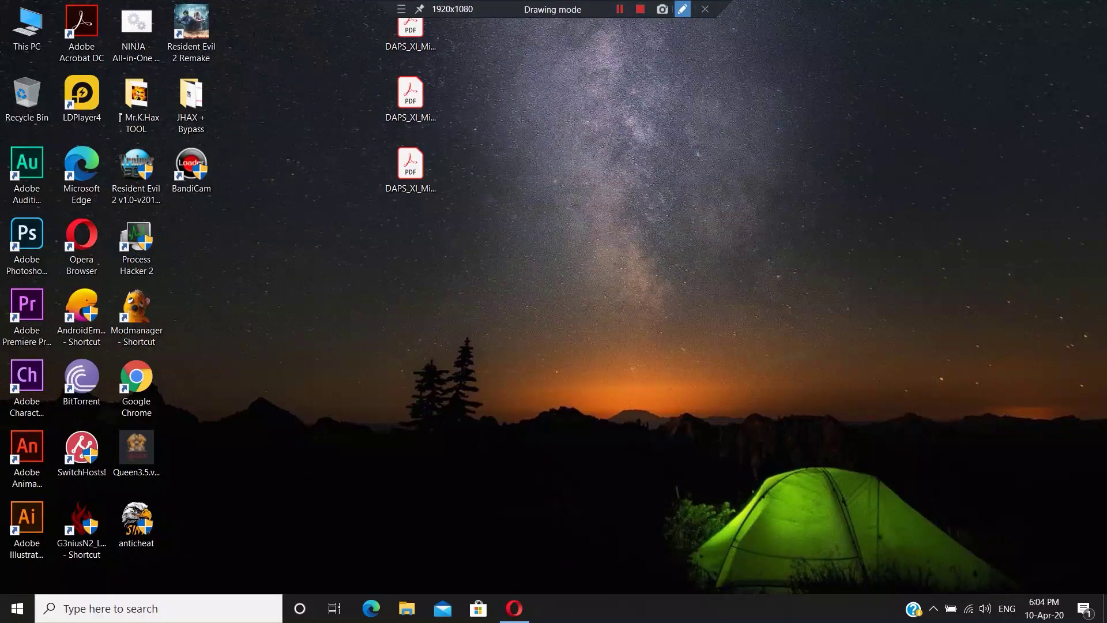
double_click(411, 33)
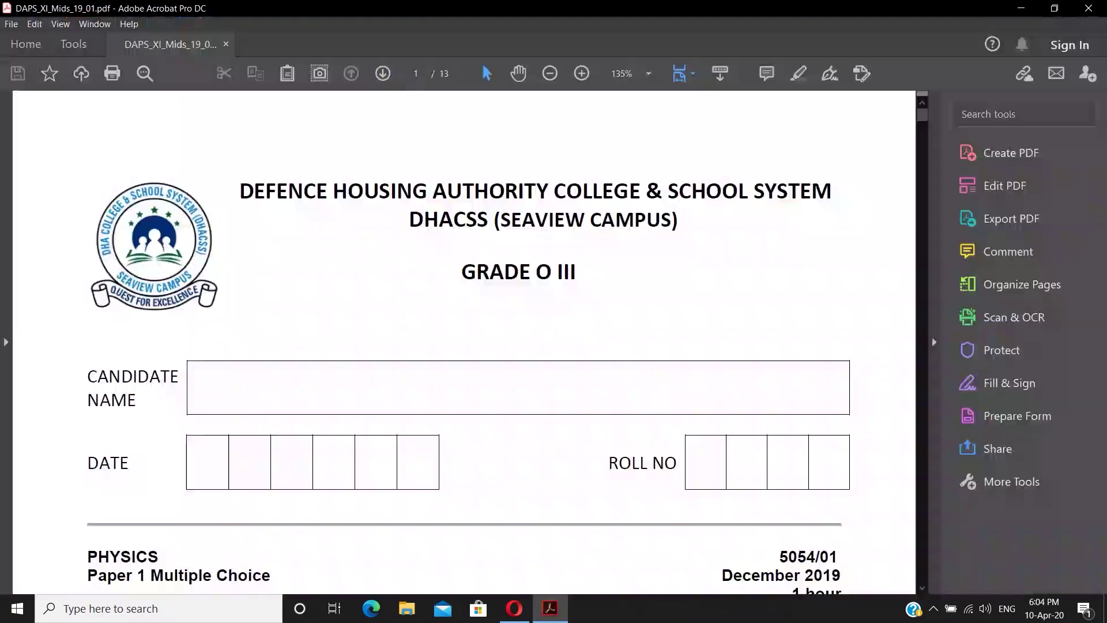
scroll(465, 342, "down", 1)
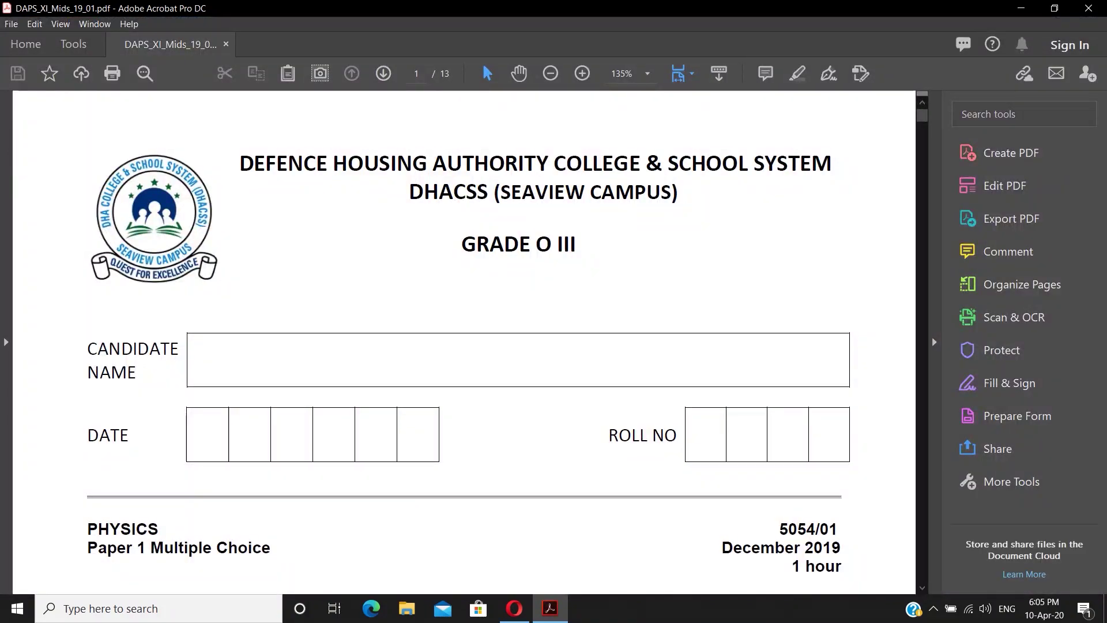
left_click(640, 8)
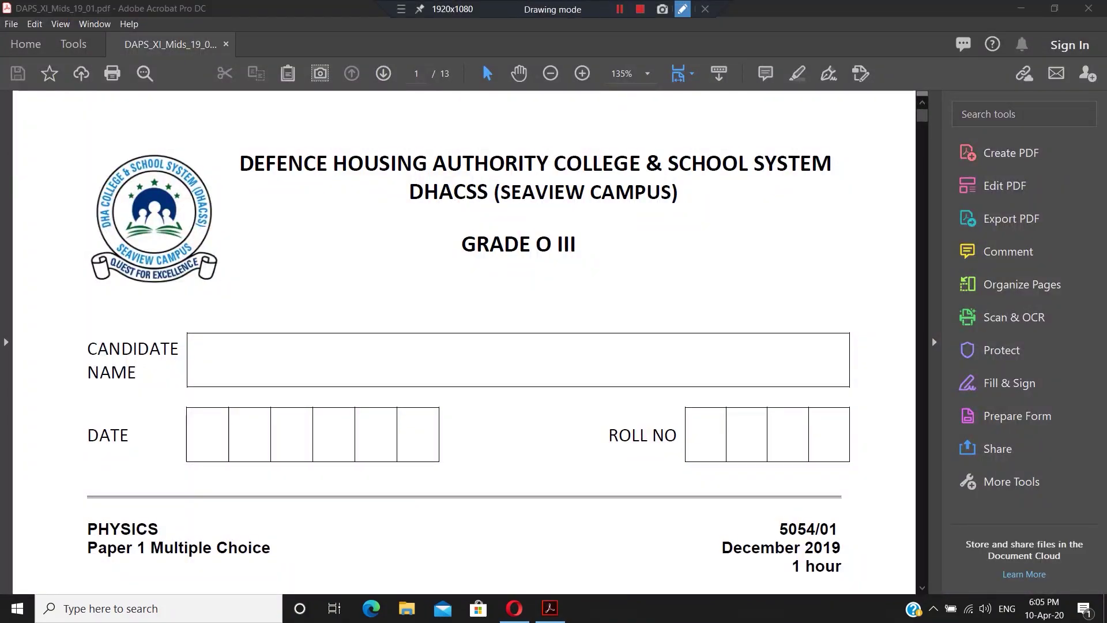
left_click_drag(445, 225, 582, 263)
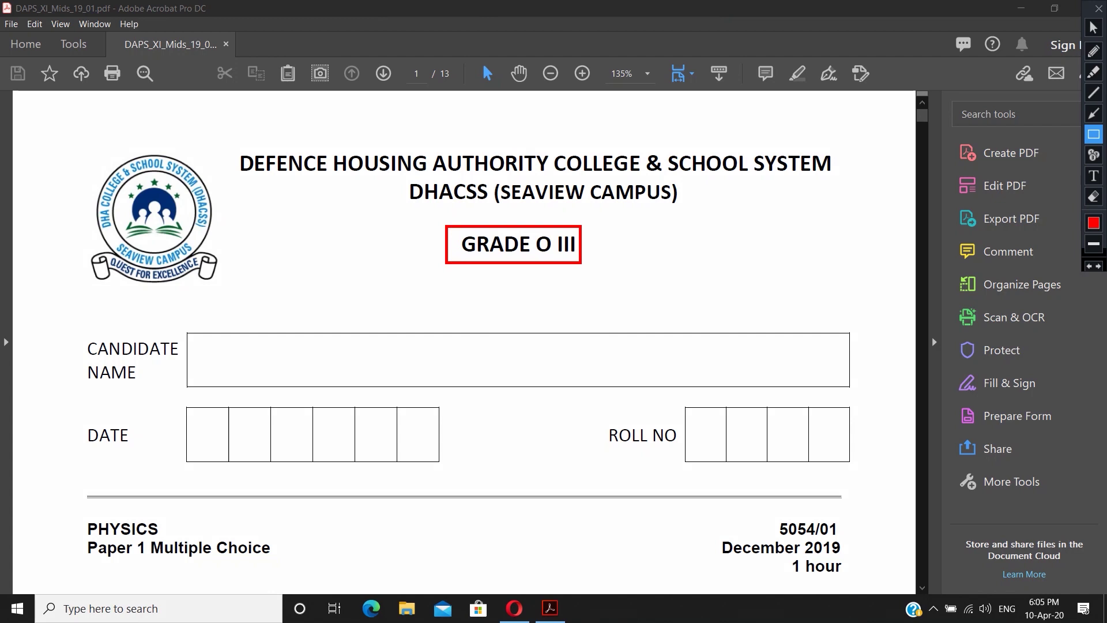
left_click_drag(79, 517, 286, 568)
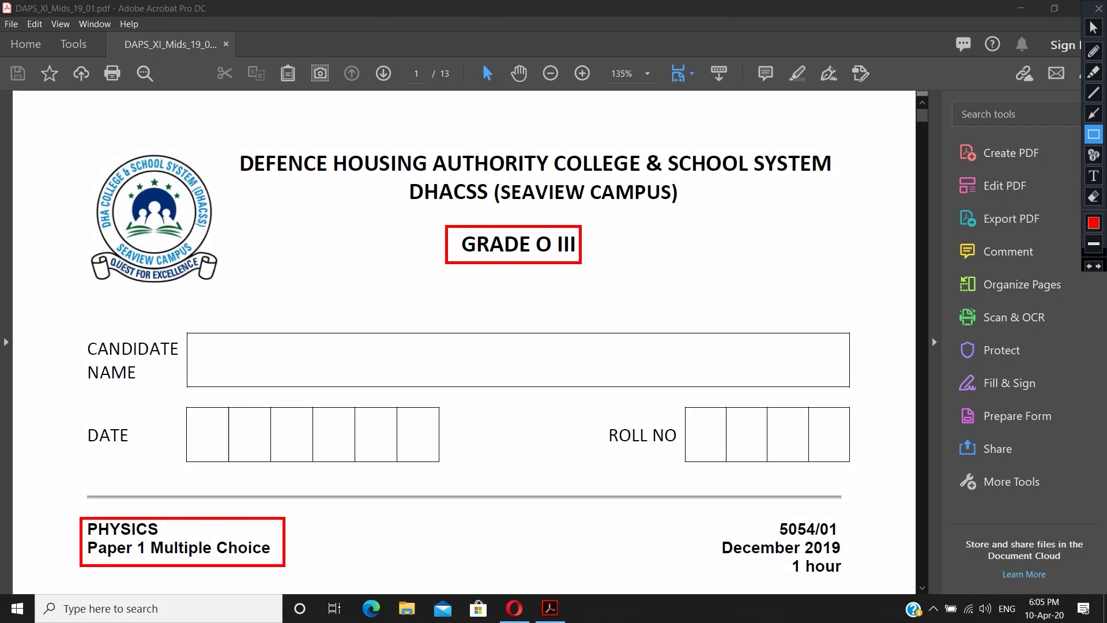
key("Escape")
scroll(286, 567, "down", 1)
scroll(469, 346, "down", 1)
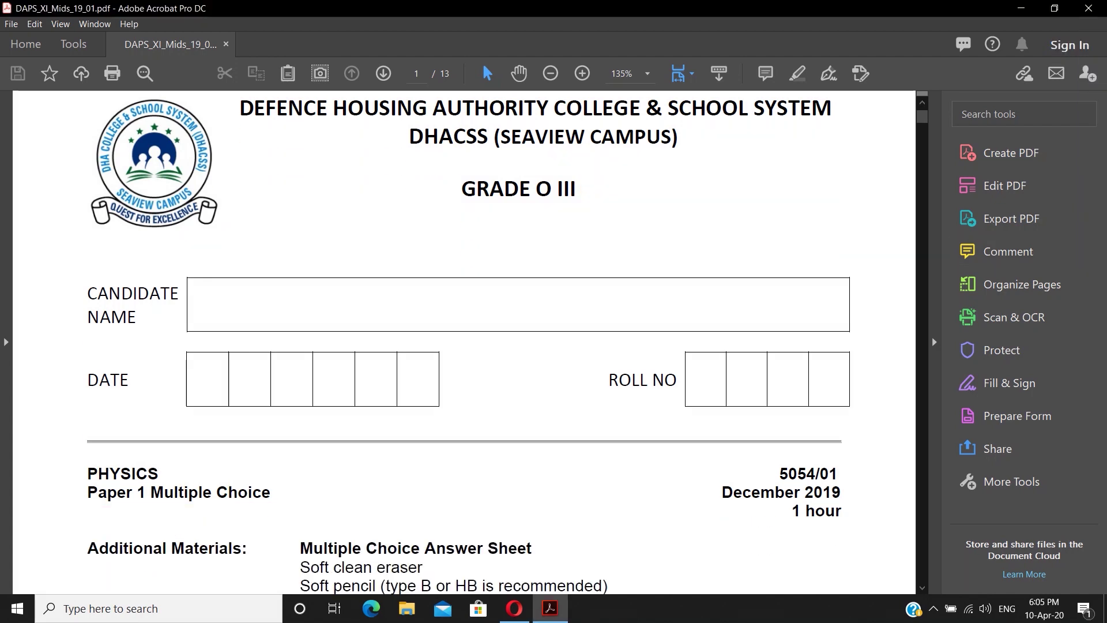
left_click(683, 8)
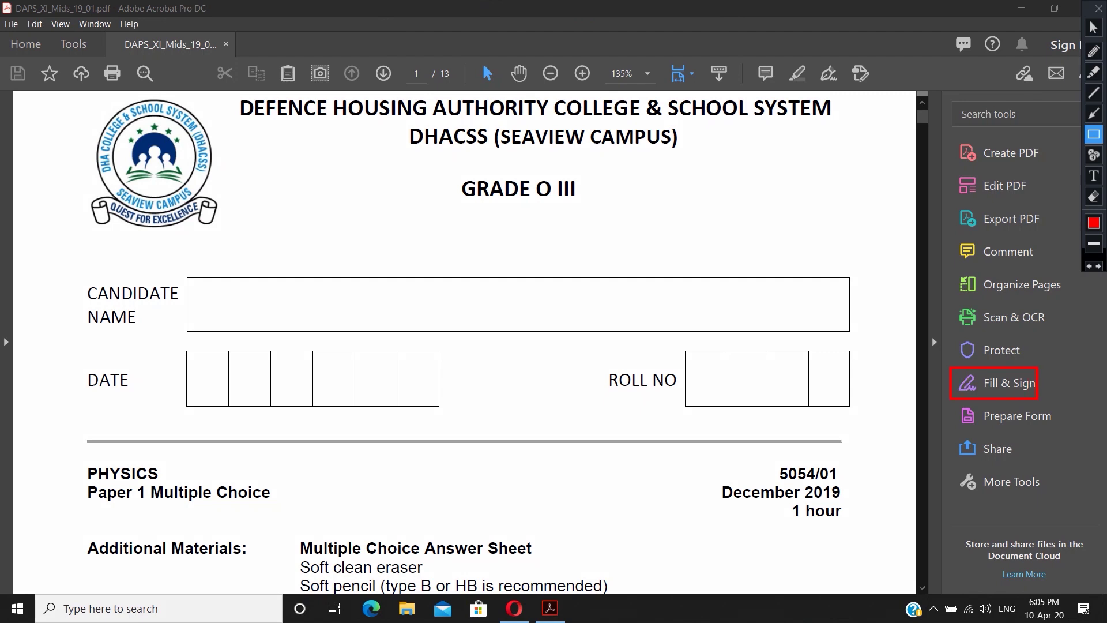
key("Escape")
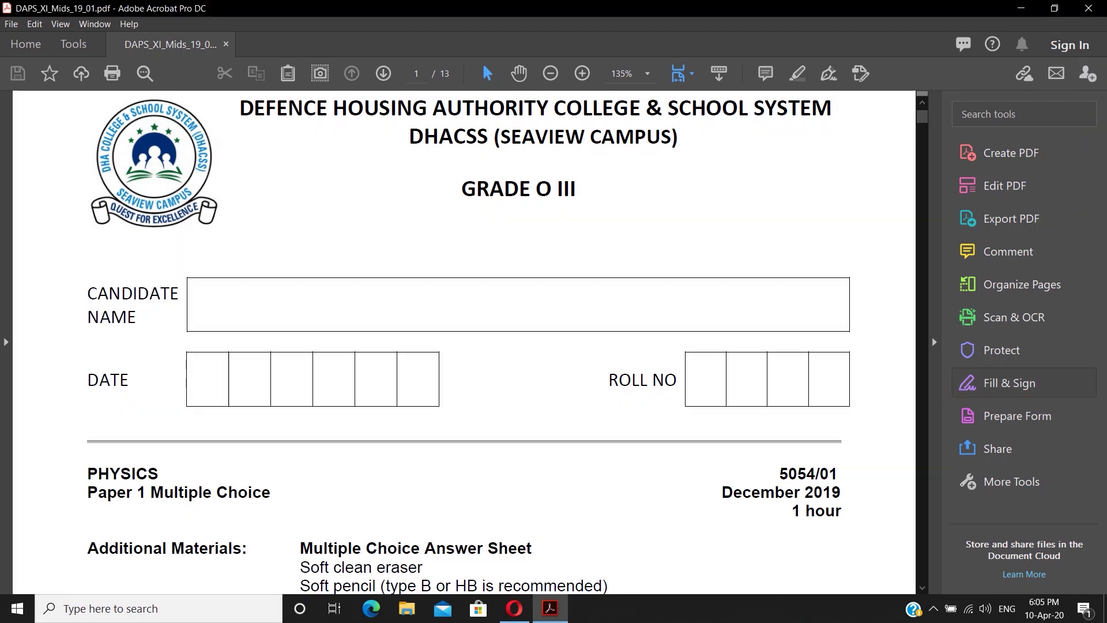
- Launch the Fill & Sign tool and choose to fill and sign the exam yourself
left_click(1009, 383)
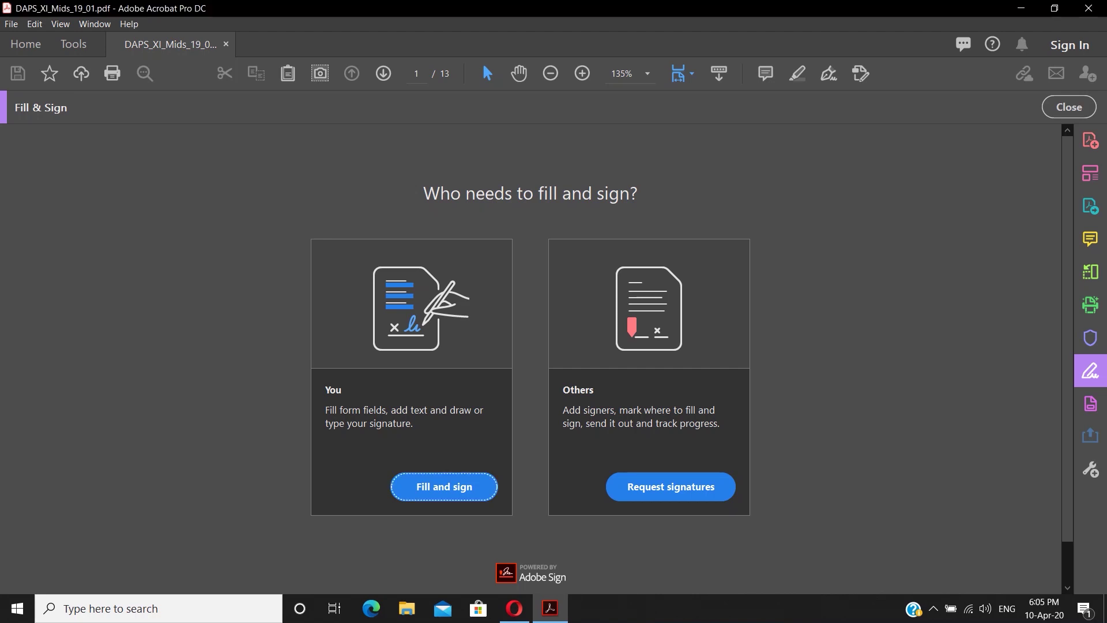
left_click(684, 8)
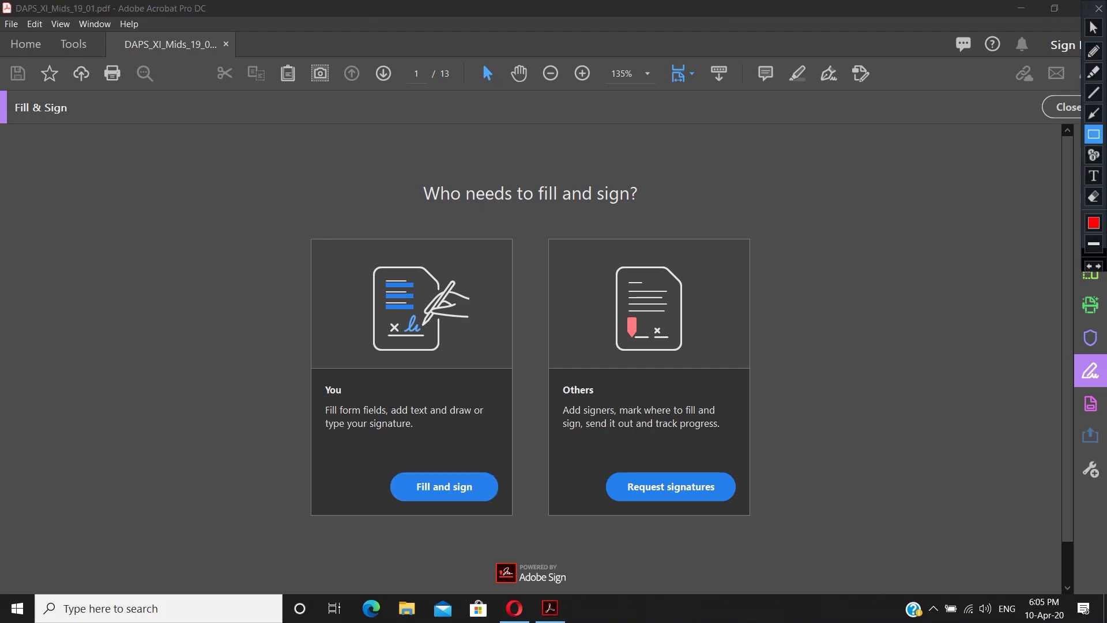
left_click_drag(368, 455, 510, 517)
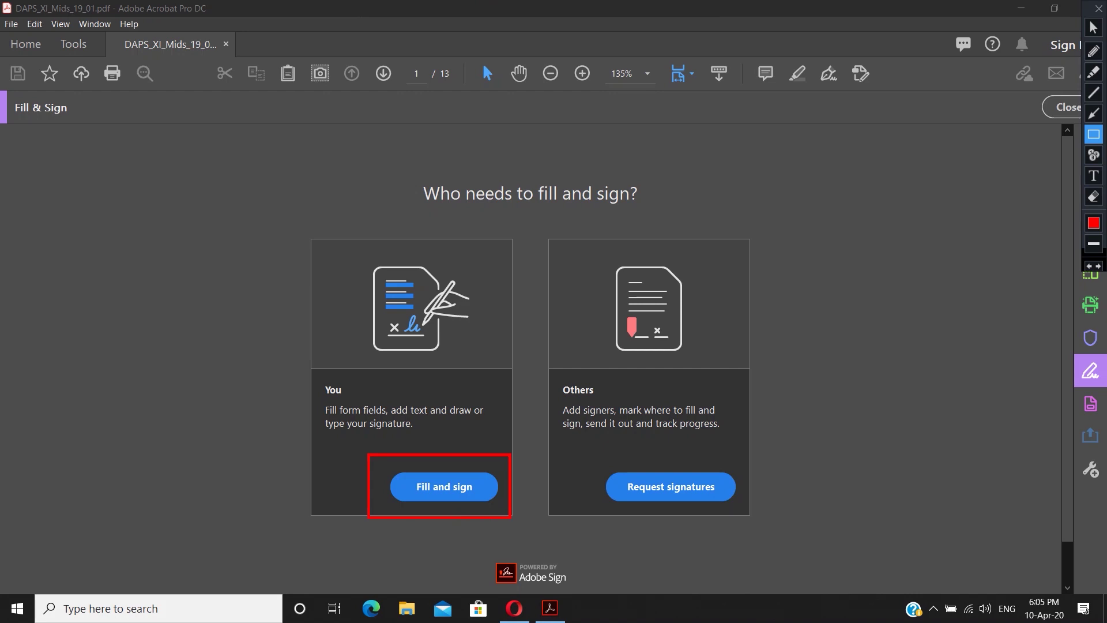
left_click(444, 486)
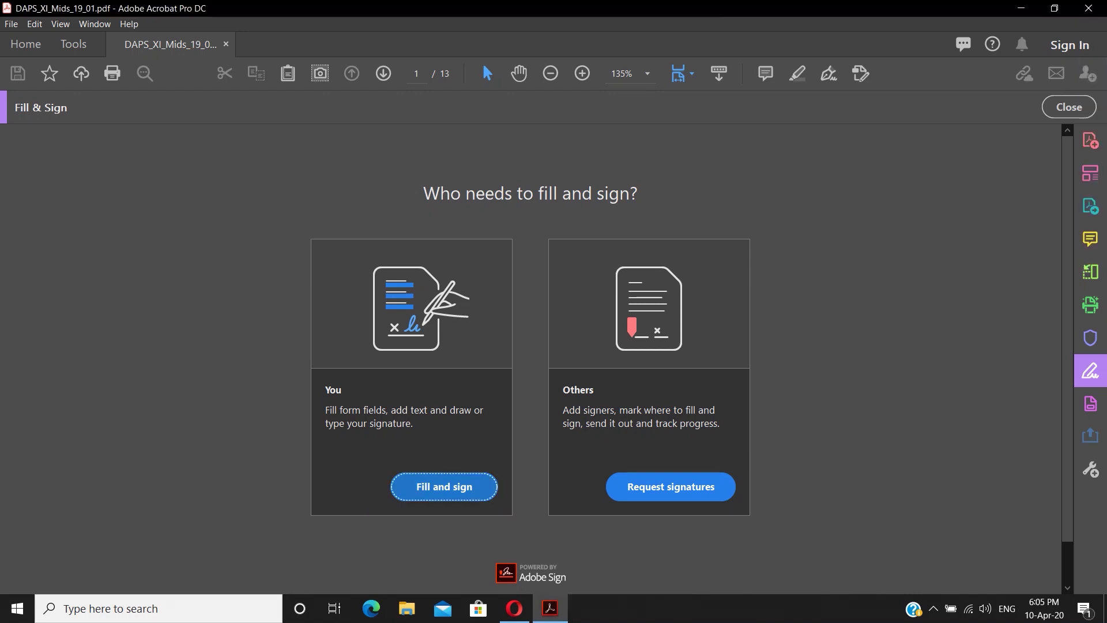
scroll(444, 369, "down", 2)
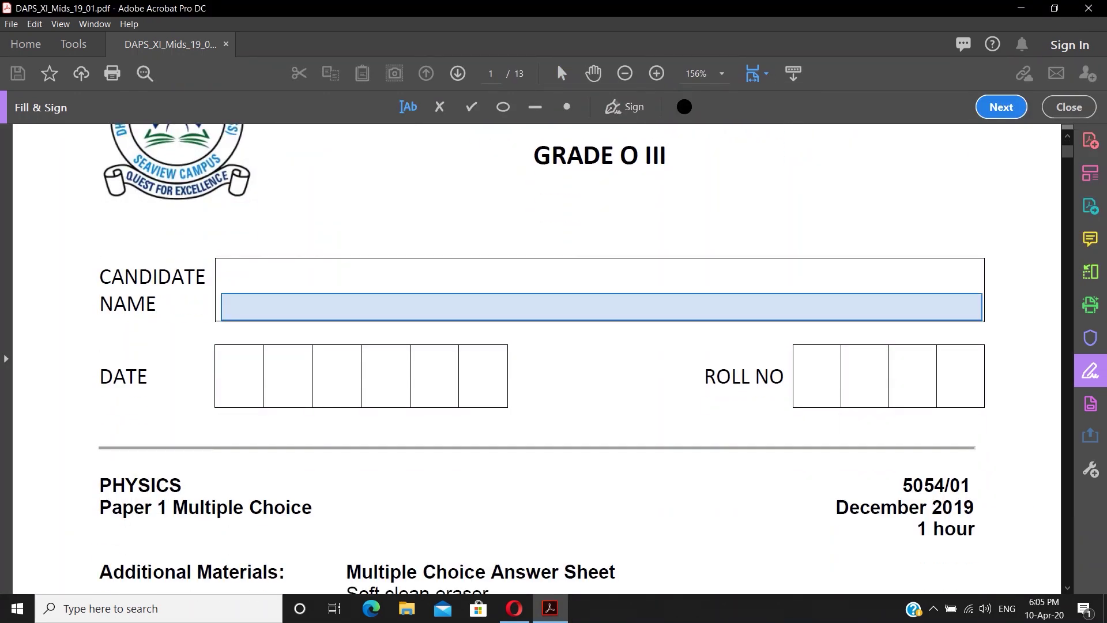
- Enter the candidate's full name in the cover page's Candidate Name field
left_click(683, 9)
left_click(222, 307)
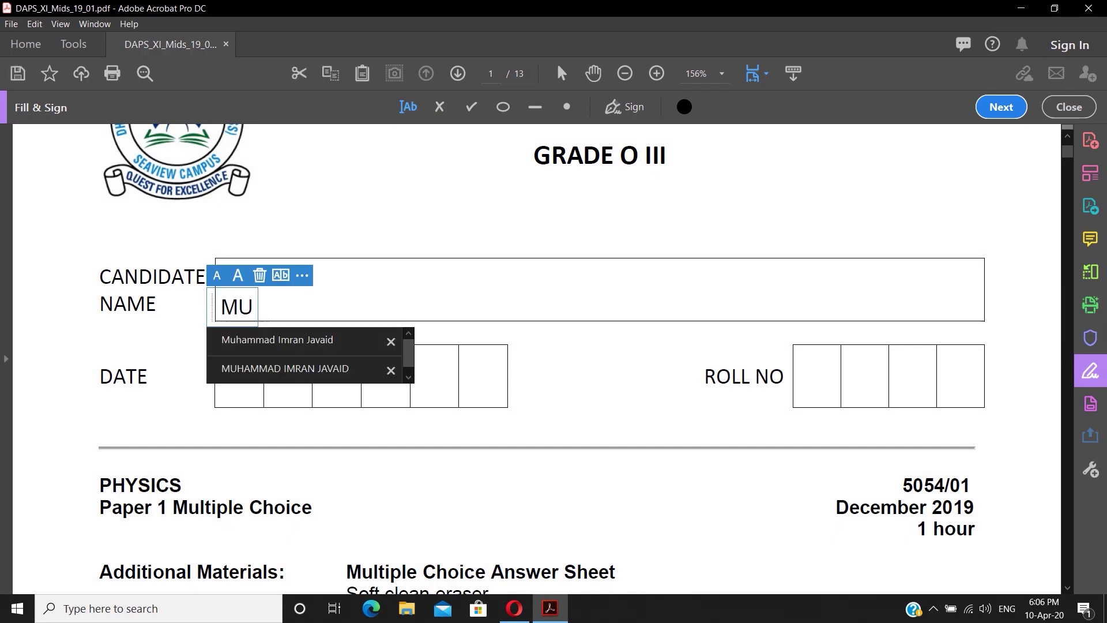
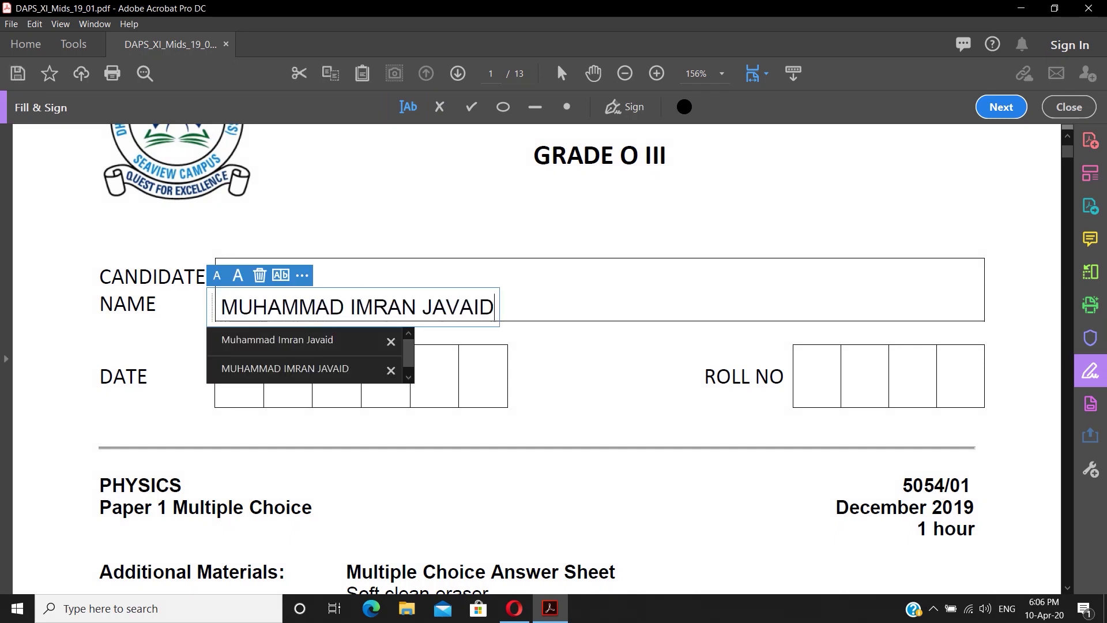
left_click(462, 359)
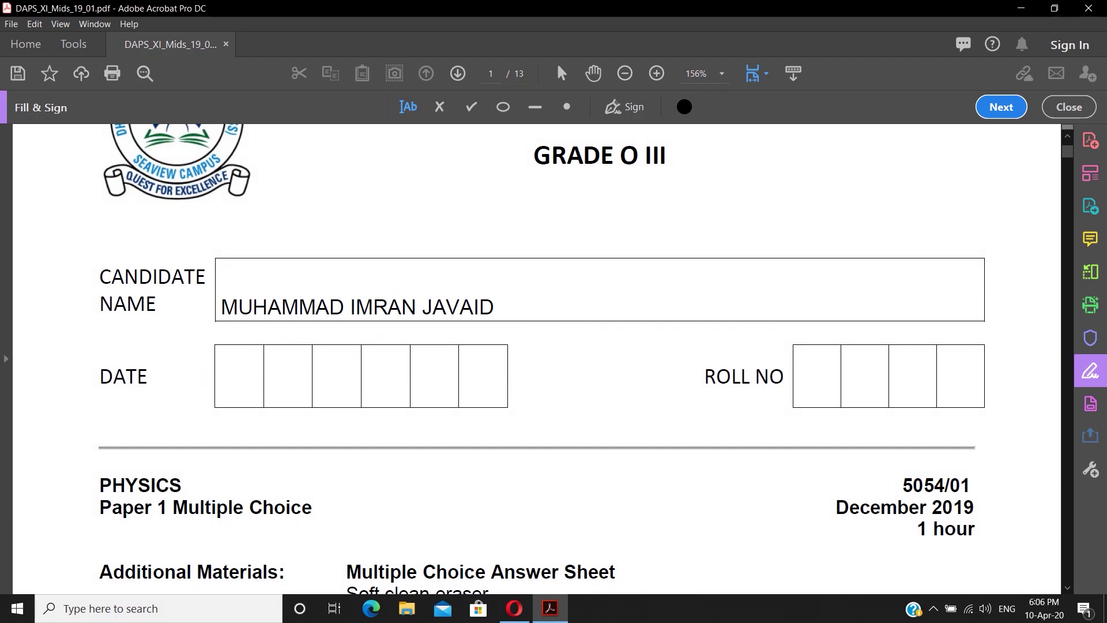
- Enter 100420 in the Date boxes and nudge the digits to sit in their boxes
left_click(230, 381)
type("100420")
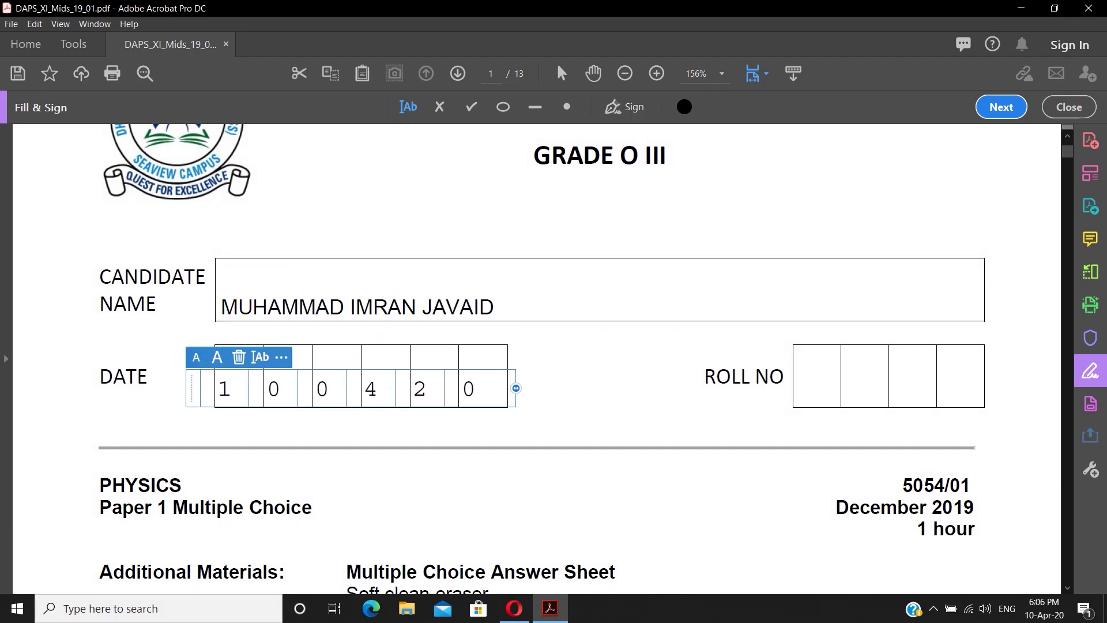
key("Escape")
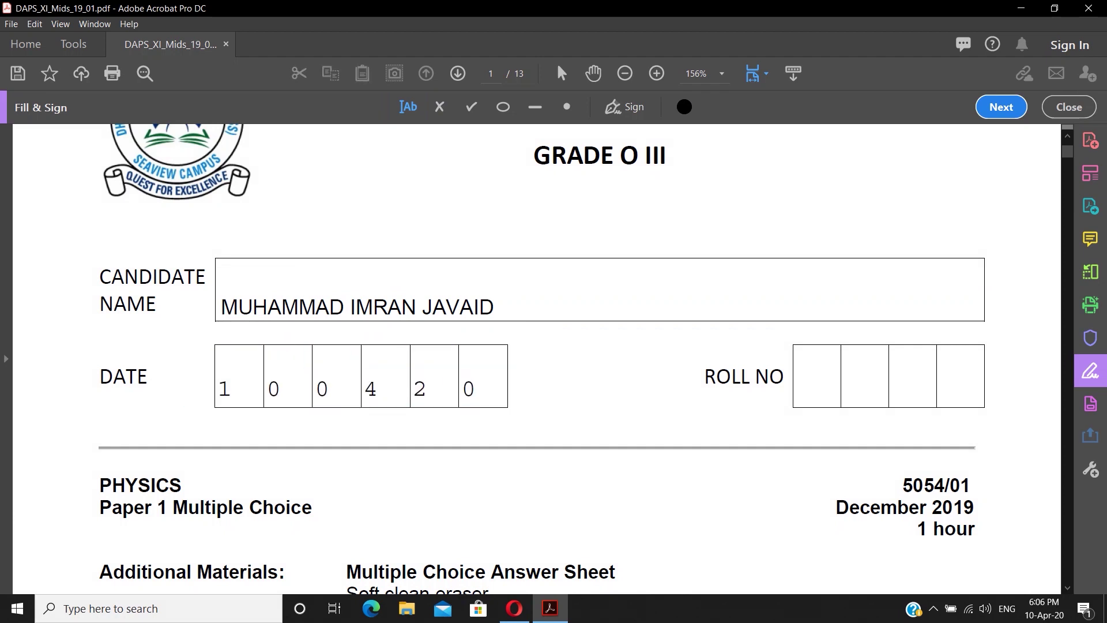
left_click(267, 306)
left_click(267, 388)
key("Escape")
key("Right")
left_click(271, 389)
scroll(542, 358, "down", 1)
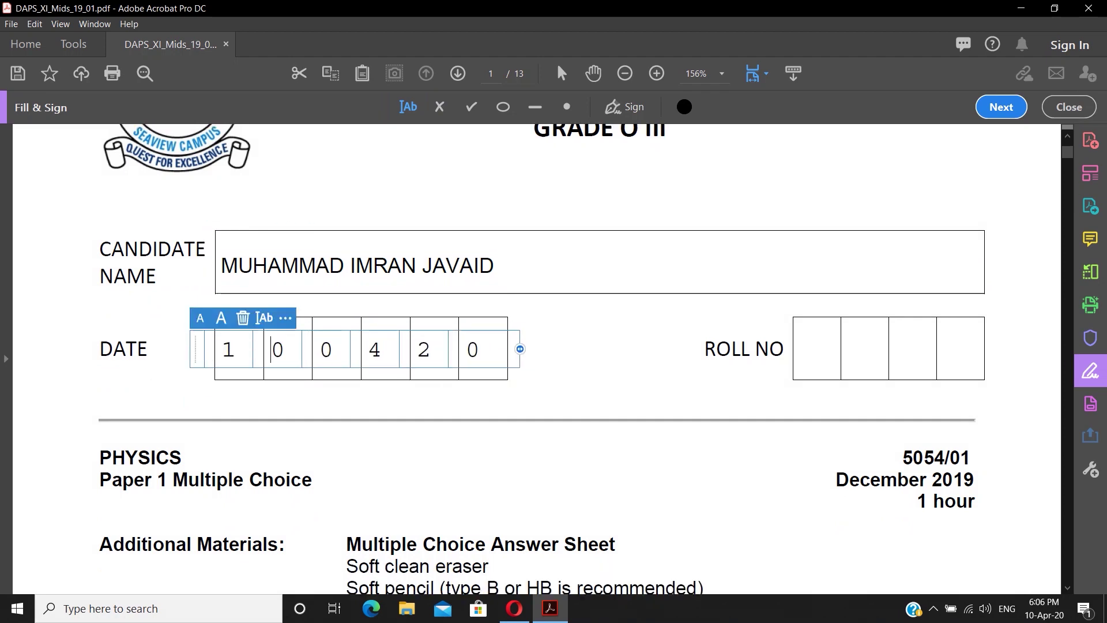
key("Page_Down")
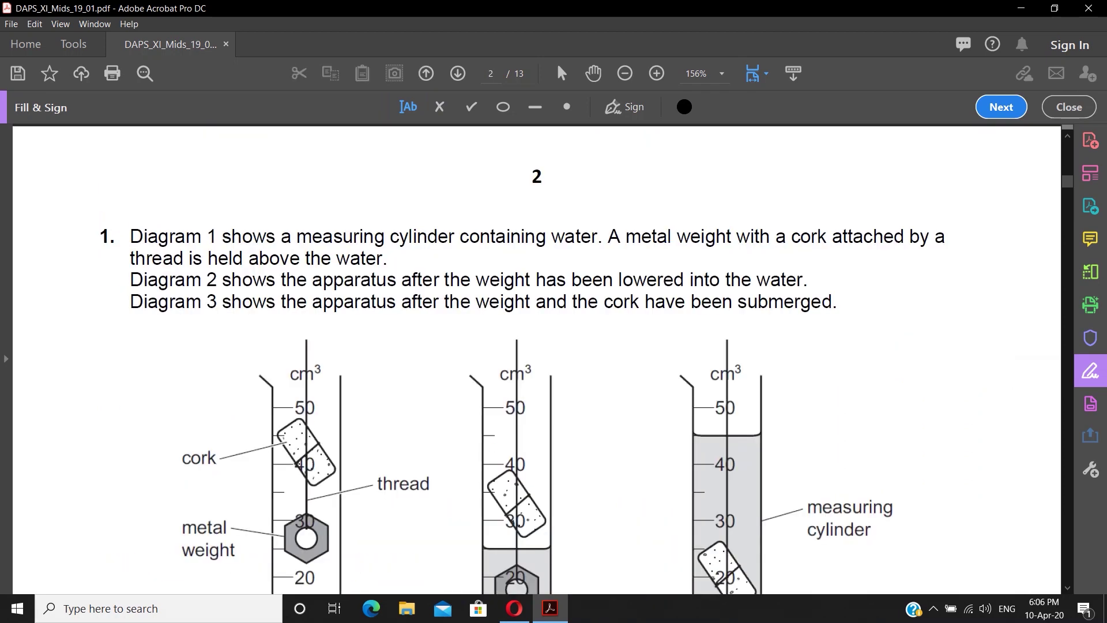
- On the page-13 Answer sheet, enter the student's full name and class OIII D
key("End")
key("Page_Up")
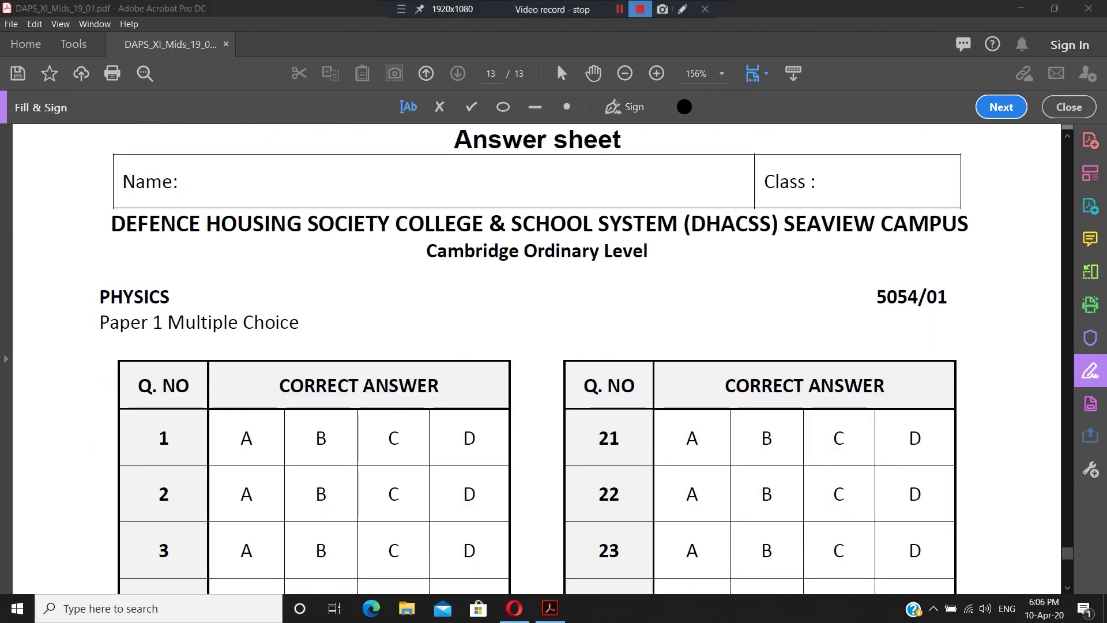
mouse_move(429, 128)
left_mouse_down()
mouse_move(584, 159)
mouse_move(633, 155)
left_mouse_up()
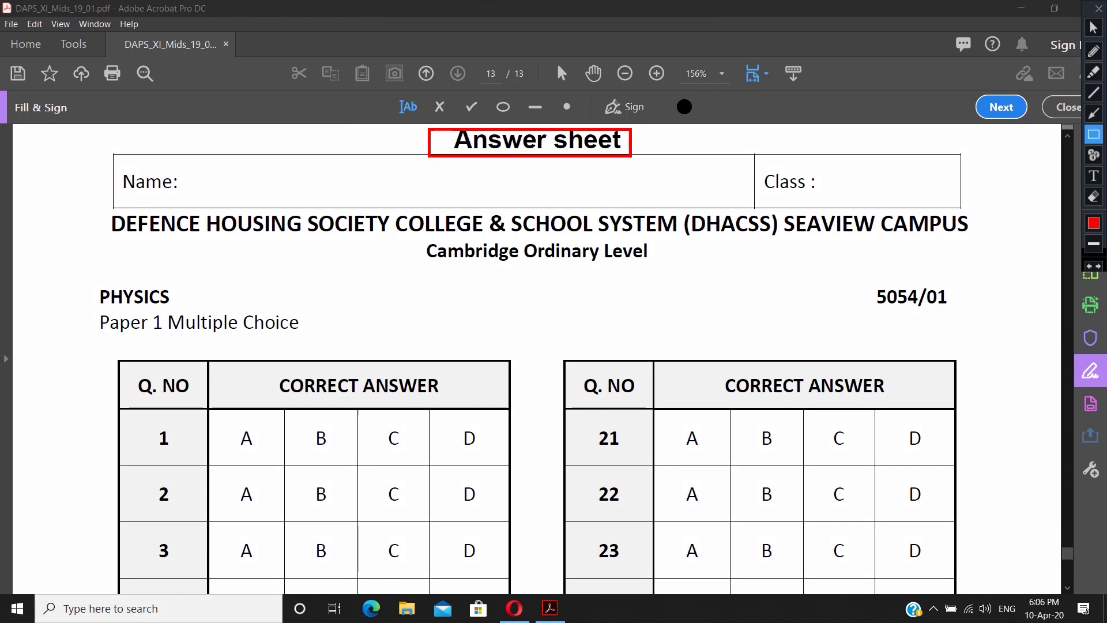
left_click(179, 193)
key("Tab")
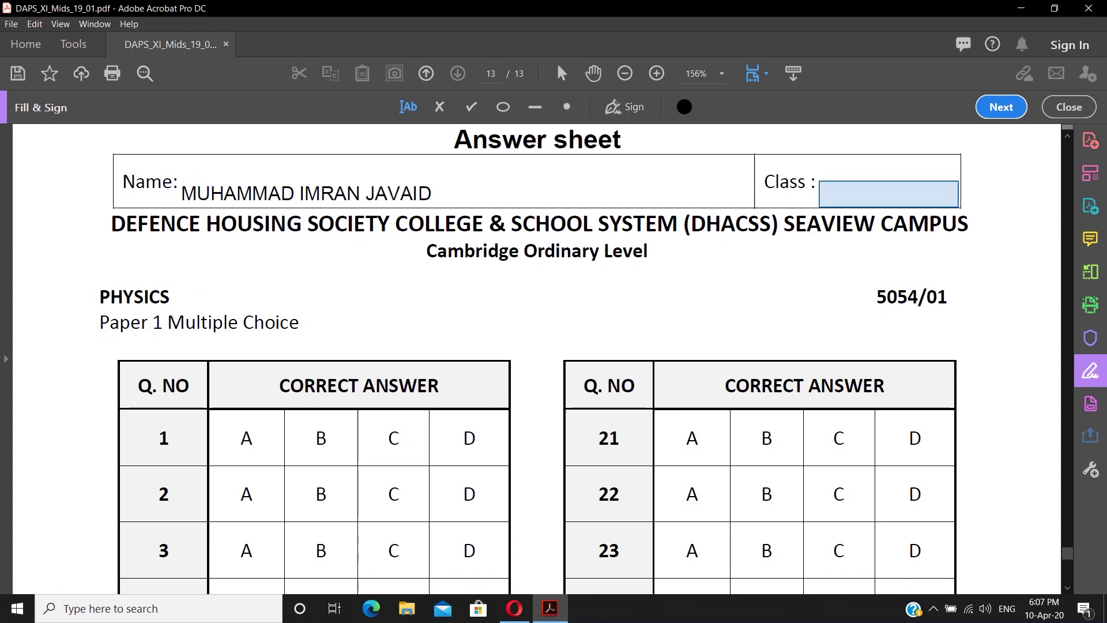
type("O")
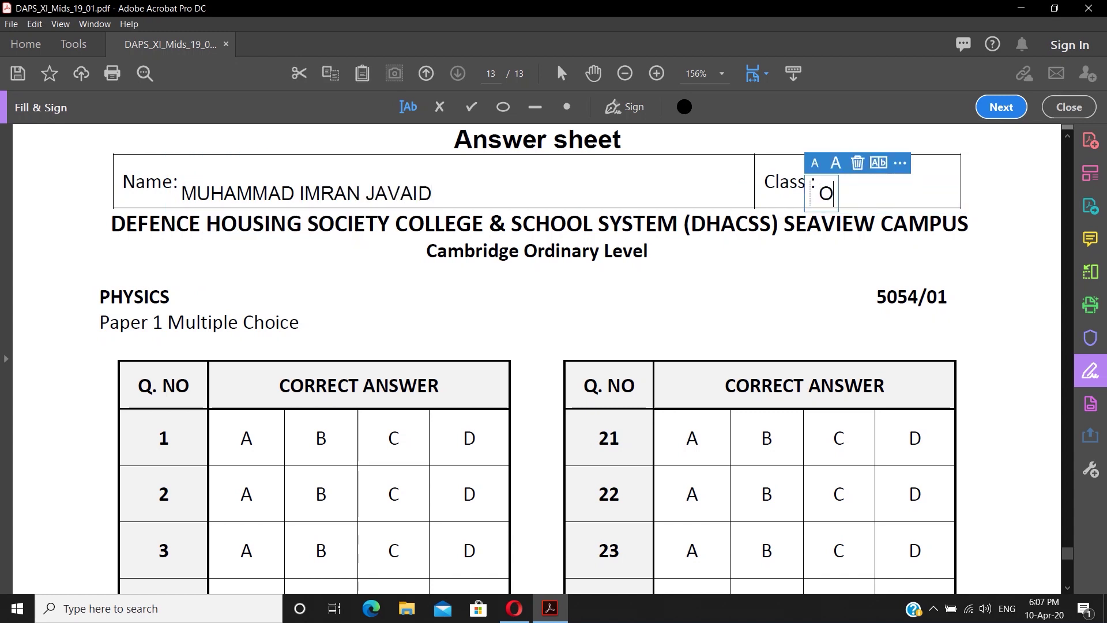
type("III D")
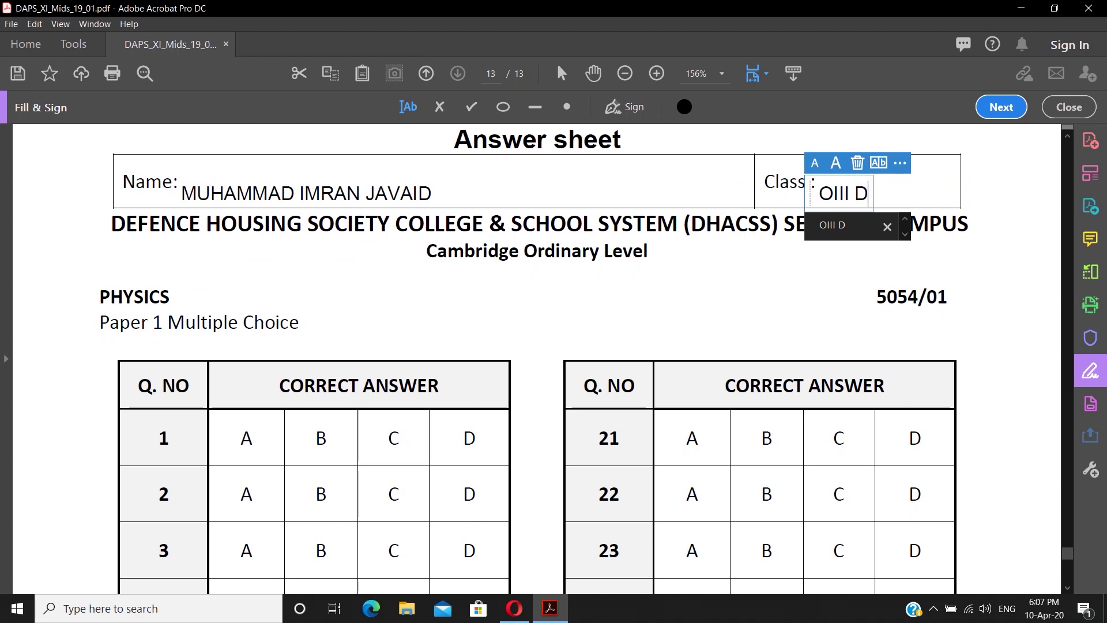
key("Escape")
scroll(534, 356, "down", 1)
scroll(534, 355, "up", 1)
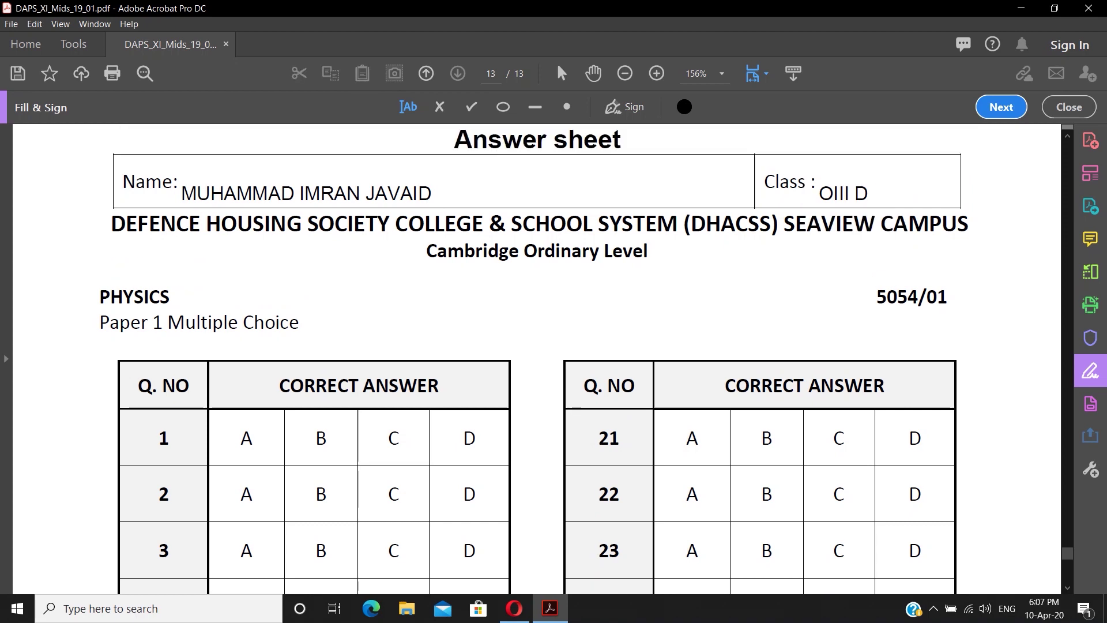
key("ctrl+alt+d")
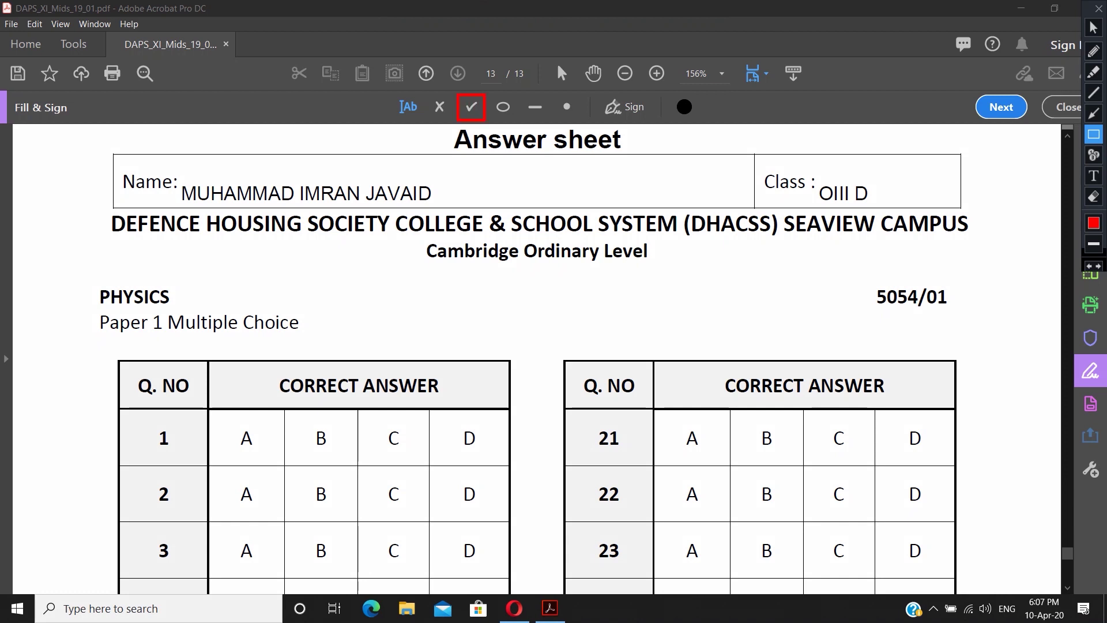
- With the checkmark tool, tick questions 1–10: A, B, C, B, C, A, C, B, D, B
key("ctrl+alt+d")
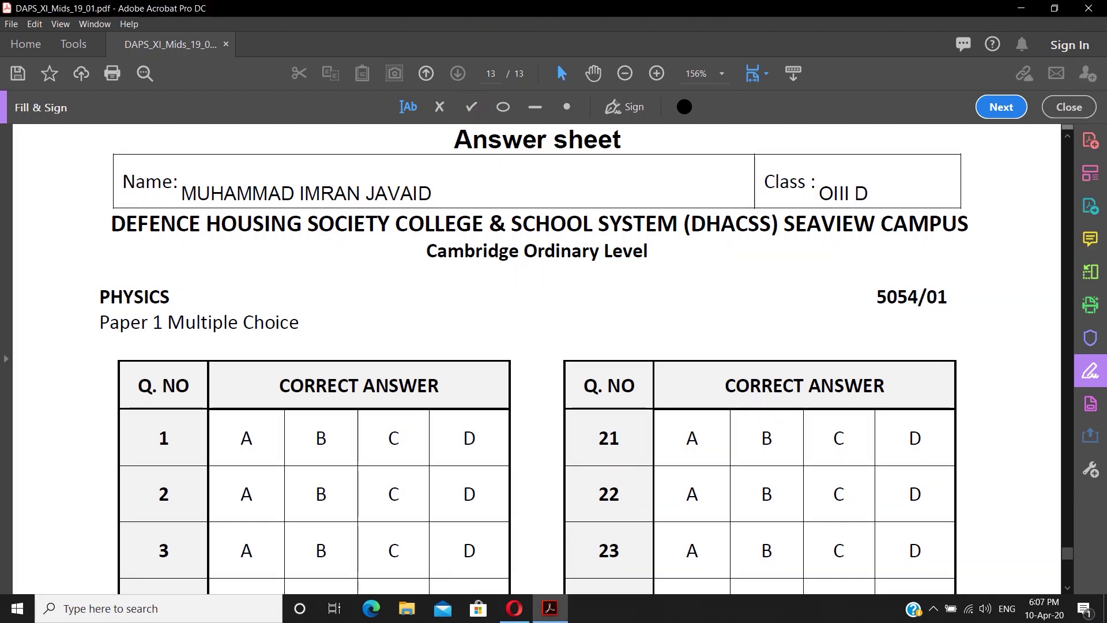
left_click(471, 107)
left_click(246, 439)
scroll(246, 438, "up", 10)
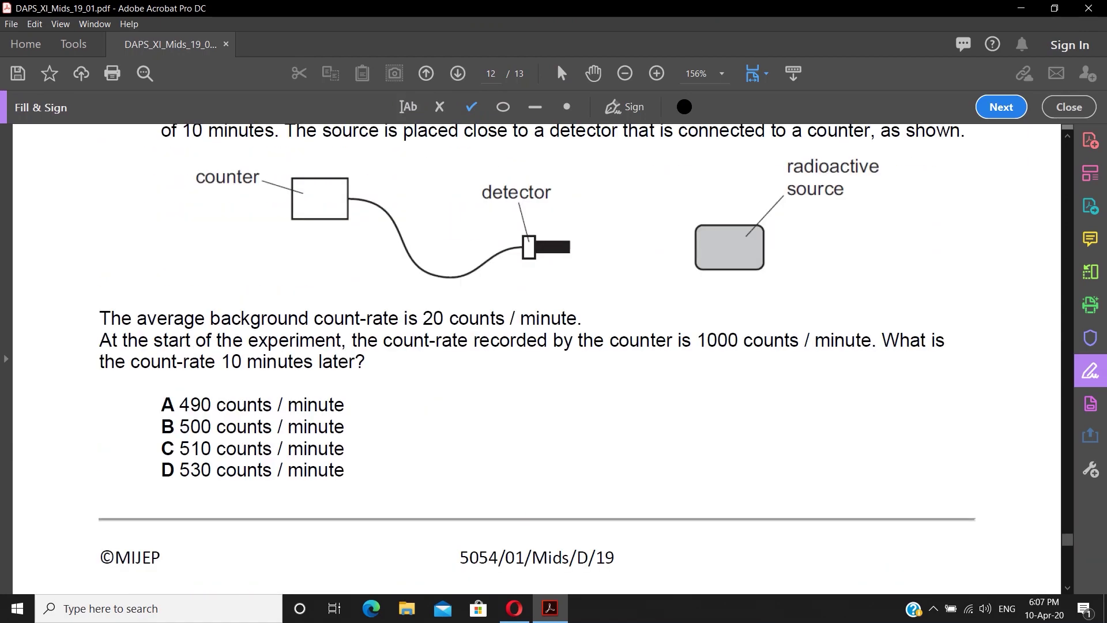
scroll(246, 438, "up", 20)
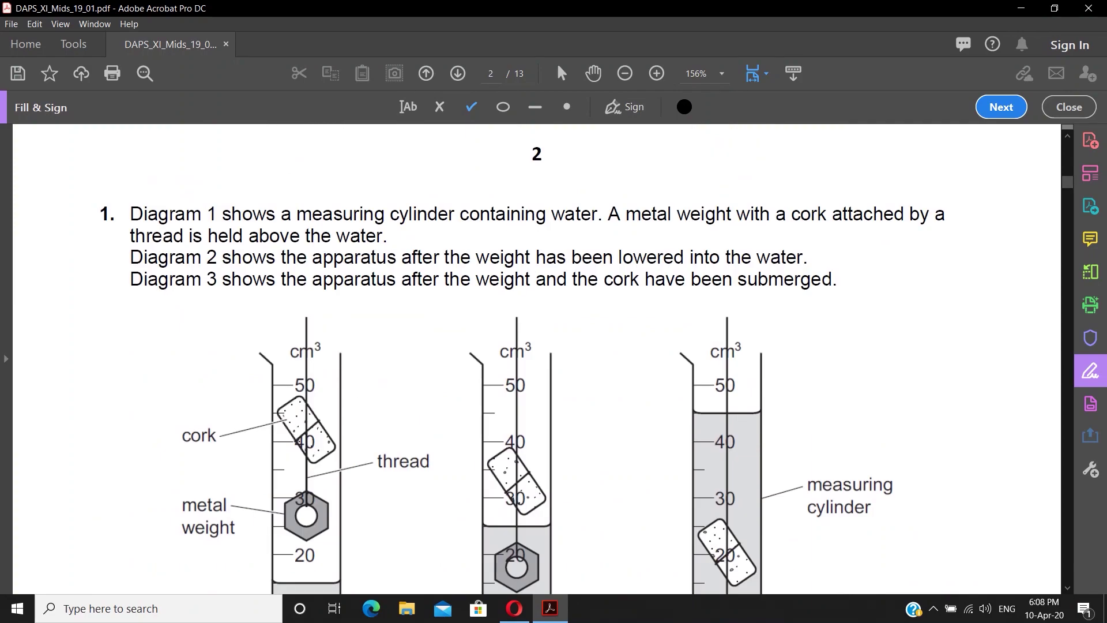
scroll(536, 358, "down", 18)
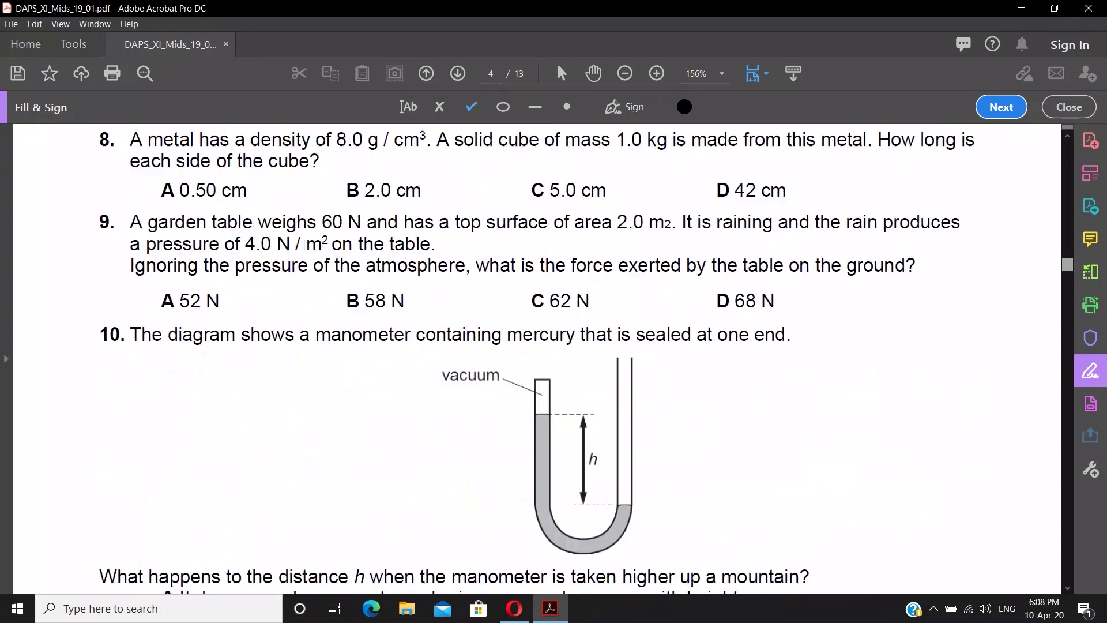
scroll(537, 357, "down", 15)
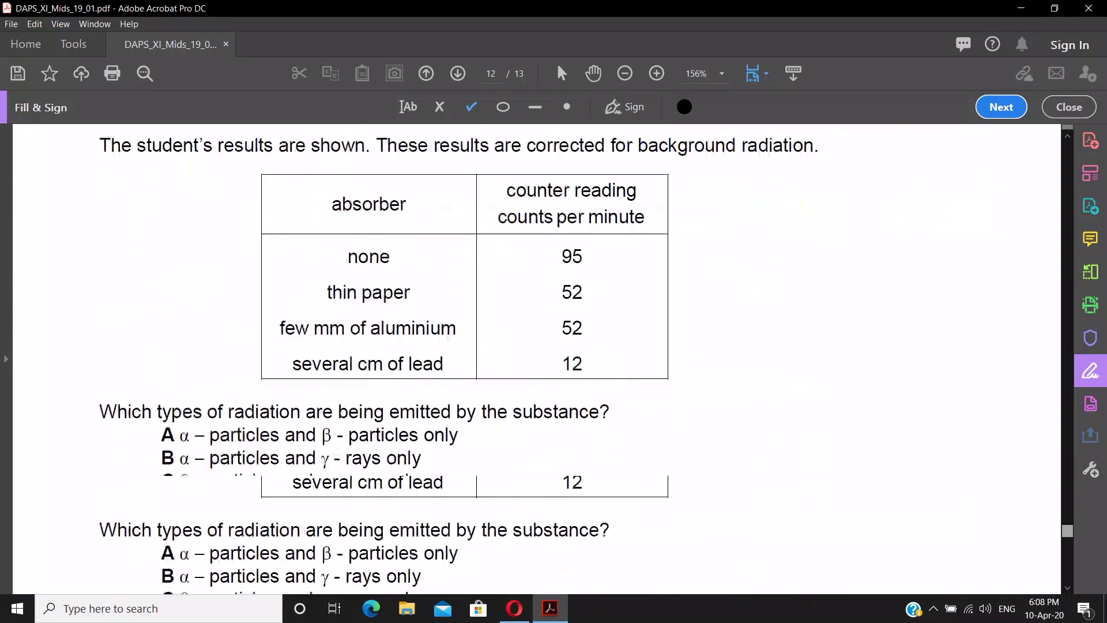
left_click(320, 346)
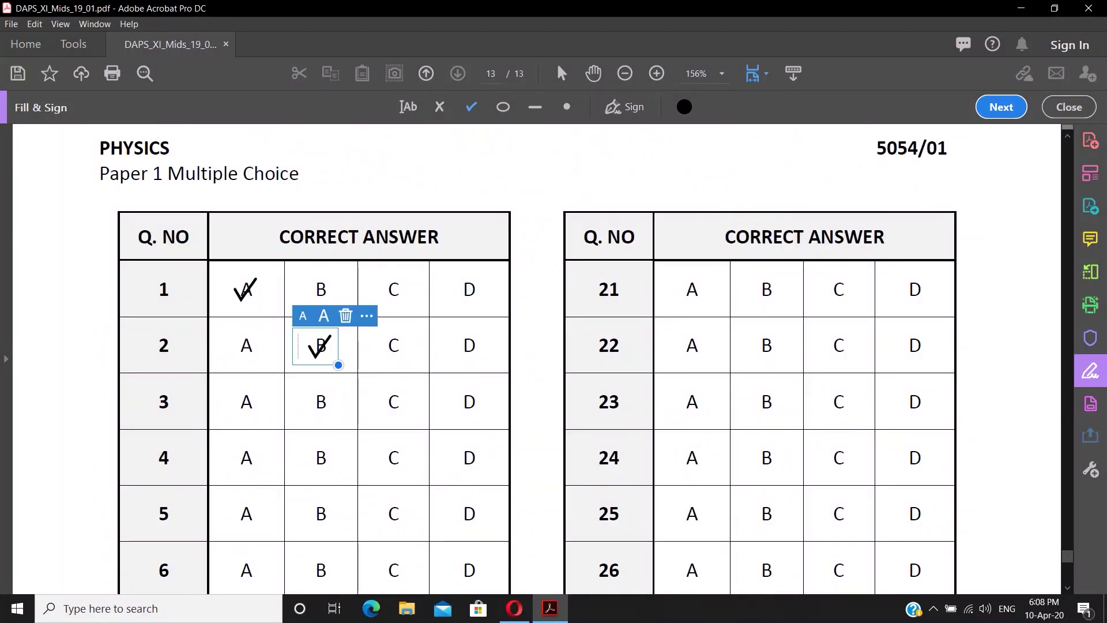
left_click(398, 403)
left_click(318, 459)
scroll(318, 459, "down", 1)
left_click(392, 459)
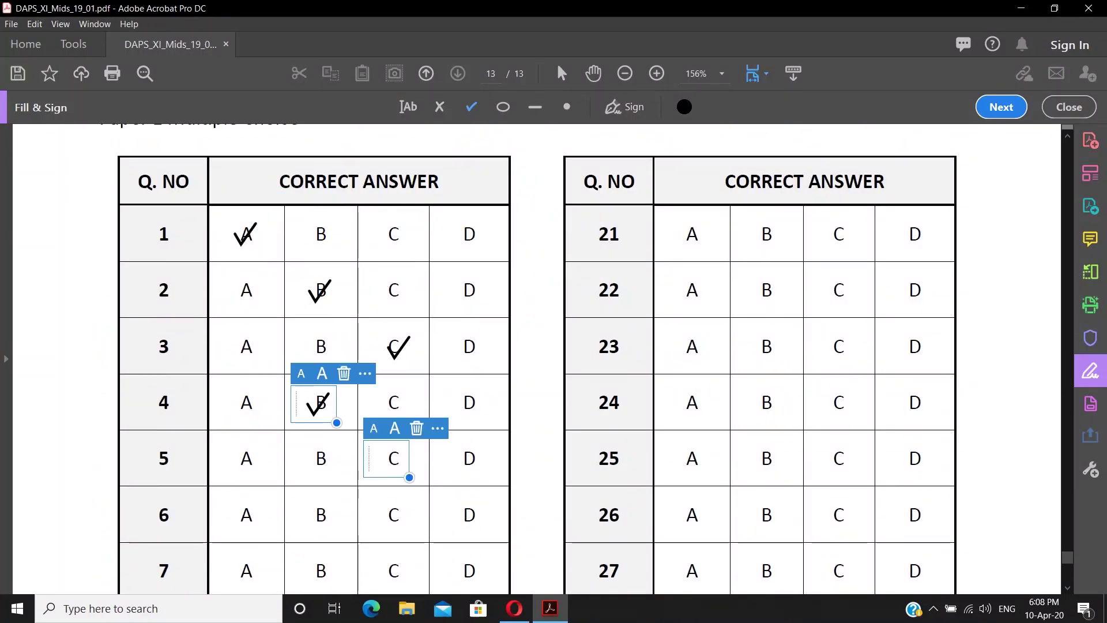
scroll(392, 459, "down", 1)
left_click(237, 517)
scroll(237, 516, "down", 1)
left_click(395, 432)
scroll(396, 432, "down", 1)
left_click(317, 403)
left_click(480, 459)
left_click(310, 518)
- Tick answers for questions 11–20: C, B, A, C, B, C, A, C, D, A
scroll(310, 518, "down", 1)
scroll(346, 462, "down", 6)
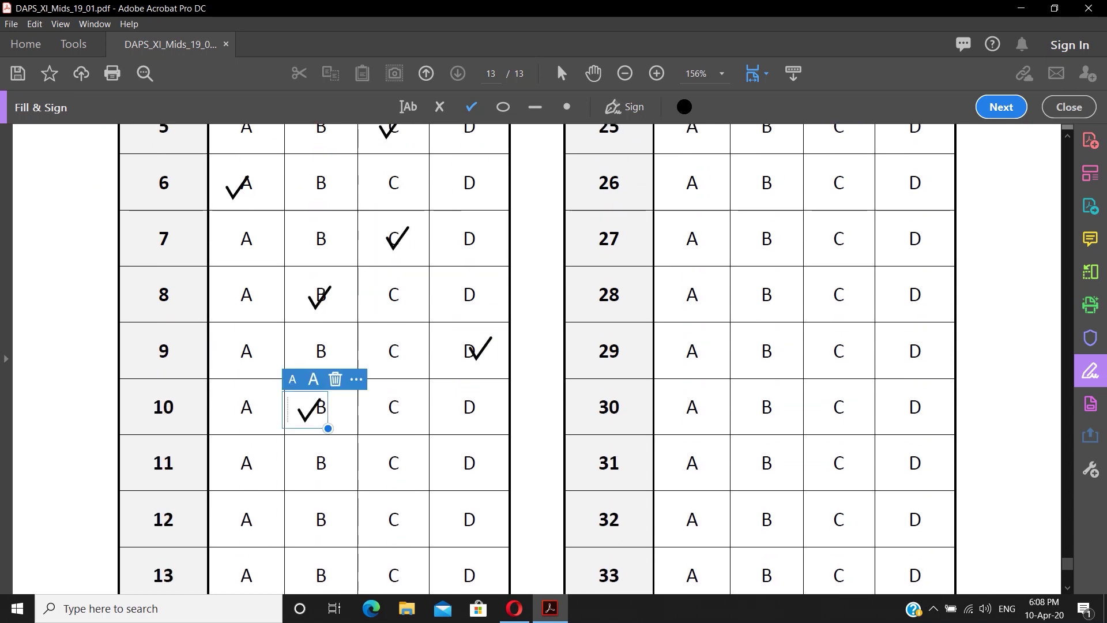
left_click(396, 351)
left_click(320, 412)
left_click(245, 461)
scroll(245, 461, "down", 3)
left_click(381, 440)
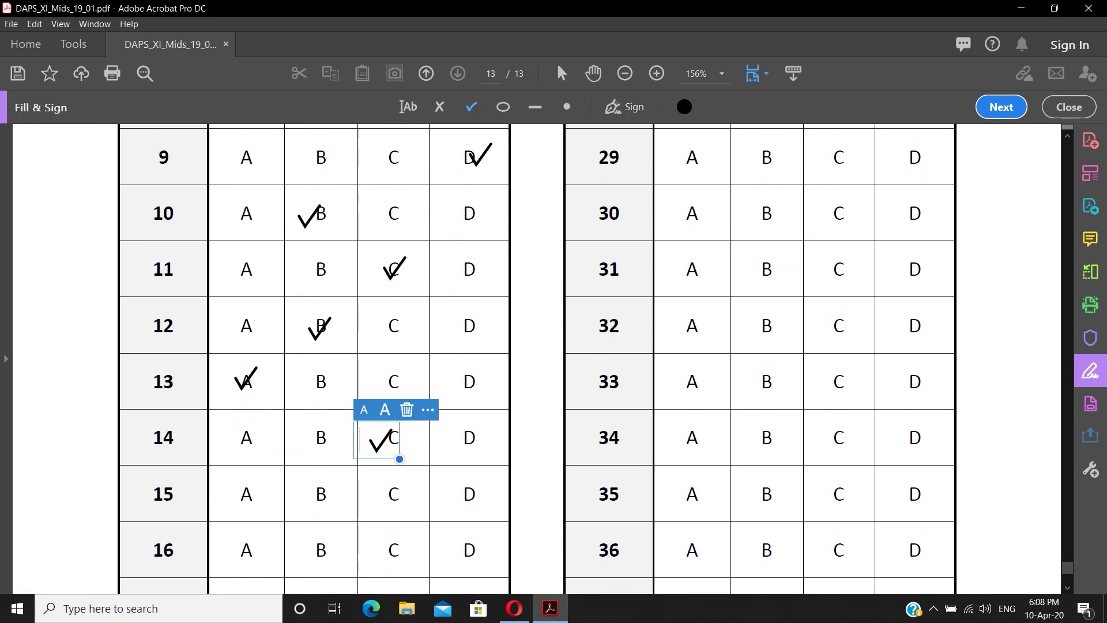
left_click(314, 493)
scroll(314, 493, "down", 2)
left_click(391, 457)
scroll(390, 458, "down", 2)
left_click(242, 411)
left_click(389, 464)
scroll(389, 465, "down", 3)
left_click(464, 443)
left_click(242, 498)
scroll(242, 497, "up", 15)
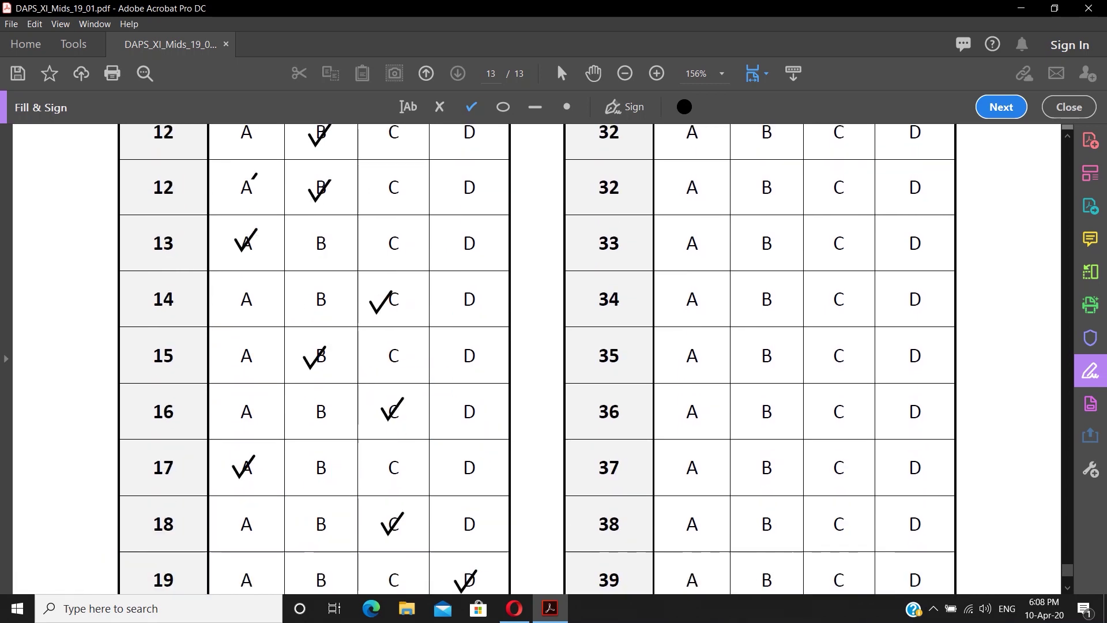
- Tick answers for questions 21–30: A, B, C, B, D, D, B, C, A, C
left_click(682, 293)
left_click(768, 344)
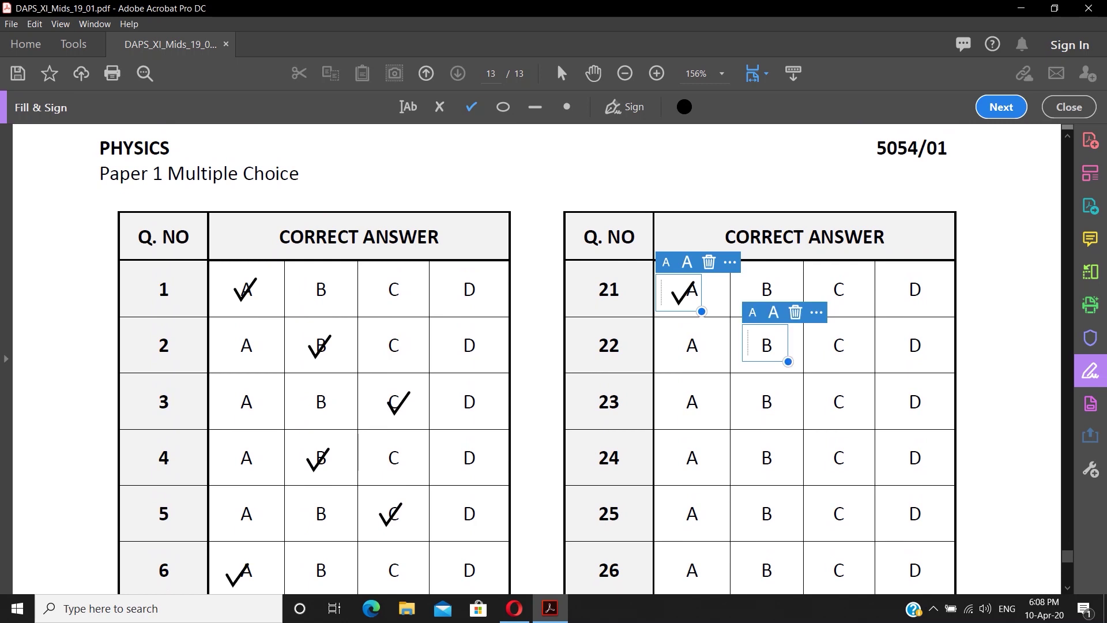
left_click(839, 402)
left_click(759, 458)
left_click(919, 515)
scroll(913, 459, "down", 4)
left_click(913, 459)
scroll(913, 459, "down", 3)
left_click(760, 433)
scroll(761, 433, "down", 4)
left_click(838, 379)
left_click(694, 431)
scroll(694, 431, "down", 5)
left_click(843, 352)
- Tick answers for questions 31–40: A, B, C, A, B, C, B, B, C, A
left_click(692, 406)
scroll(693, 406, "down", 4)
left_click(763, 353)
left_click(693, 465)
left_click(837, 409)
scroll(838, 409, "down", 2)
left_click(752, 411)
left_click(833, 466)
scroll(834, 466, "down", 2)
left_click(764, 411)
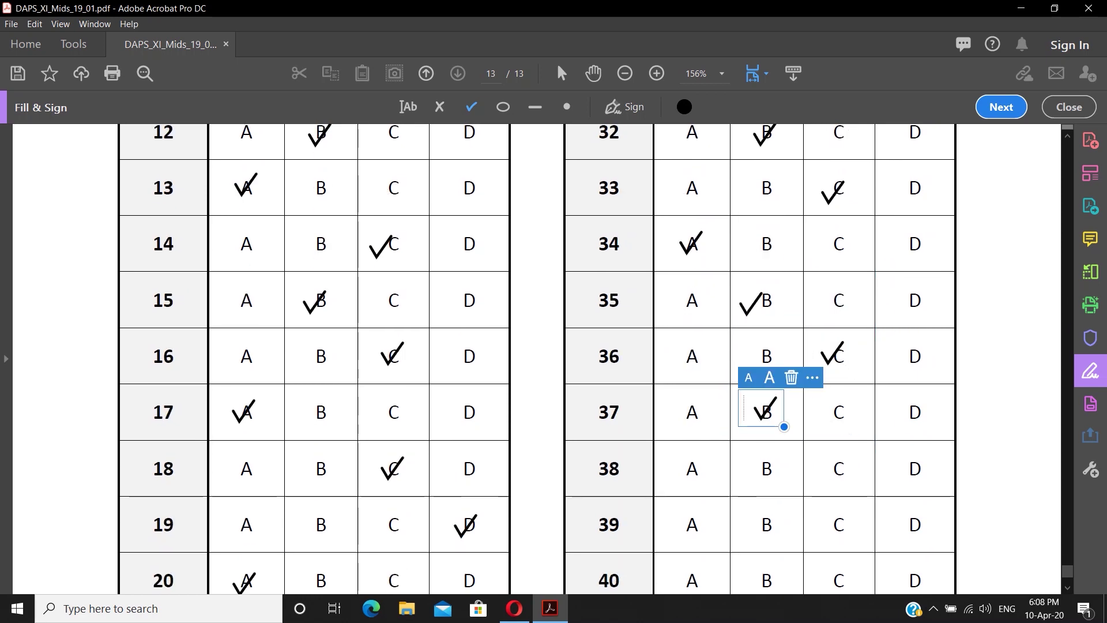
left_click(763, 469)
scroll(764, 468, "down", 2)
left_click(834, 410)
left_click(695, 467)
scroll(695, 467, "up", 2)
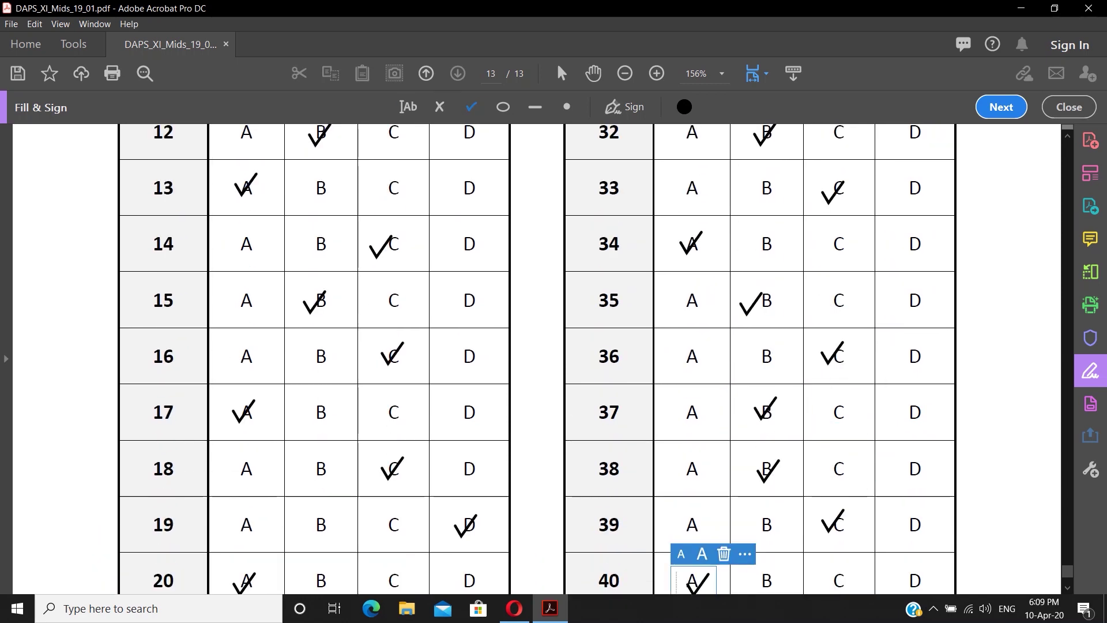
- Move question 9's tick from D to C and delete the stray tick on A
left_click(471, 107)
scroll(476, 267, "up", 5)
left_click(476, 267)
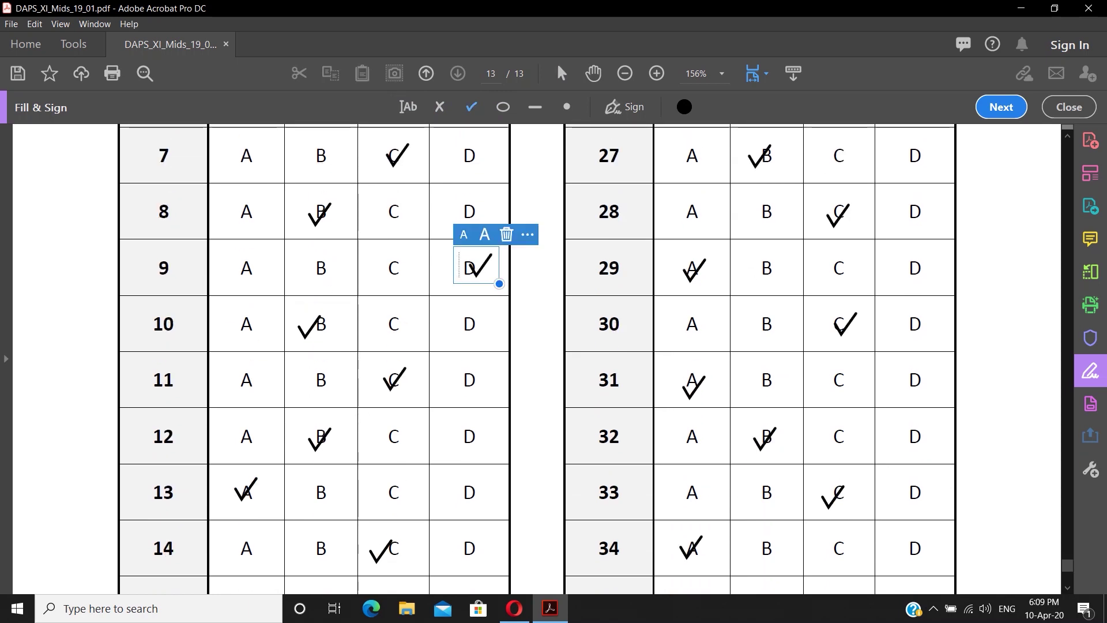
key("Delete")
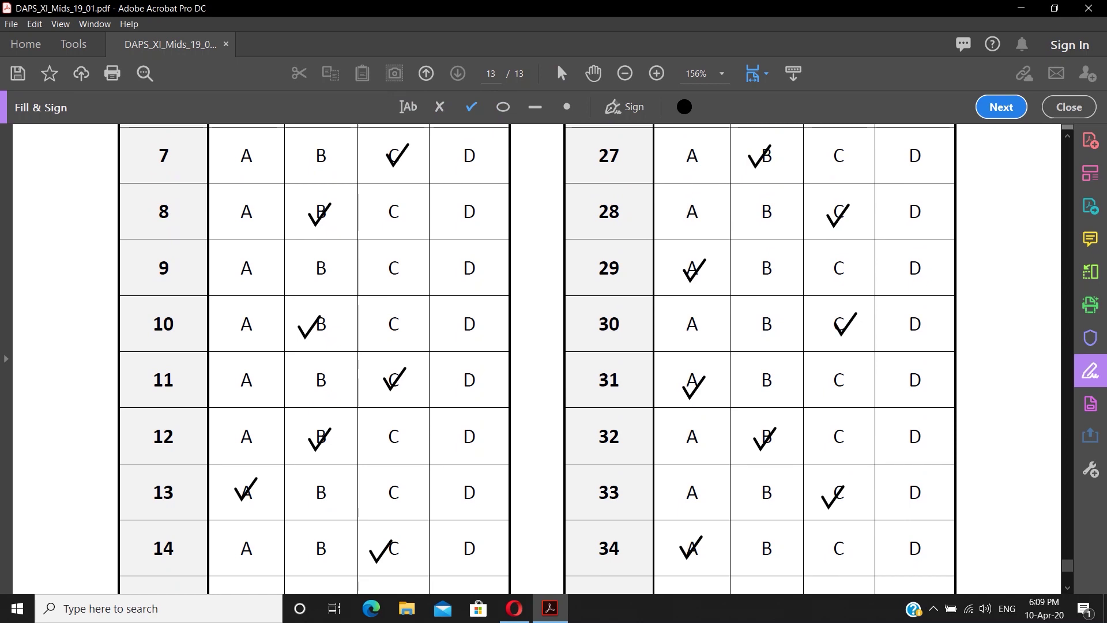
left_click(393, 269)
left_click(246, 270)
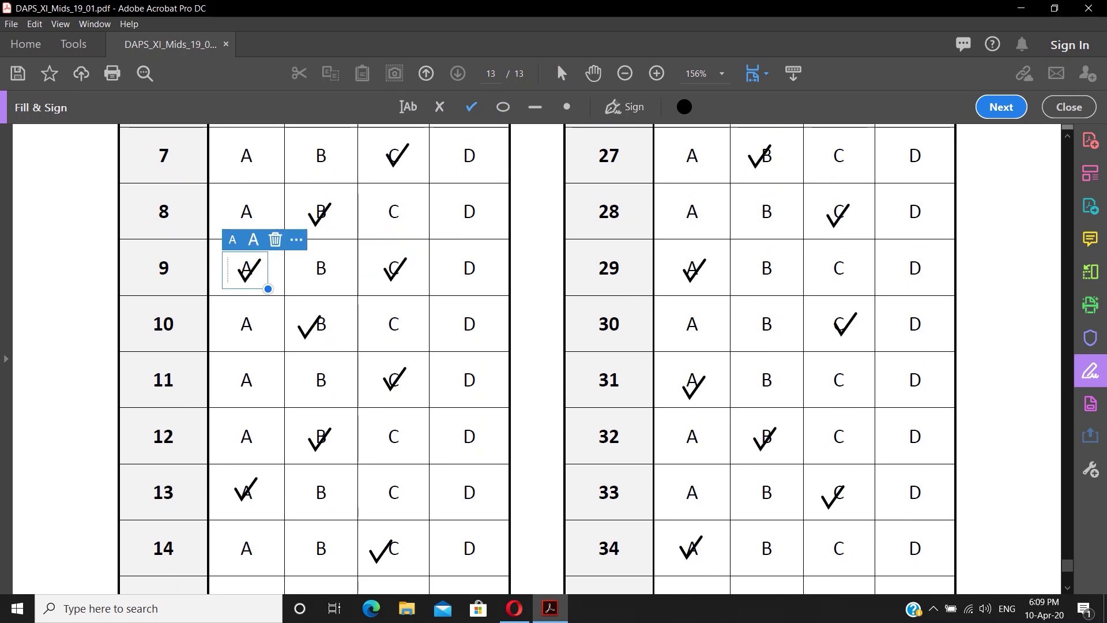
left_click(471, 106)
left_click(395, 269)
left_click(248, 270)
key("Delete")
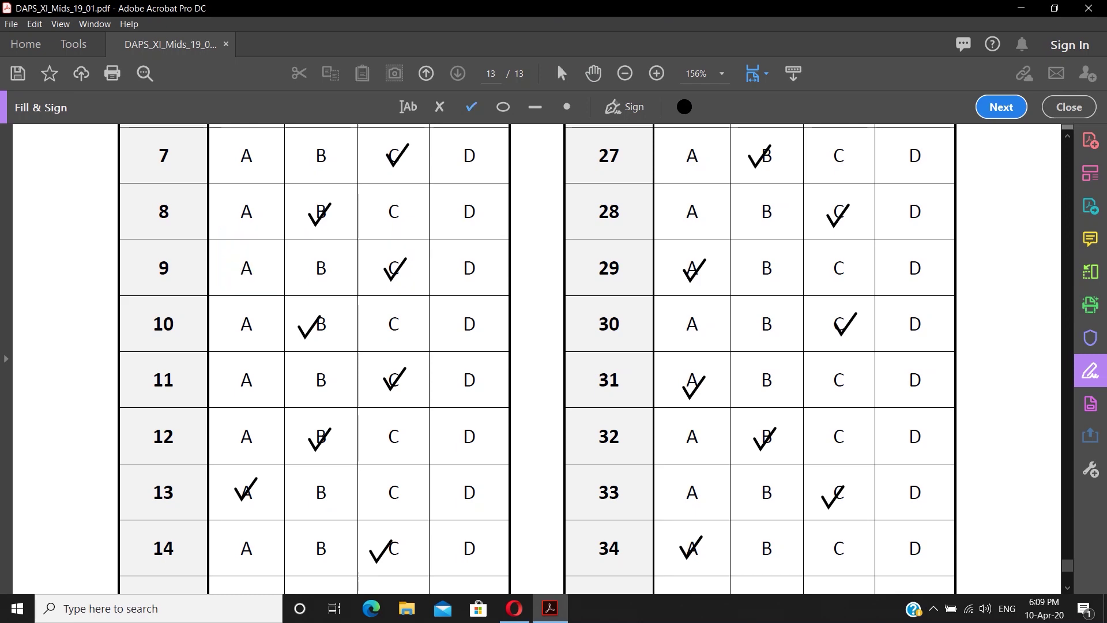
scroll(321, 358, "down", 7)
scroll(537, 357, "down", 5)
scroll(537, 358, "up", 20)
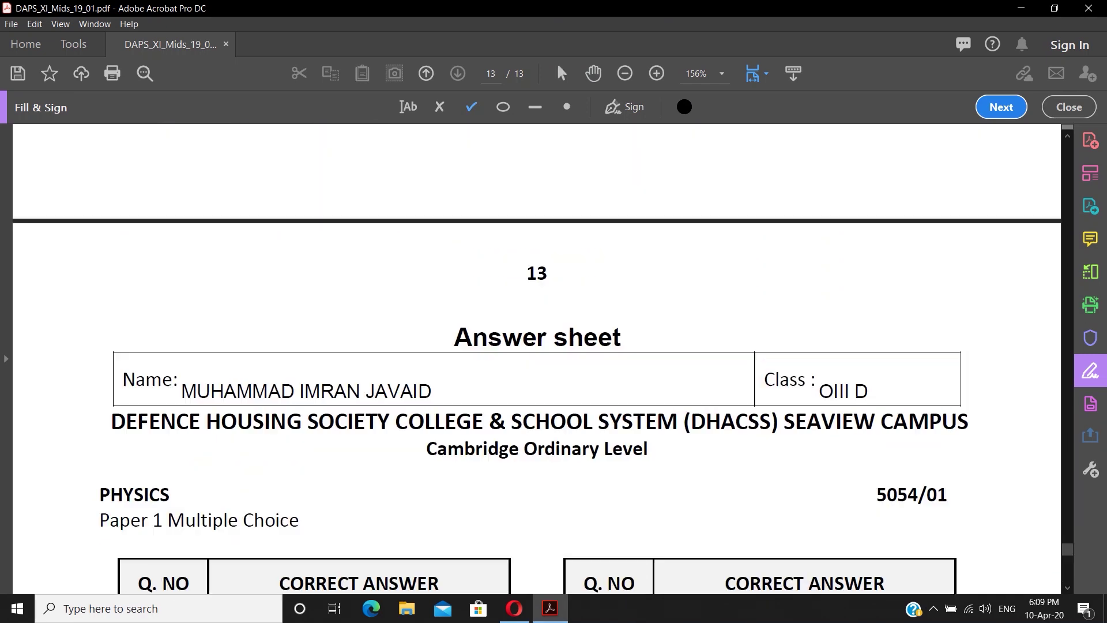
- Save As to the Desktop with ' SOLVED' appended: DAPS_XI_Mids_19_01 SOLVED.pdf
key("alt+f")
key("Down")
key("Return")
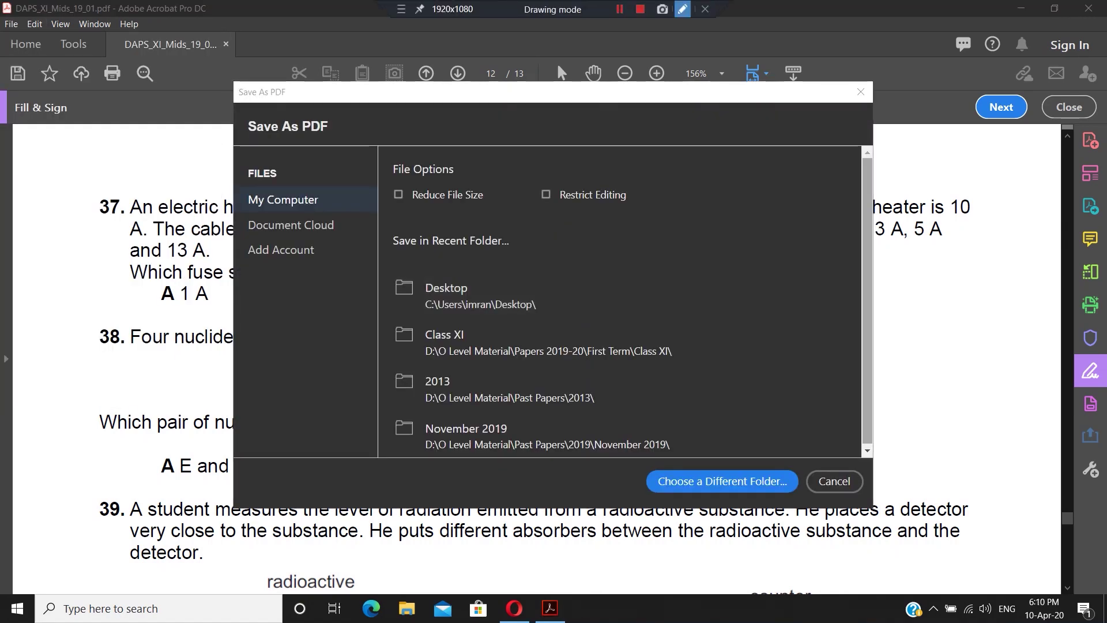
mouse_move(386, 266)
left_mouse_down()
mouse_move(473, 316)
mouse_move(560, 320)
left_mouse_up()
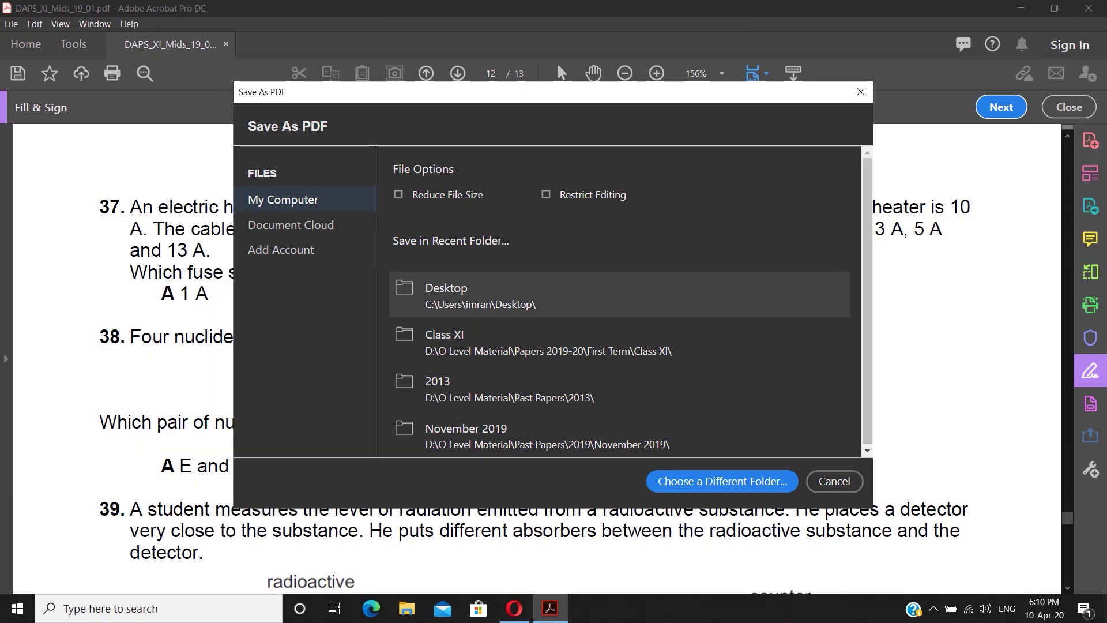
left_click(473, 295)
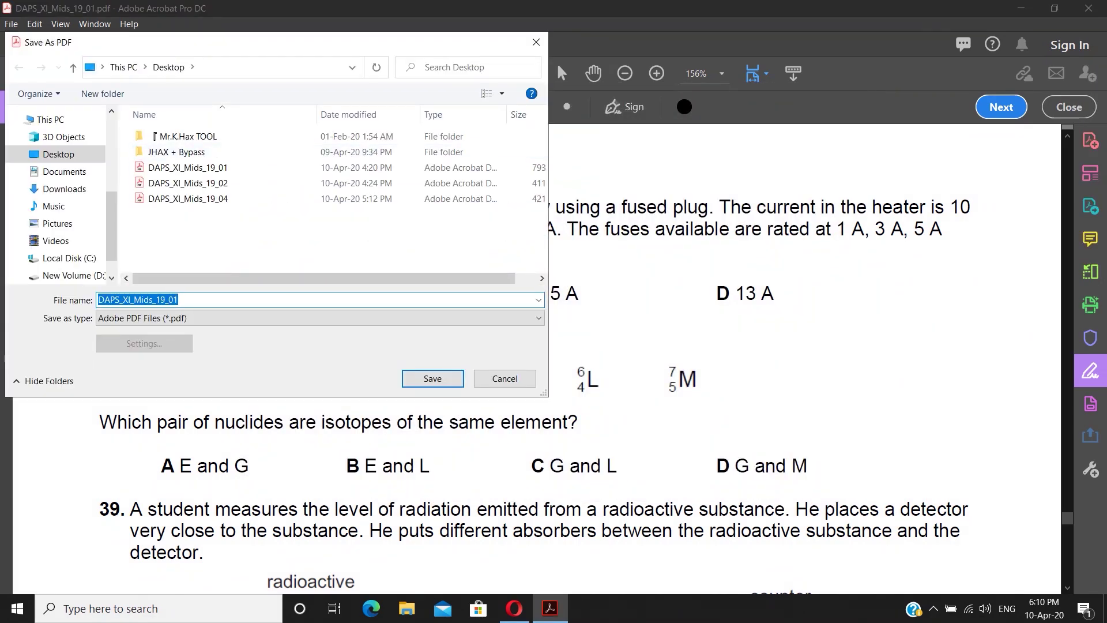
left_click(683, 9)
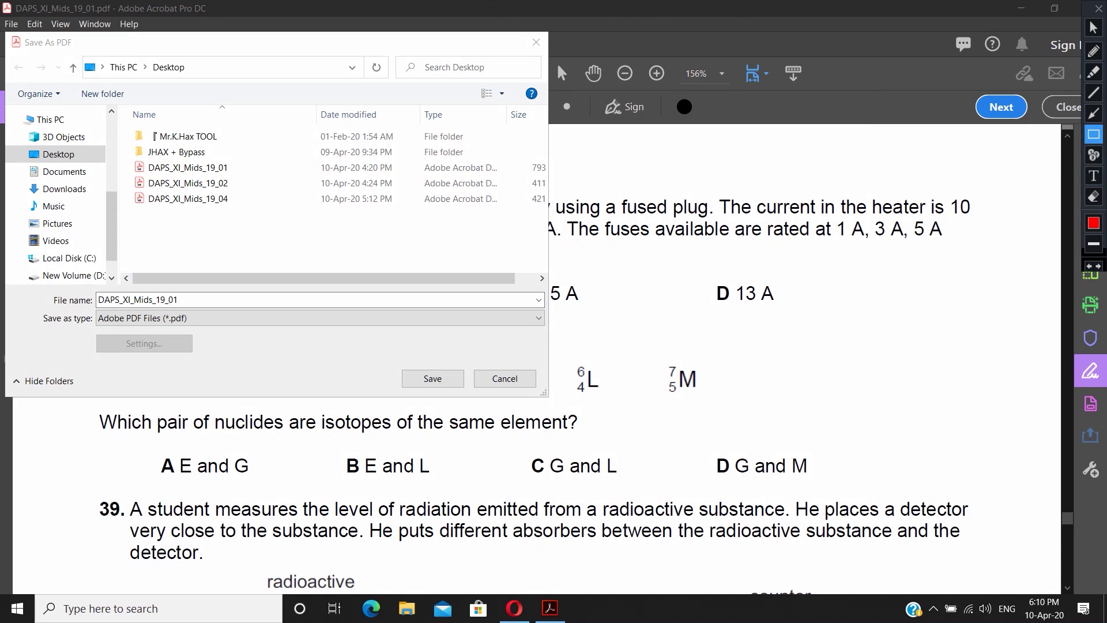
left_click_drag(98, 300, 241, 310)
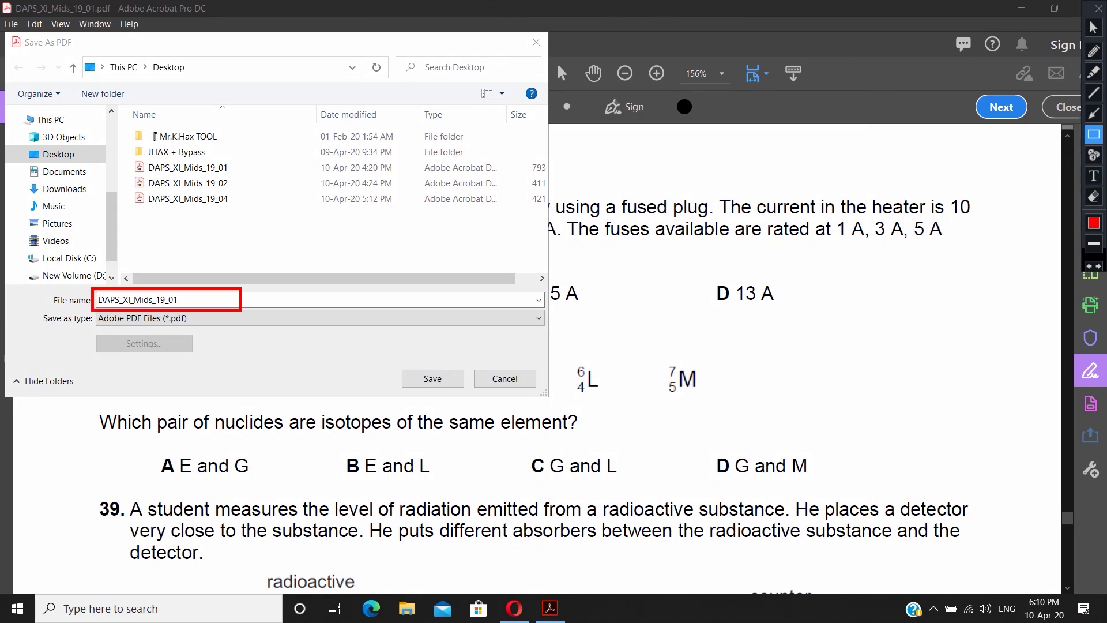
key("Escape")
key("End")
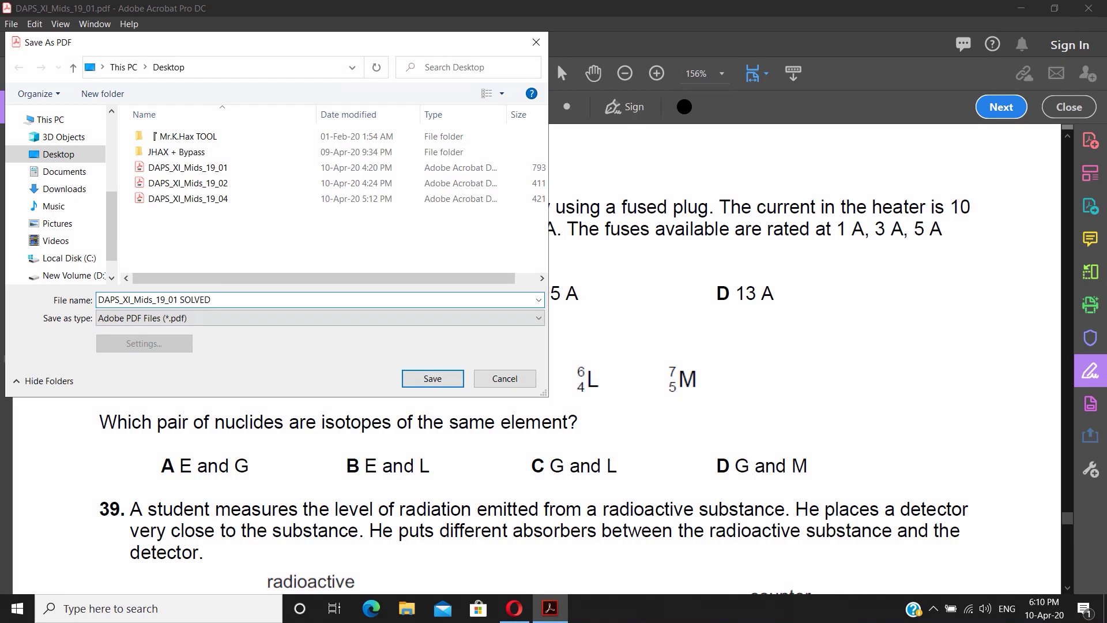
left_click_drag(398, 362, 470, 396)
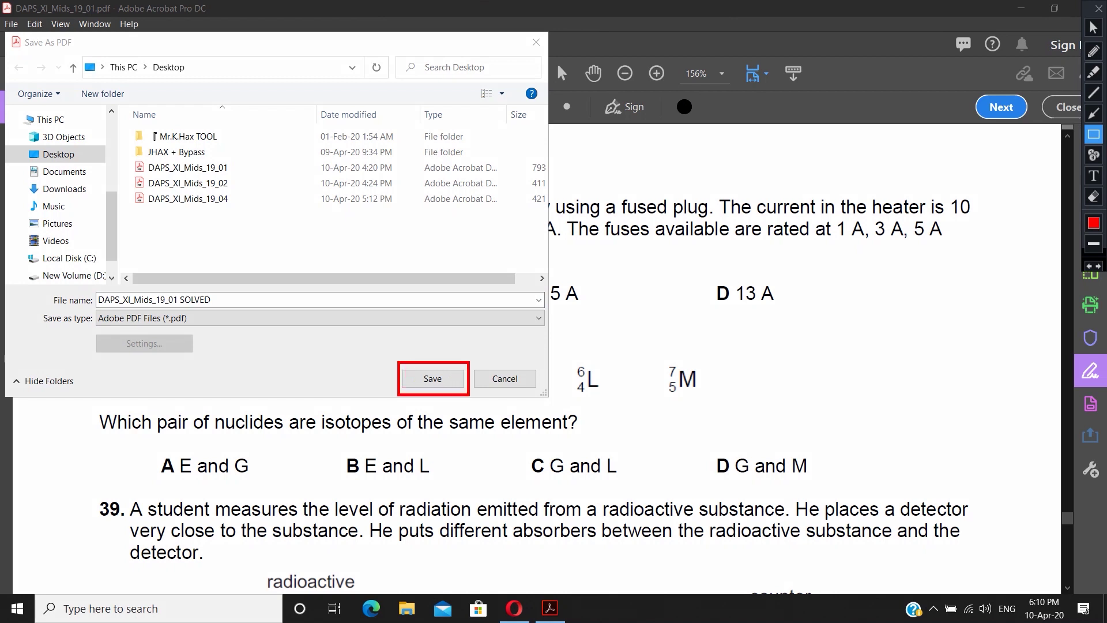
key("Escape")
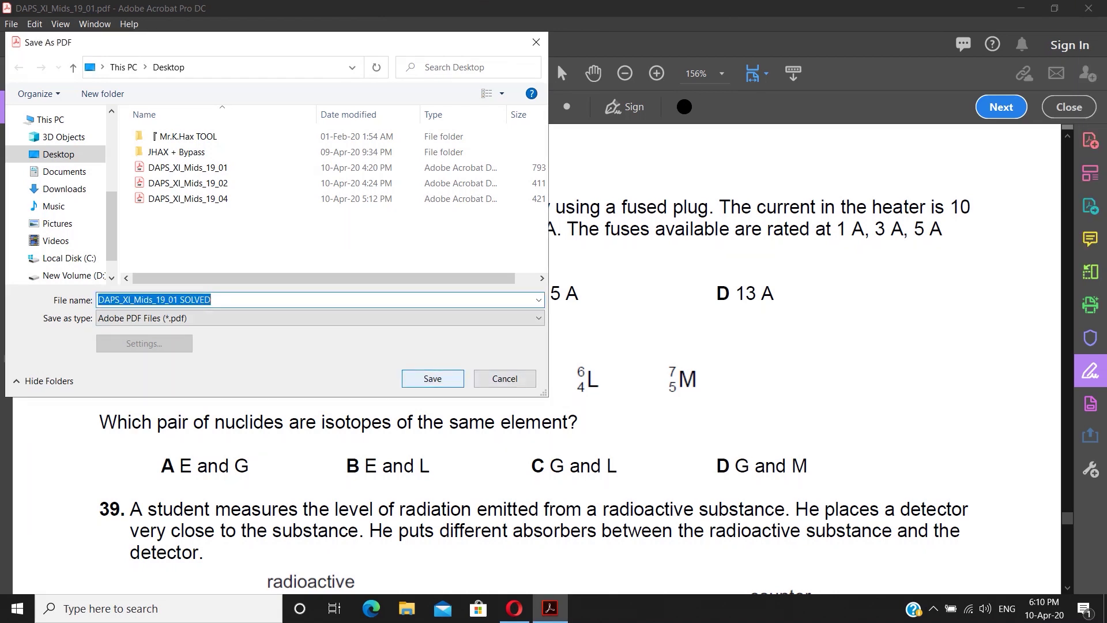
key("Return")
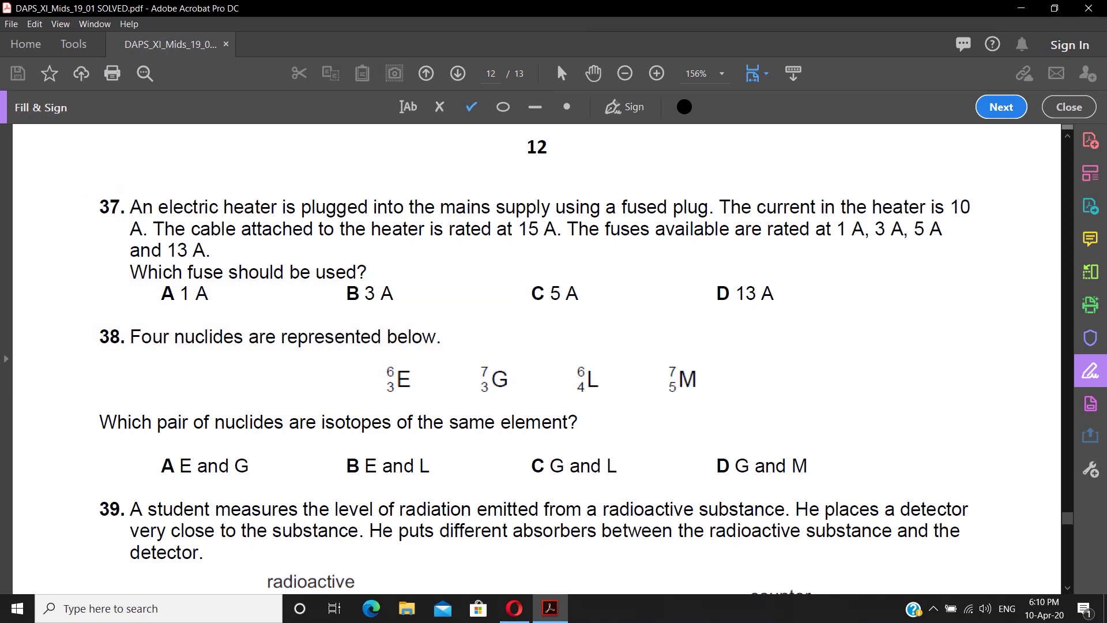
- Close Acrobat and reopen DAPS_XI_Mids_19_01 SOLVED.pdf from its desktop icon
left_click(1089, 8)
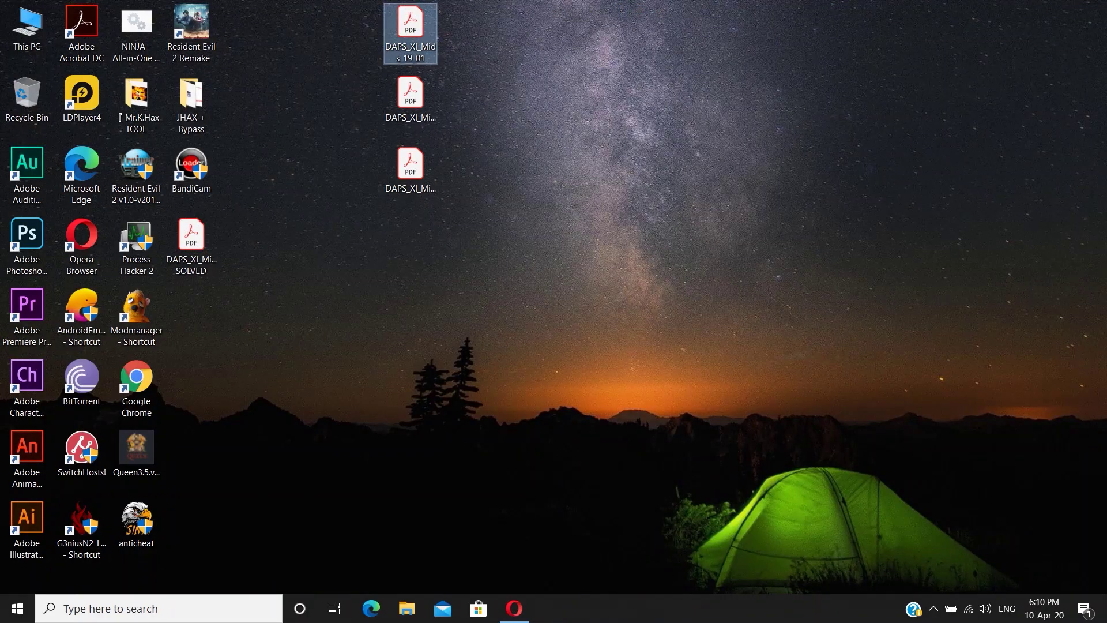
left_click_drag(191, 242, 629, 95)
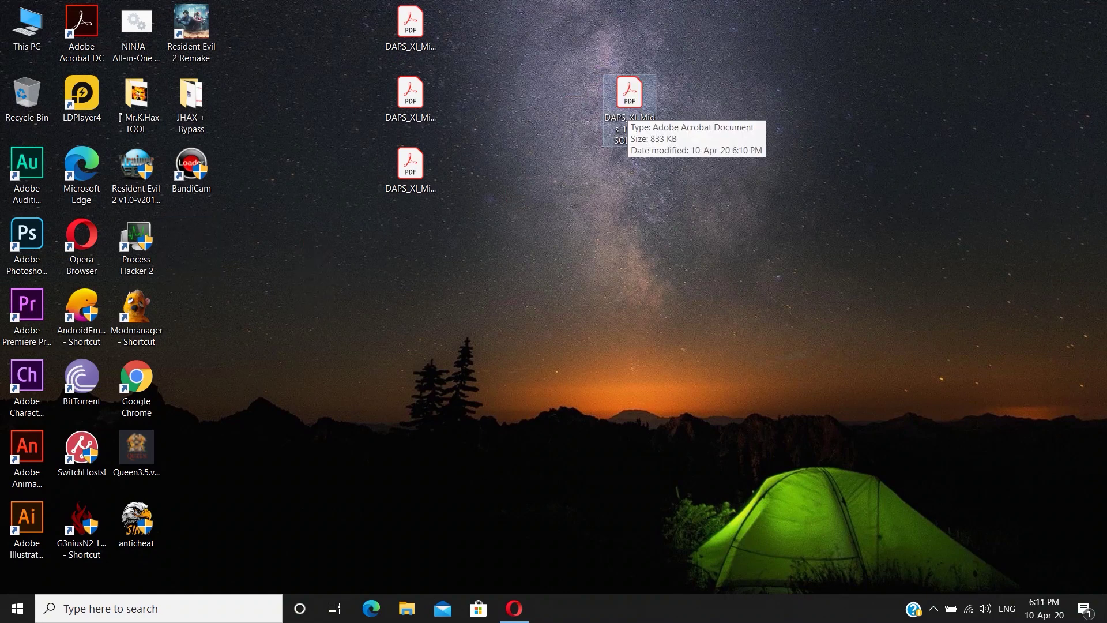
key("ctrl+shift+d")
mouse_move(594, 60)
left_mouse_down()
mouse_move(638, 138)
mouse_move(672, 159)
left_mouse_up()
key("Escape")
key("Return")
scroll(480, 343, "down", 1)
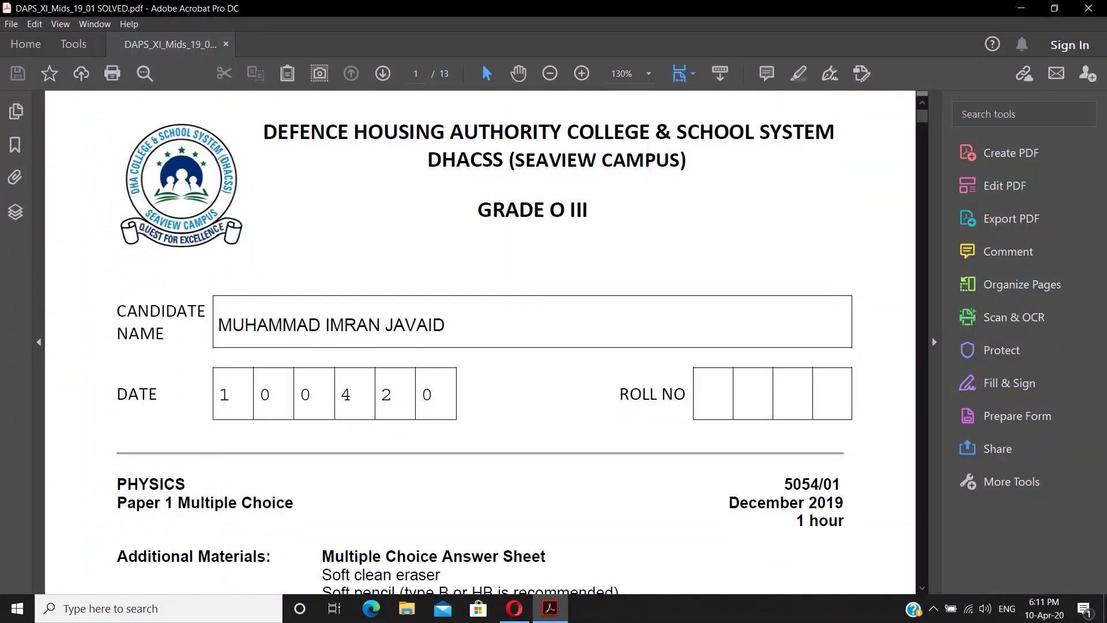
- Scroll through the solved exam down to page 13's Answer sheet
left_click_drag(219, 326, 446, 326)
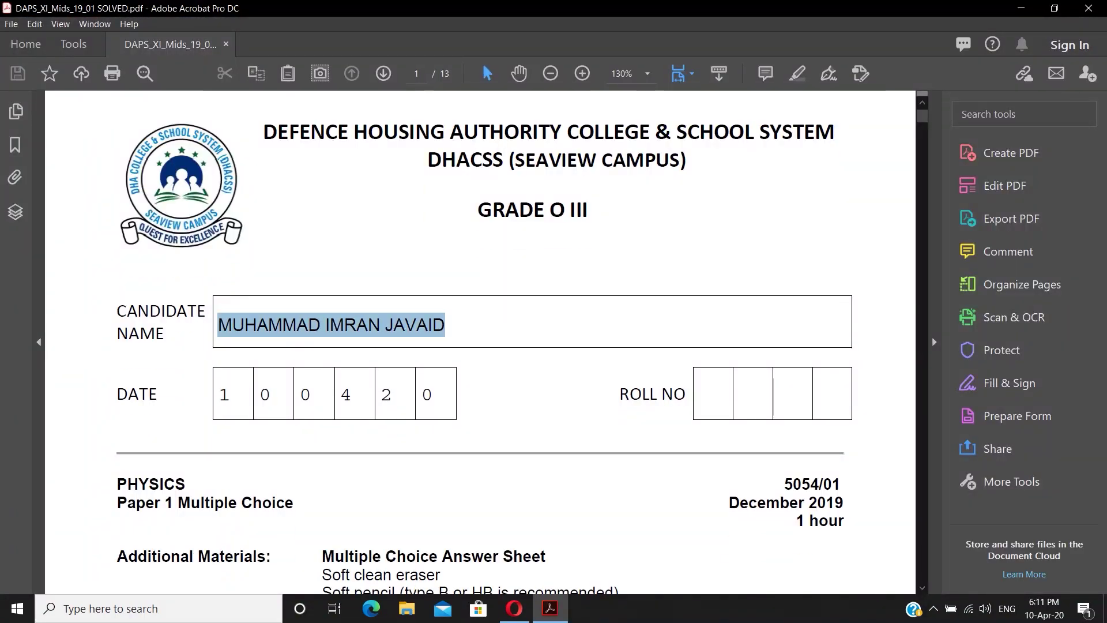
key("ctrl+shift+d")
left_click_drag(212, 304, 477, 346)
mouse_move(217, 372)
left_mouse_down()
mouse_move(259, 420)
mouse_move(451, 421)
left_mouse_up()
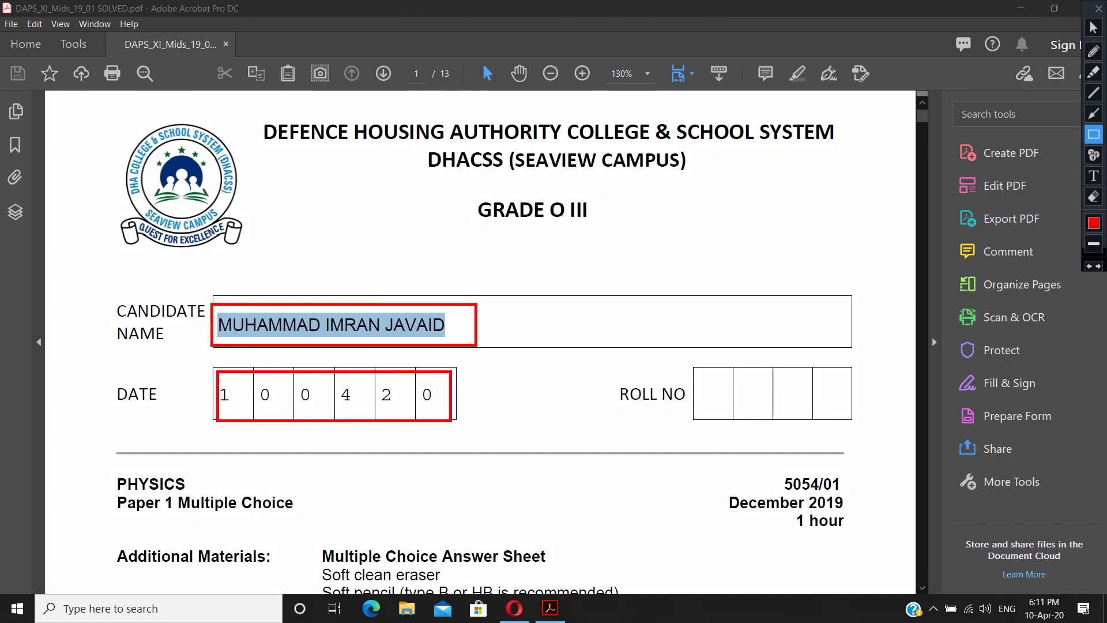
key("ctrl+shift+d")
scroll(480, 342, "down", 20)
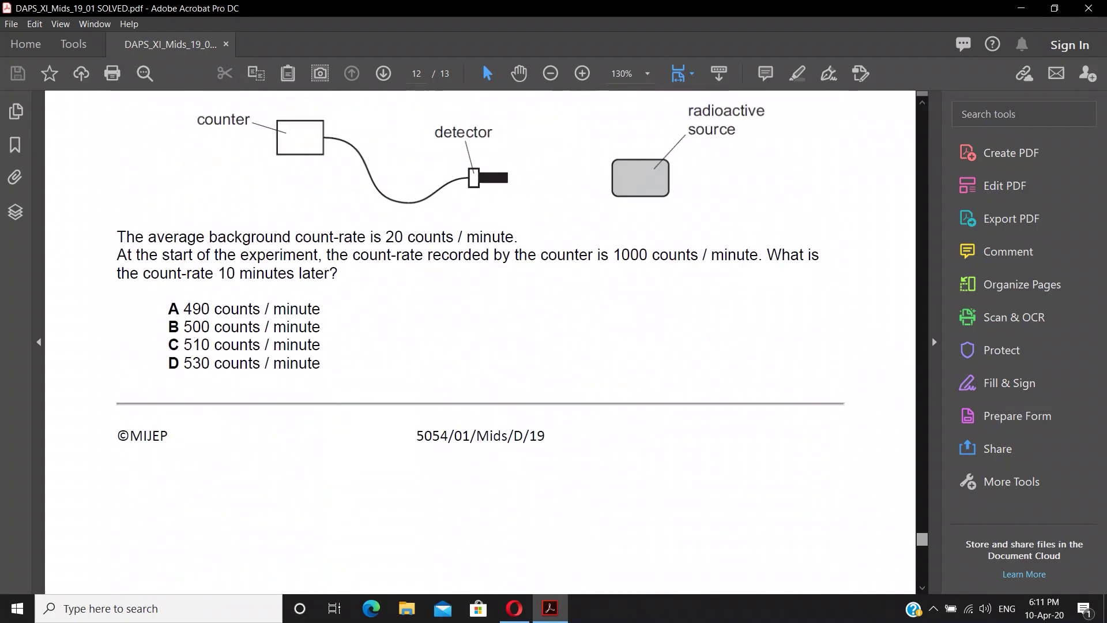
scroll(481, 342, "down", 10)
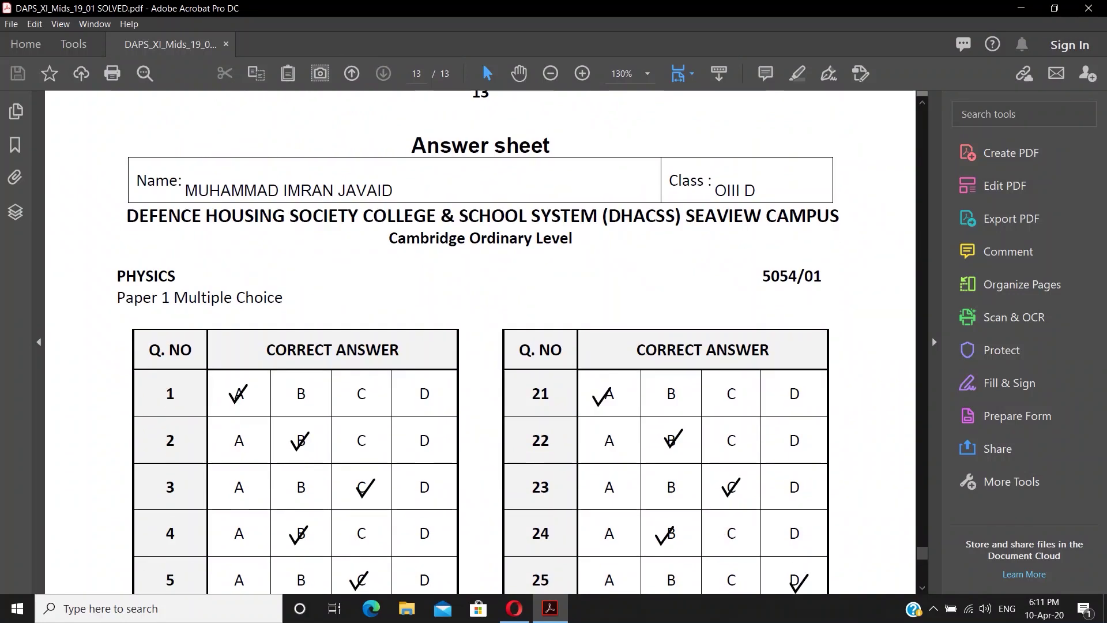
key("ctrl+shift+d")
- Review the Answer sheet's class OIII D entry and its tick marks
left_click_drag(169, 170, 428, 206)
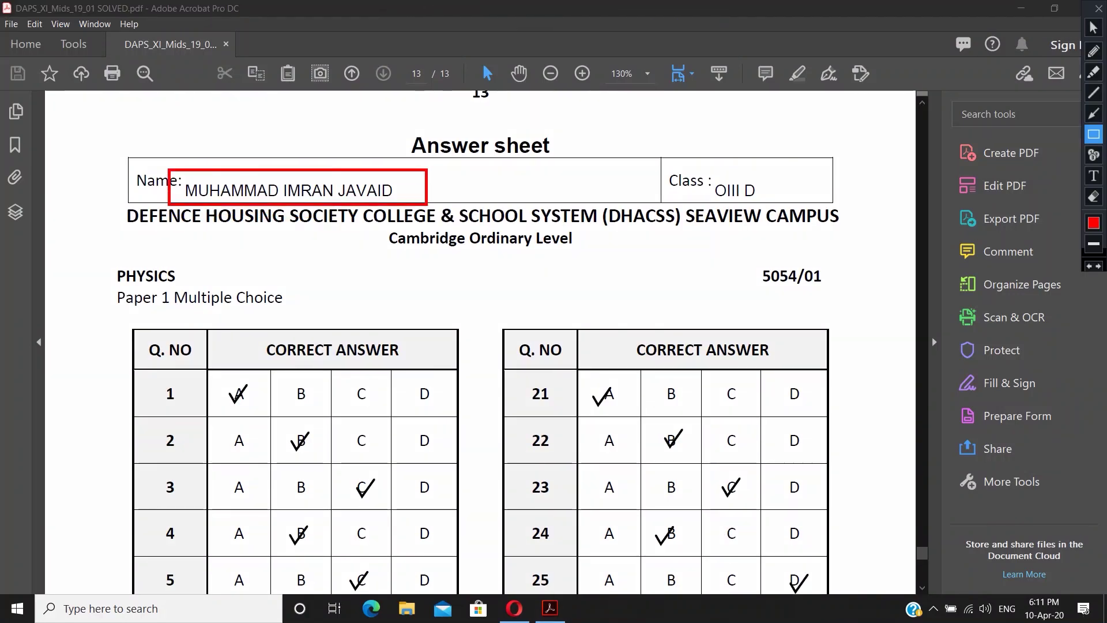
left_click_drag(698, 169, 768, 205)
left_click_drag(217, 379, 271, 411)
left_click_drag(271, 430, 320, 465)
left_click_drag(354, 479, 379, 508)
left_click_drag(276, 517, 344, 560)
left_click_drag(586, 374, 698, 465)
key("ctrl+shift+d")
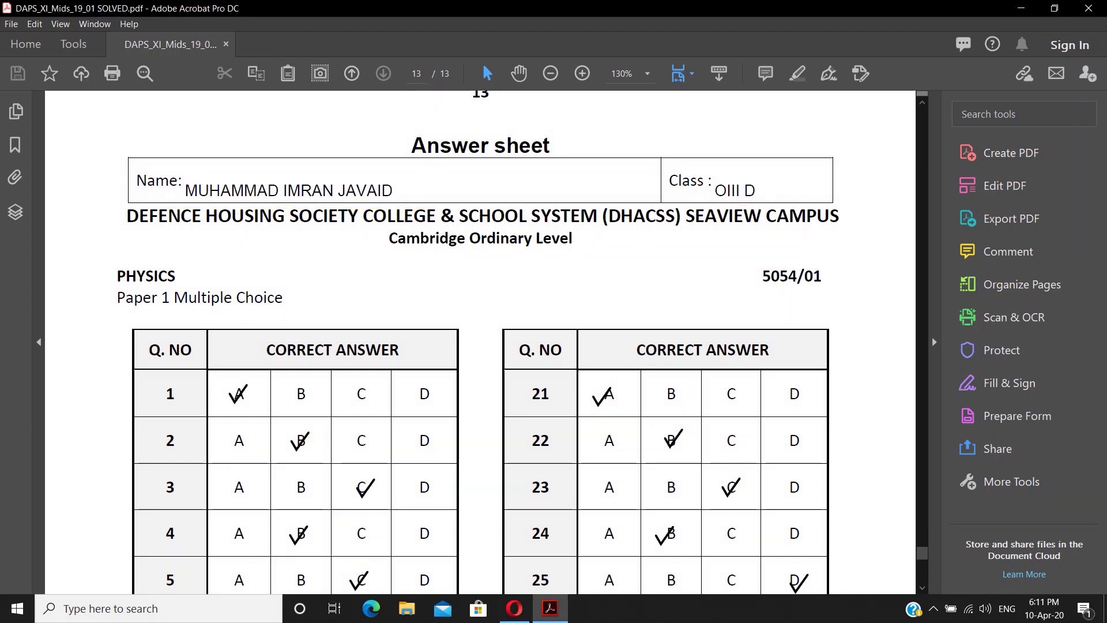
mouse_move(663, 5)
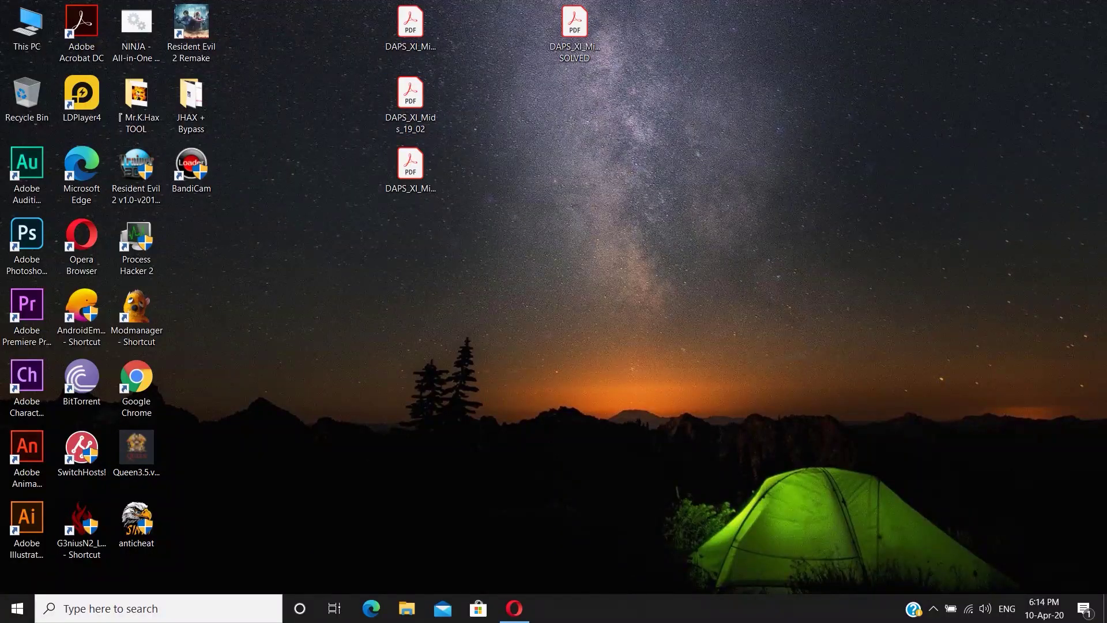
- Open DAPS_XI_Mids_19_02.pdf from the desktop to its Paper 2 Theory cover page
left_click(684, 8)
left_click_drag(379, 68, 449, 136)
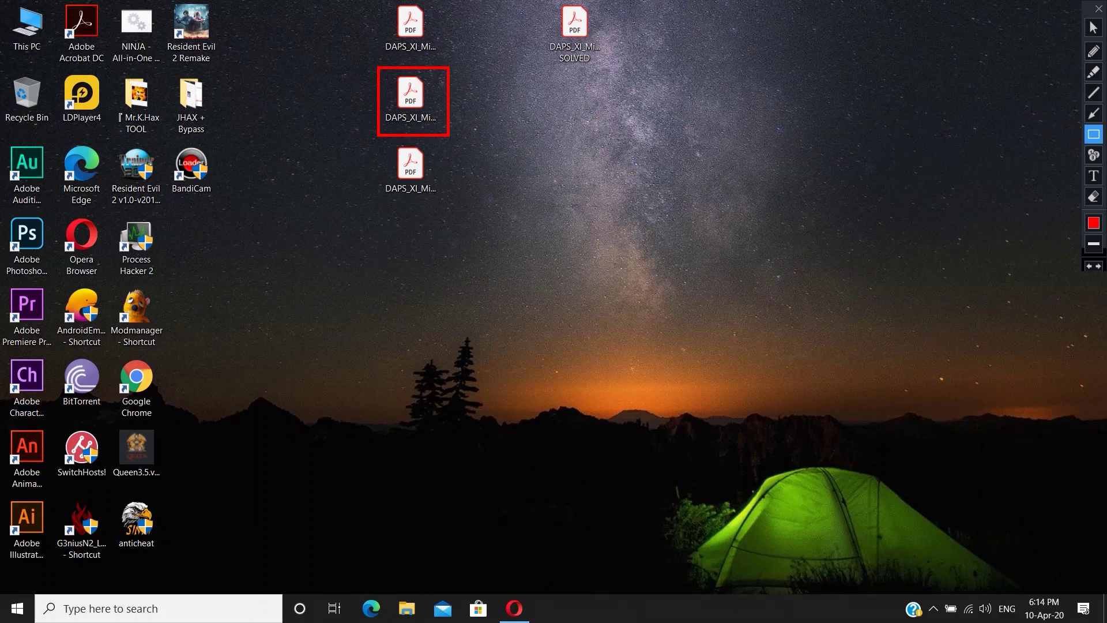
double_click(411, 96)
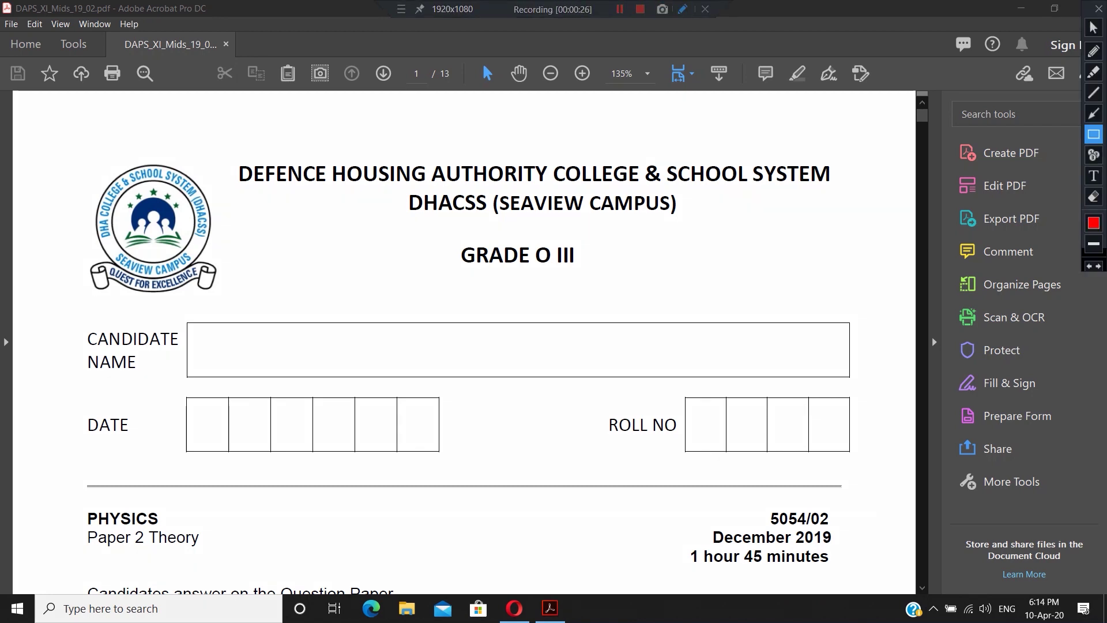
- Start Fill & Sign from the Tools pane and choose to fill the form yourself
left_click_drag(450, 235, 590, 276)
left_click_drag(78, 505, 210, 553)
key("Escape")
scroll(469, 365, "down", 2)
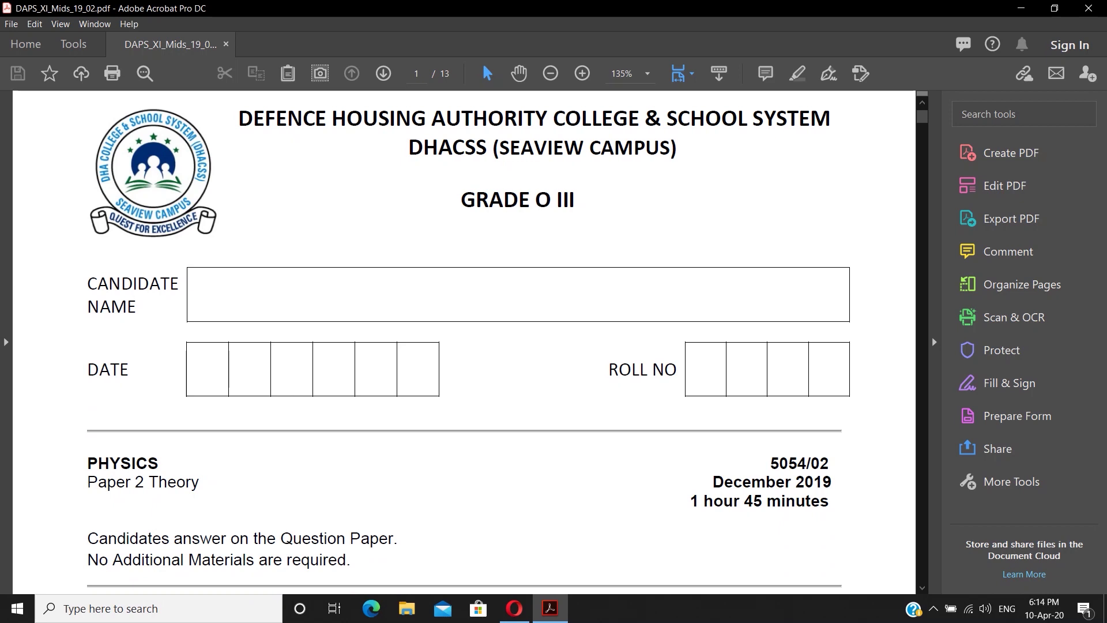
left_click(684, 9)
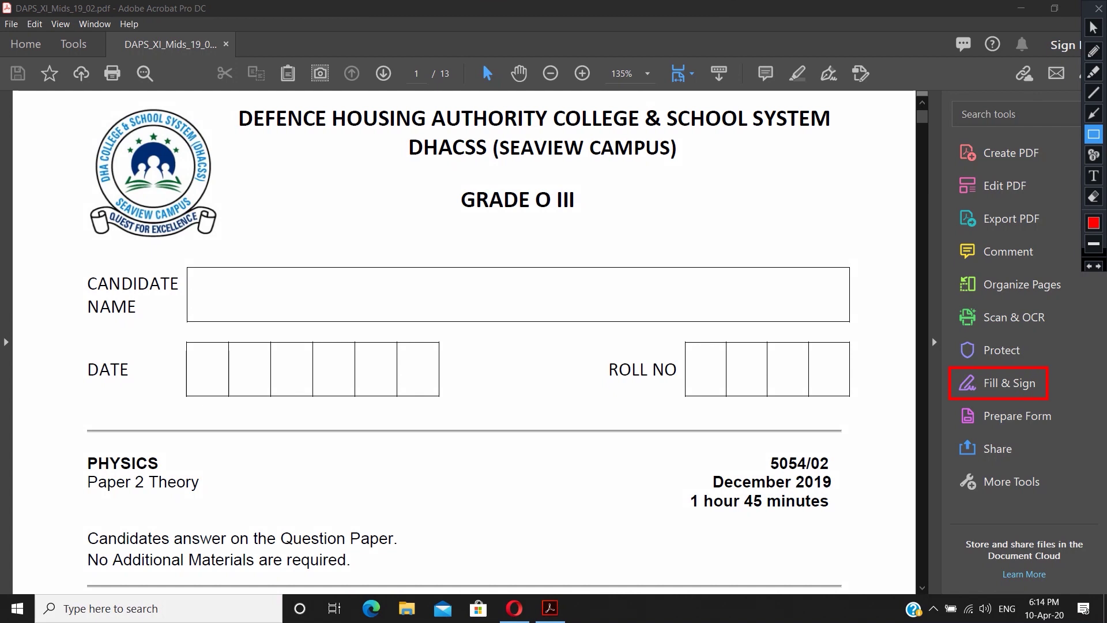
key("Escape")
left_click(1009, 383)
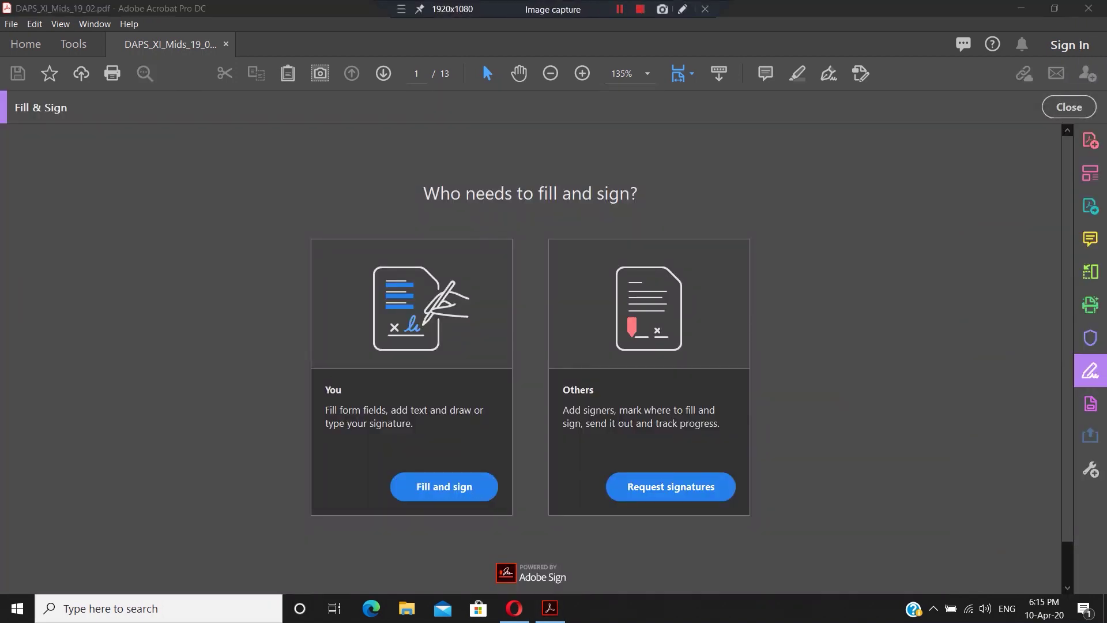
left_click(683, 9)
left_click_drag(379, 460, 507, 512)
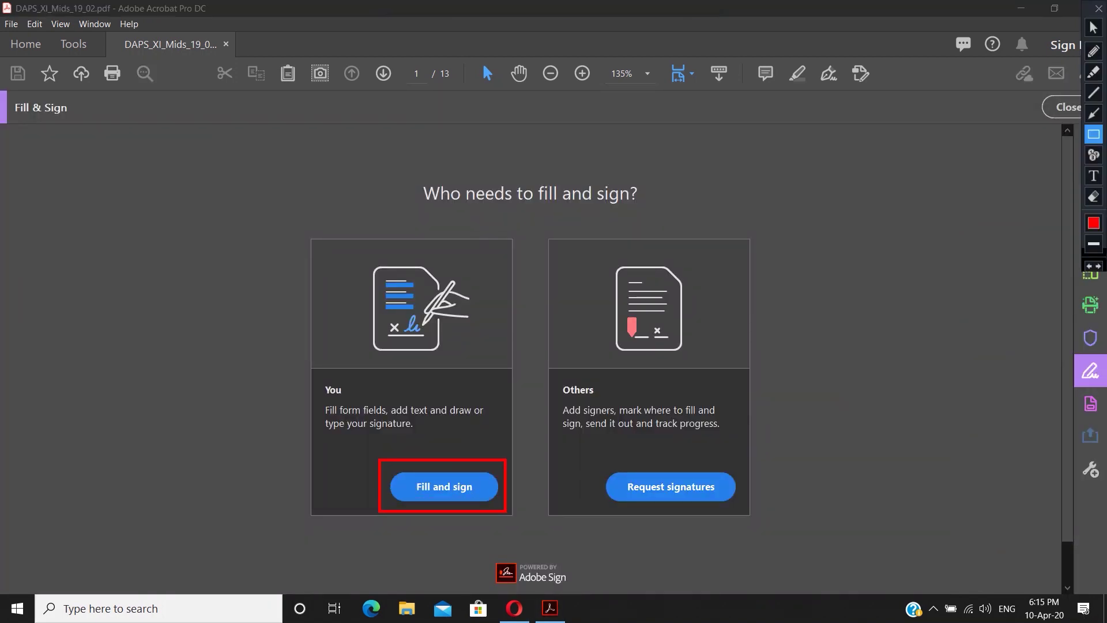
key("Escape")
left_click(444, 486)
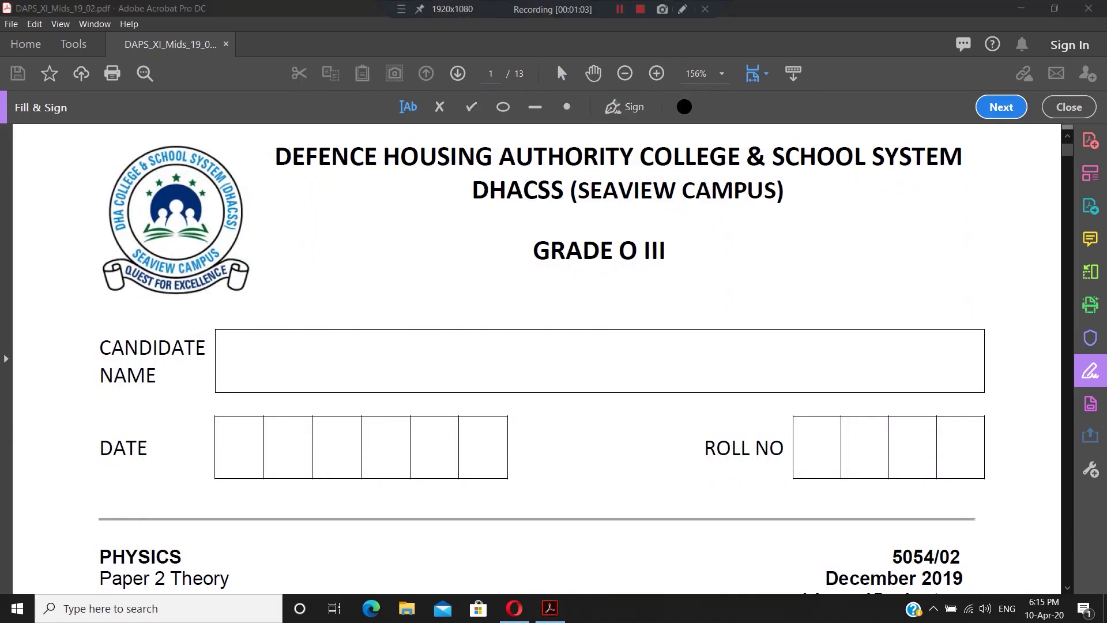
- Add the candidate's full name and the date 100420 as text entries on the cover
left_click(683, 9)
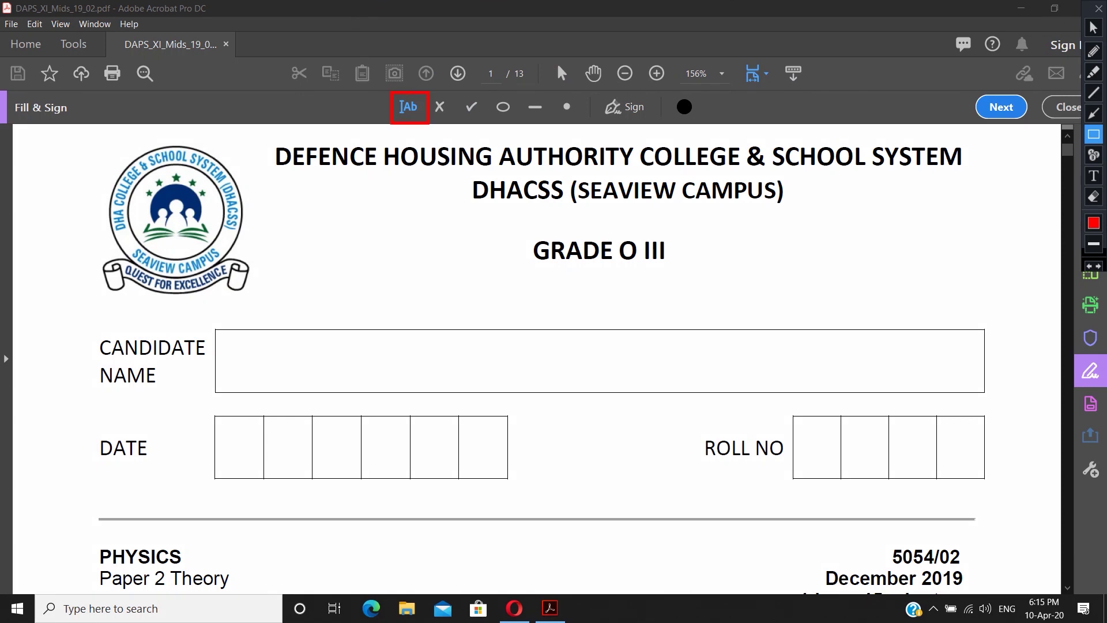
key("Escape")
left_click(380, 378)
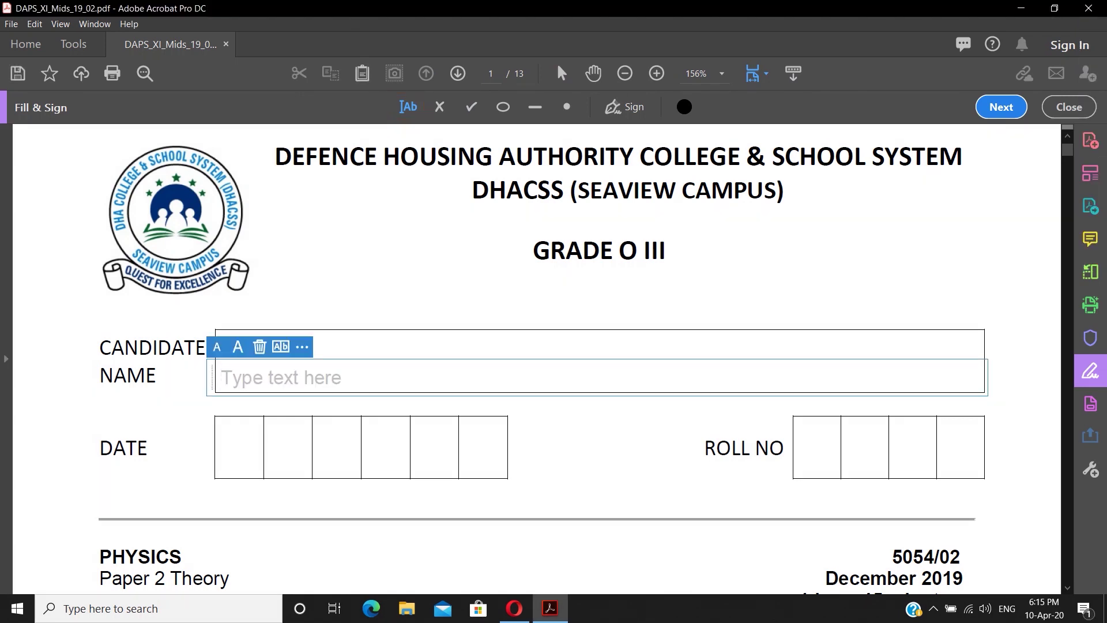
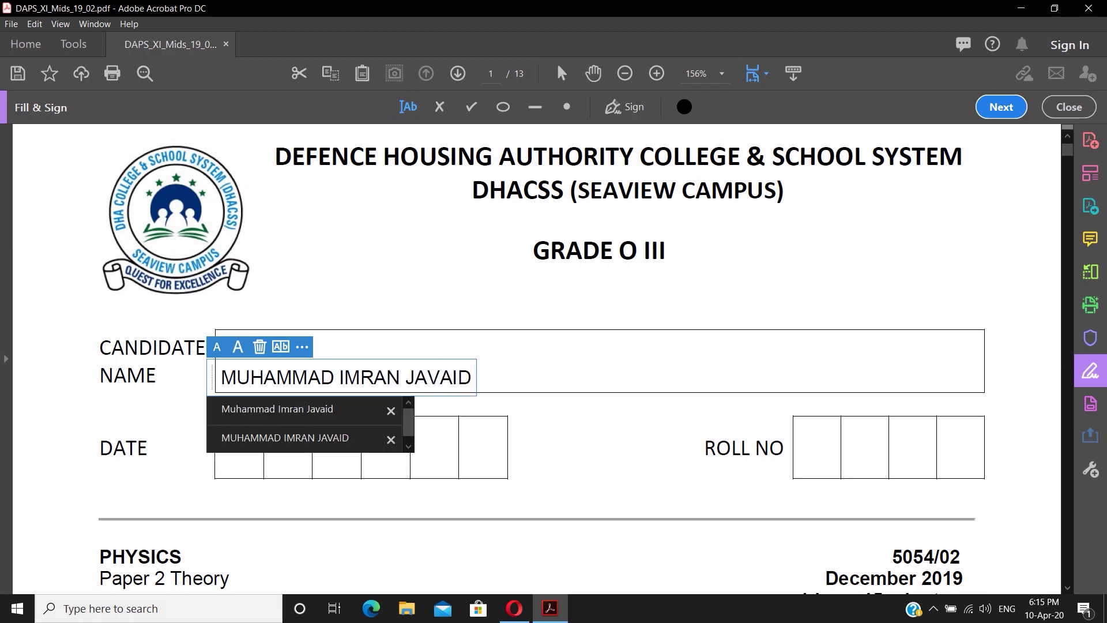
key("Escape")
left_click(230, 460)
type("100420")
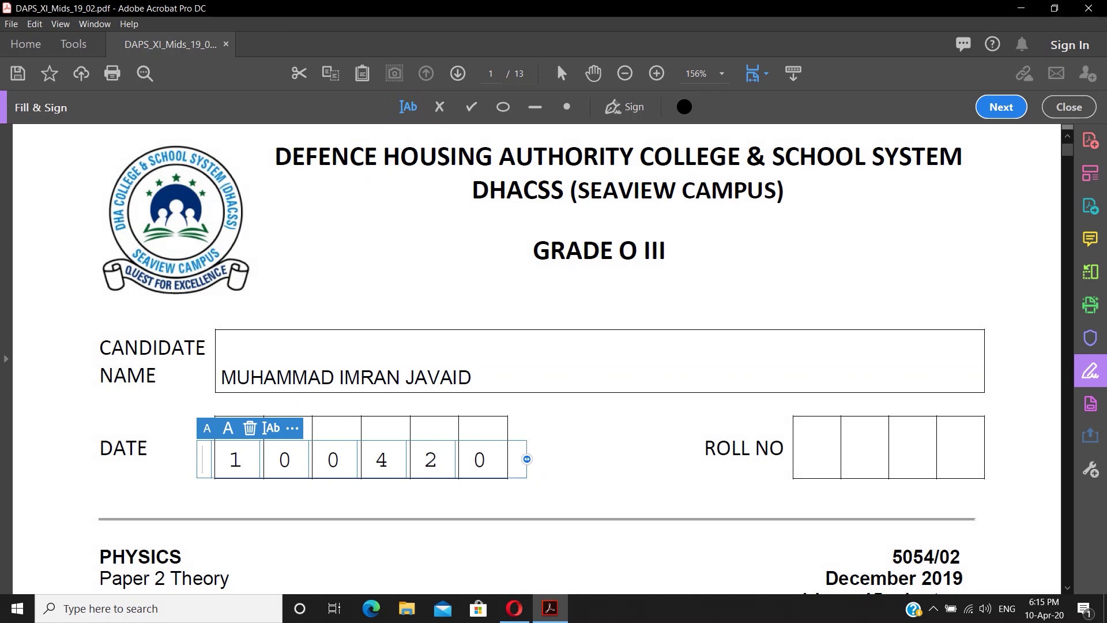
key("Escape")
- Move the name and date entries so they sit neatly inside their boxes
left_click(346, 377)
left_click_drag(347, 377, 348, 362)
left_click(242, 455)
left_click_drag(243, 456, 232, 443)
key("Escape")
scroll(536, 358, "down", 15)
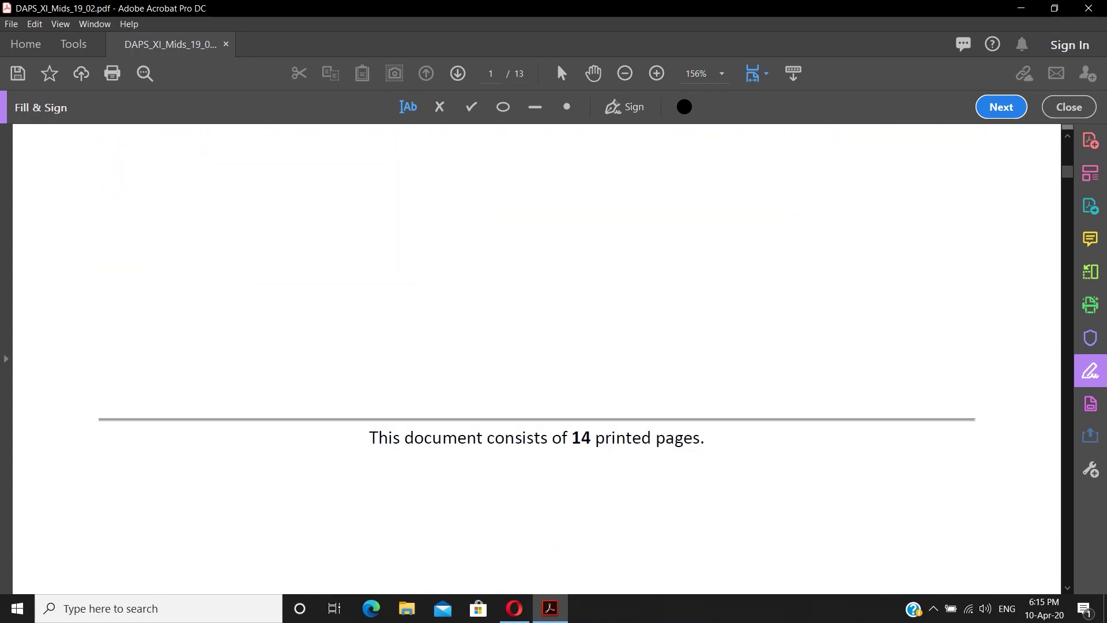
- Add the text 'WHAT EVER YOU WANT TO WRITE' below question (a)(i)
scroll(537, 357, "down", 4)
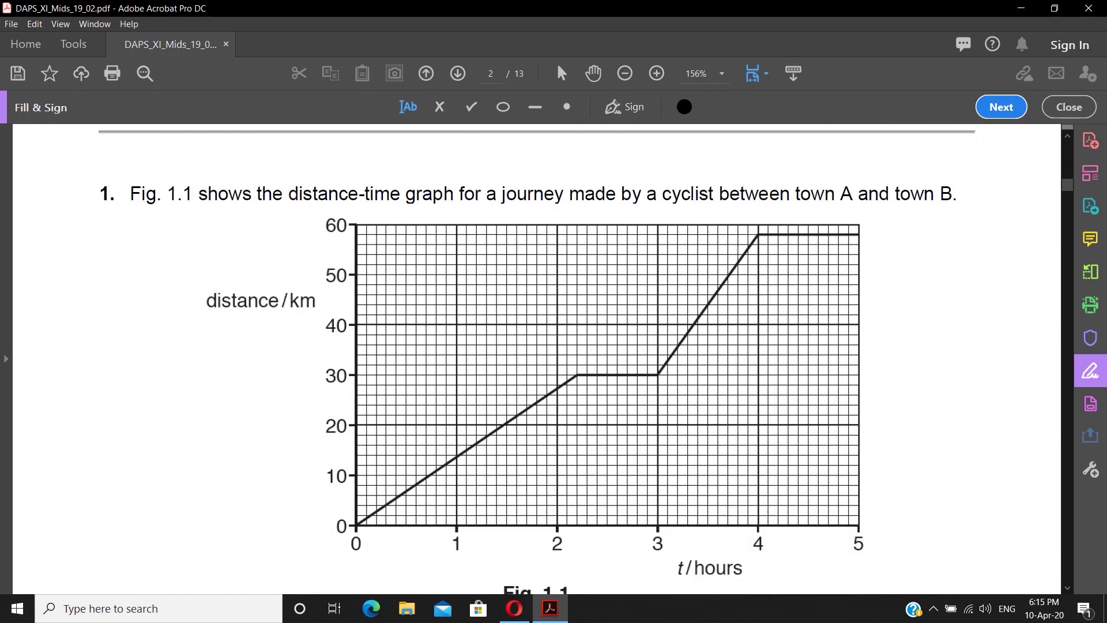
scroll(536, 358, "down", 5)
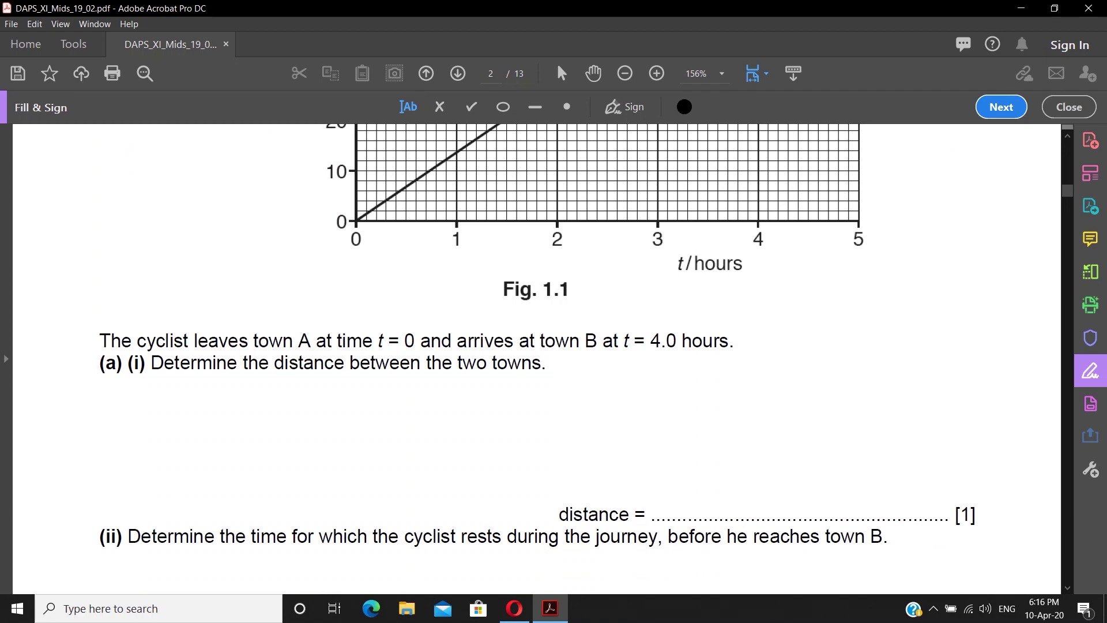
left_click(153, 404)
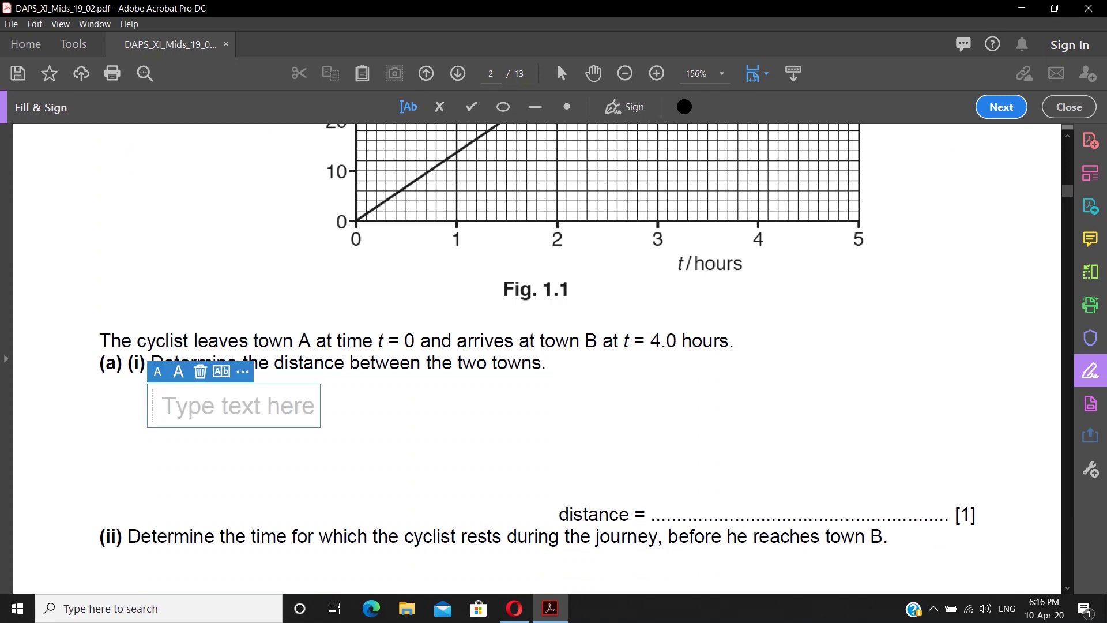
scroll(536, 358, "up", 5)
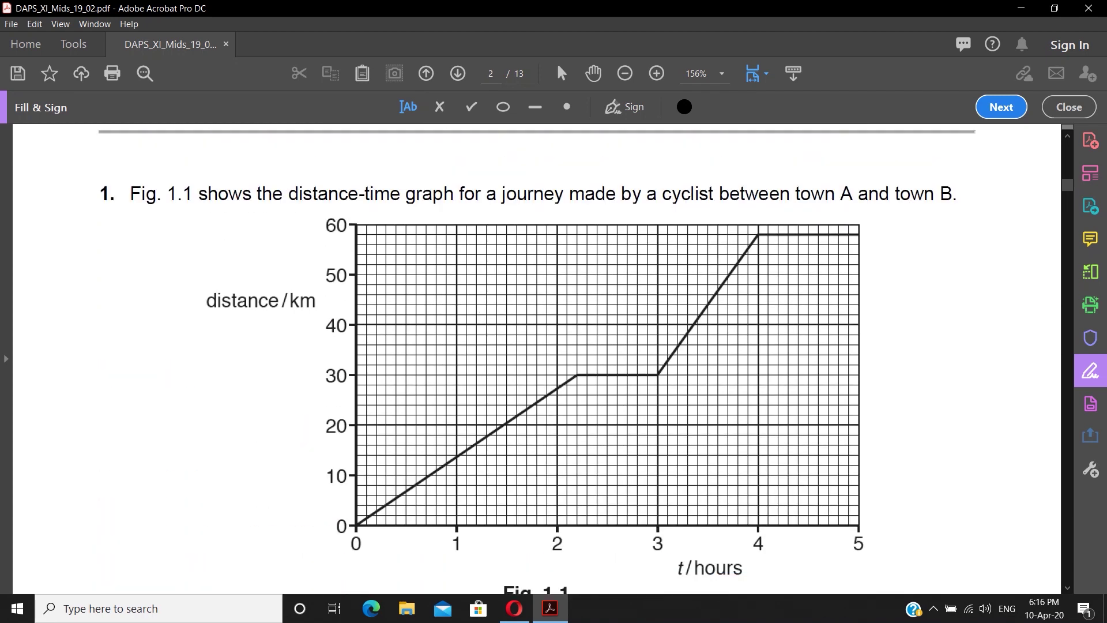
scroll(536, 357, "down", 2)
scroll(537, 358, "up", 1)
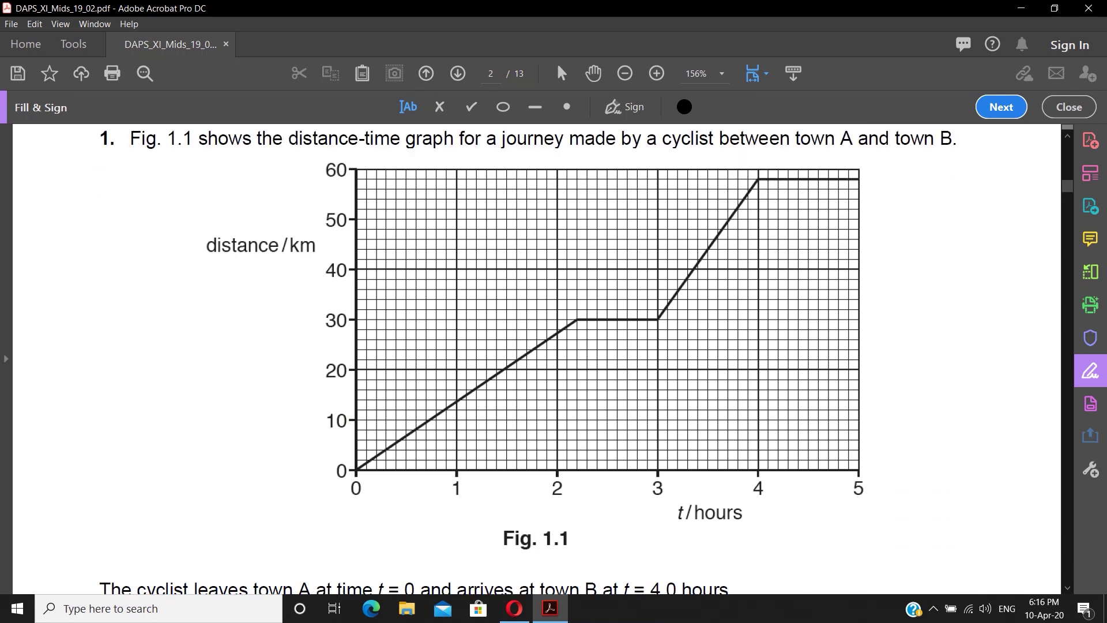
scroll(536, 357, "down", 6)
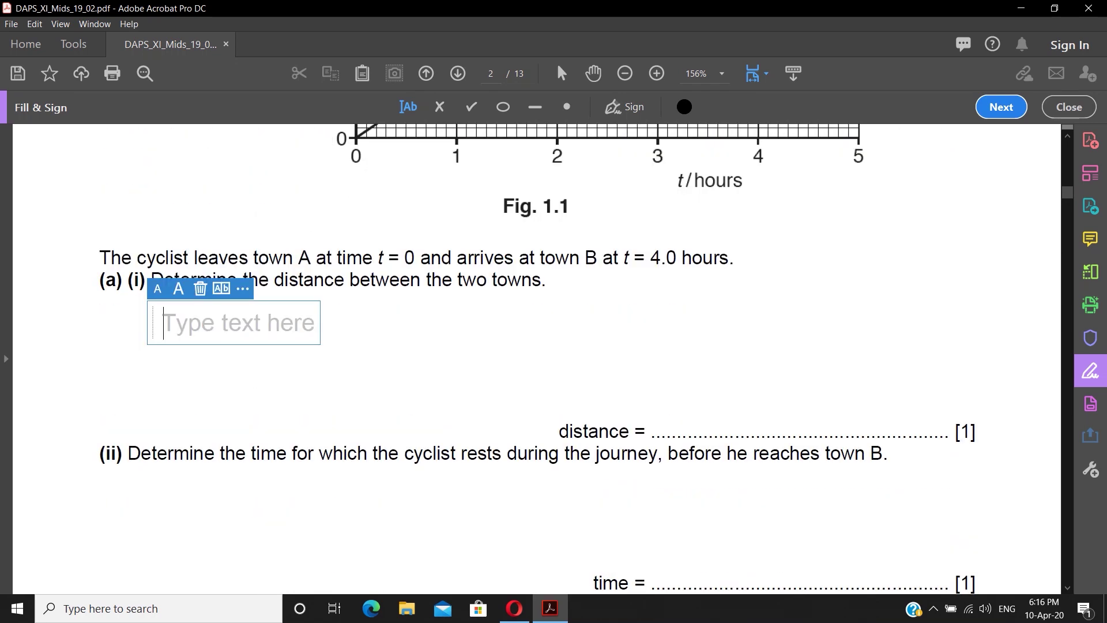
type("WHAT E")
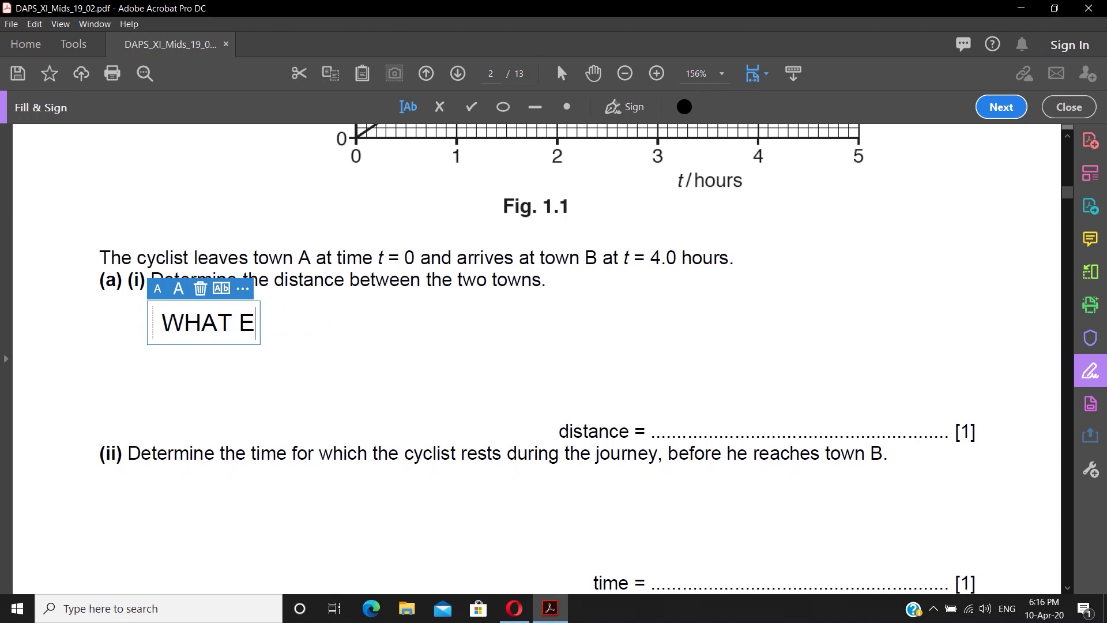
type("VER YOU WANT TO WRITE")
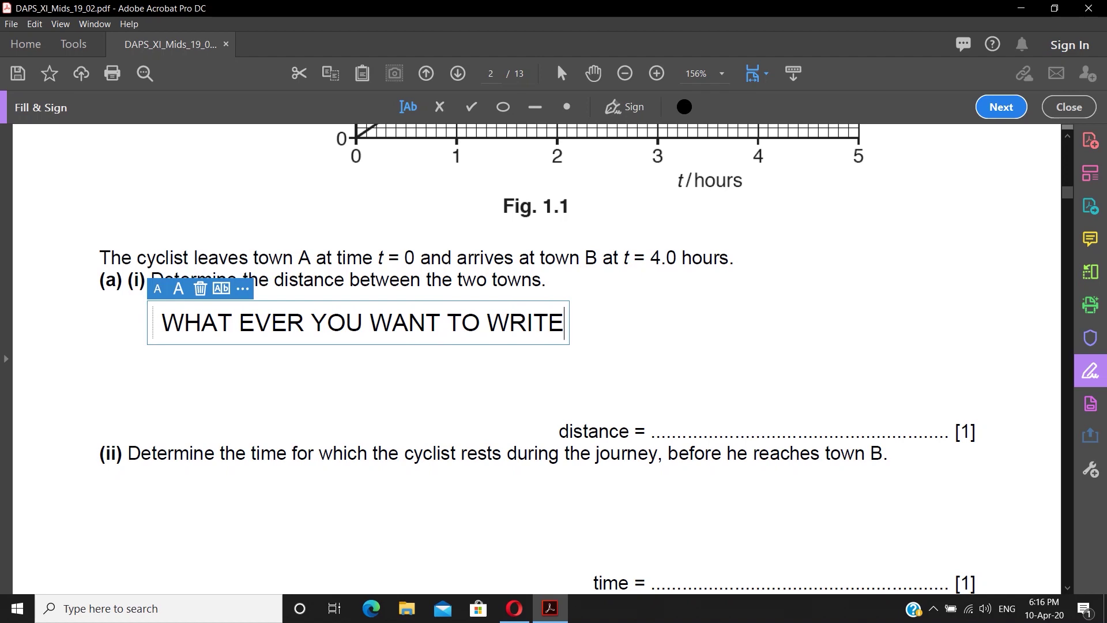
left_click(669, 416)
- Enter '58 Km' on the distance answer line
left_click(669, 417)
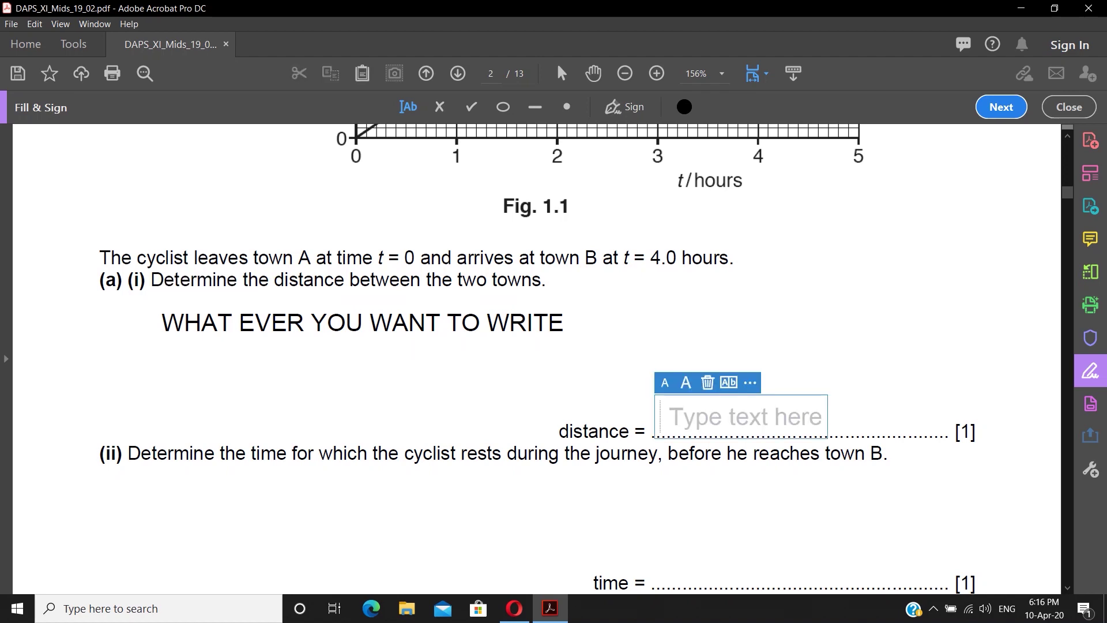
scroll(536, 369, "up", 1)
scroll(537, 357, "up", 1)
scroll(536, 357, "down", 2)
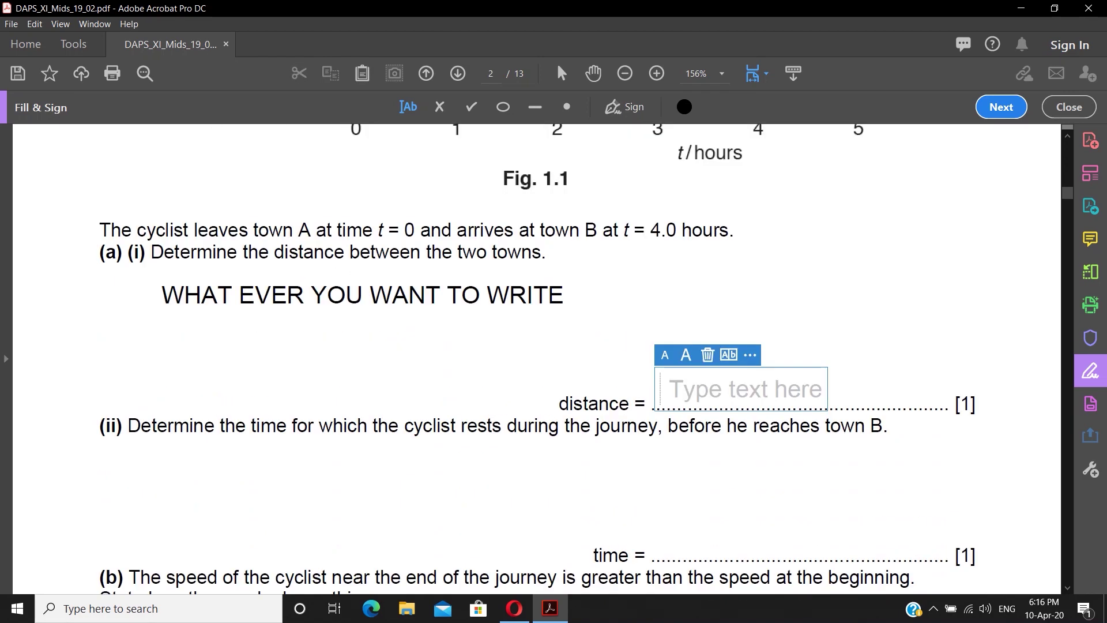
type("58 Km")
scroll(536, 357, "up", 10)
scroll(537, 357, "down", 7)
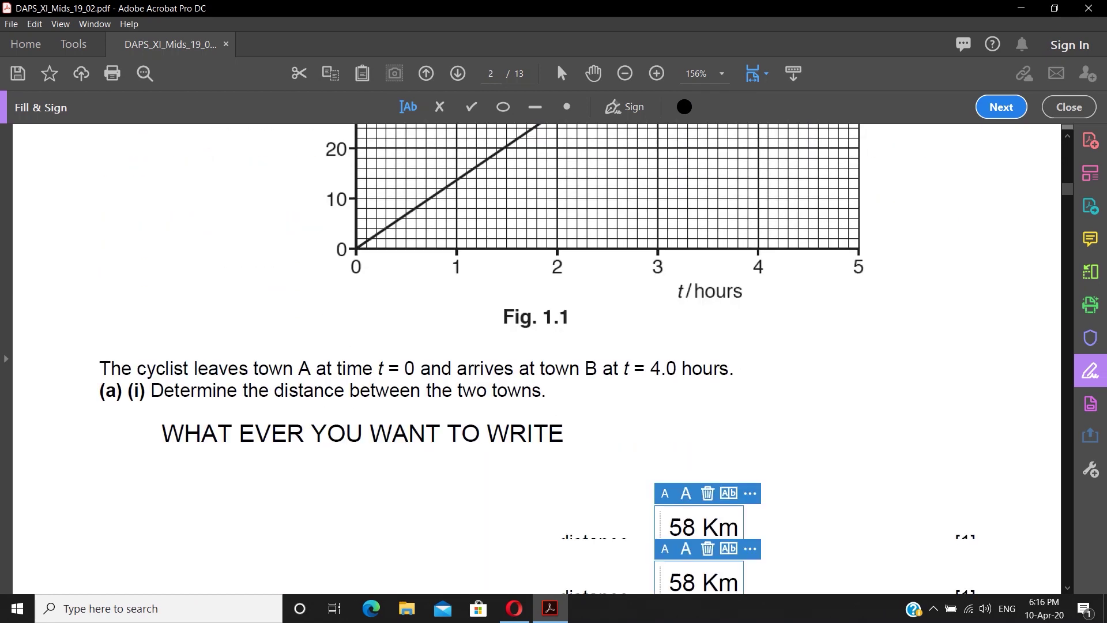
scroll(537, 357, "down", 6)
key("Escape")
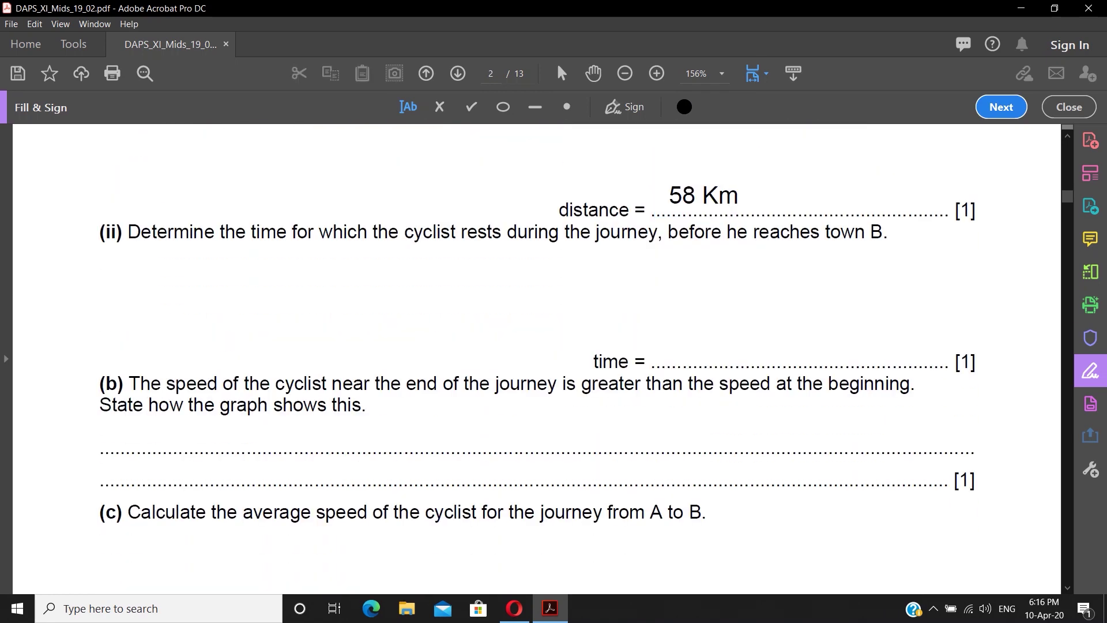
- Write 'TIME = time a - time v' below (ii) and '0.8 hours' on the time line
left_click(151, 270)
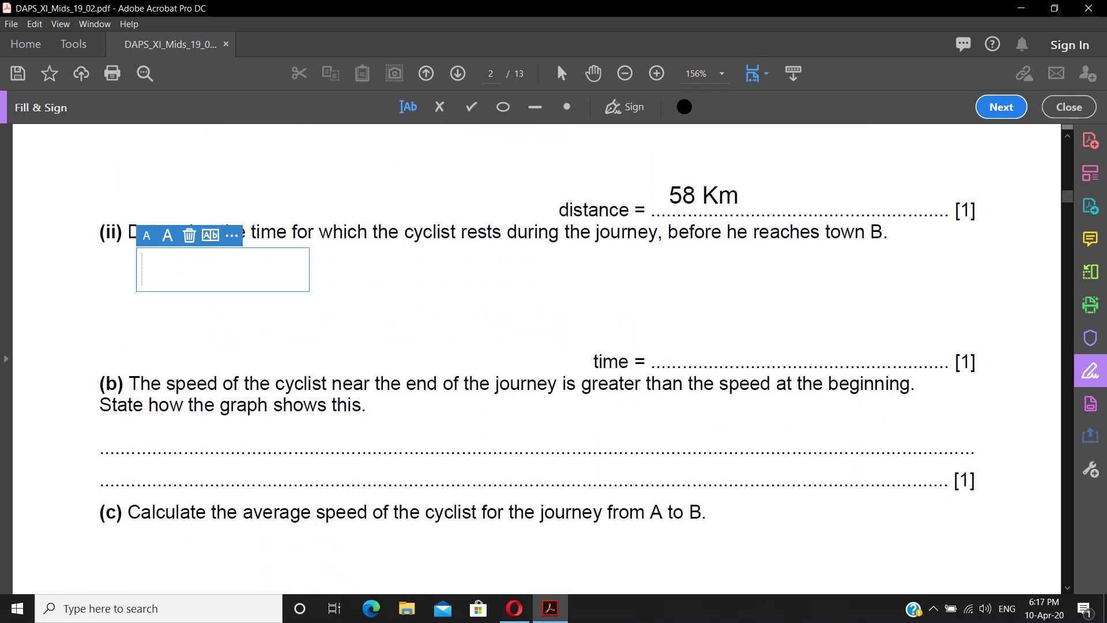
scroll(537, 357, "up", 3)
type("TIME =F")
key("BackSpace")
type("time a")
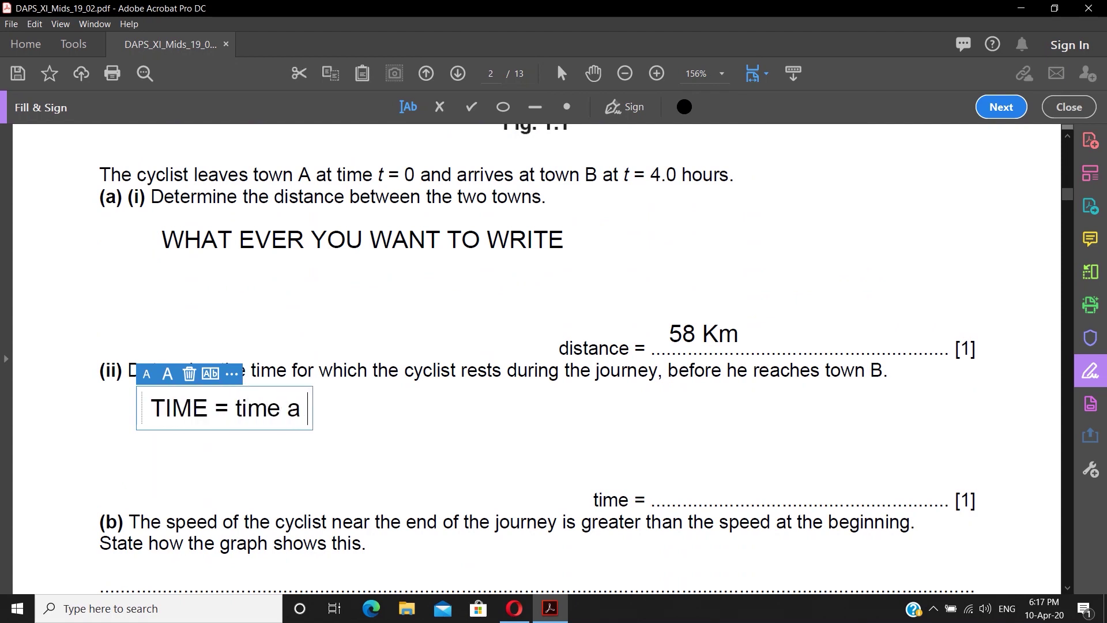
type(" - time v")
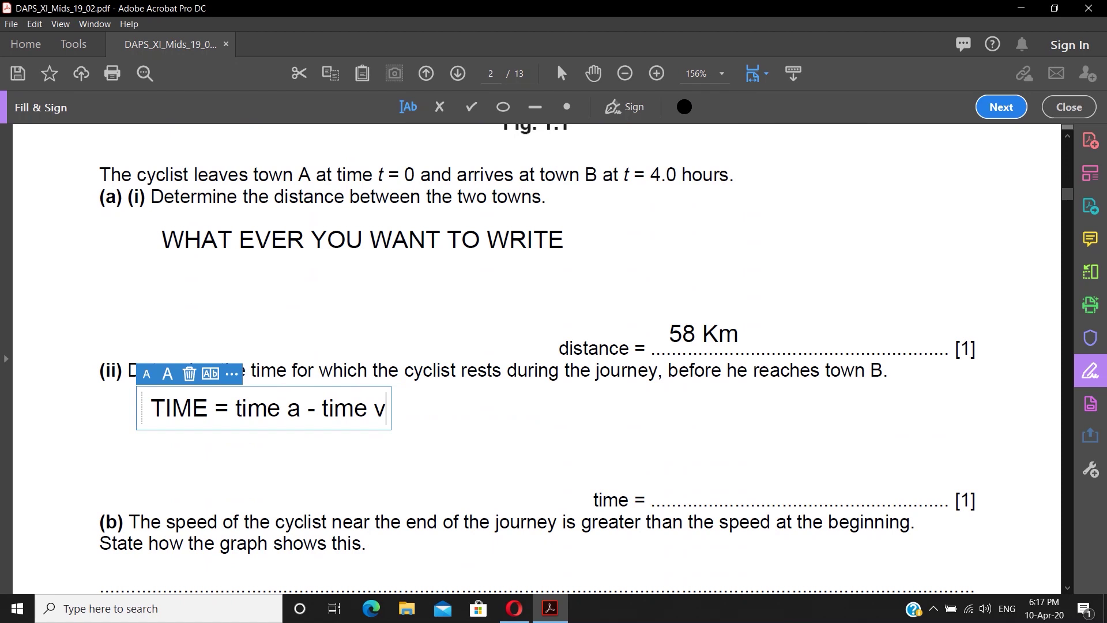
key("Return")
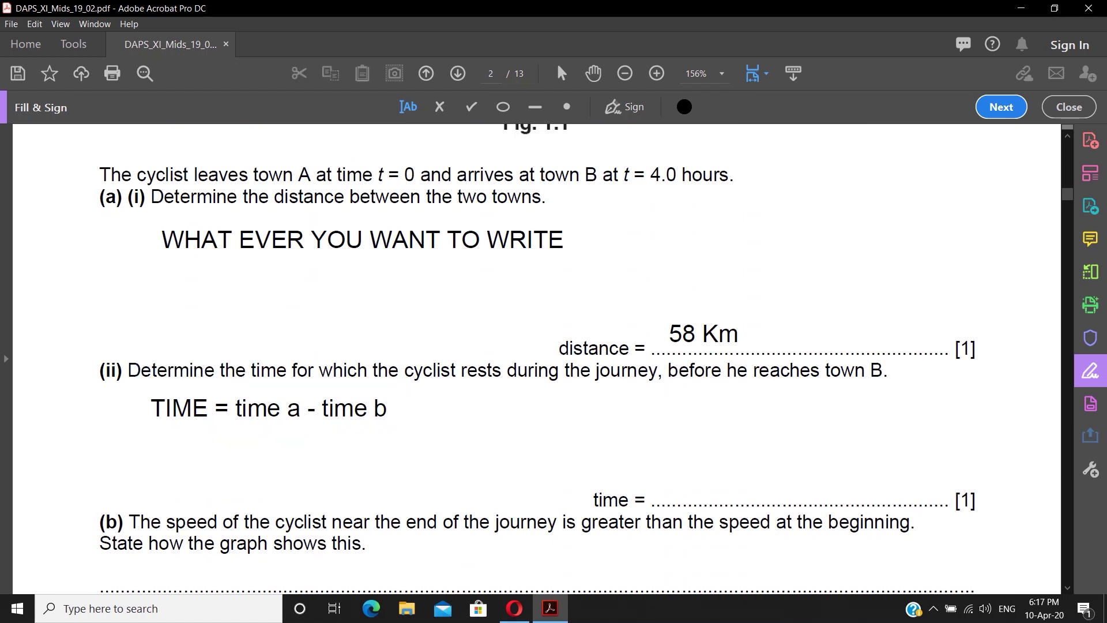
left_click(672, 492)
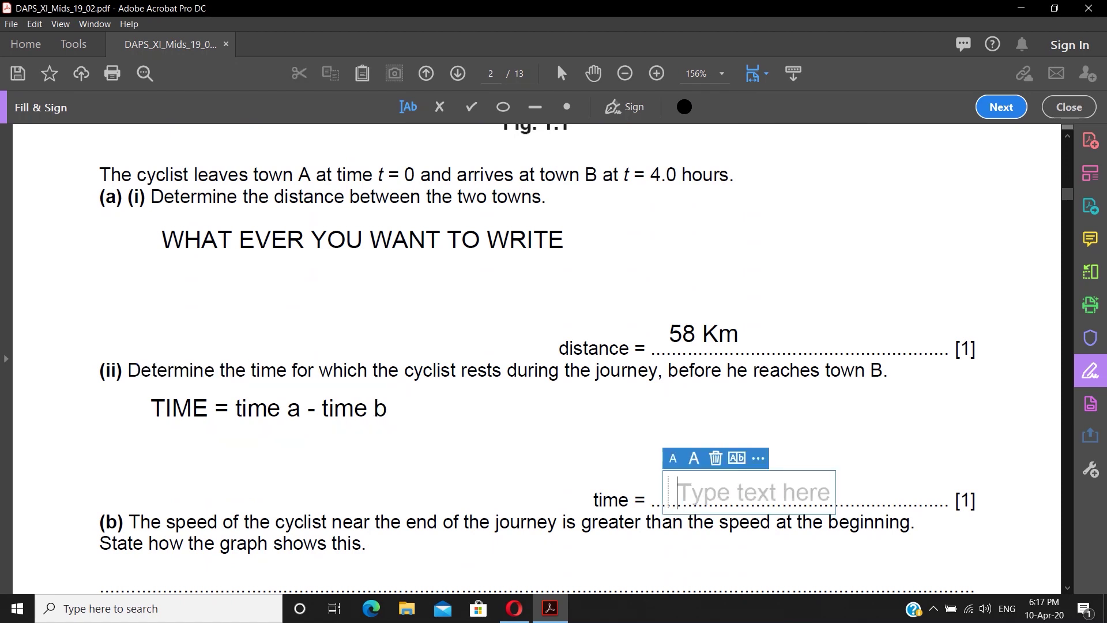
type("0.8 hours")
key("Escape")
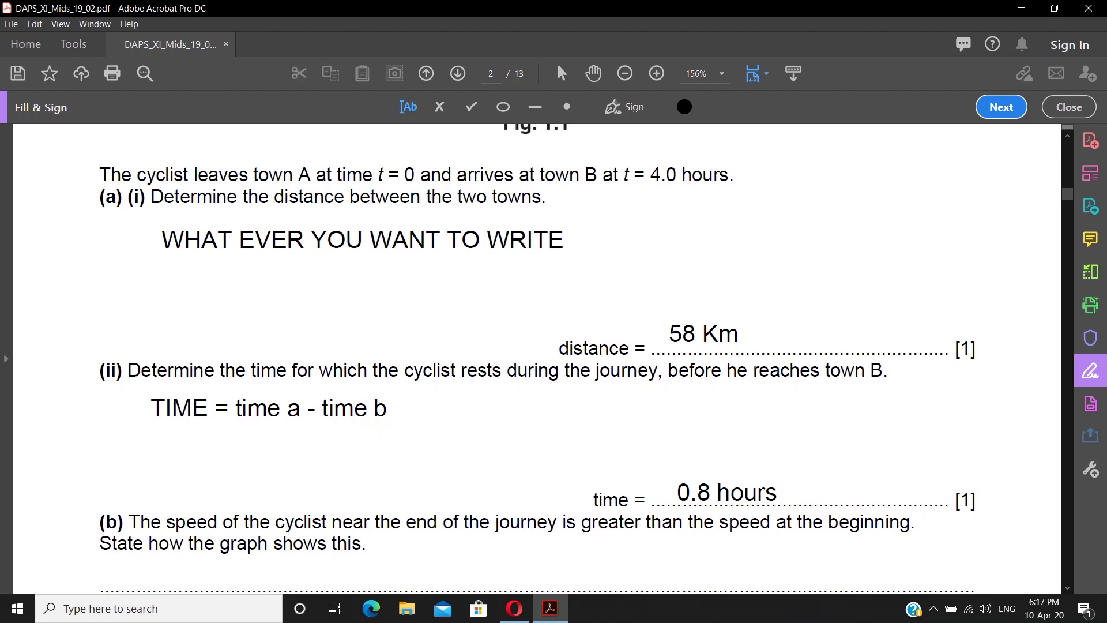
scroll(537, 357, "down", 4)
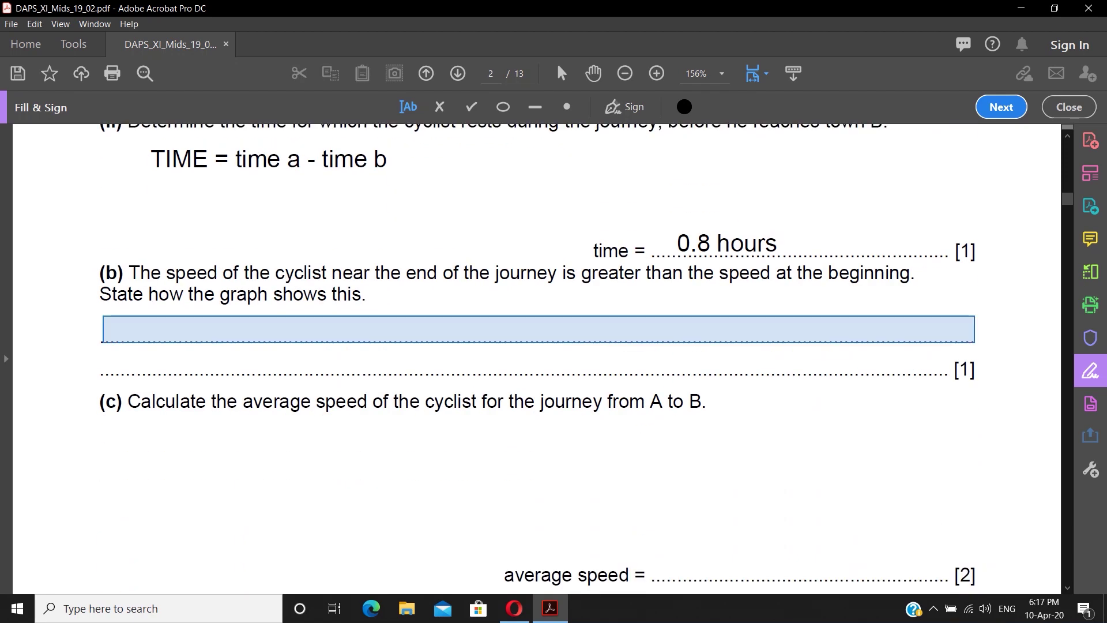
- Type the part (b) answer sentence, ending with 'continue to the next line' on the second line
left_click(103, 330)
type("you can w")
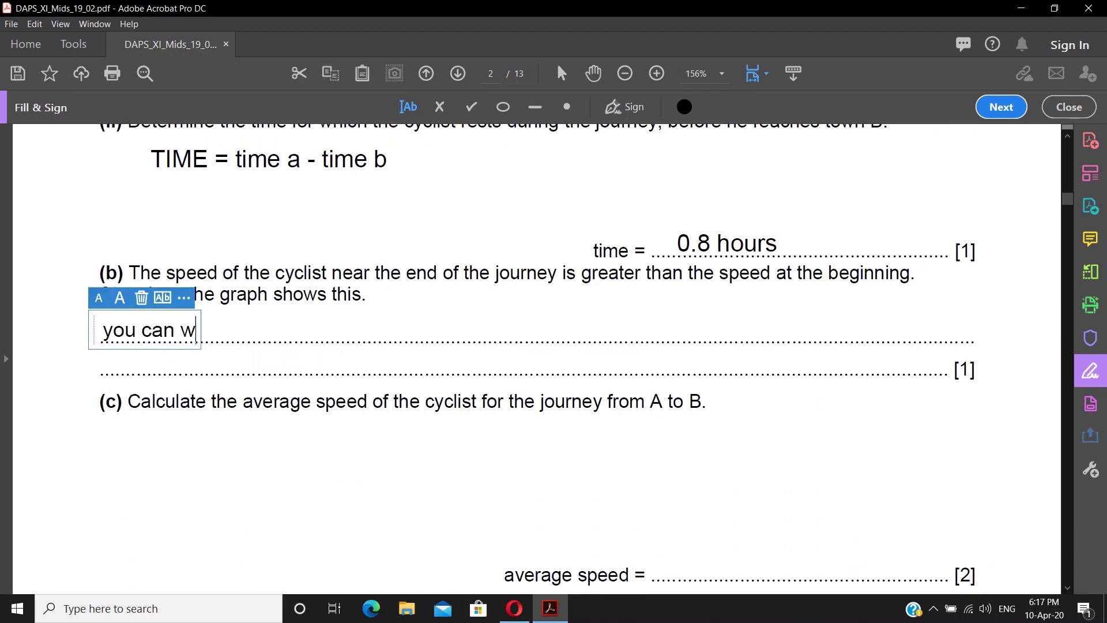
type("rite the answer ")
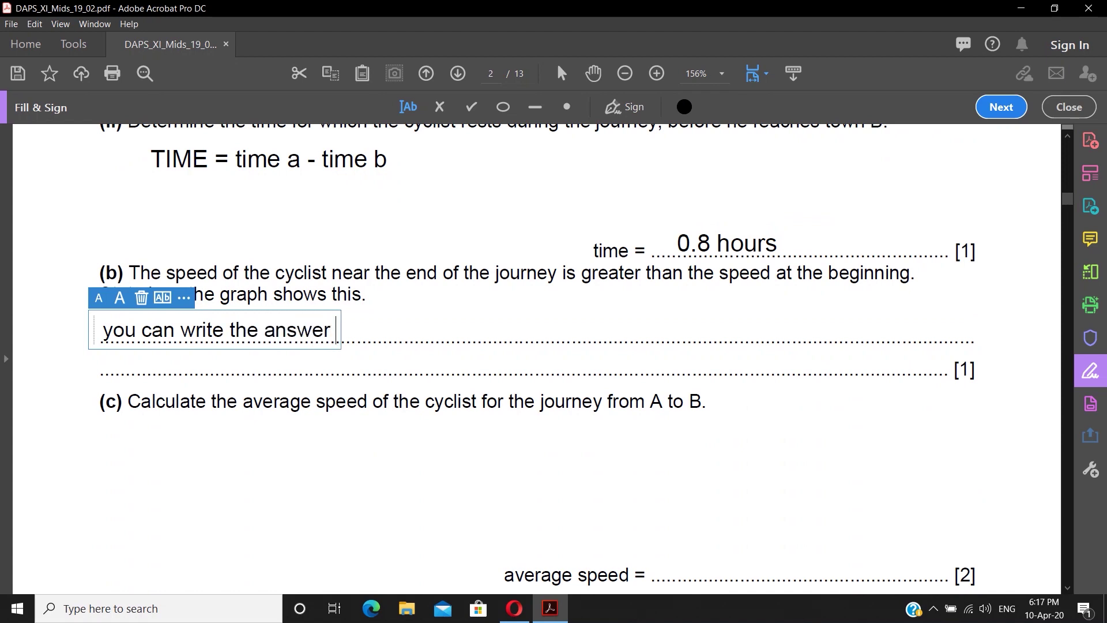
type("of this question by using this tool w")
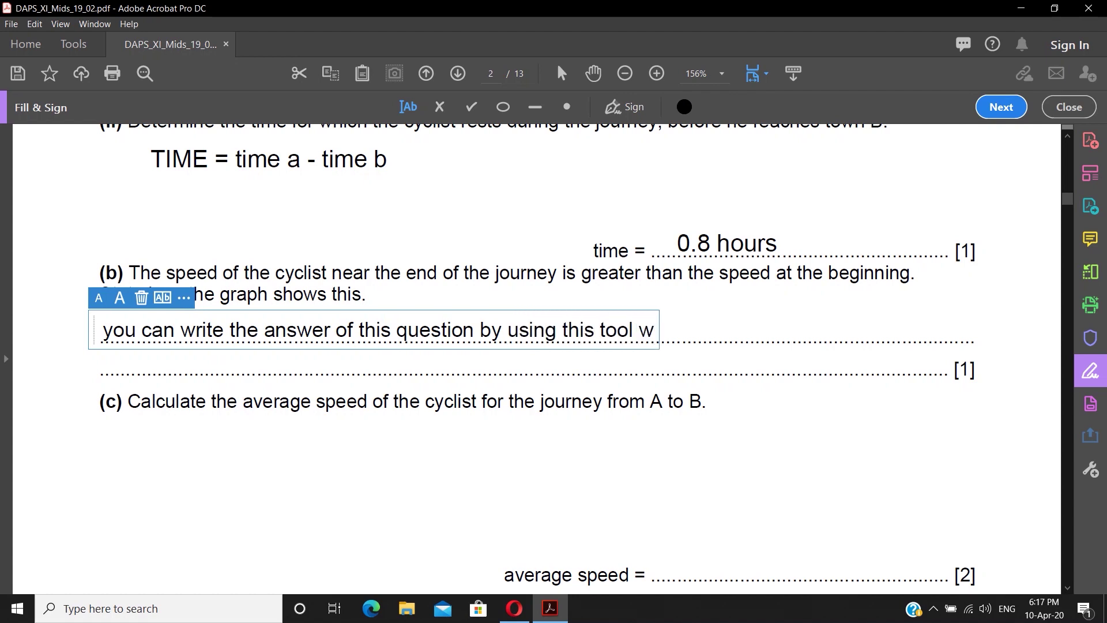
type("rite till the end of t")
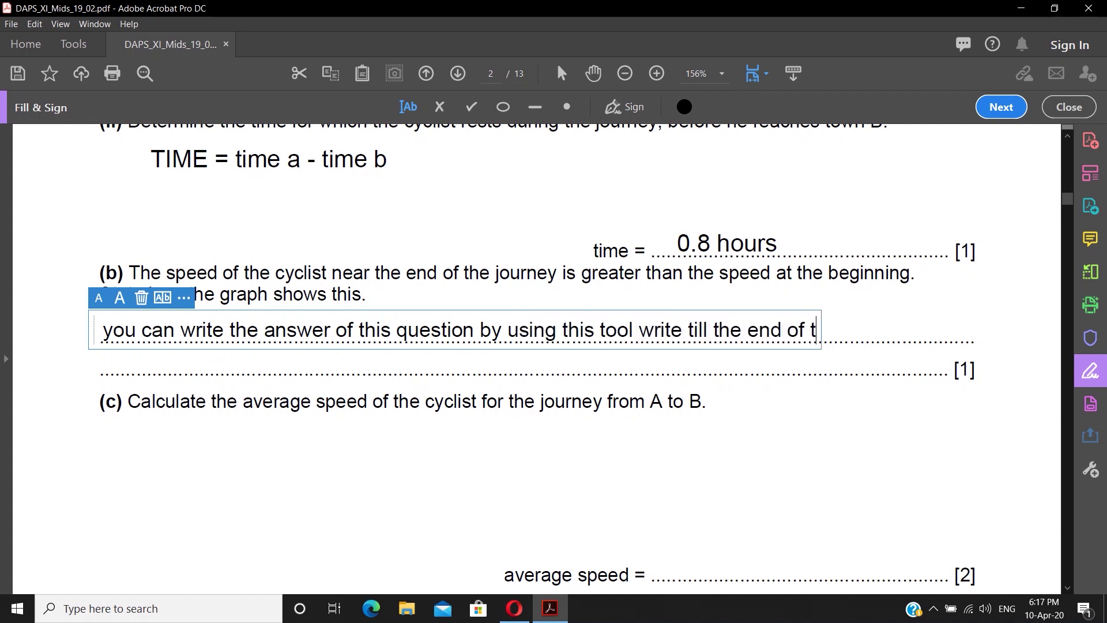
type("he line and ")
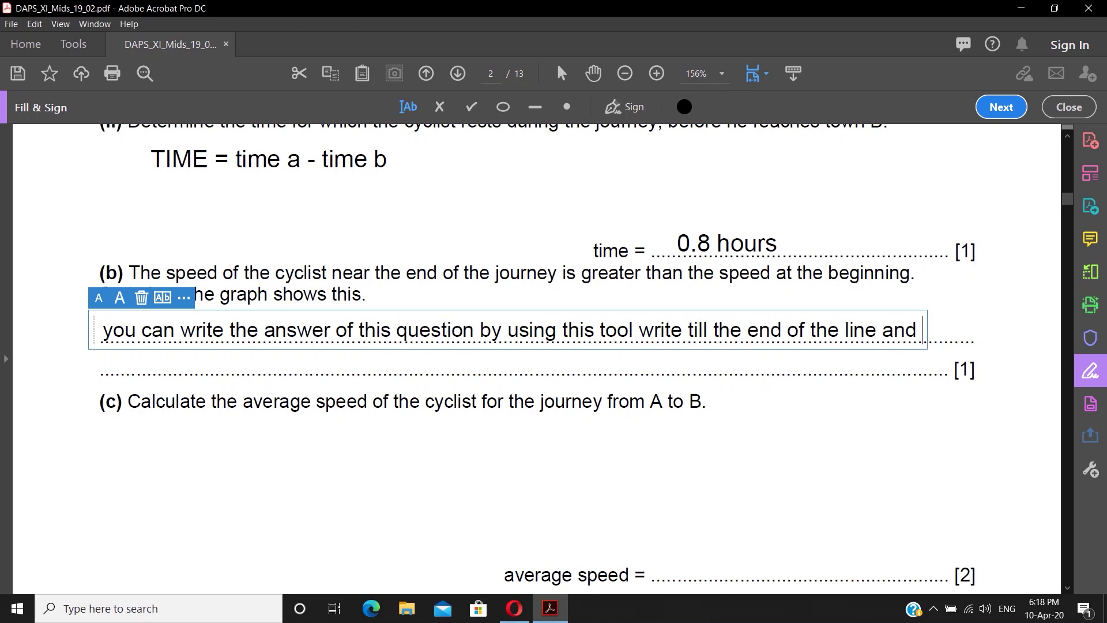
type("then")
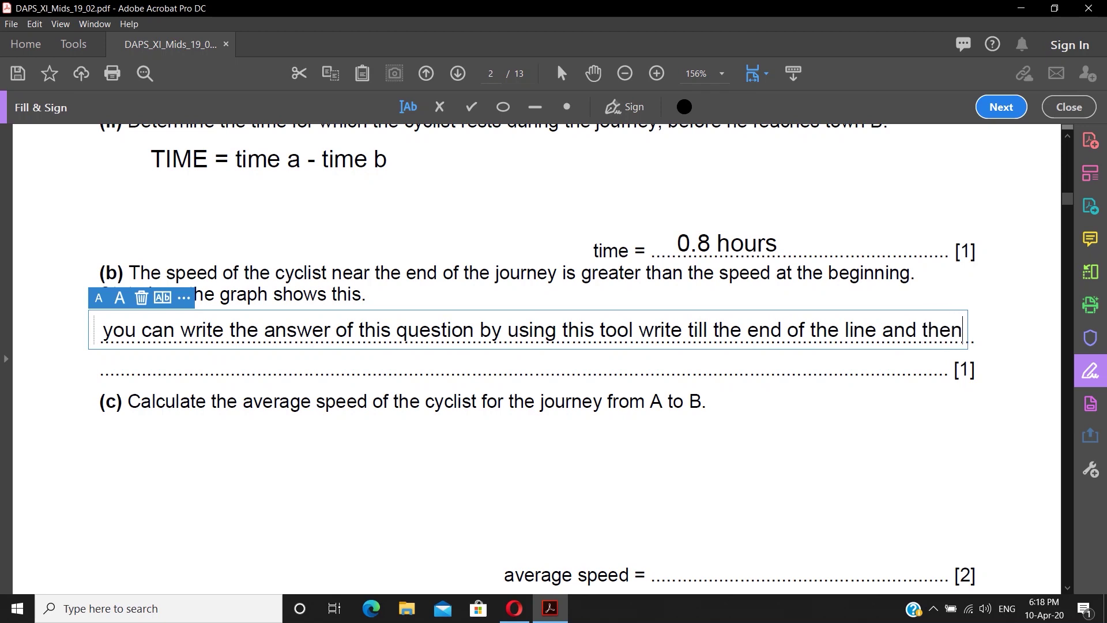
left_click(102, 363)
type("continue to t")
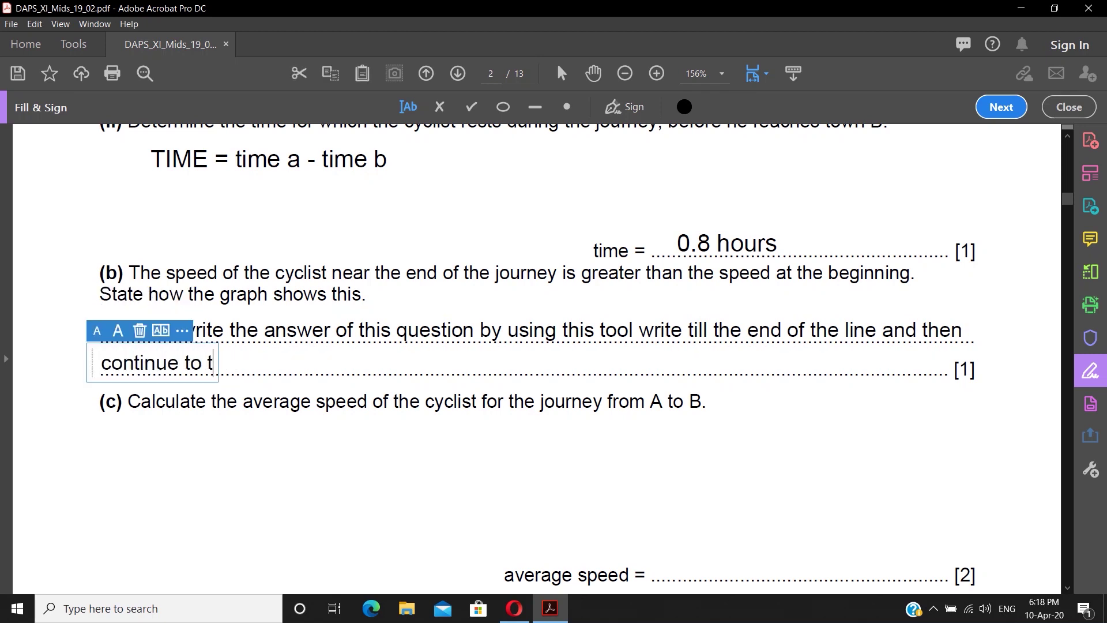
type("he next line")
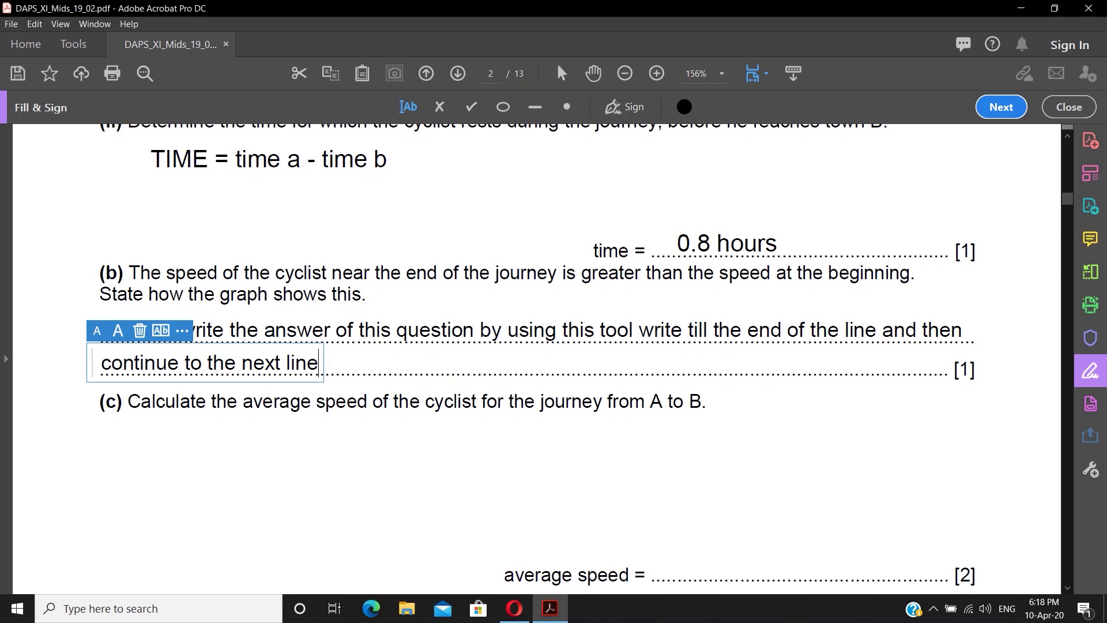
scroll(536, 359, "down", 1)
- Write 'average speed = total distance / total time' below part (c)
left_click(173, 370)
scroll(537, 359, "down", 1)
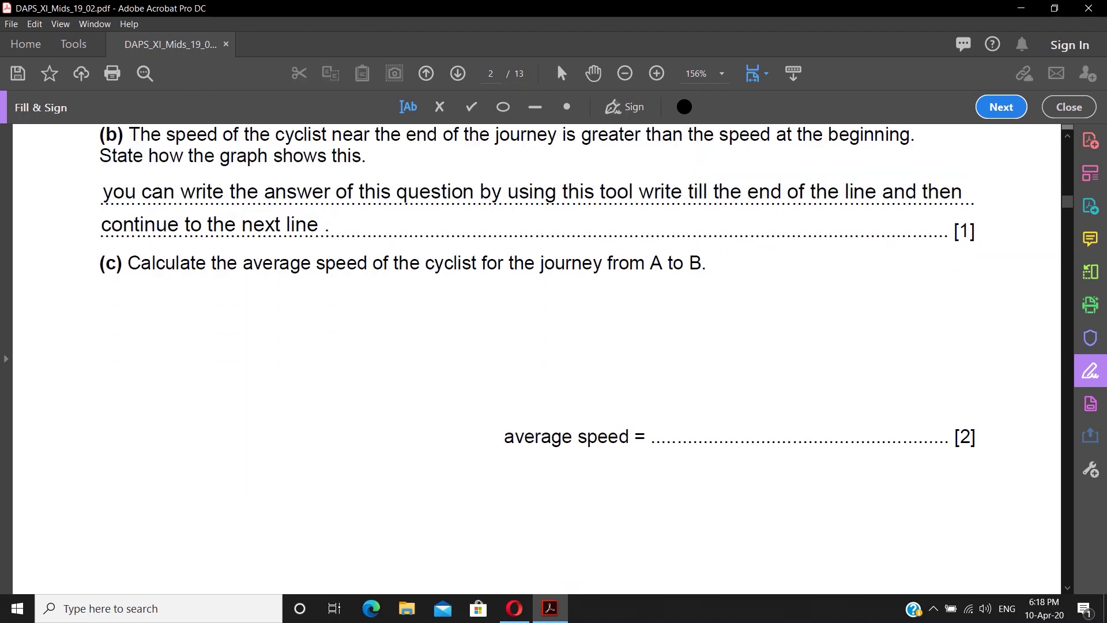
left_click(151, 318)
type("avetage")
key("BackSpace")
key("BackSpace")
key("BackSpace")
key("BackSpace")
type("rage speed =")
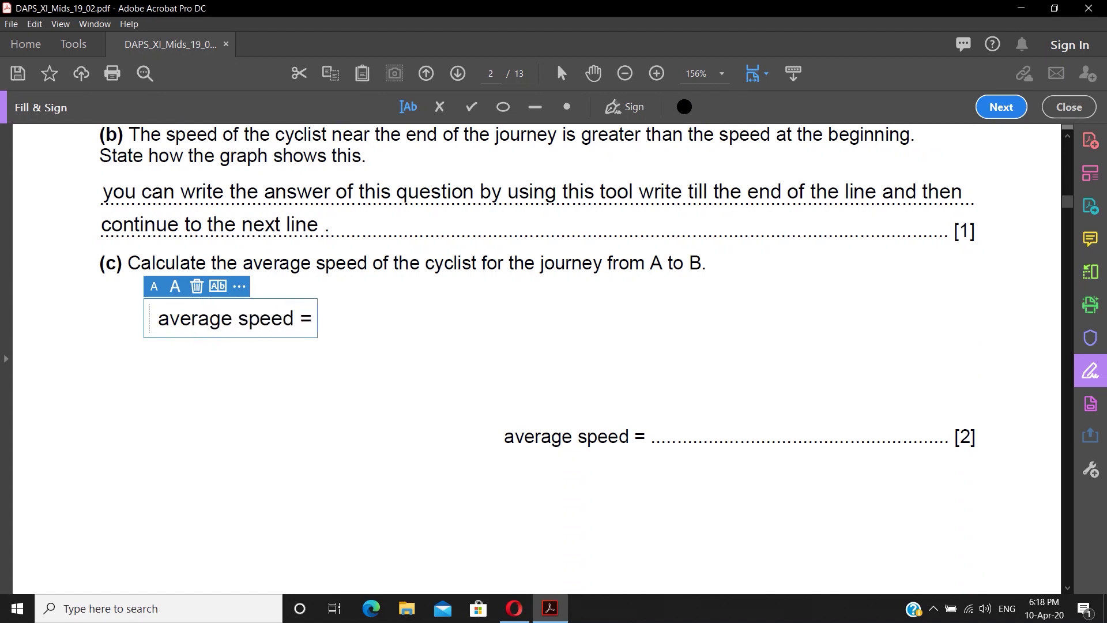
type(" total ")
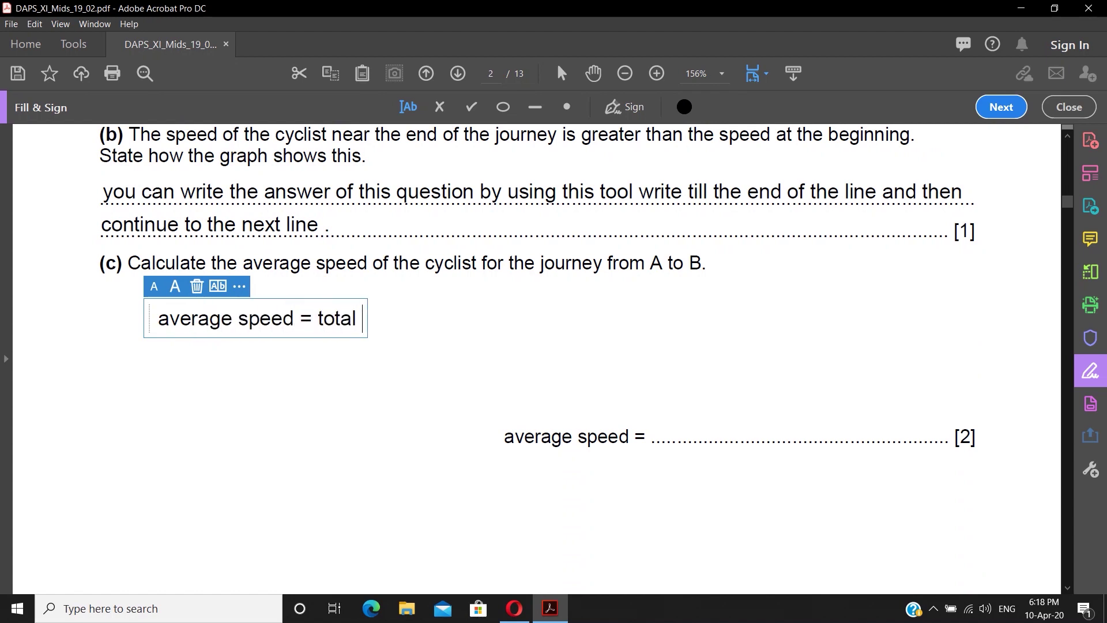
type("distance / total time")
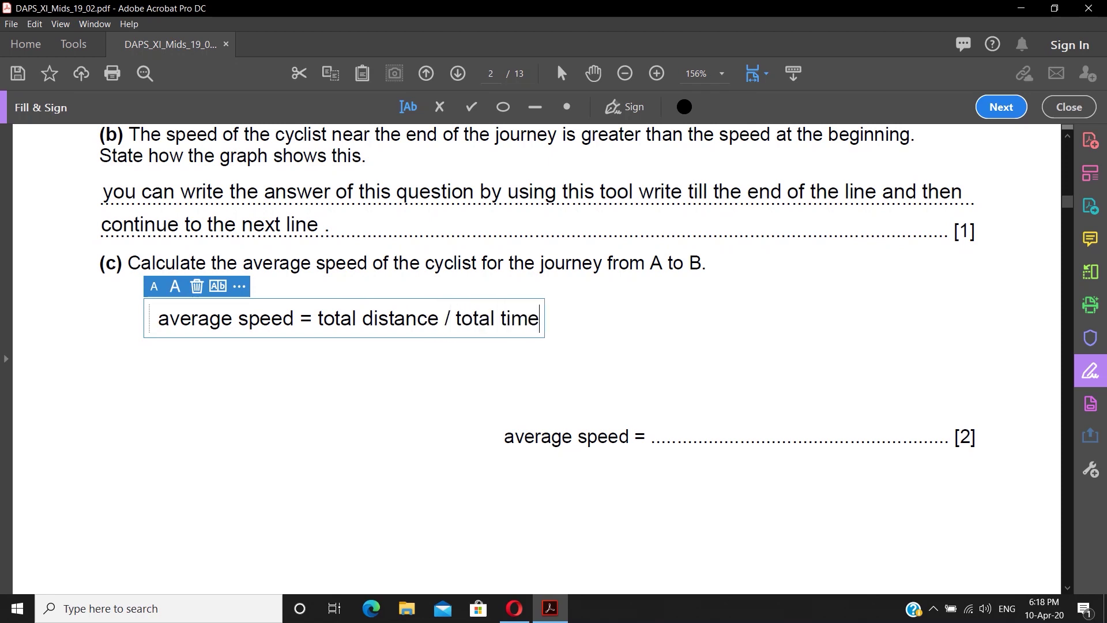
key("Return")
key("BackSpace")
key("Escape")
- Add working lines '= 58 / 2.5' and '= xxx km/hr', then fill the average speed line
left_click(292, 358)
type("-")
key("BackSpace")
type("= 587")
key("BackSpace")
key("BackSpace")
type("8 / 2")
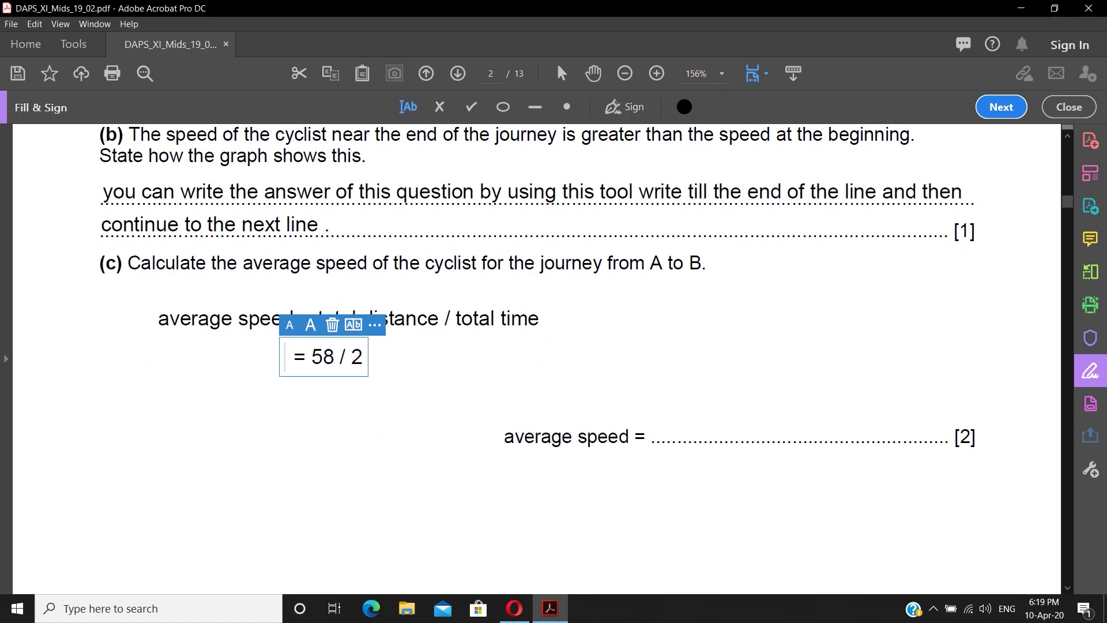
type(".5")
left_click(290, 398)
type("=")
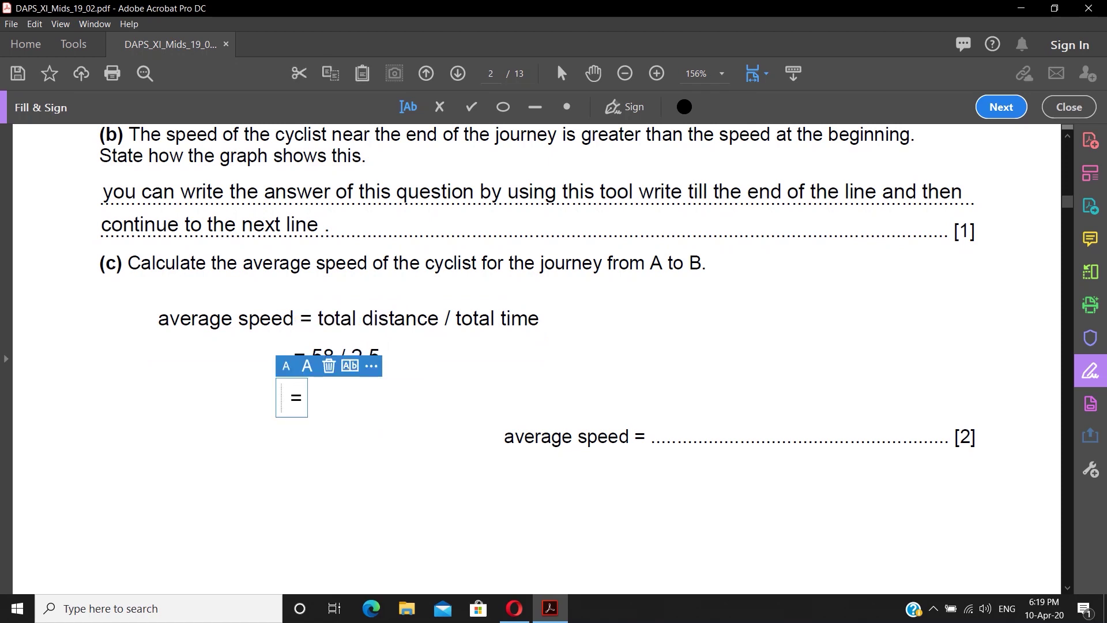
type(" xxx km")
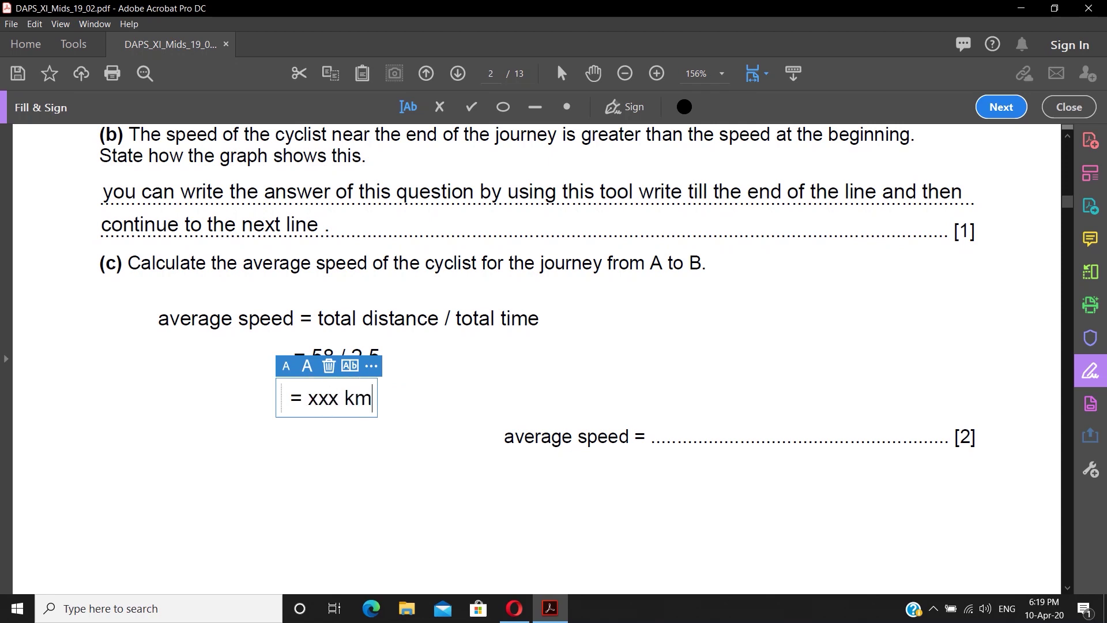
type("/hr")
left_click(681, 425)
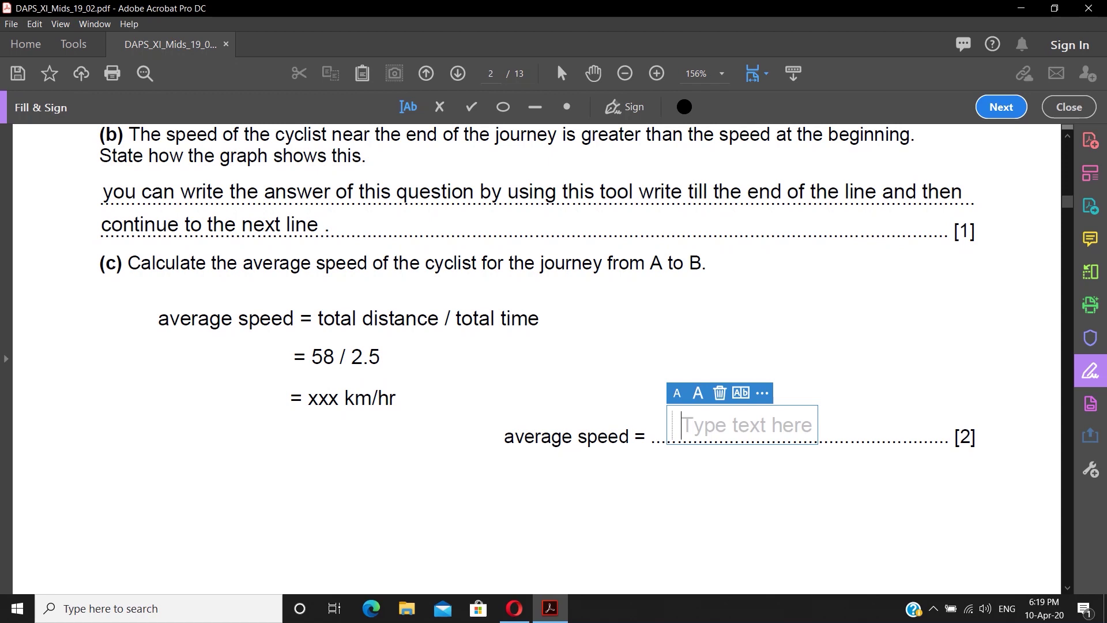
type("xxx km/hr")
key("Escape")
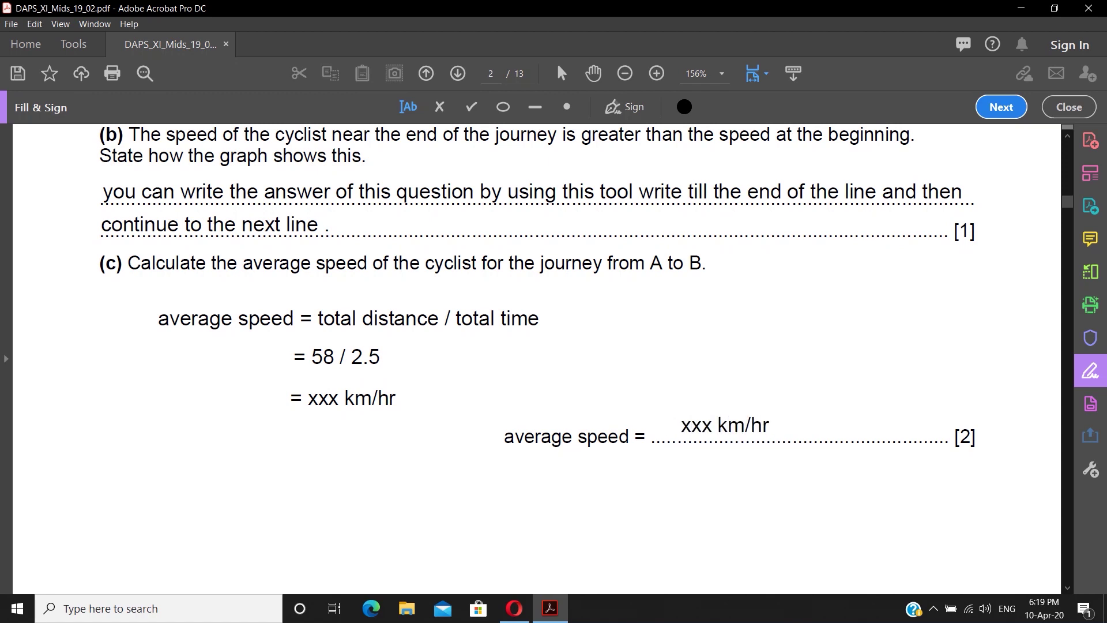
- Type 'write here' on part (i)'s line and the first two part (ii) lines
scroll(537, 358, "down", 20)
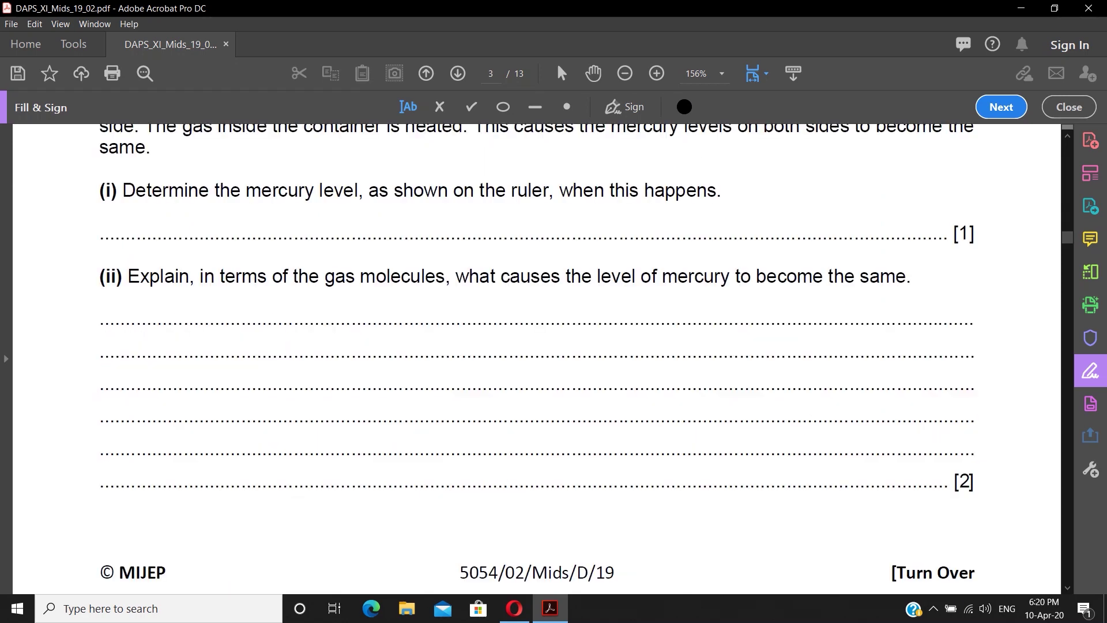
left_click(117, 228)
type("write here")
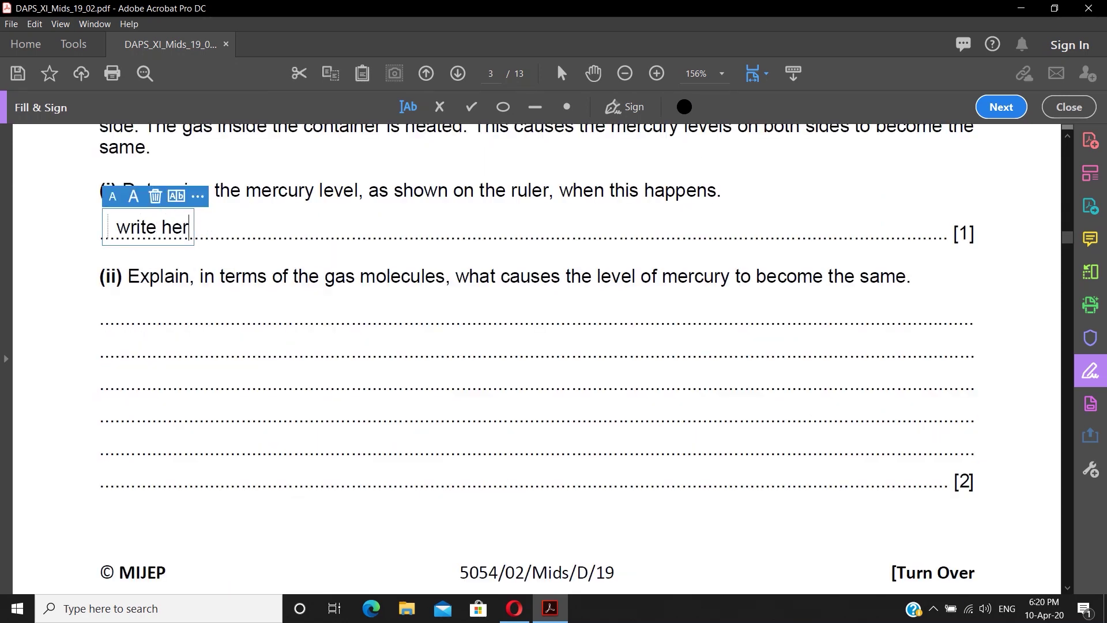
left_click(103, 311)
type("write here")
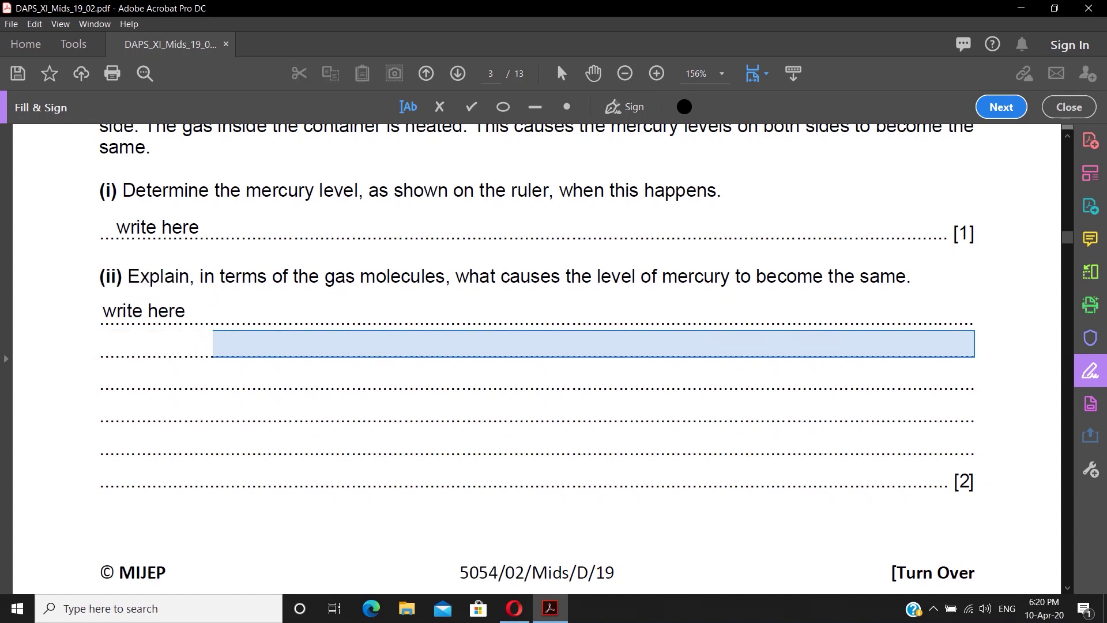
left_click(103, 344)
type("write here")
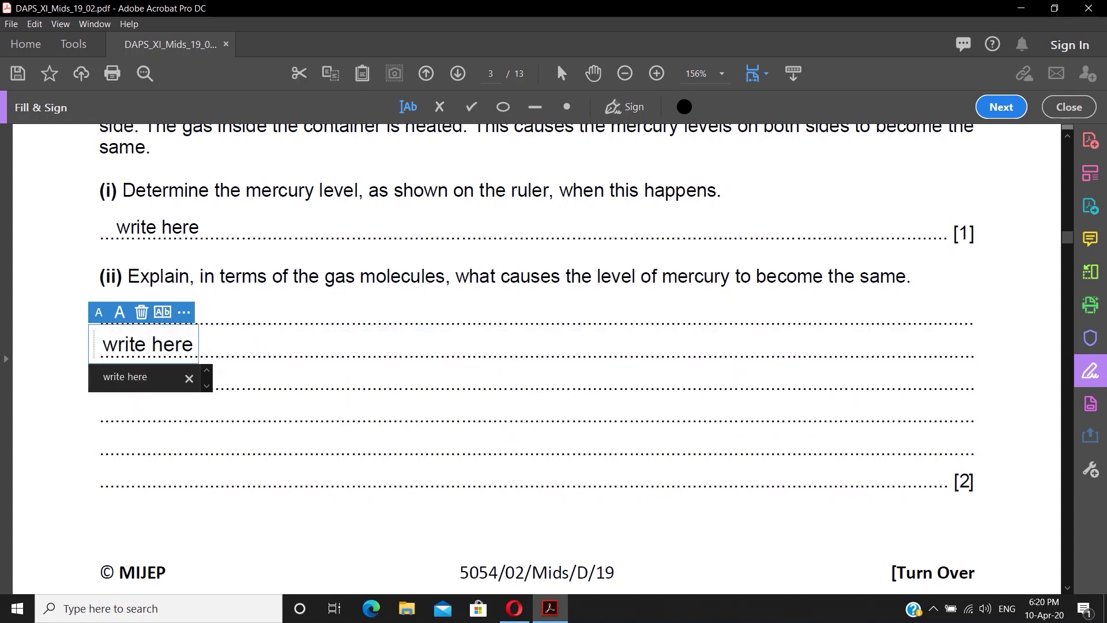
- Add 'write here' entries on the remaining part (ii) answer lines
left_click(104, 409)
left_click(104, 377)
type("write here")
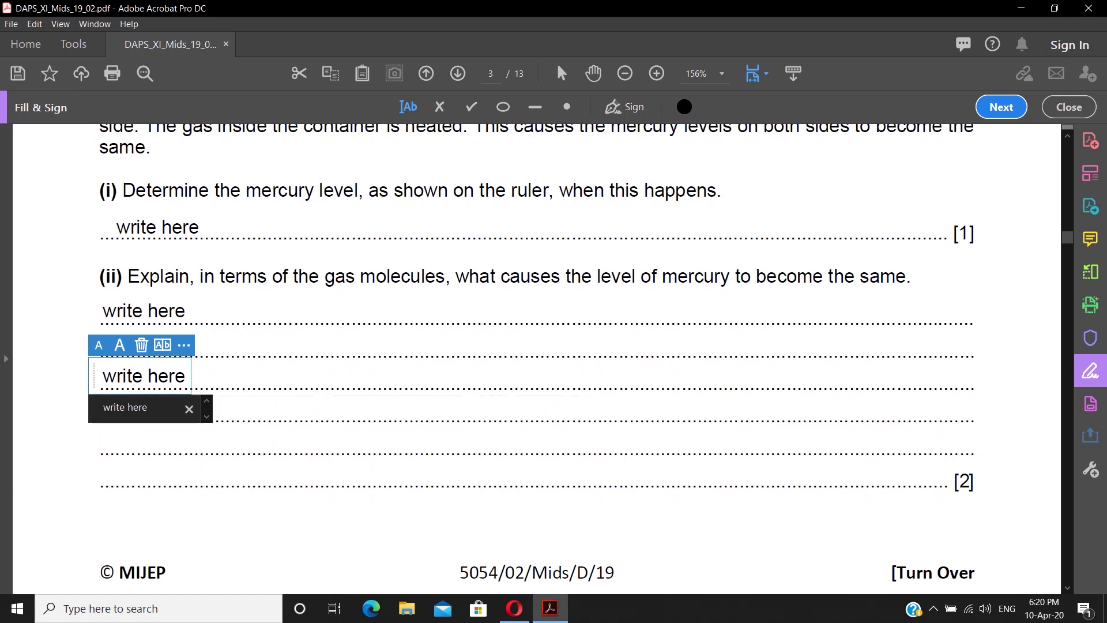
left_click(104, 409)
type("wru")
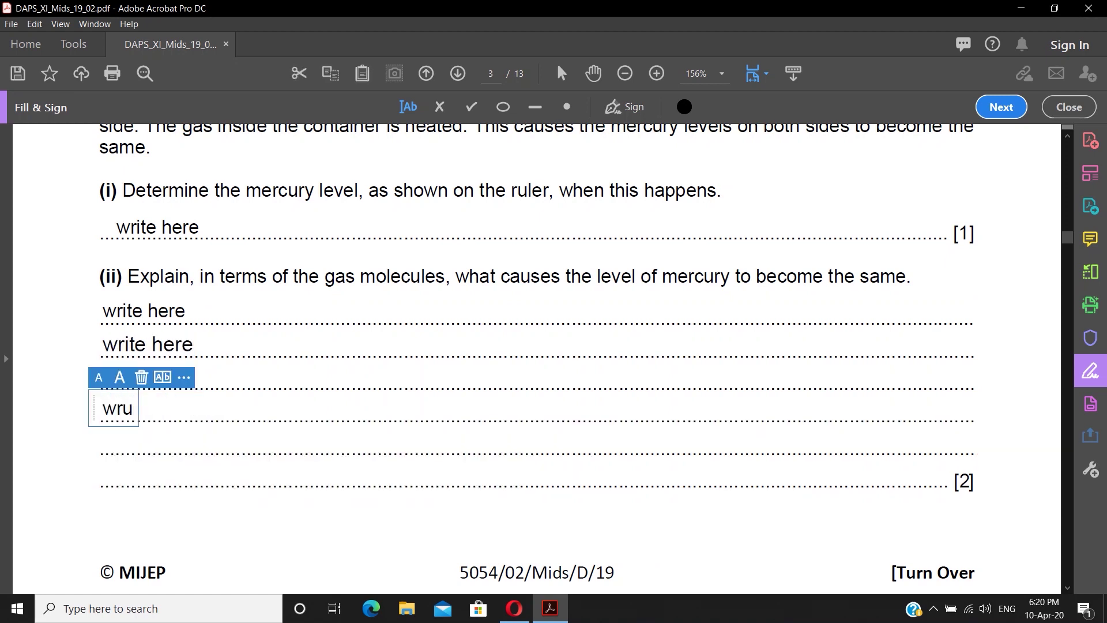
key("BackSpace")
type("ite here")
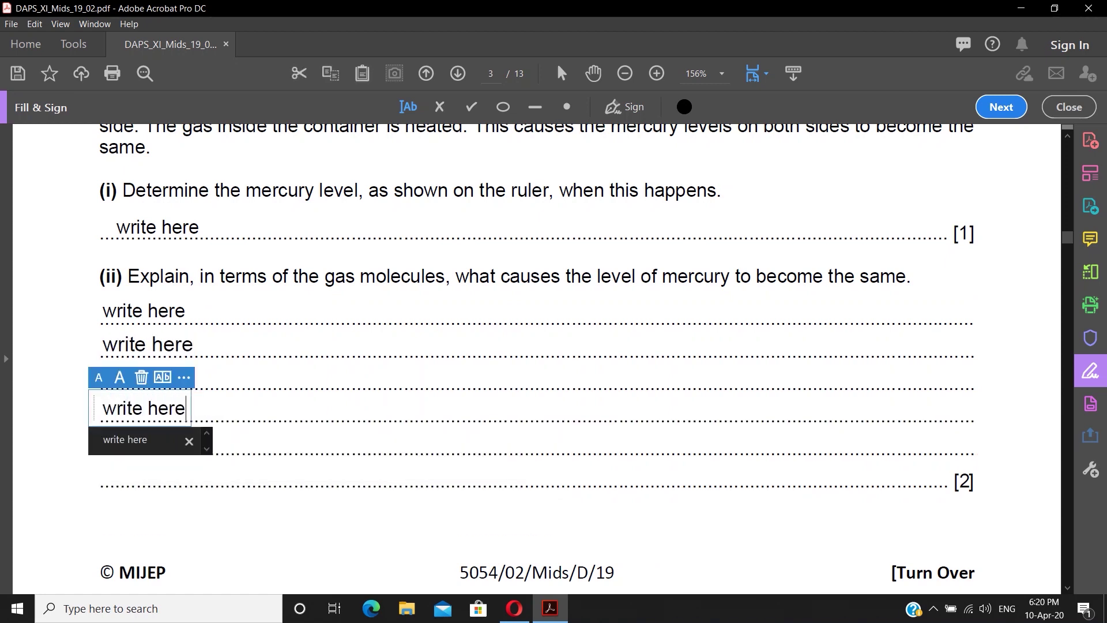
left_click(104, 441)
type("write here")
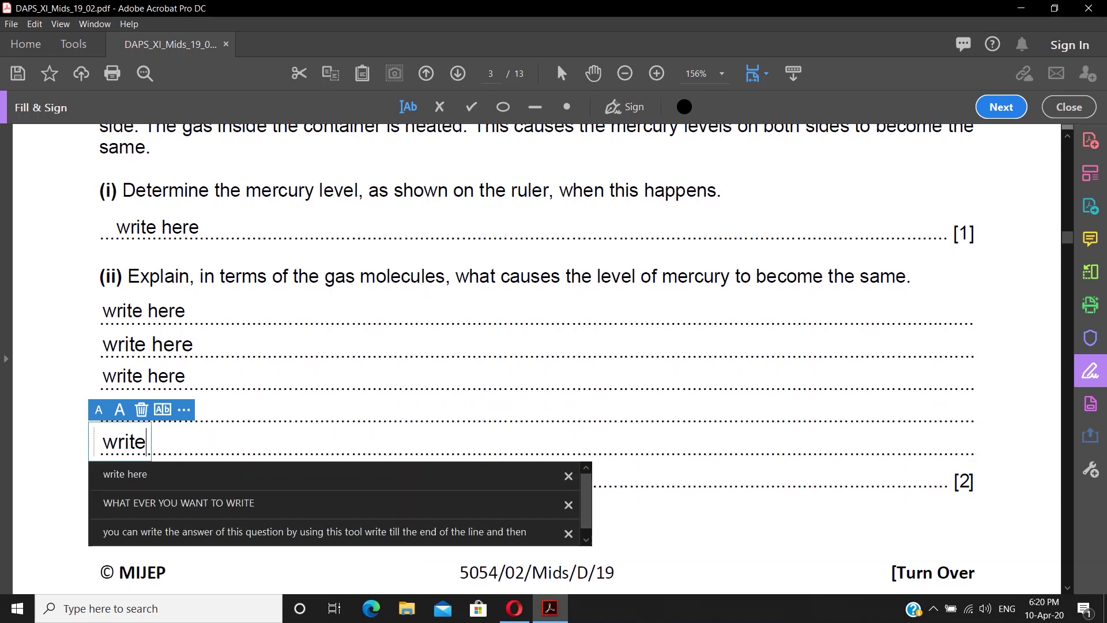
key("Escape")
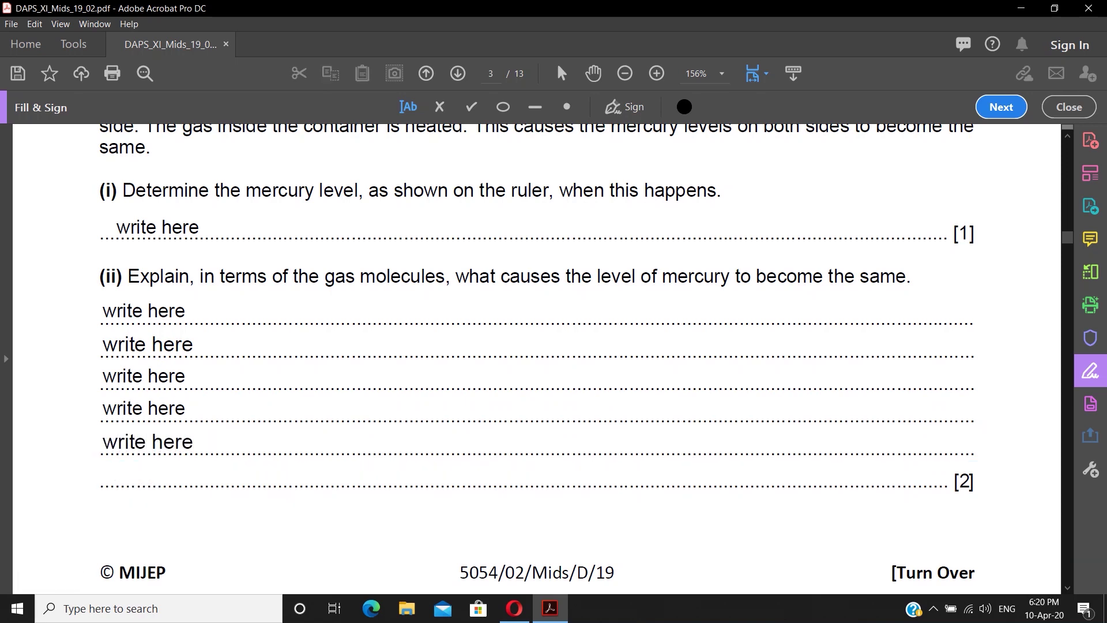
scroll(536, 358, "down", 10)
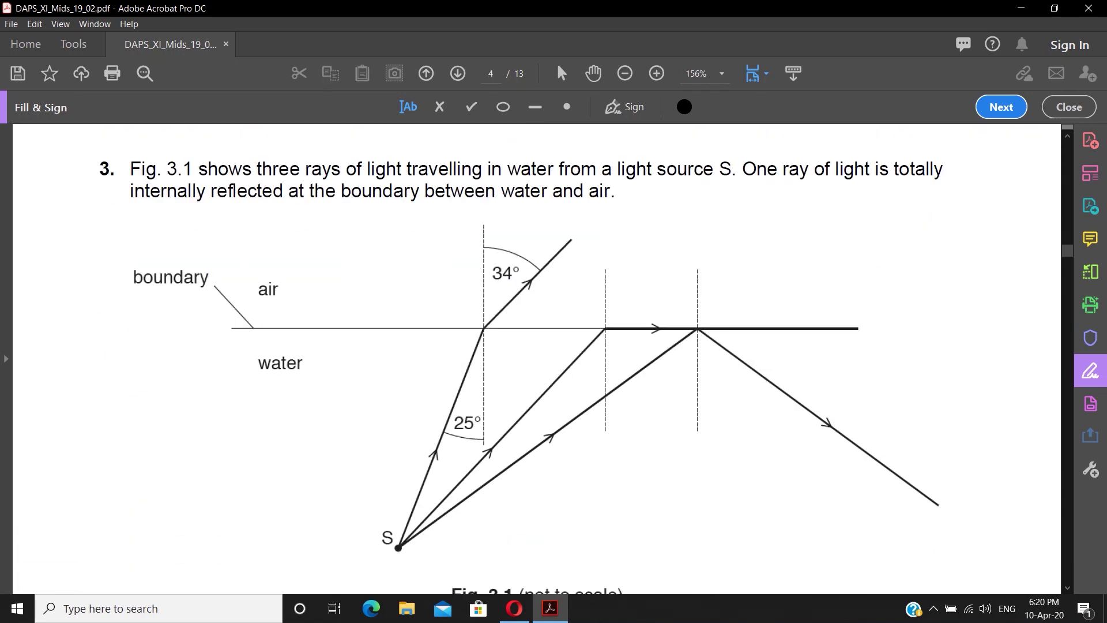
- Bring page 4's Fig. 3.1 into view and switch to the Comment tools
scroll(537, 358, "down", 3)
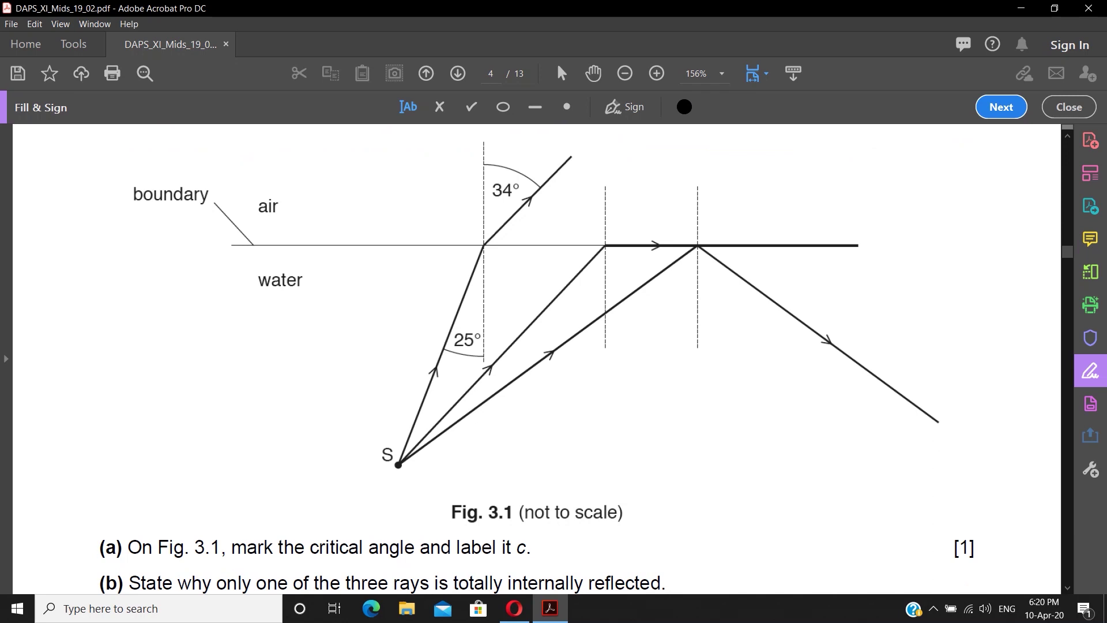
left_click(662, 9)
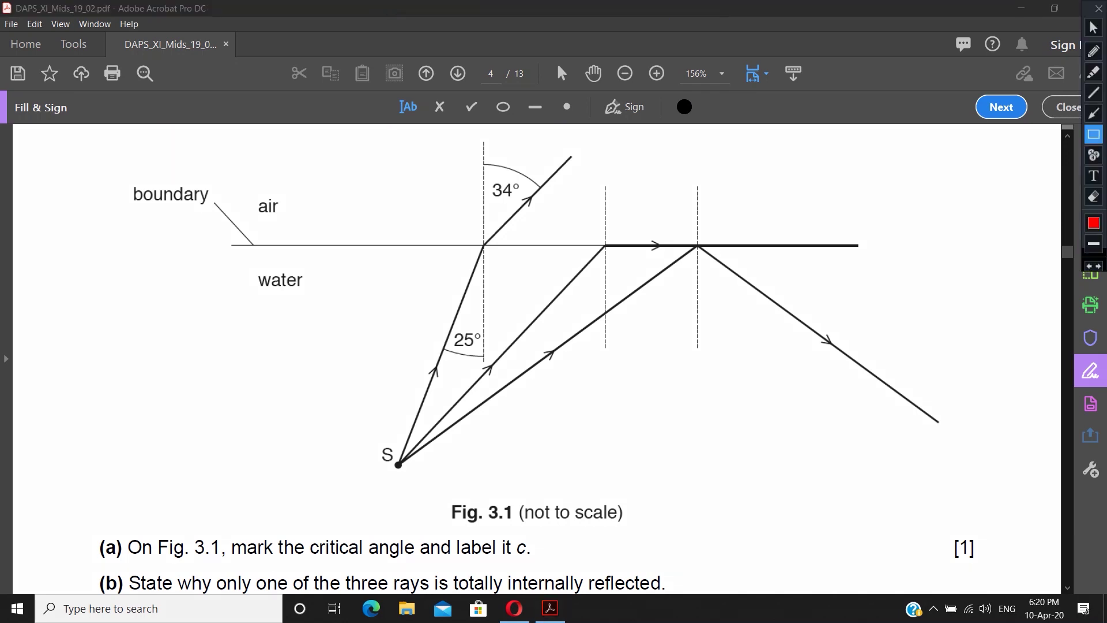
mouse_move(229, 537)
left_mouse_down()
mouse_move(332, 562)
mouse_move(541, 562)
left_mouse_up()
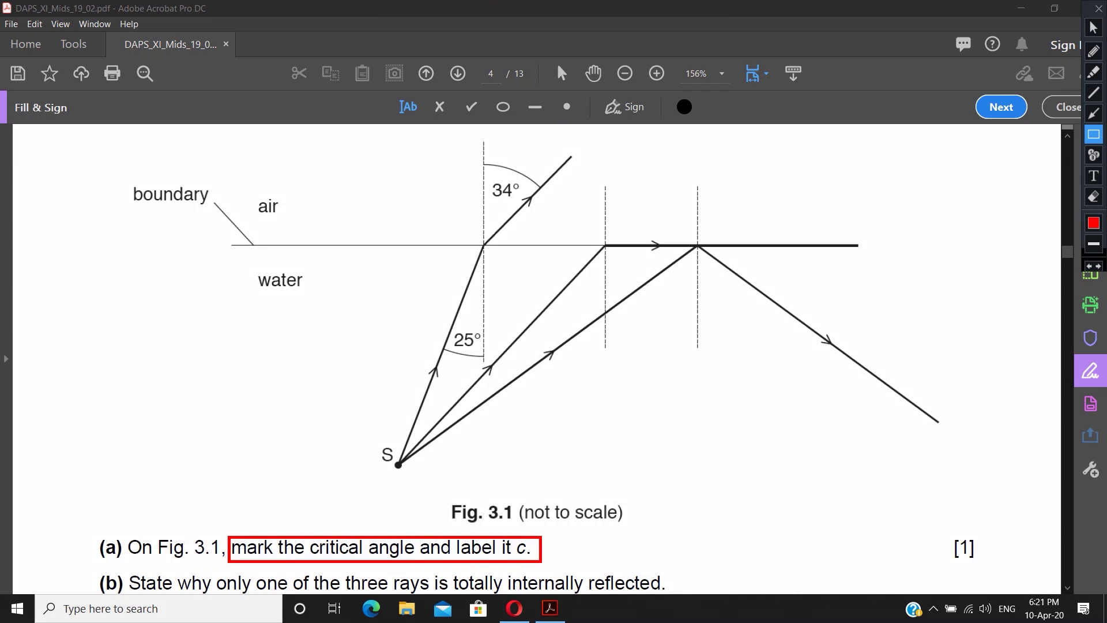
key("Escape")
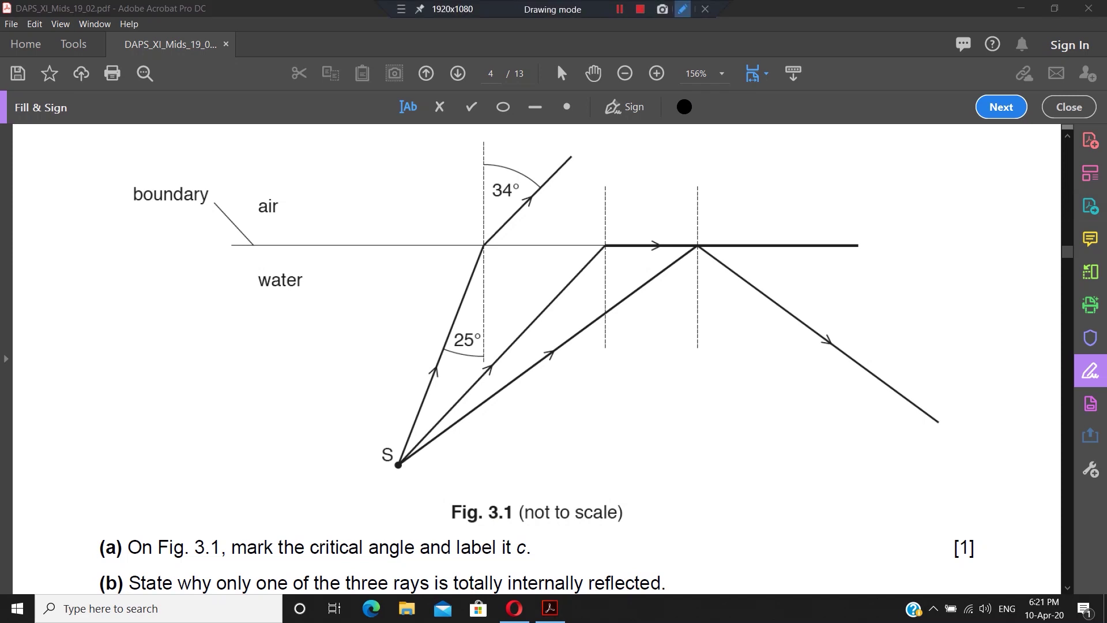
left_click(684, 8)
key("Escape")
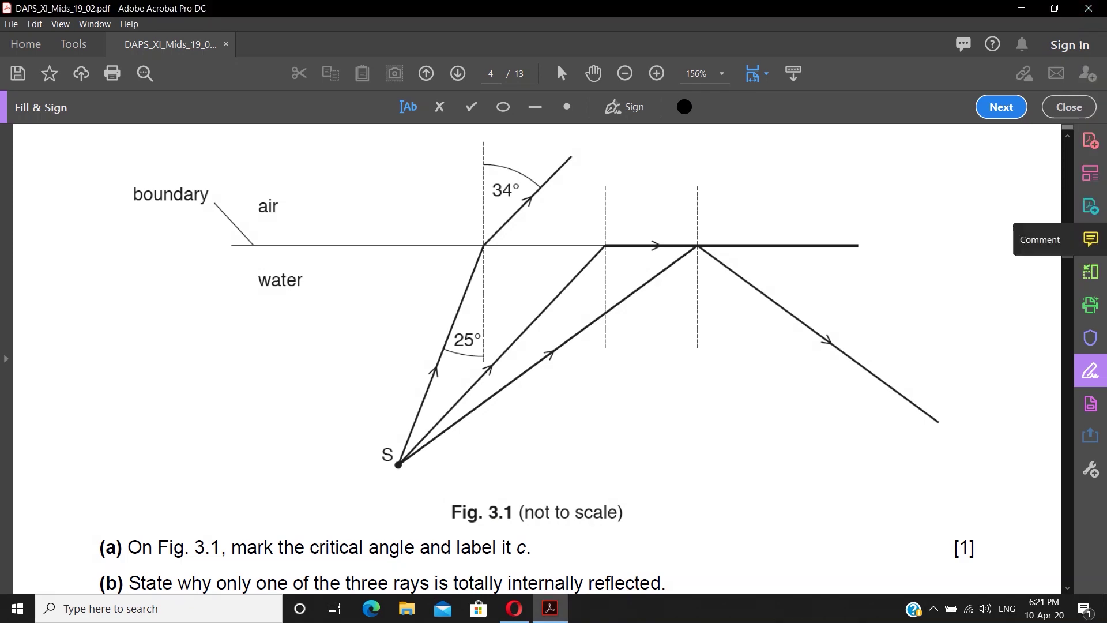
left_click(1091, 239)
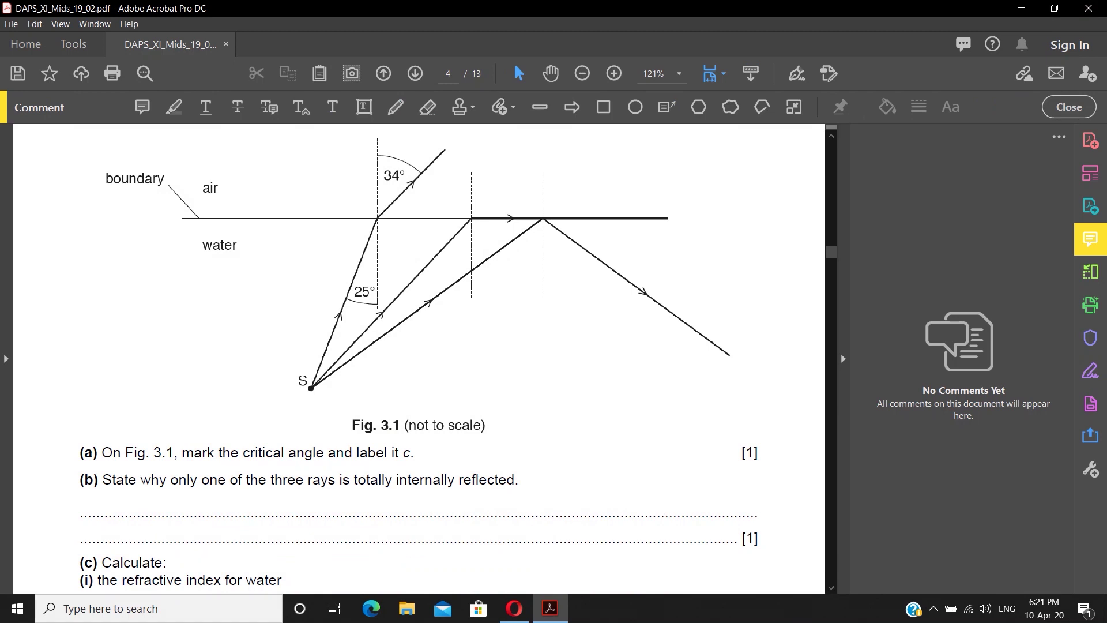
- Draw a red pencil arc marking the critical angle on Fig. 3.1
mouse_move(554, 3)
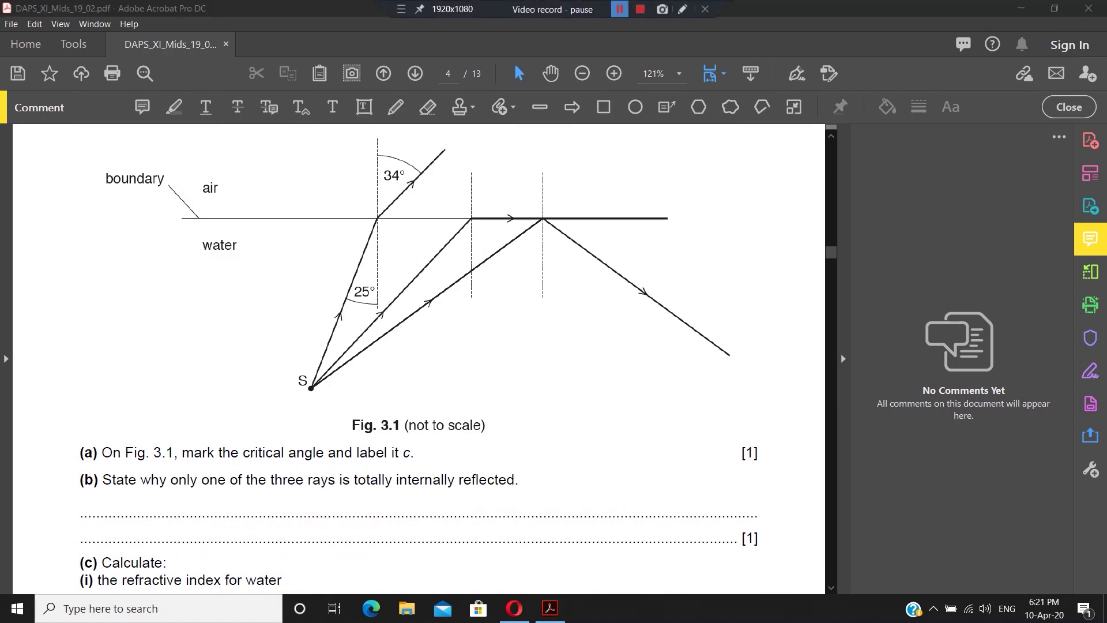
left_click(683, 9)
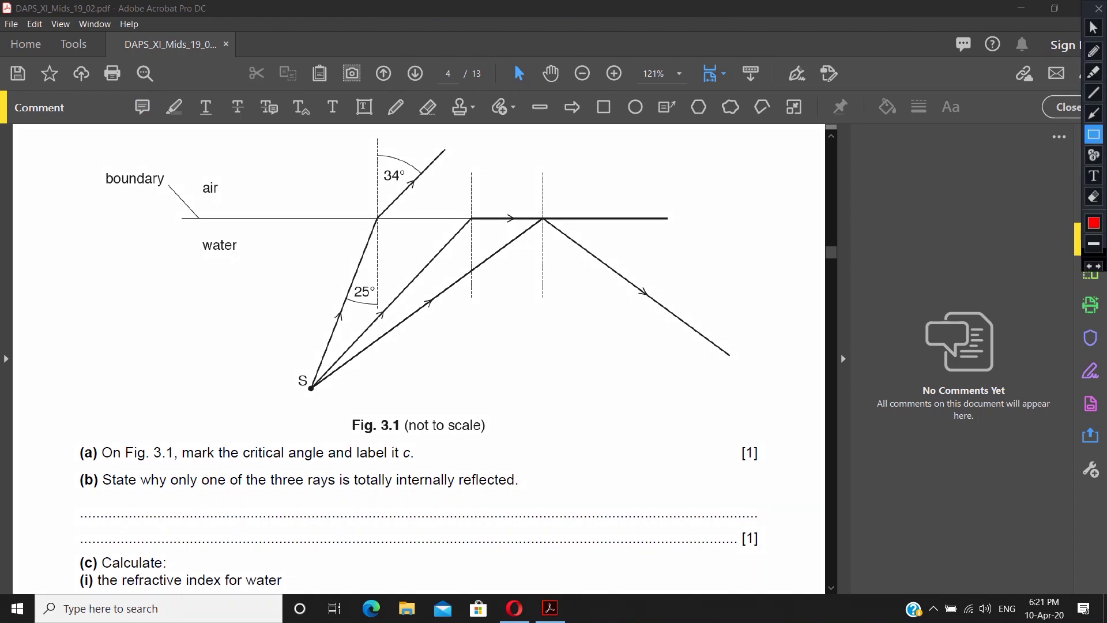
left_click_drag(403, 121, 414, 124)
left_click(1099, 8)
left_click(396, 107)
left_click_drag(455, 237, 479, 244)
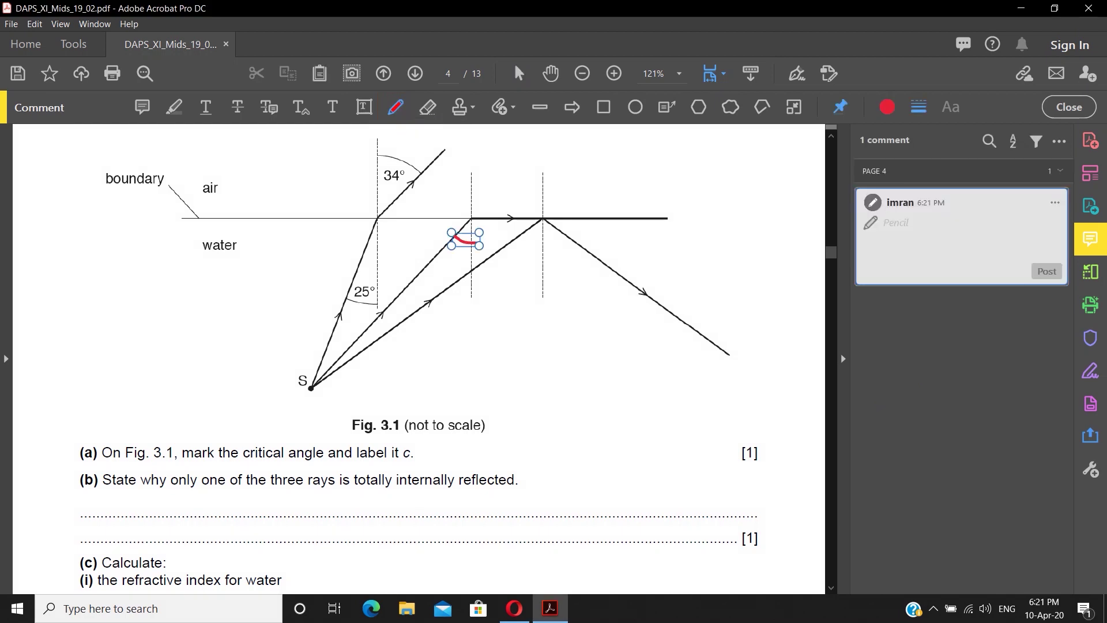
- Label the arc with a 'c' text comment
left_click(333, 108)
key("Escape")
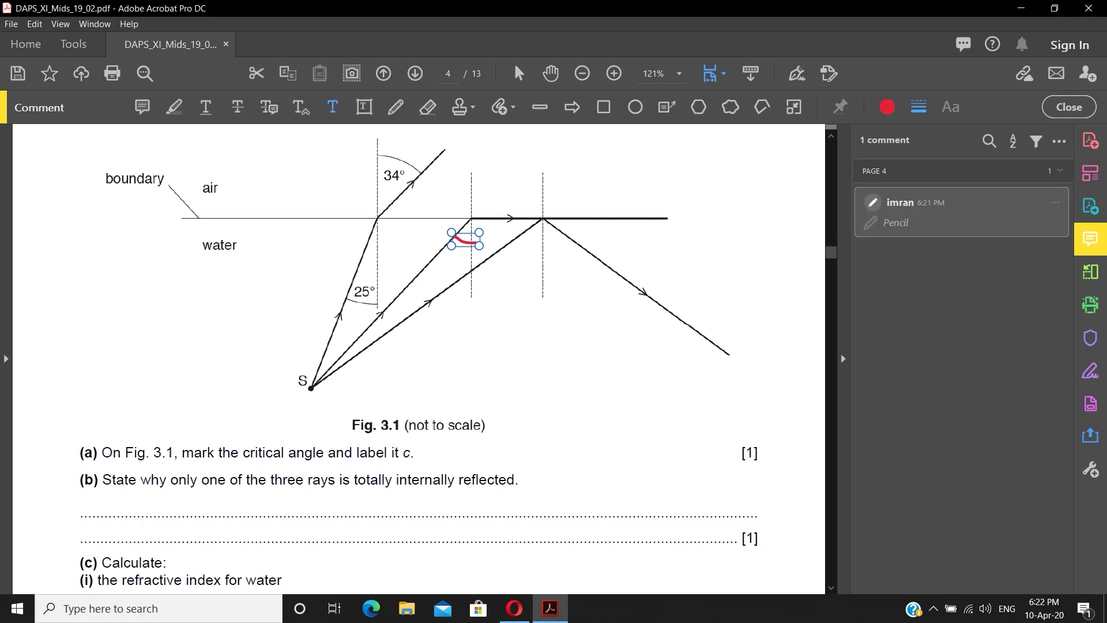
left_click(454, 254)
type("c")
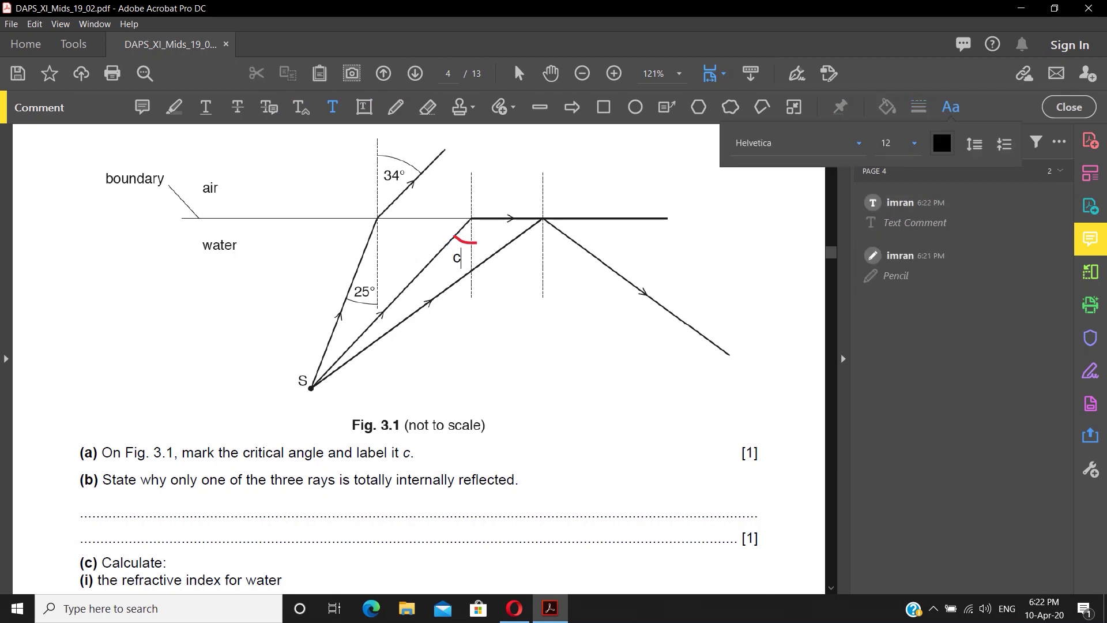
key("Escape")
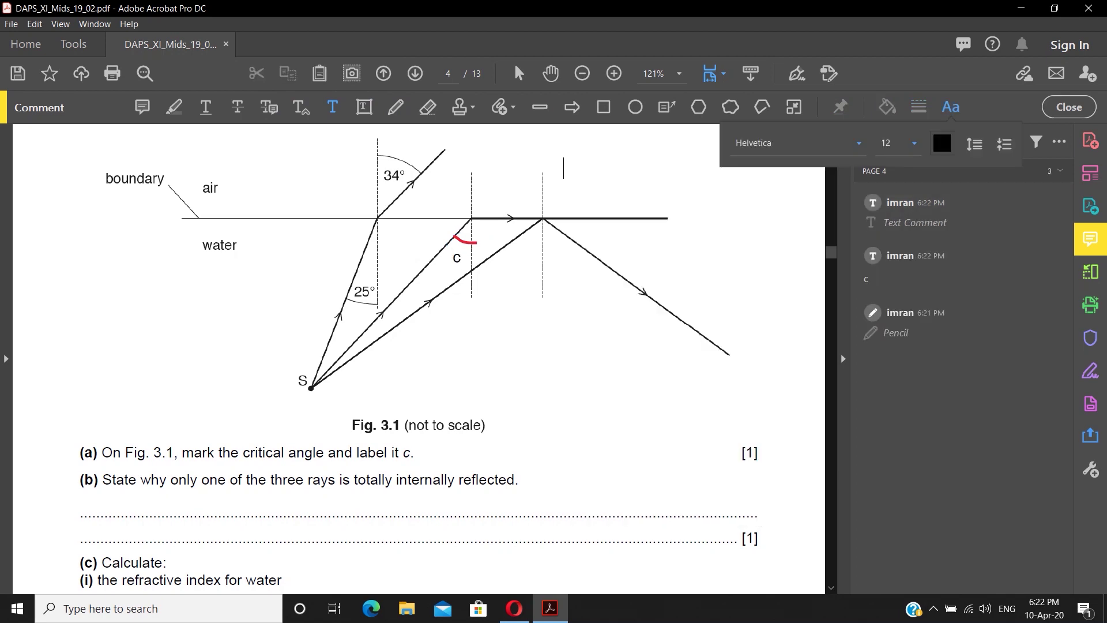
scroll(425, 355, "down", 3)
scroll(419, 357, "down", 3)
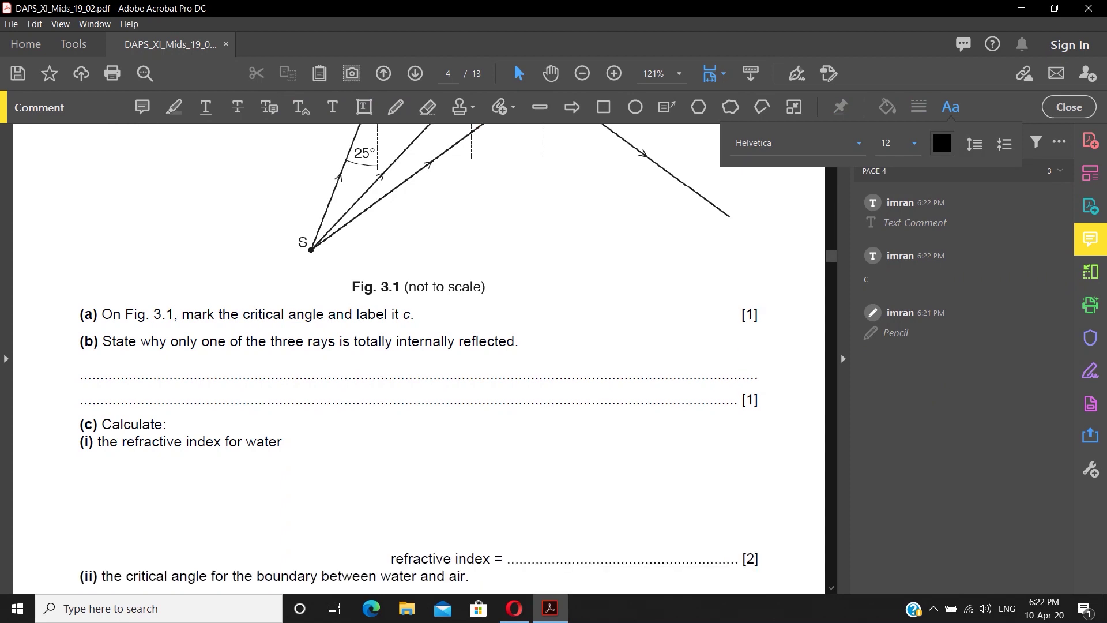
scroll(419, 357, "up", 5)
scroll(464, 341, "up", 3)
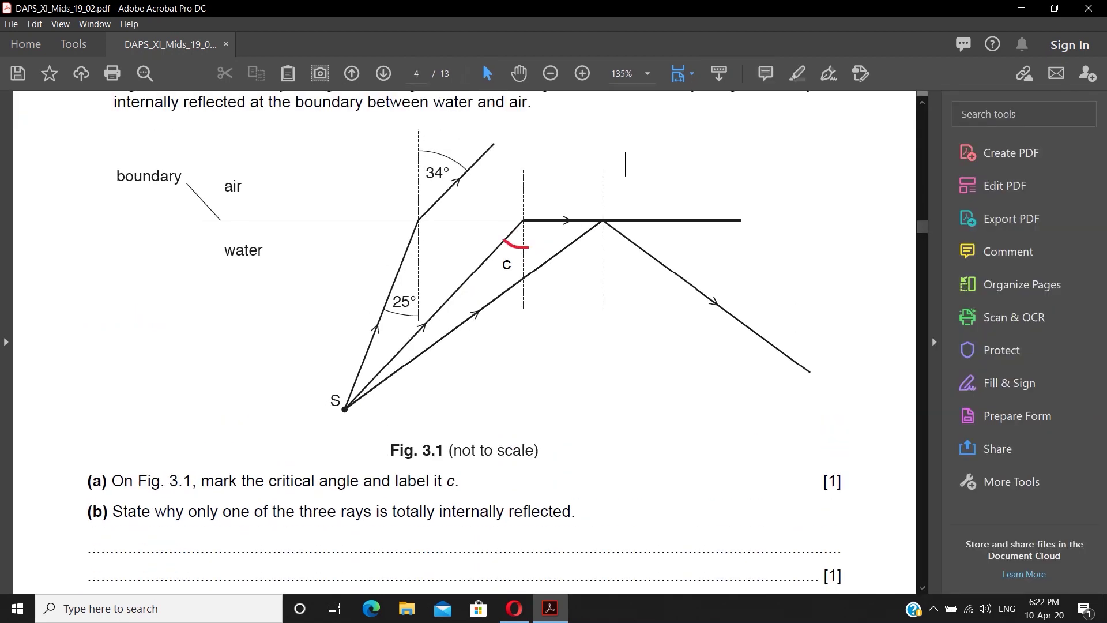
- Resume Fill & Sign and enter 'dffsdgf fgfsgs' and 'fgfgdfg' on part (b)'s two answer lines
left_click(1010, 383)
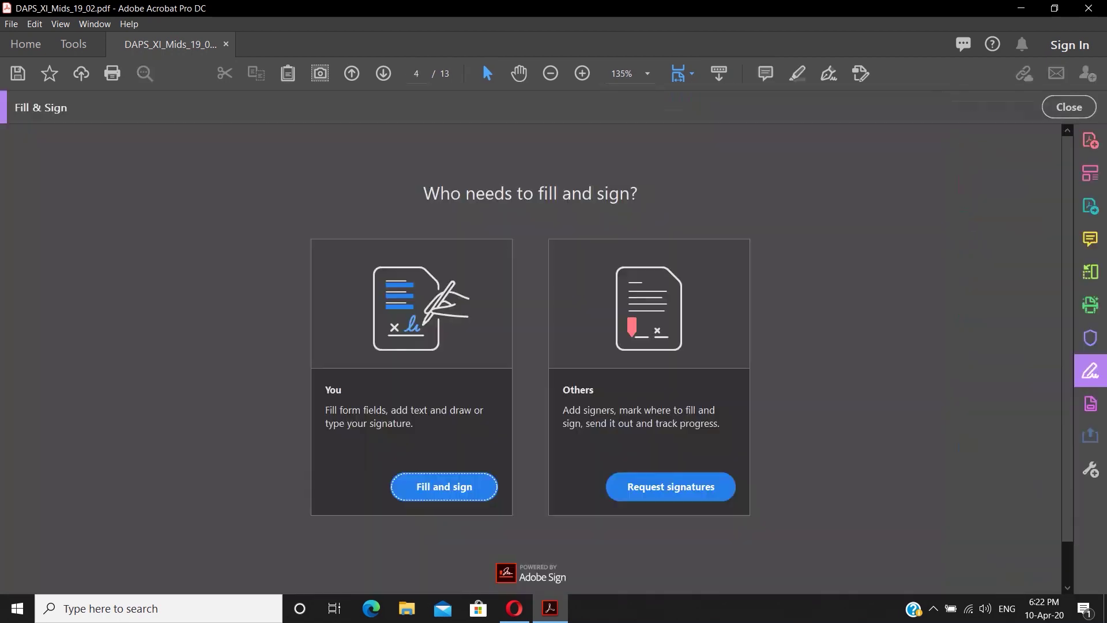
key("Return")
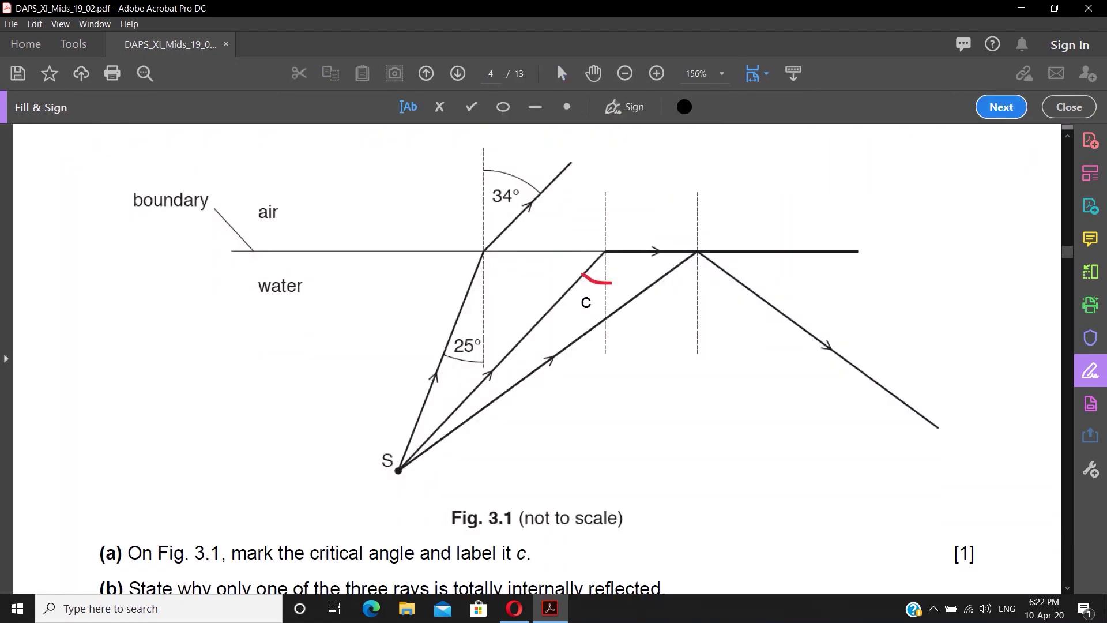
scroll(536, 357, "down", 11)
left_click(102, 319)
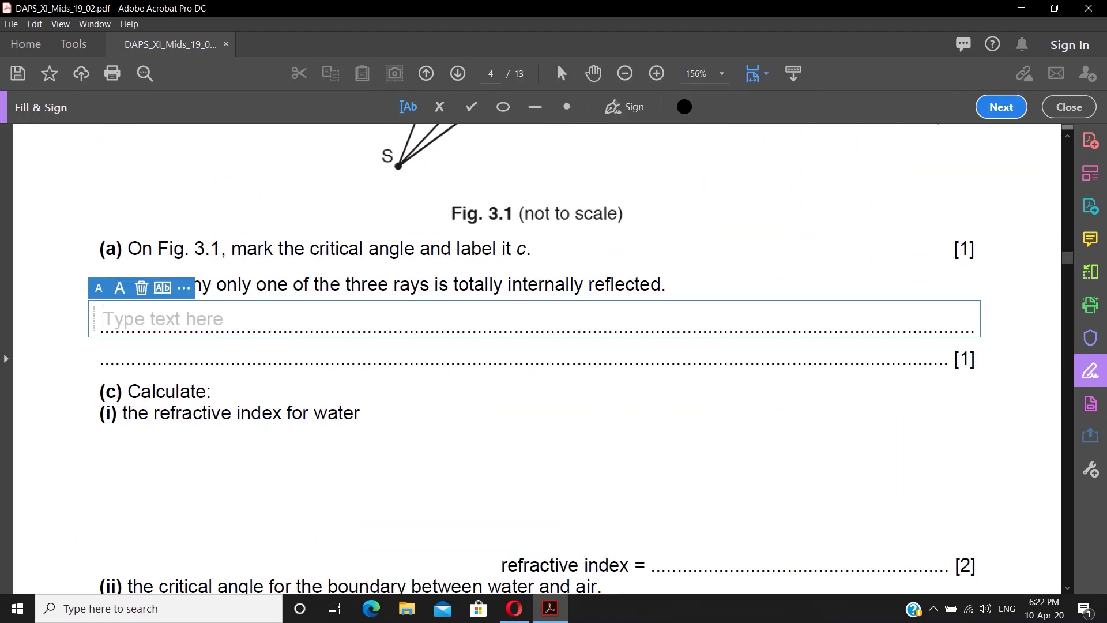
type("dffsdgf fgfsgs")
left_click(202, 354)
type("fgfgdfg")
- Scroll down to page 5's Fig. 5.2 showing the conducting sphere beside the charged rod
scroll(537, 358, "down", 14)
scroll(537, 358, "down", 20)
scroll(536, 358, "down", 20)
scroll(537, 358, "up", 2)
scroll(536, 358, "down", 1)
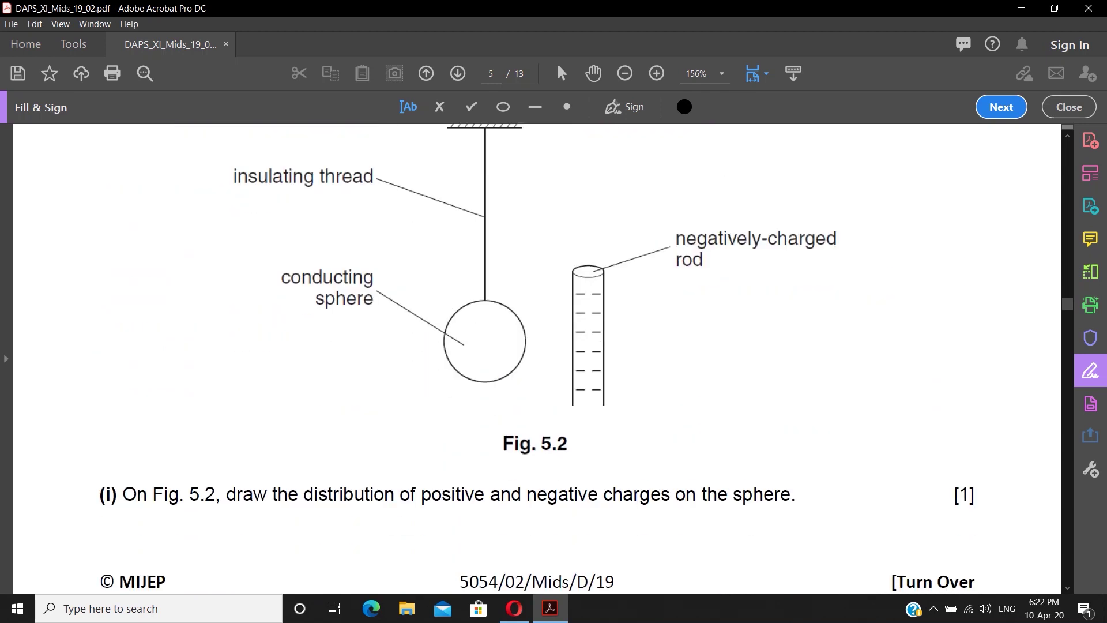
left_click(684, 9)
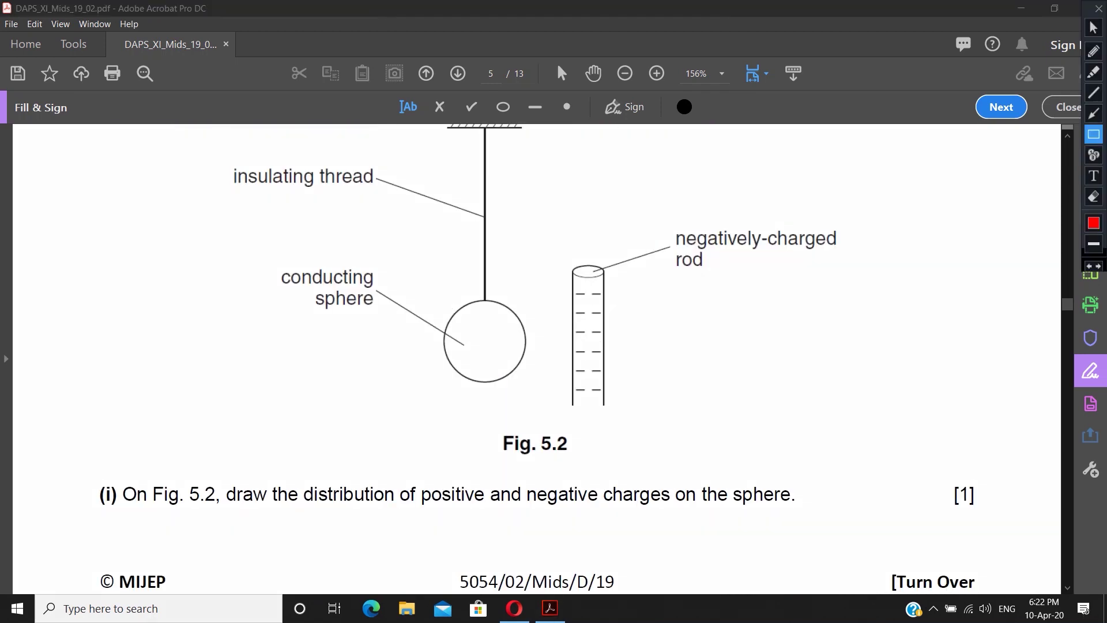
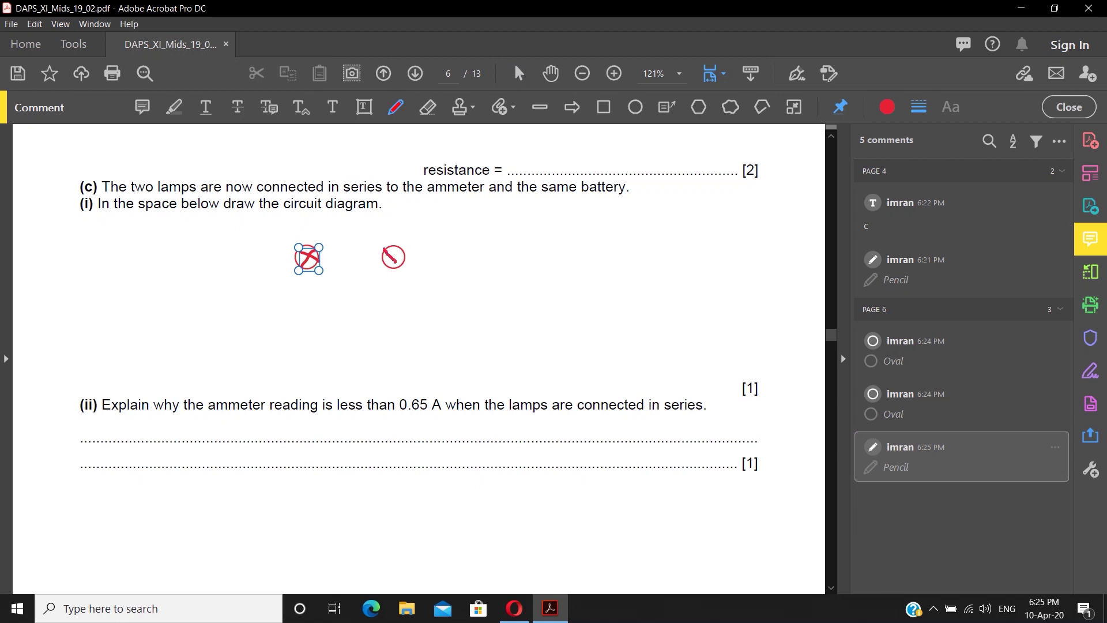
- Draw red wires joining the two lamps, an ammeter on the left and the circuit's bottom
left_click_drag(320, 258, 376, 260)
mouse_move(296, 254)
left_mouse_down()
mouse_move(240, 274)
mouse_move(229, 312)
mouse_move(226, 276)
left_mouse_up()
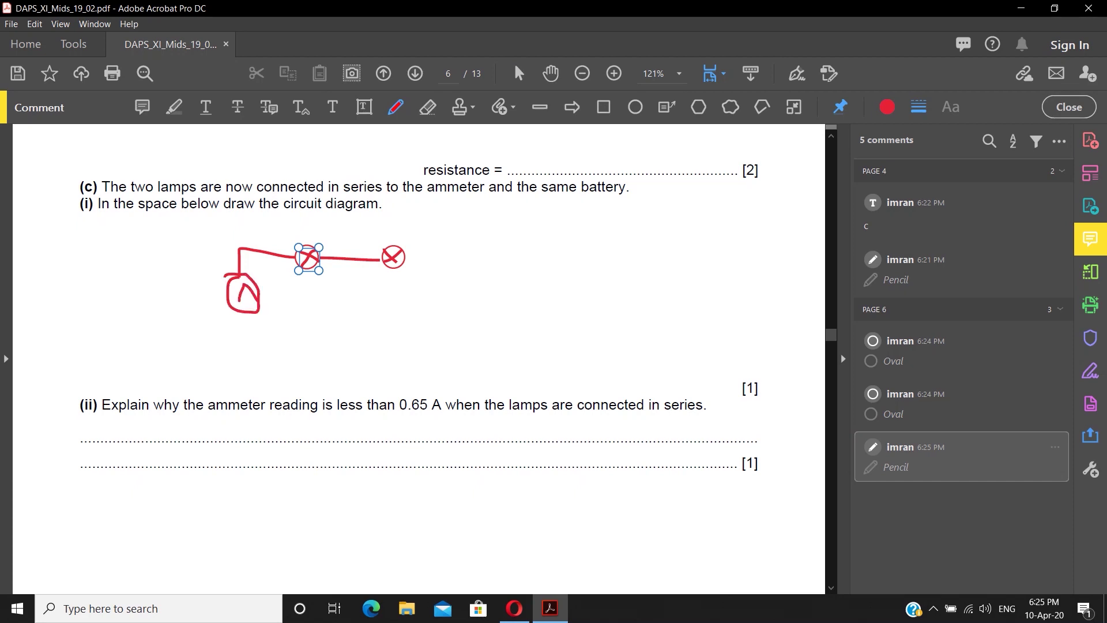
mouse_move(239, 341)
left_mouse_down()
mouse_move(345, 361)
mouse_move(357, 378)
mouse_move(466, 364)
mouse_move(468, 290)
mouse_move(406, 256)
left_mouse_up()
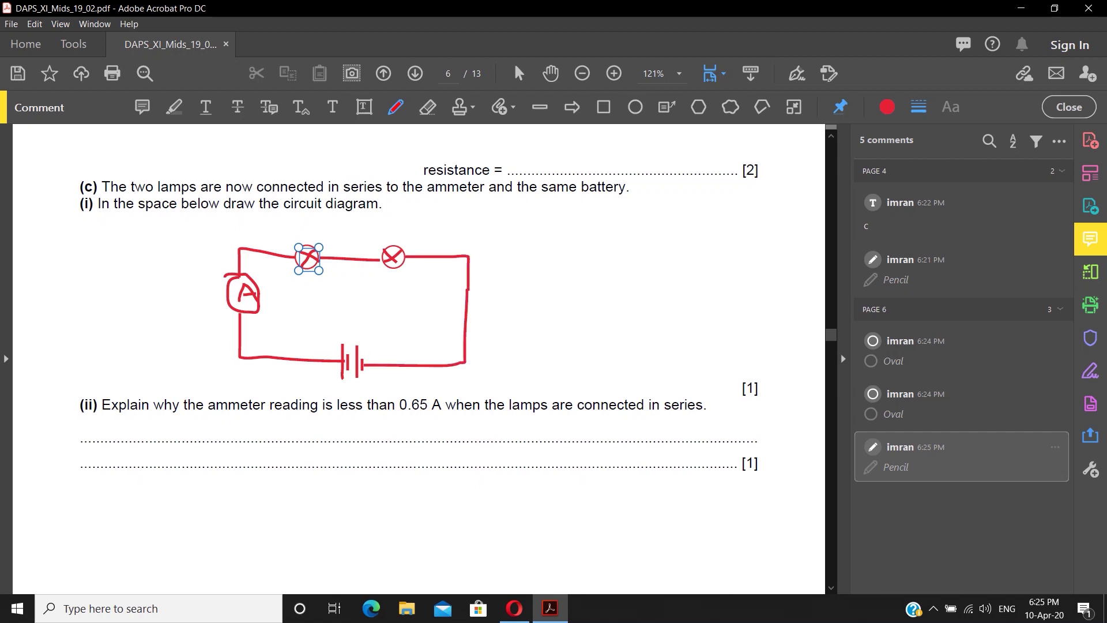
key("Escape")
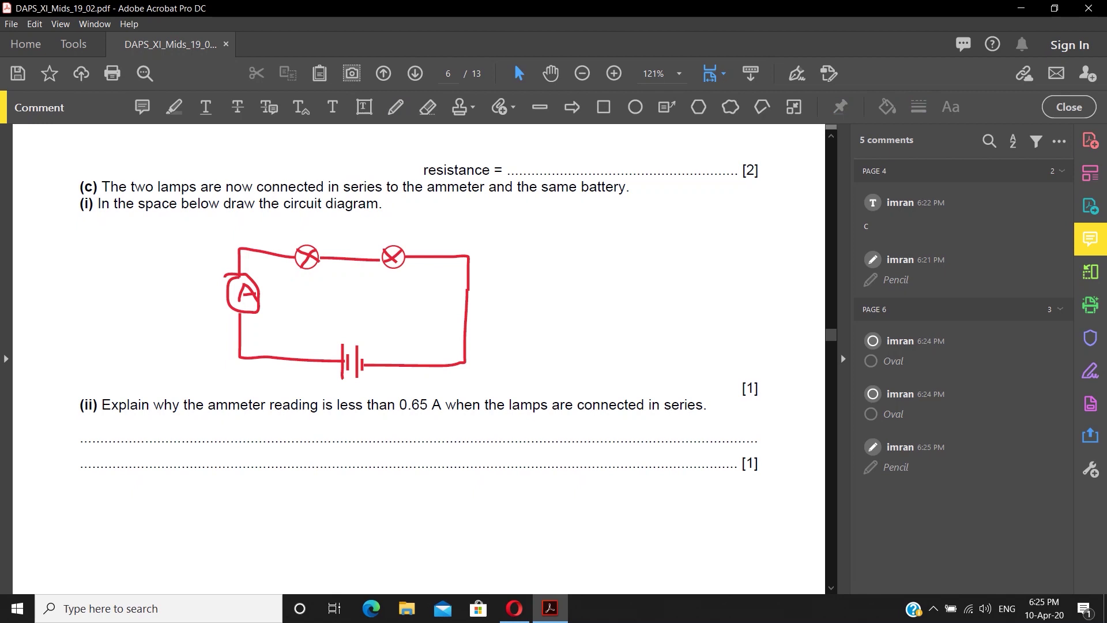
scroll(419, 359, "down", 12)
- Sketch a freehand ray from object O across Fig. 7.1, then erase it
scroll(419, 358, "down", 20)
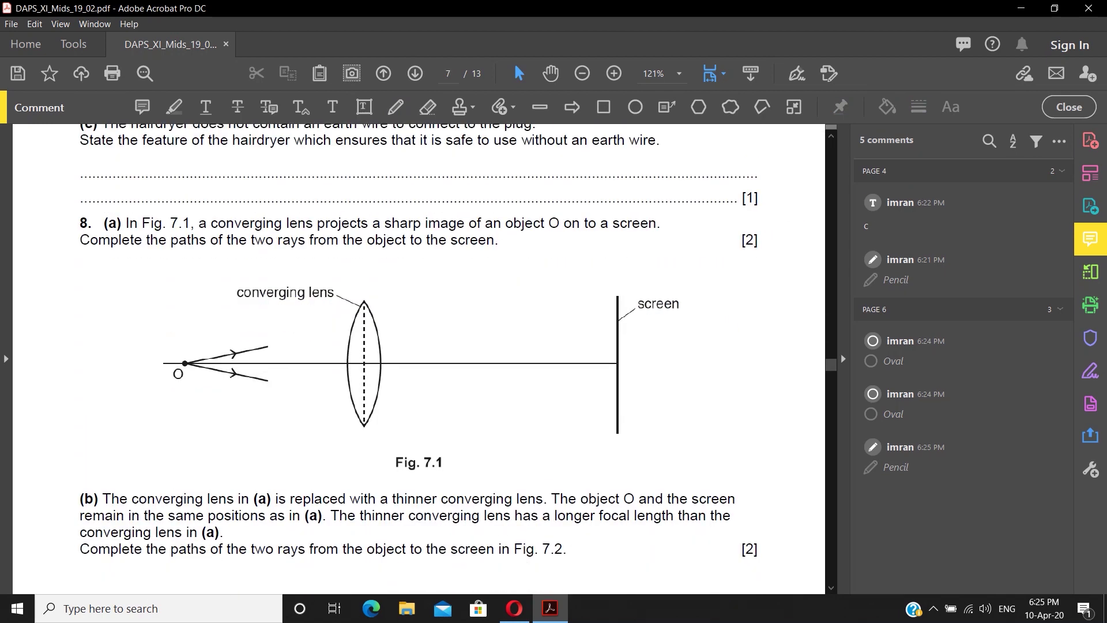
key("n")
mouse_move(279, 345)
left_mouse_down()
mouse_move(362, 325)
mouse_move(618, 361)
left_mouse_up()
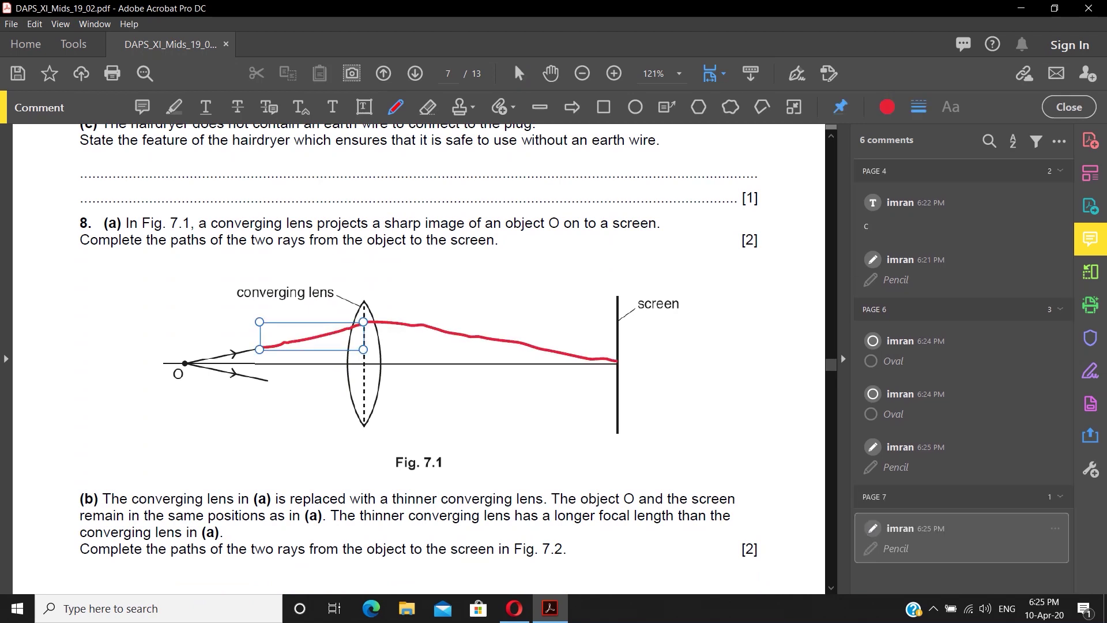
left_click(428, 107)
left_click_drag(359, 326, 269, 346)
left_click_drag(379, 322, 391, 323)
left_click_drag(400, 324, 618, 361)
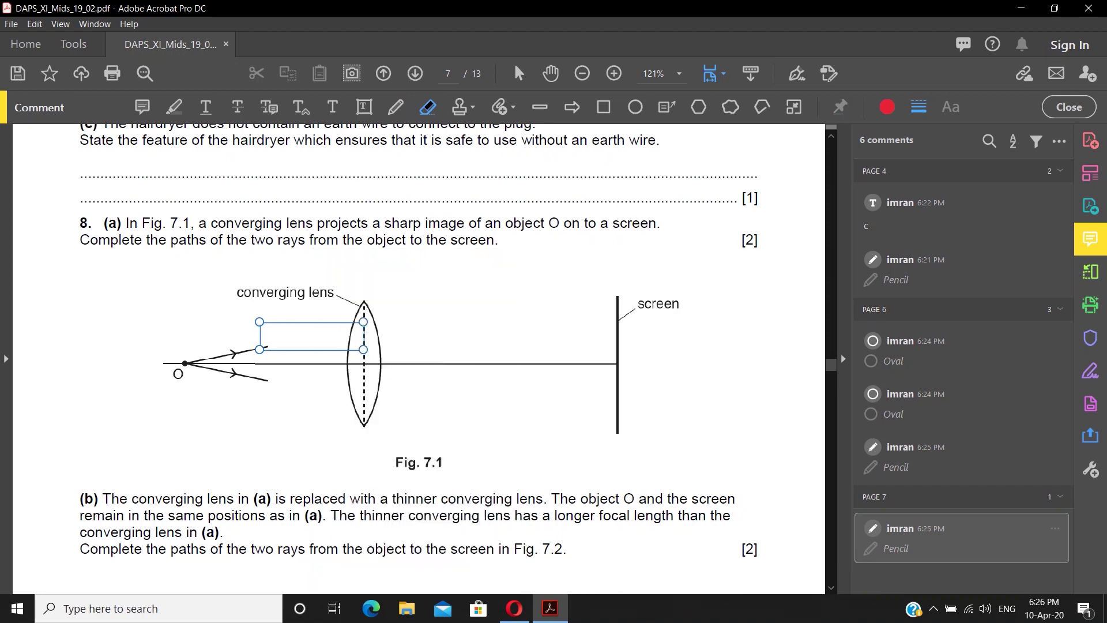
- Draw a straight ray from object O to the top of the converging lens
left_click(540, 107)
left_click_drag(267, 347, 366, 326)
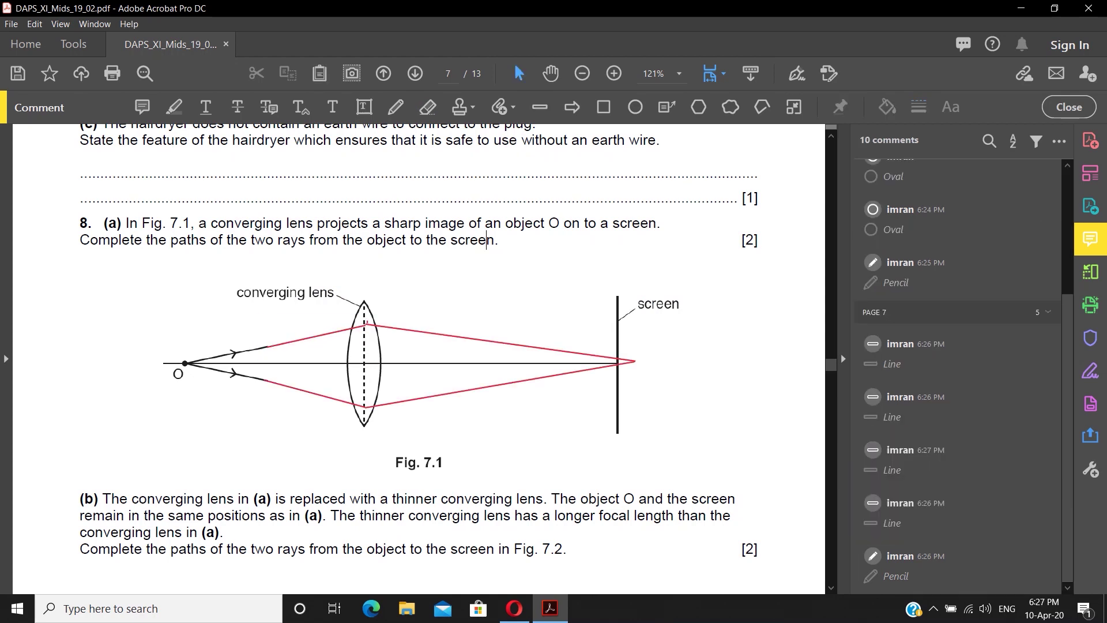
scroll(419, 357, "down", 6)
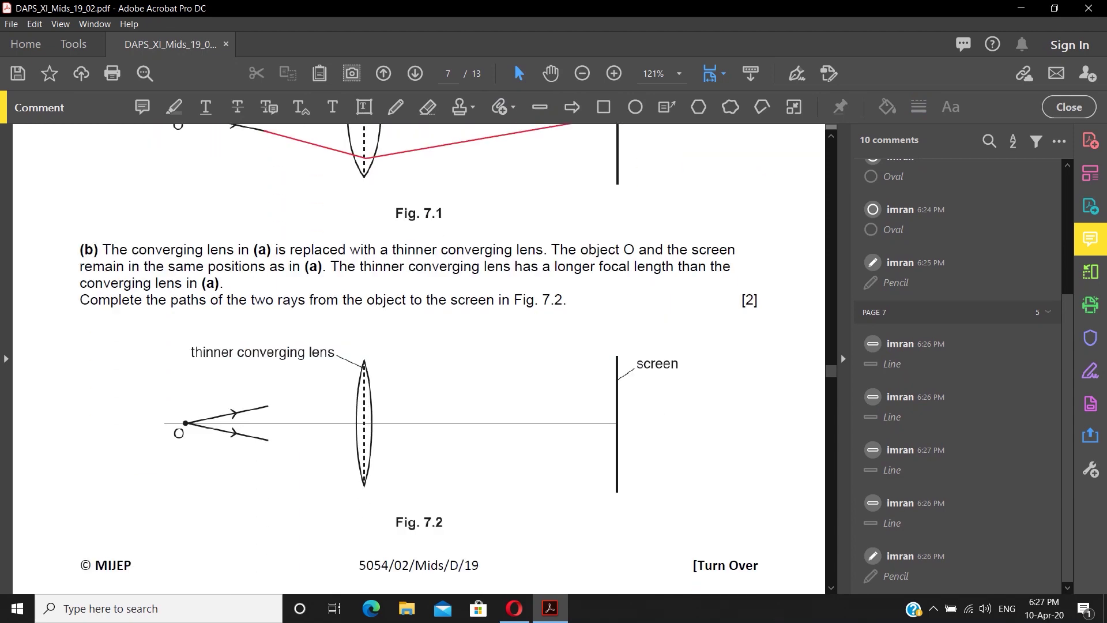
- Scroll past pages 8–9 and start Fill & Sign to fill the paper yourself
scroll(418, 358, "down", 15)
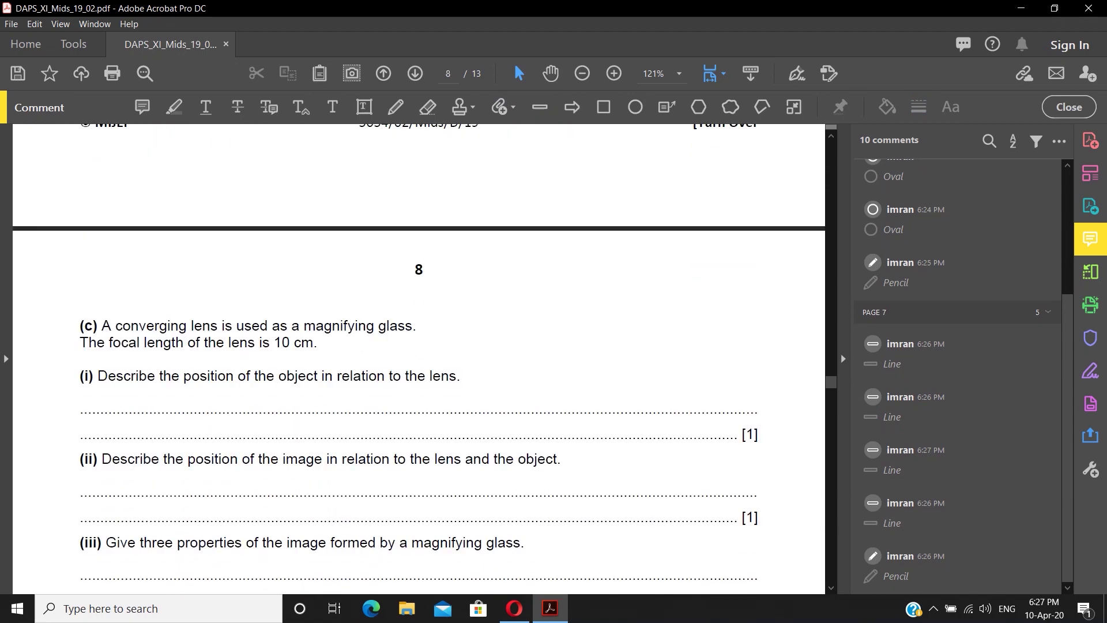
scroll(419, 357, "down", 20)
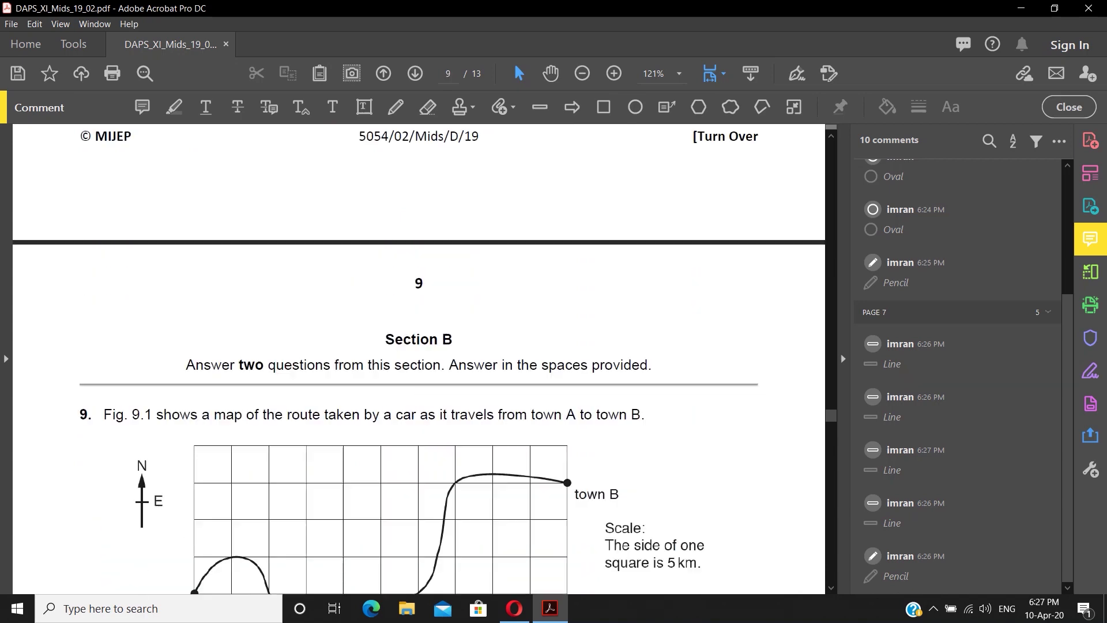
scroll(419, 358, "down", 7)
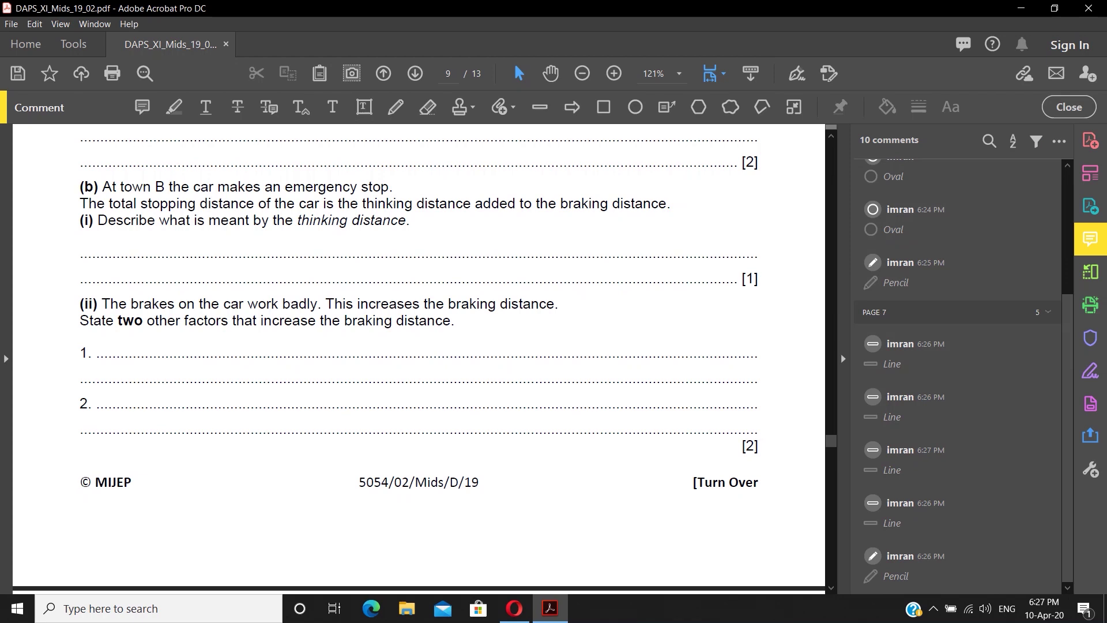
left_click(1090, 371)
left_click(442, 485)
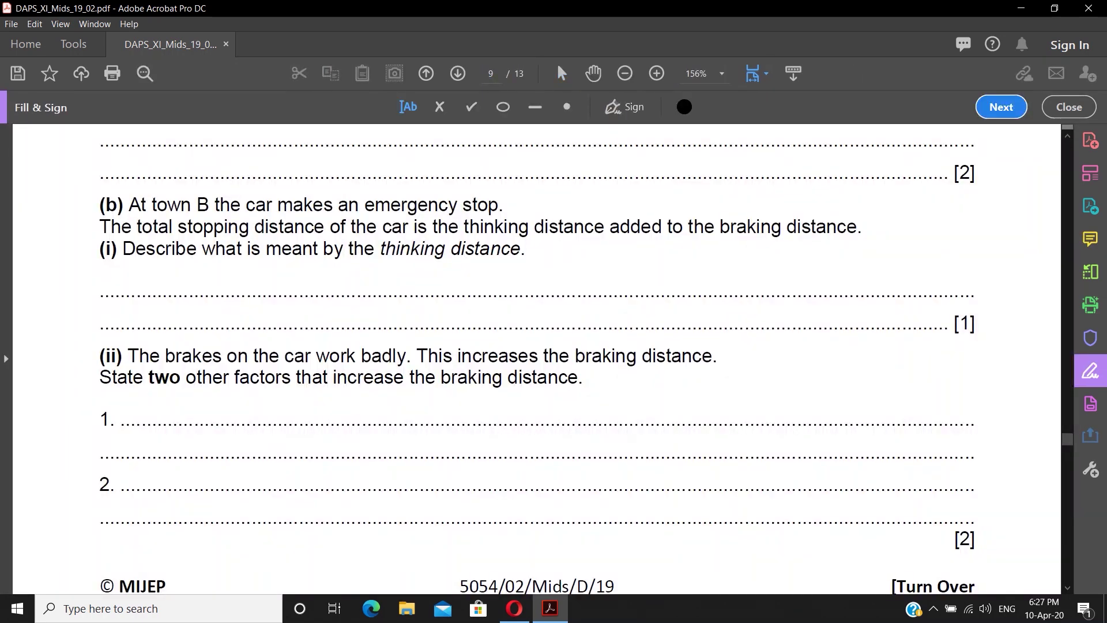
- Place an empty text box on an answer line, discard it, and scroll to page 10
left_click(105, 180)
left_click(111, 244)
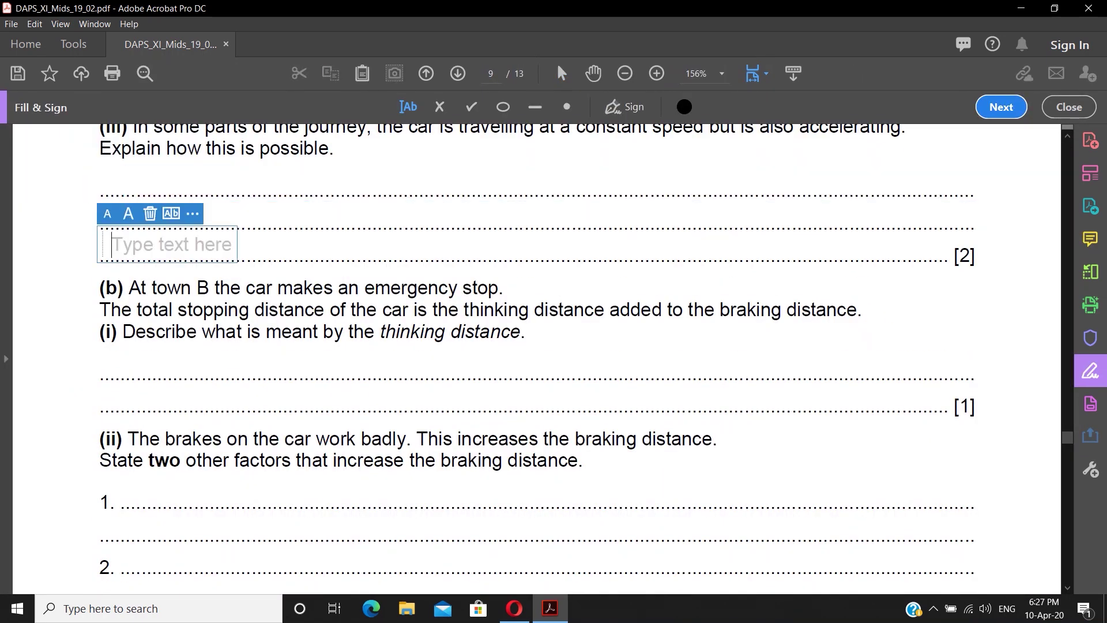
key("Tab")
key("Tab")
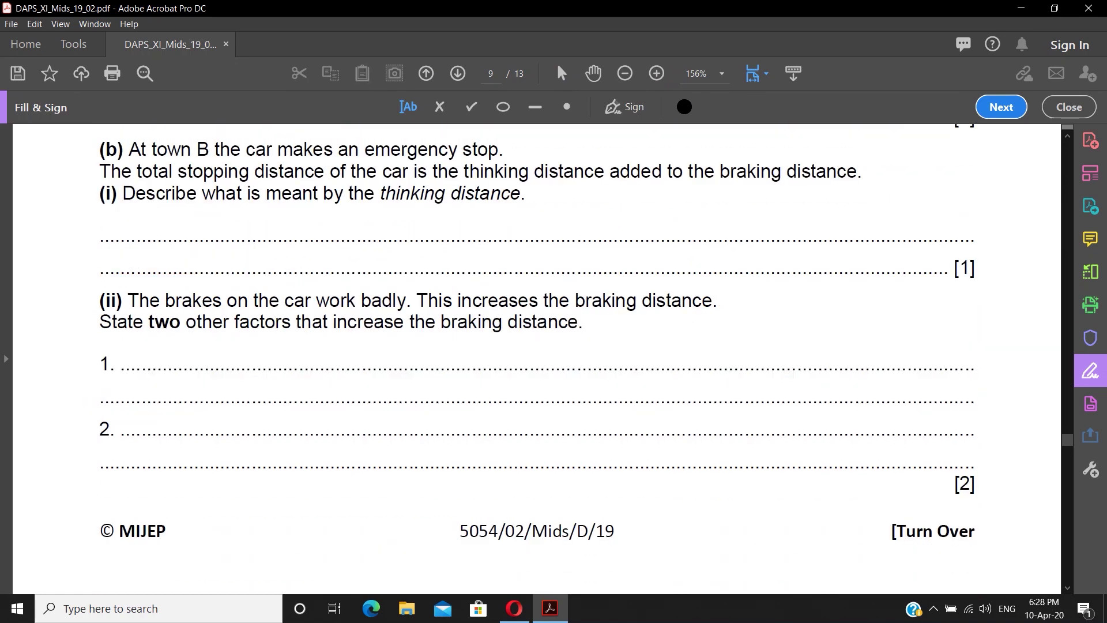
scroll(536, 358, "down", 10)
scroll(537, 358, "down", 10)
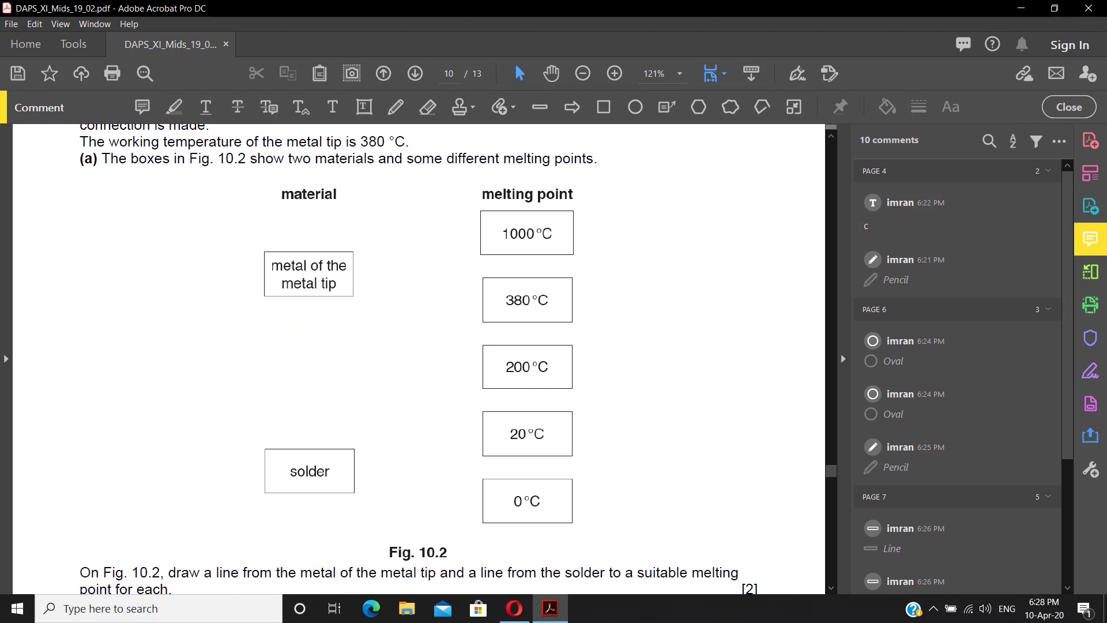
- Draw matching lines: metal tip to 1000 °C and 200 °C, solder to 20 °C
left_click_drag(352, 274, 481, 229)
left_click_drag(353, 290, 482, 366)
left_click_drag(355, 474, 477, 431)
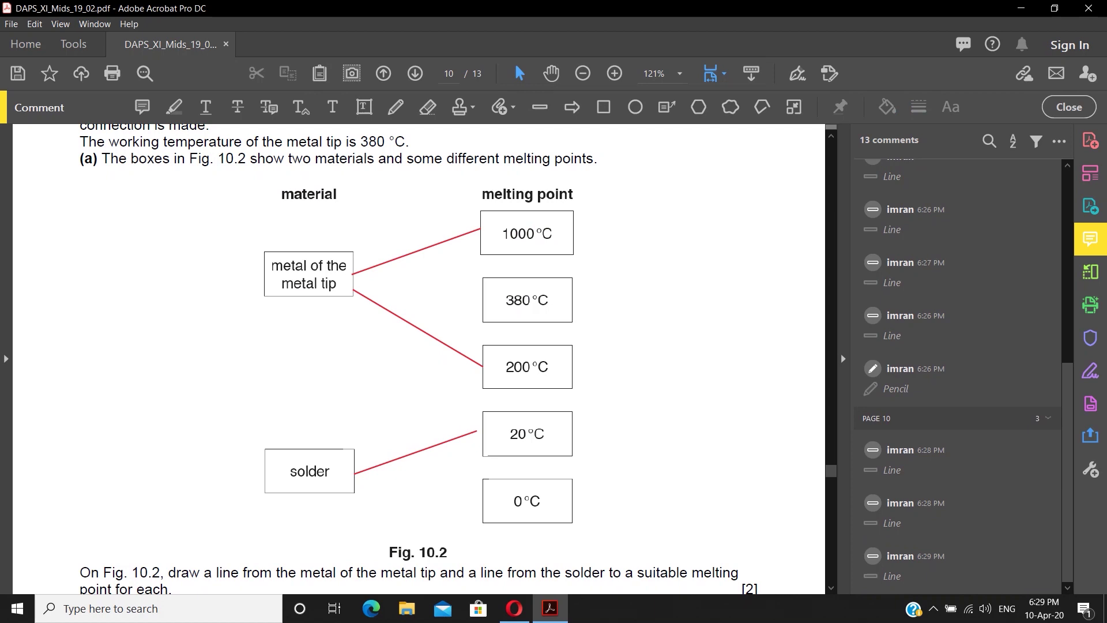
scroll(419, 357, "down", 8)
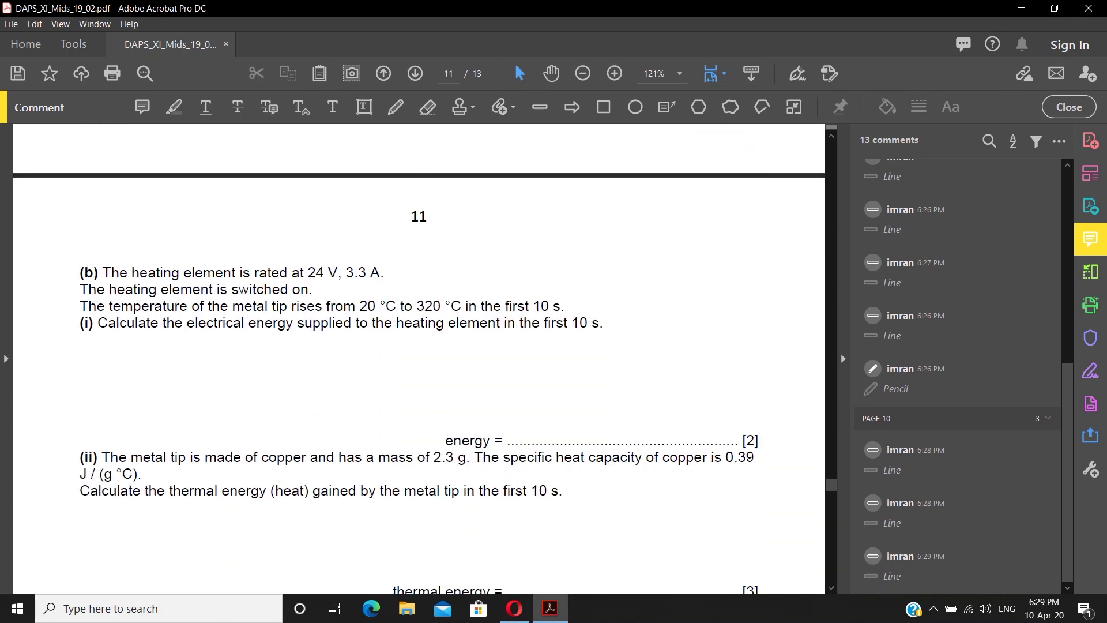
- Reopen Fill & Sign to fill the paper yourself and scroll to the document's end
left_click(1091, 371)
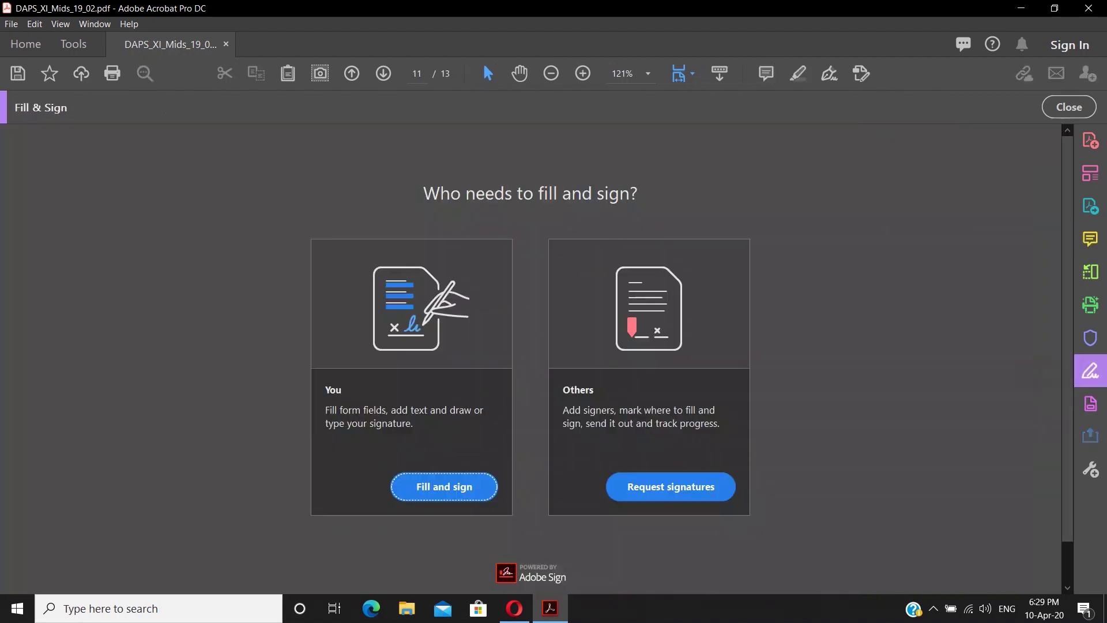
left_click(445, 484)
scroll(536, 358, "down", 12)
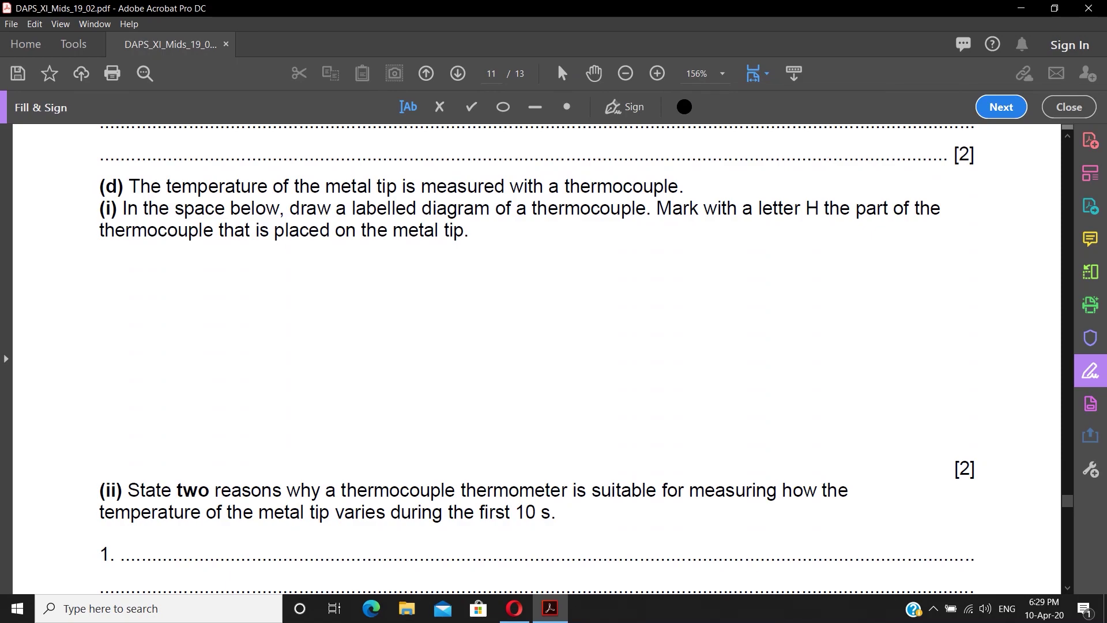
scroll(536, 358, "down", 15)
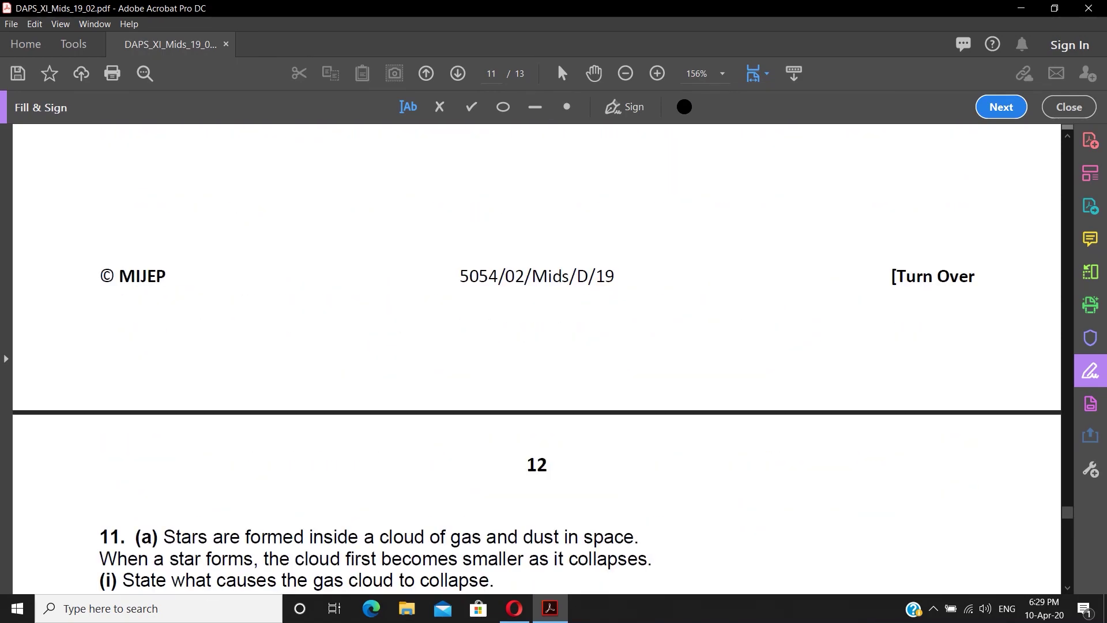
scroll(536, 358, "down", 15)
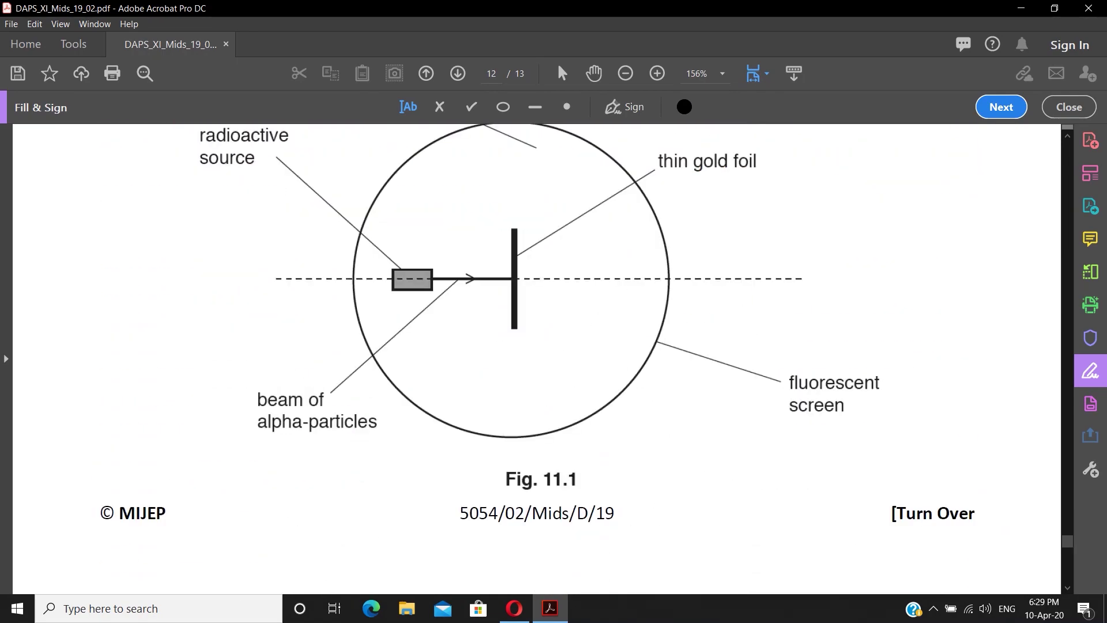
scroll(537, 357, "down", 10)
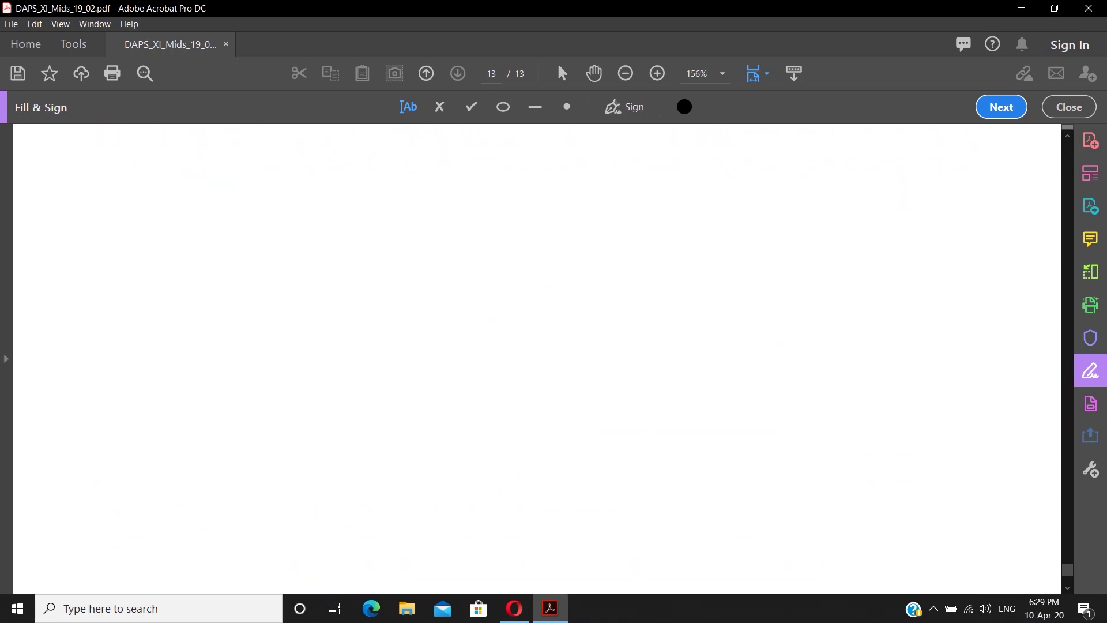
scroll(536, 358, "up", 20)
- Choose File > Save As to save the paper as a new PDF
key("alt+f")
key("Down")
key("Down")
key("Return")
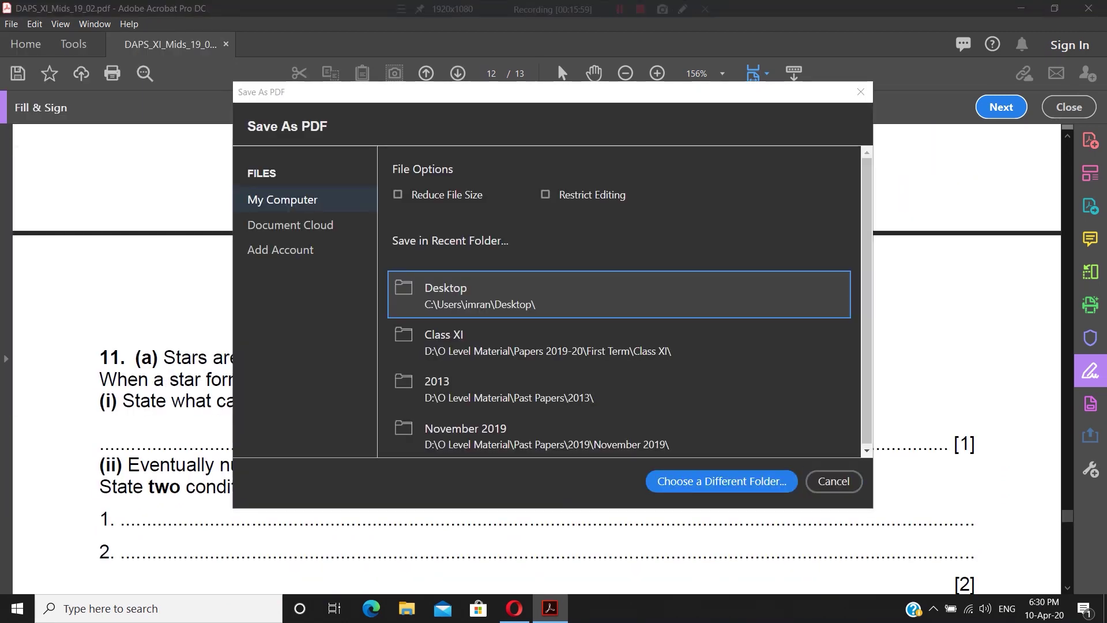
- Save the paper to the Desktop as 'DAPS_XI_Mids_19_02 SOLVED'
left_click_drag(386, 271, 558, 322)
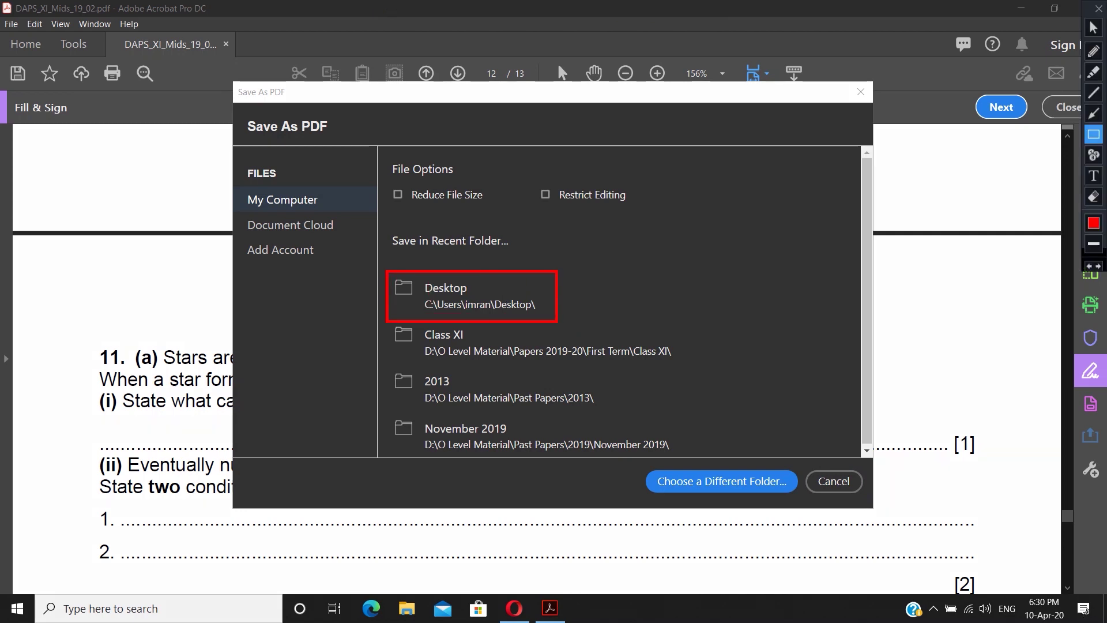
left_click(470, 295)
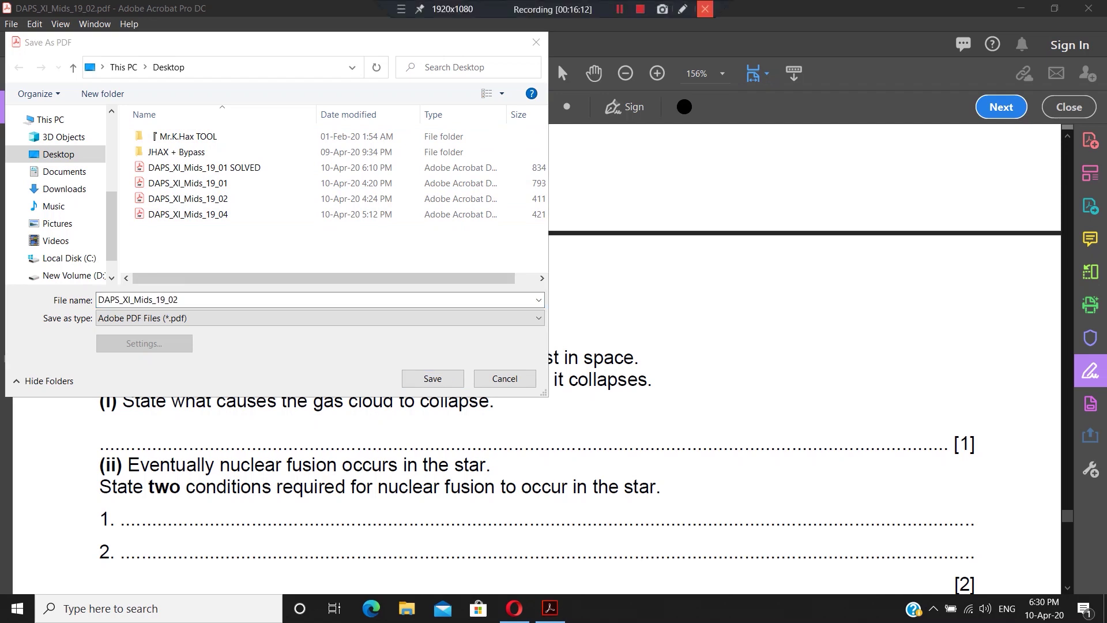
left_click(706, 8)
left_click_drag(91, 289, 195, 309)
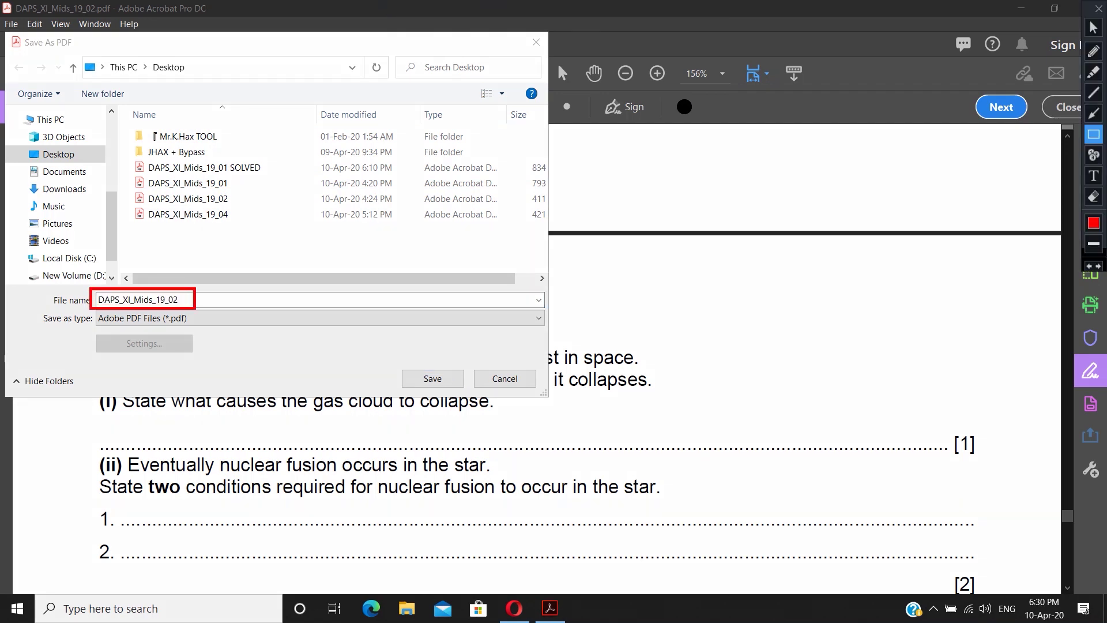
key("Escape")
left_click(191, 301)
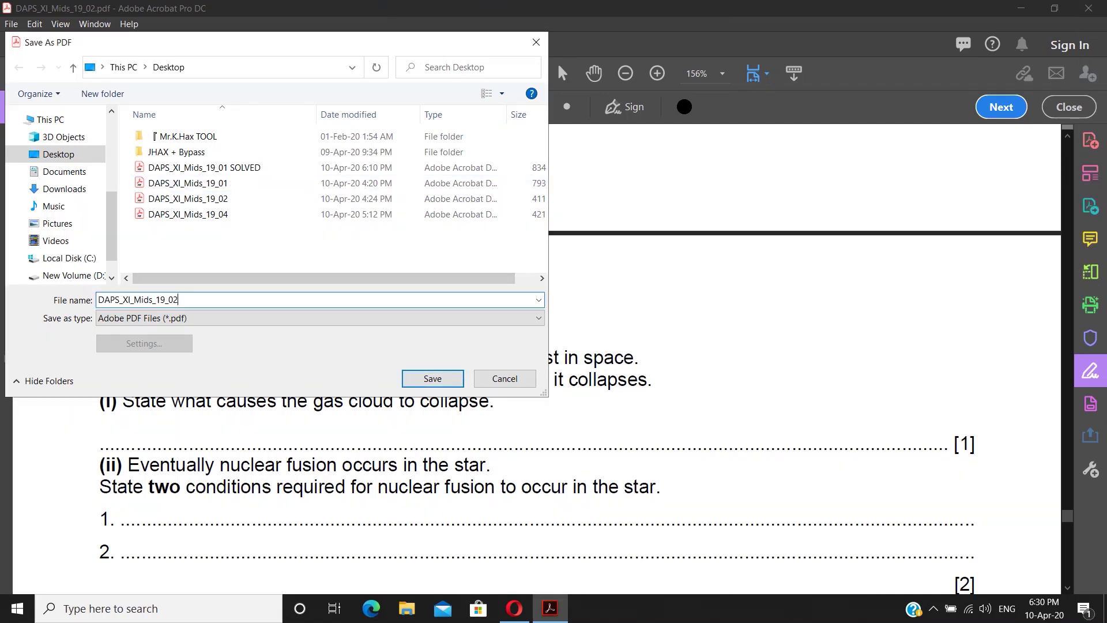
key("Return")
- Close the saved exam paper in Acrobat
scroll(537, 357, "down", 2)
scroll(537, 358, "up", 3)
left_click(1089, 8)
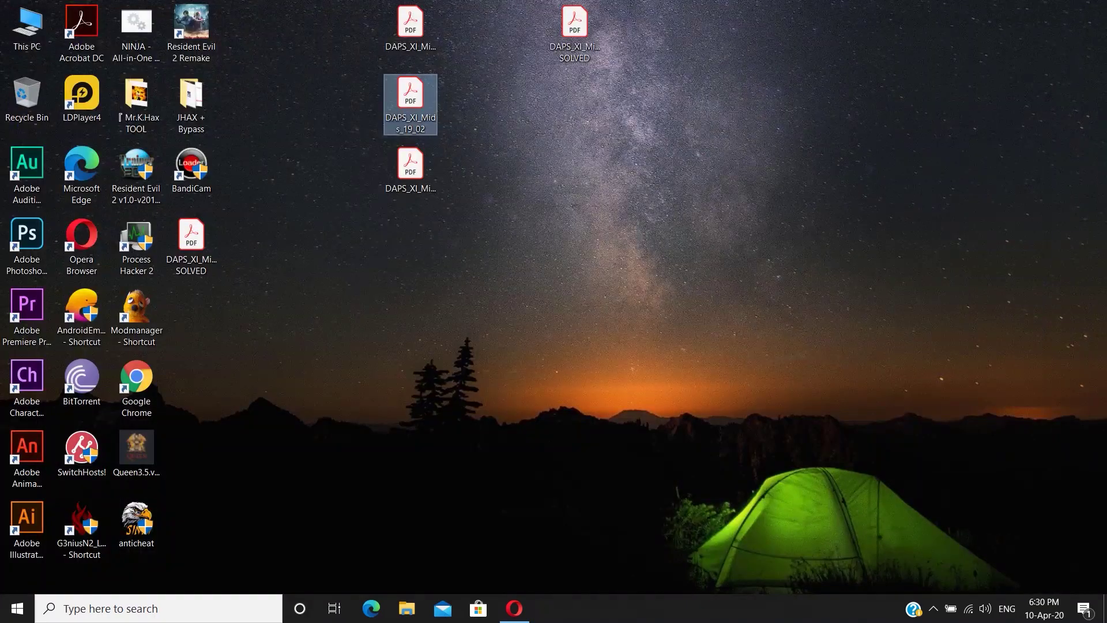
- Move the SOLVED PDF's icon beside the other PDFs and open it
left_click_drag(191, 245, 574, 109)
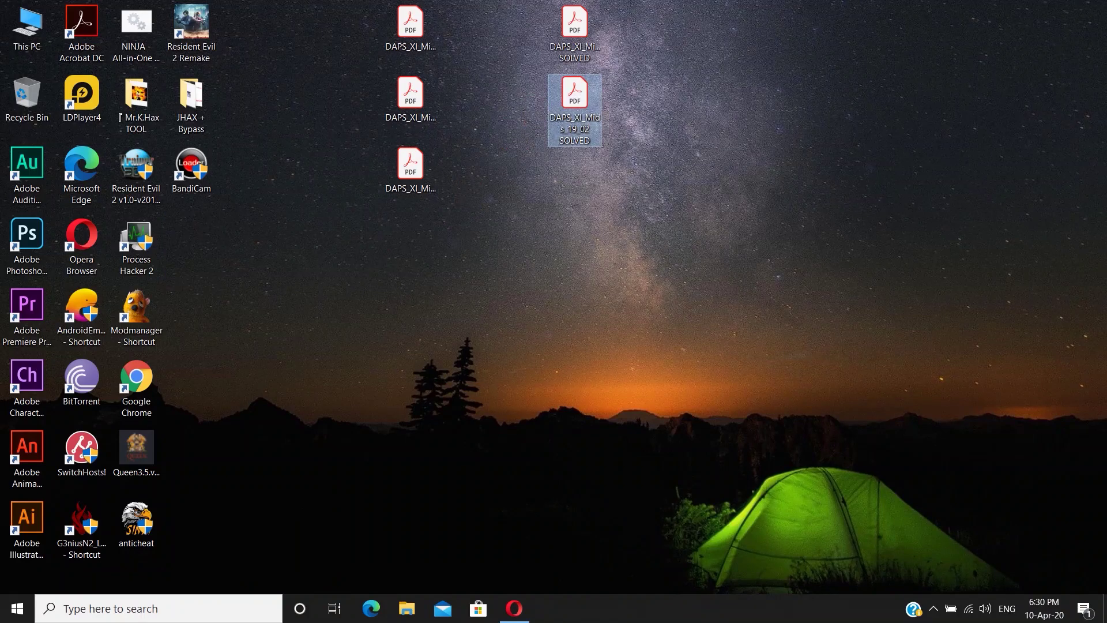
double_click(574, 109)
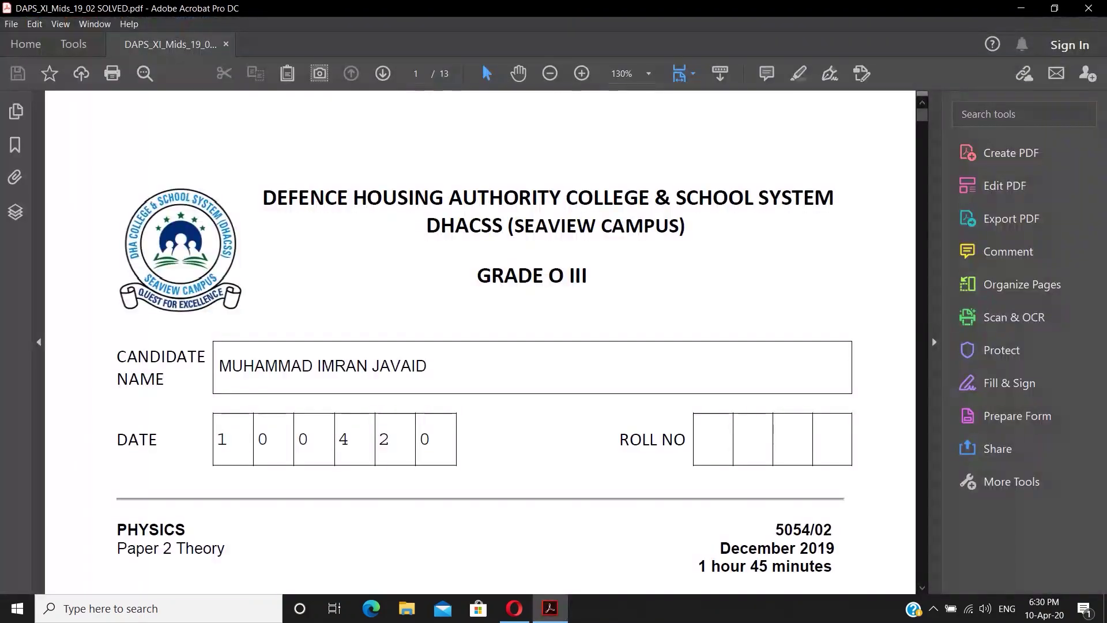
double_click(343, 366)
left_click(773, 429)
- Scroll through every answered page, then close the copy with changes saved
scroll(773, 429, "down", 20)
scroll(773, 429, "down", 20)
scroll(773, 430, "down", 20)
scroll(774, 429, "down", 20)
scroll(773, 429, "down", 20)
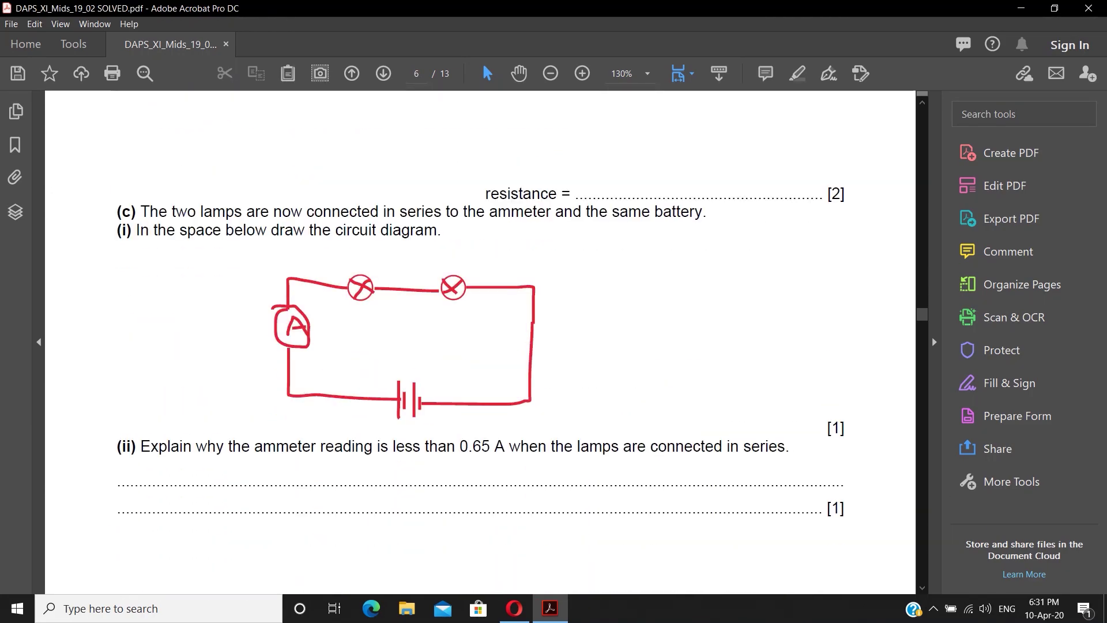
scroll(481, 342, "down", 20)
scroll(481, 341, "down", 20)
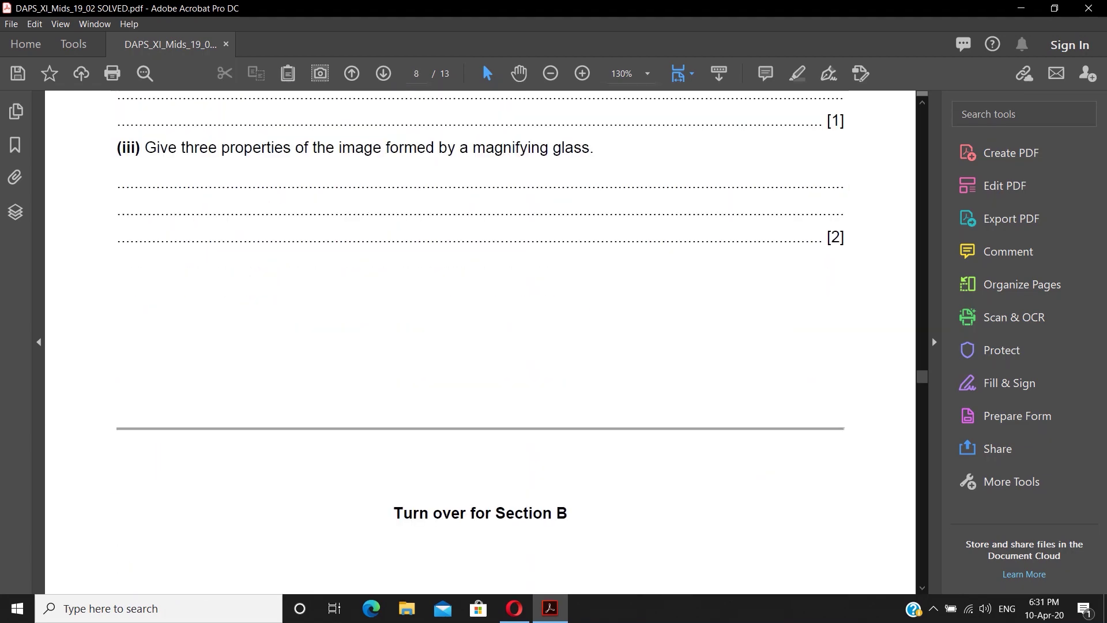
scroll(481, 341, "down", 1)
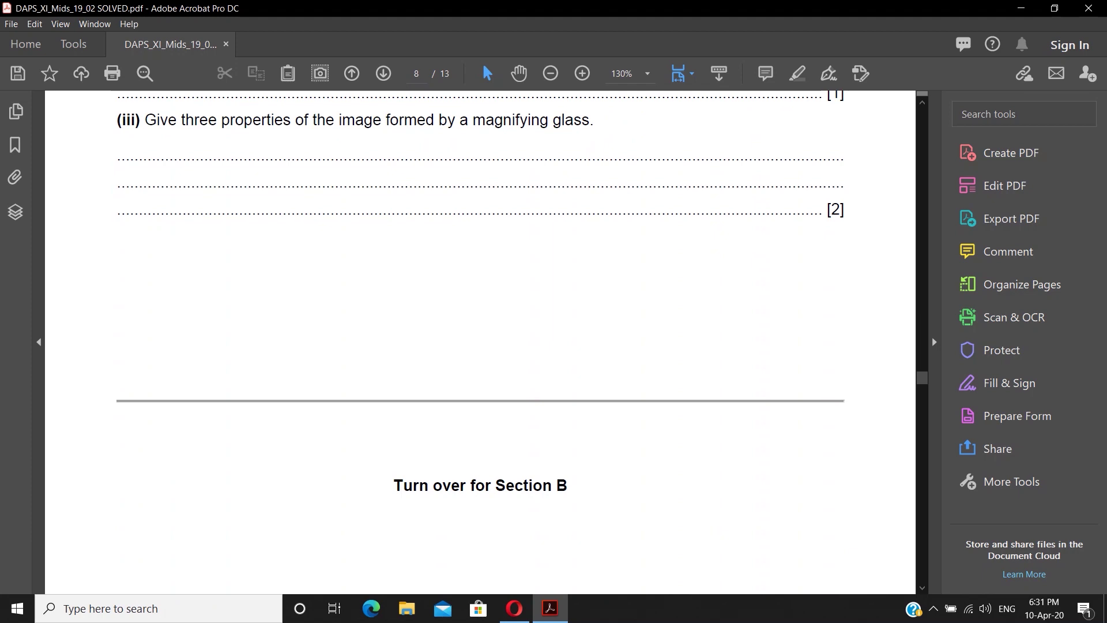
scroll(481, 342, "down", 20)
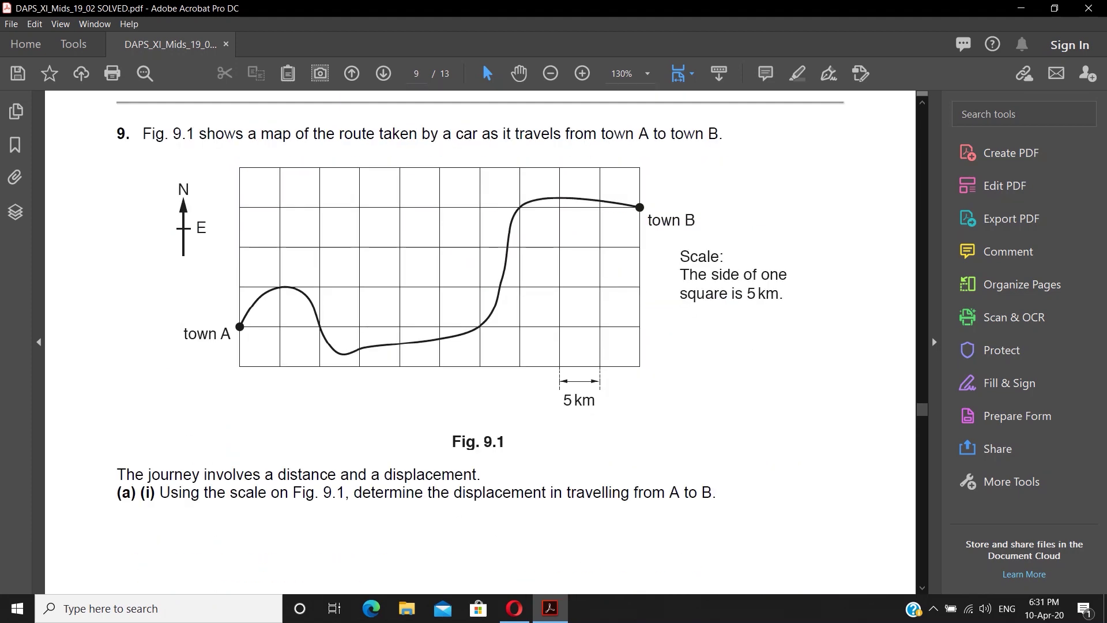
scroll(481, 341, "down", 14)
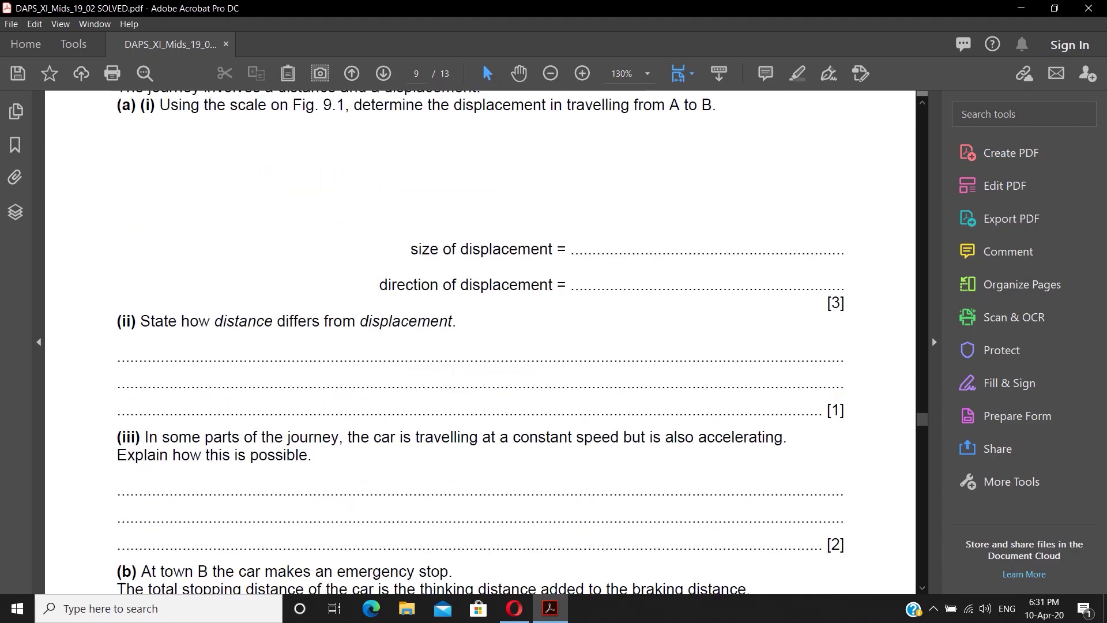
scroll(481, 342, "down", 20)
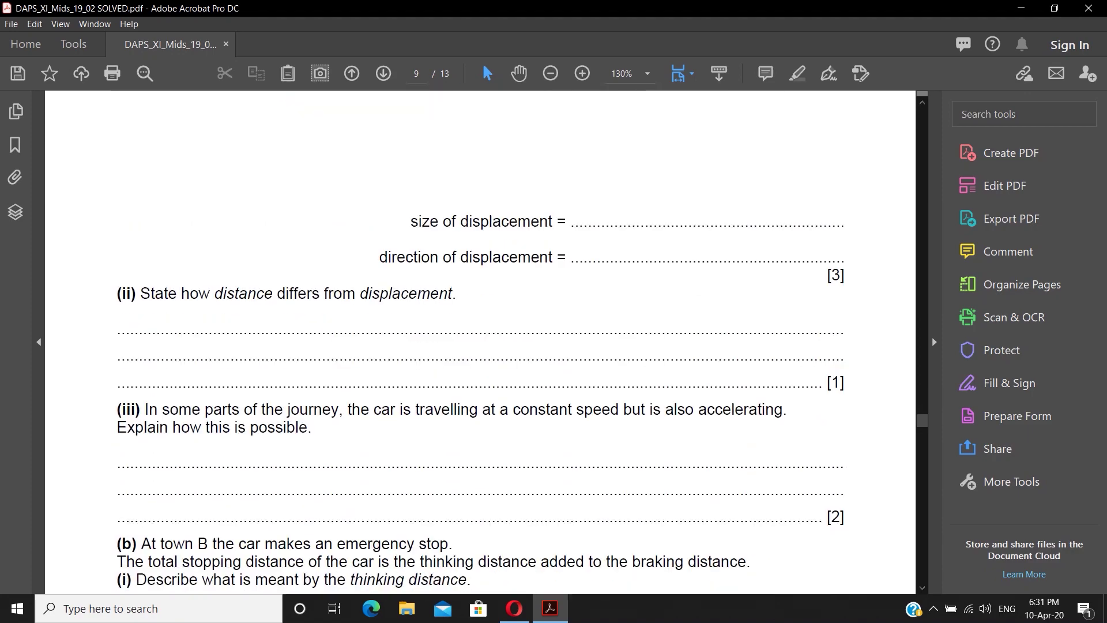
scroll(481, 341, "down", 20)
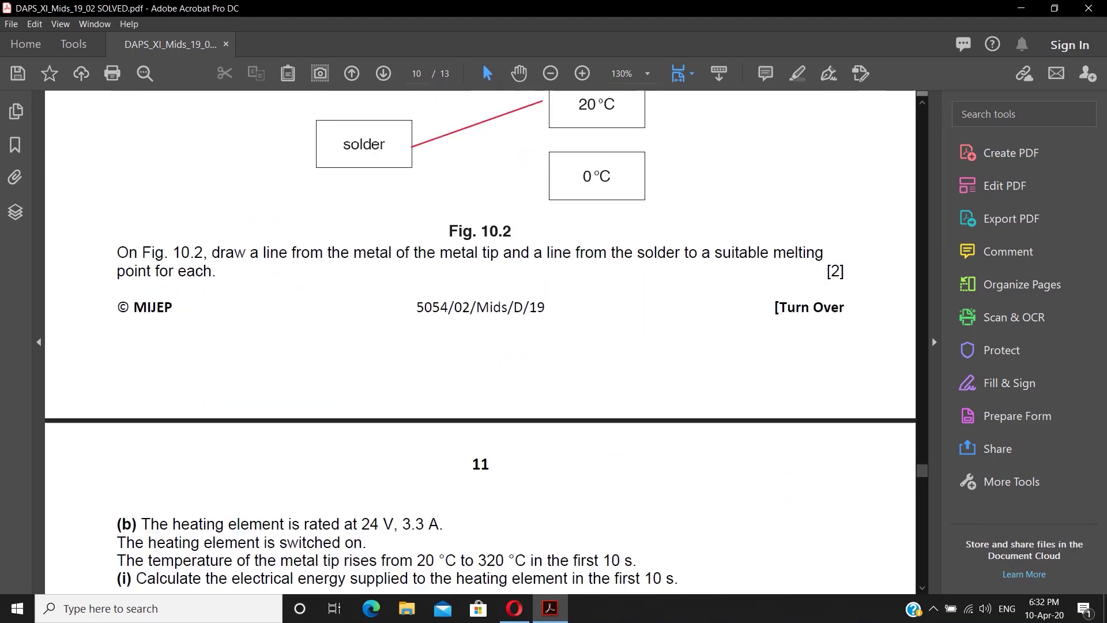
left_click(1089, 8)
key("Return")
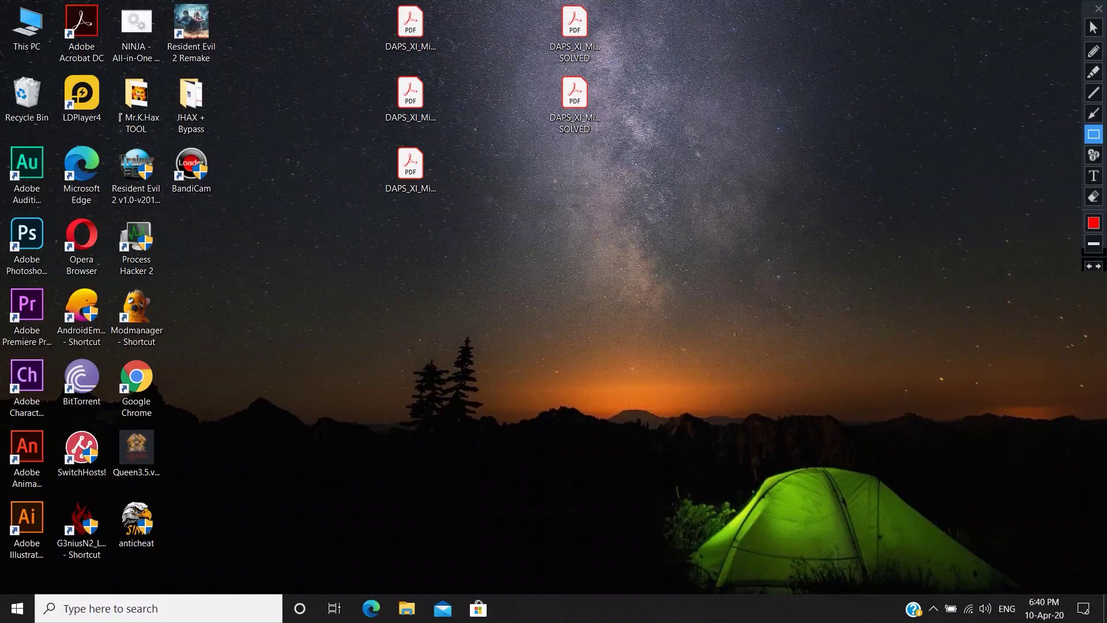
- Open DAPS_XI_Mids_19_04.pdf from the desktop in Acrobat
left_click_drag(376, 137, 453, 208)
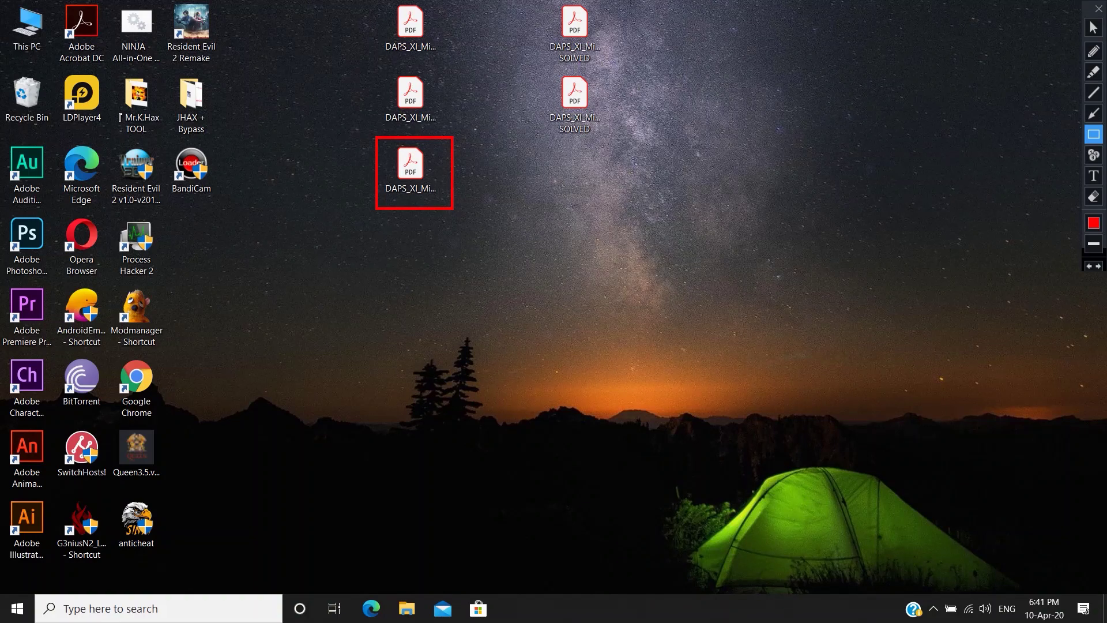
double_click(410, 167)
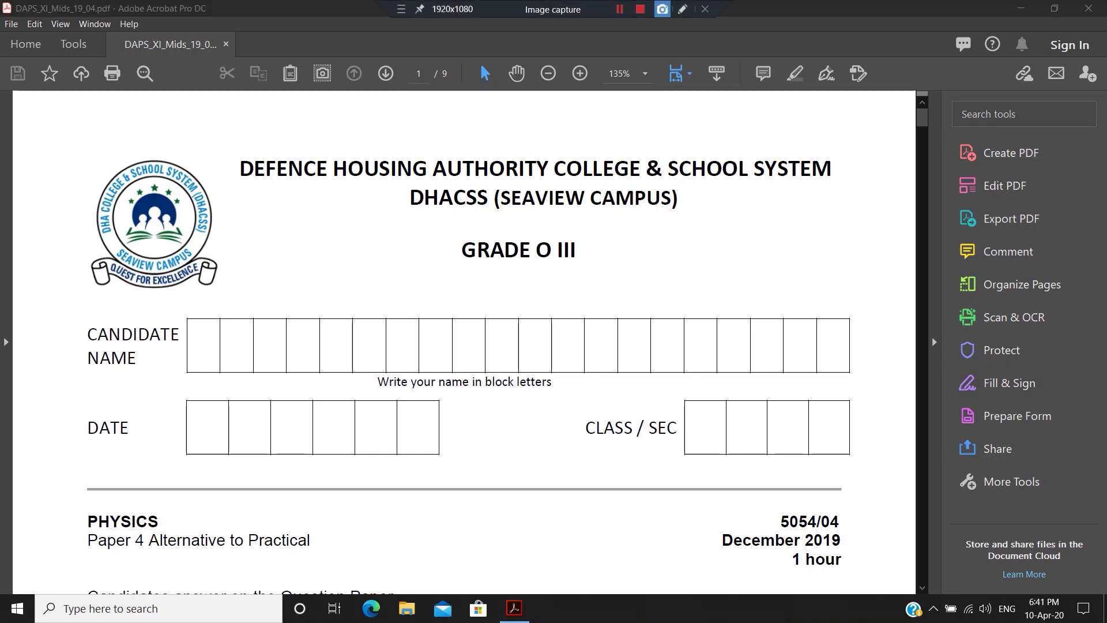
left_click(663, 9)
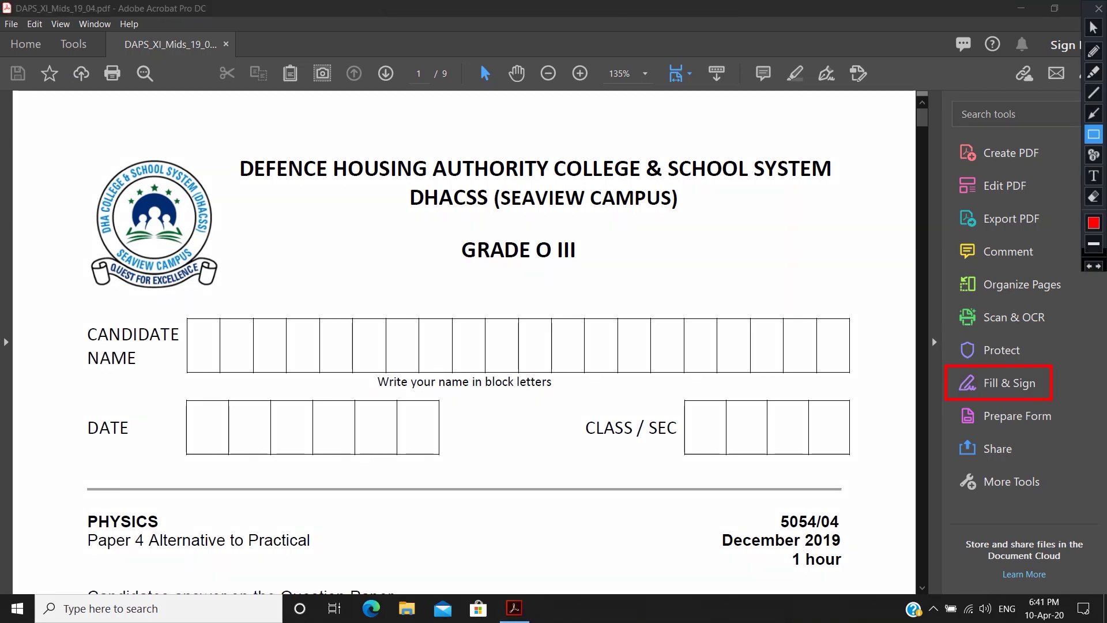
- Start Fill & Sign on the Paper 4 cover to fill the form yourself
key("Escape")
left_click(1010, 383)
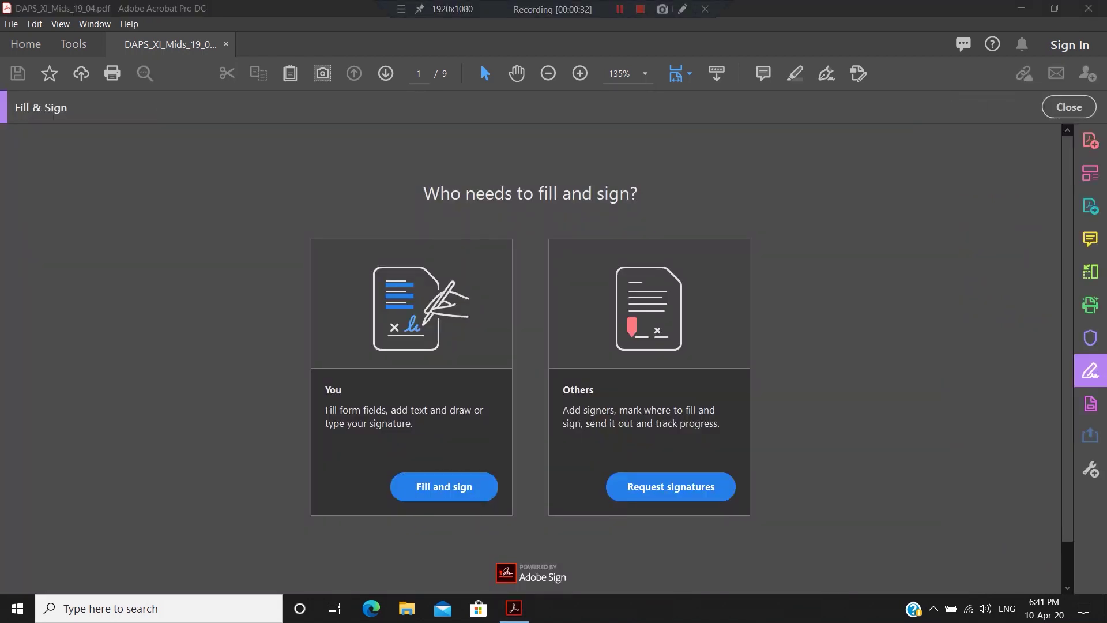
left_click(683, 8)
left_click_drag(385, 465, 503, 509)
key("Escape")
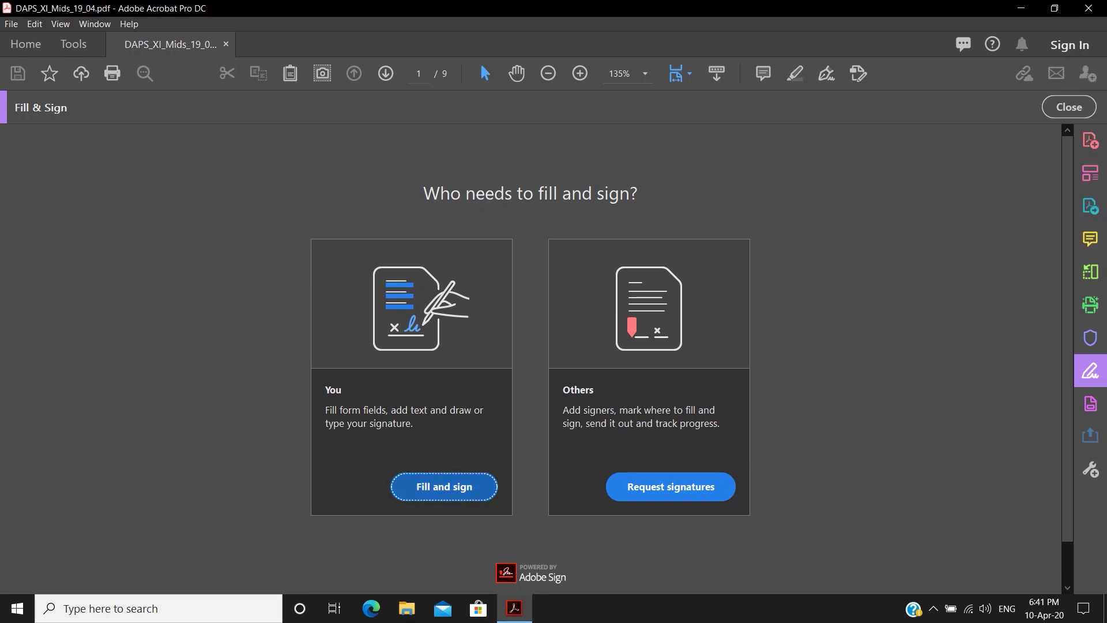
left_click(447, 488)
- Type the candidate's full name into the name boxes and align it with them
left_click(226, 403)
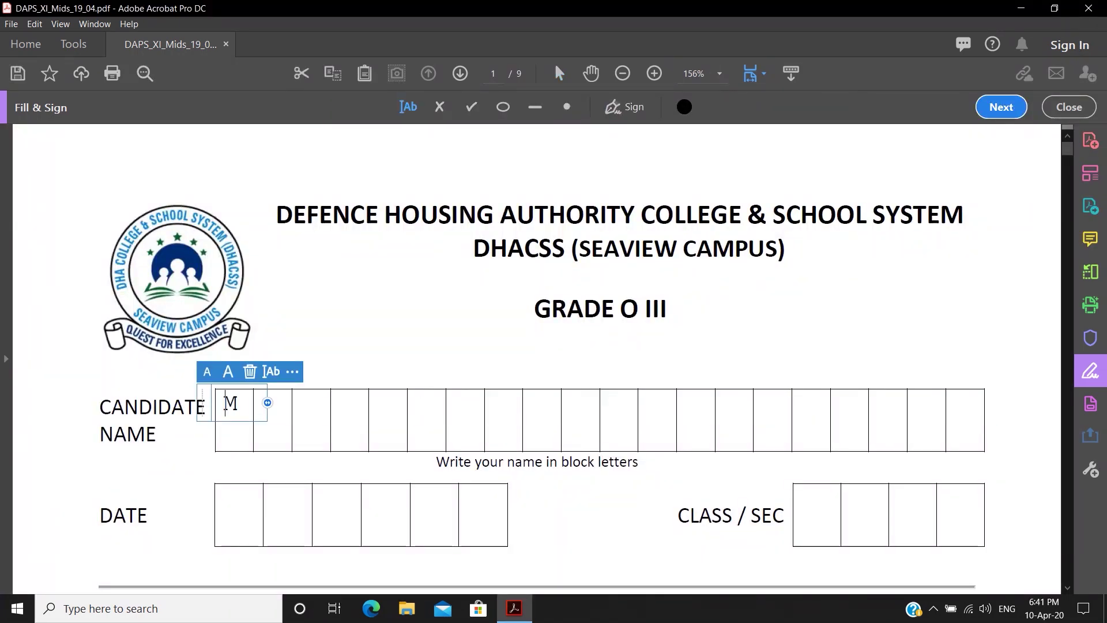
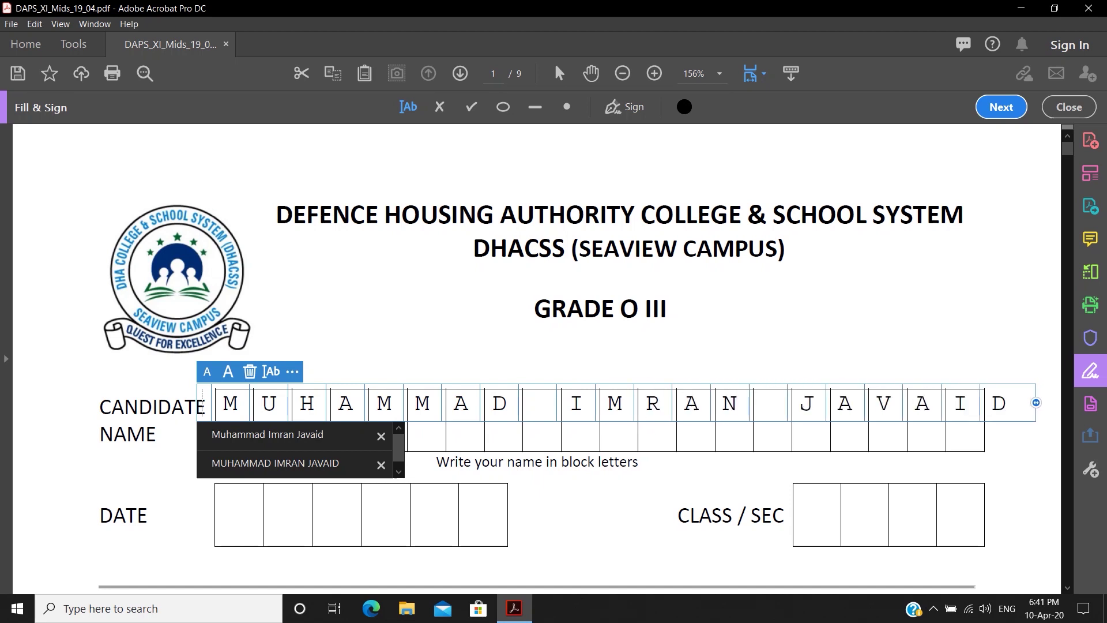
left_click(276, 357)
left_click(223, 403)
left_click_drag(203, 403, 213, 420)
left_click(254, 468)
scroll(231, 488, "down", 1)
- Enter the date 100420 in the DATE boxes and scroll to page 2
left_click(230, 474)
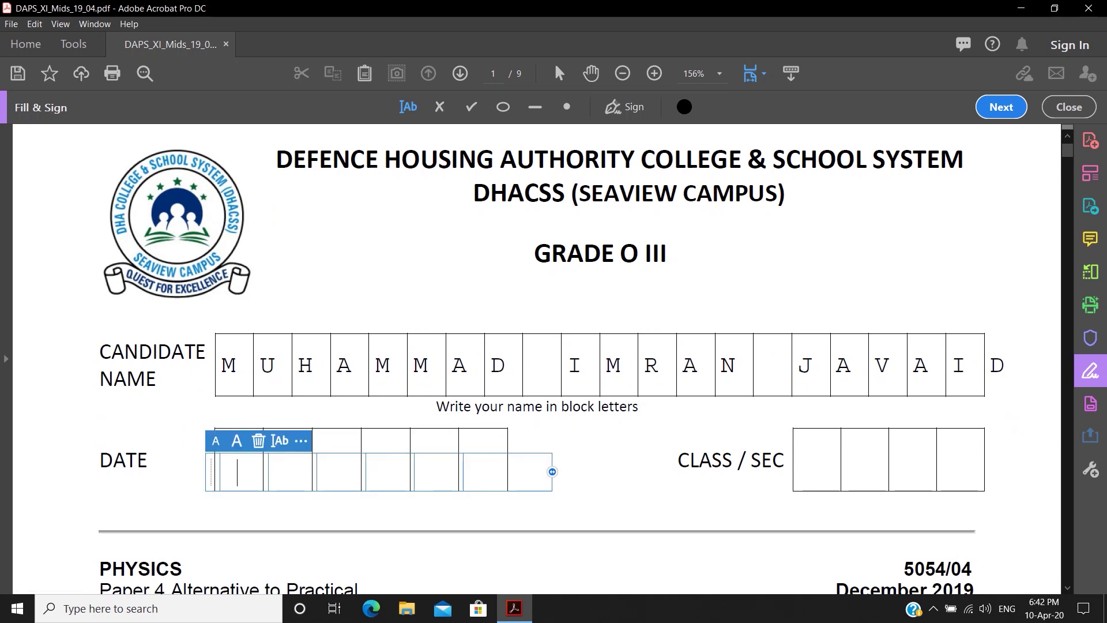
type("100420")
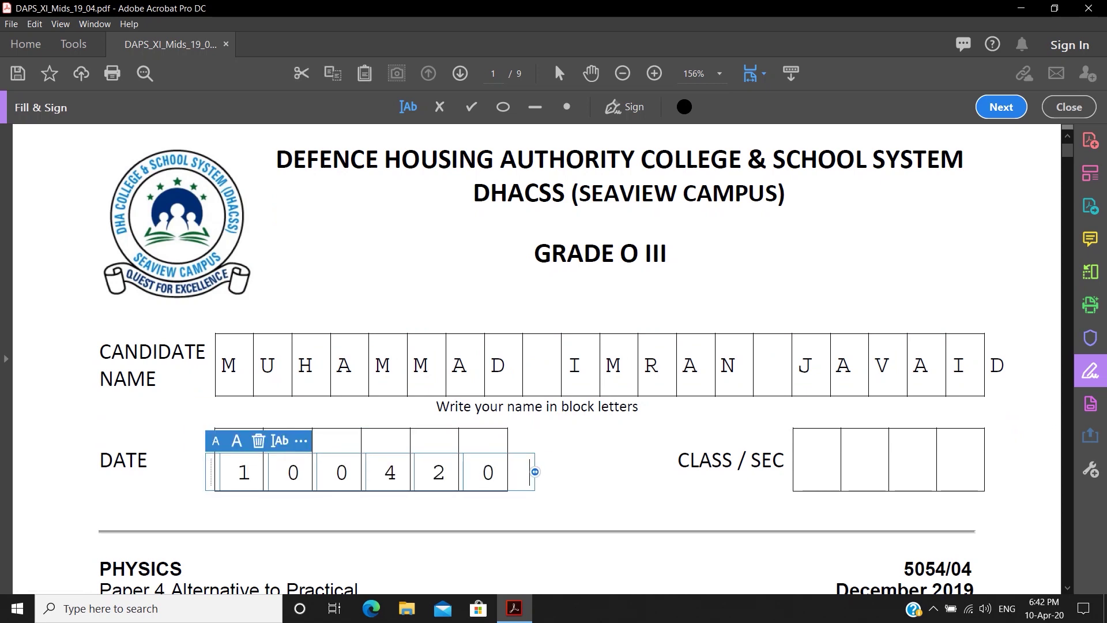
key("Escape")
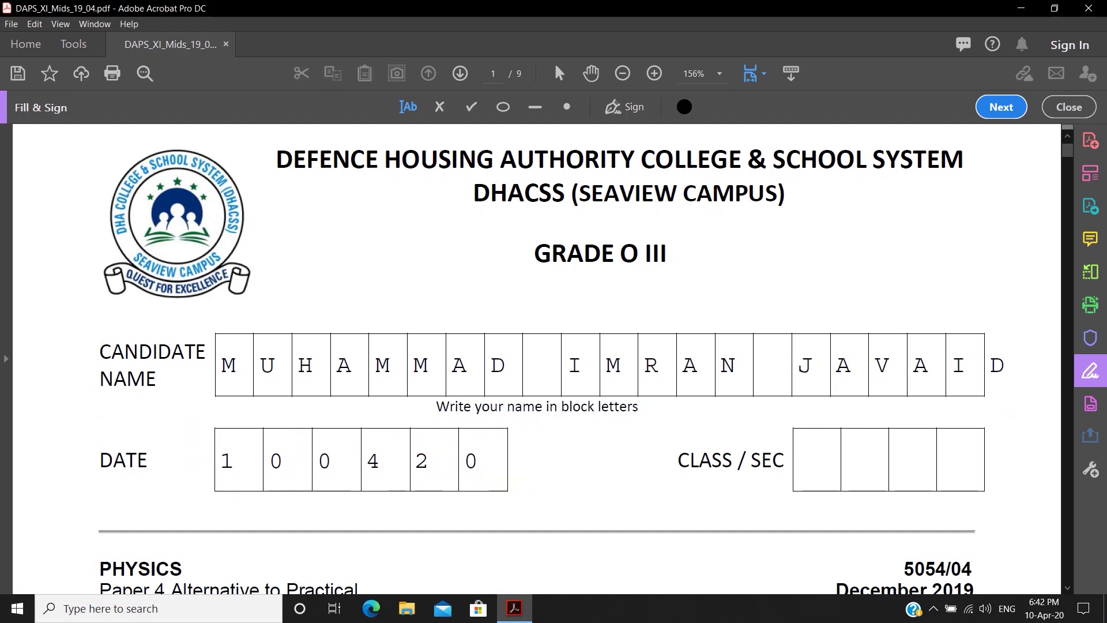
scroll(542, 357, "down", 4)
scroll(536, 357, "down", 20)
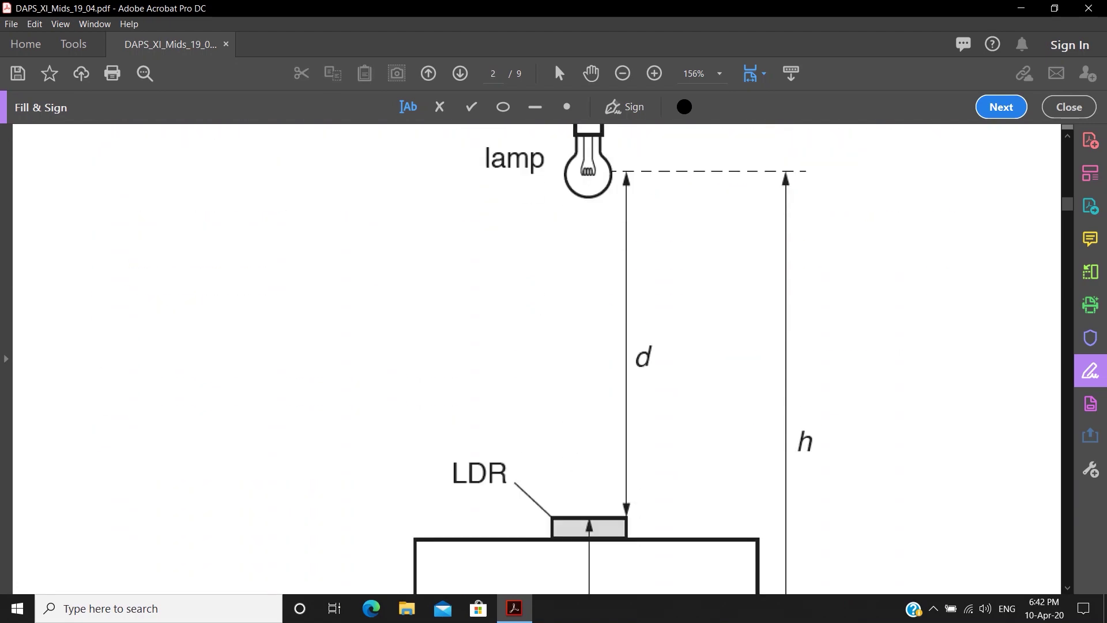
scroll(537, 357, "down", 2)
scroll(537, 357, "up", 3)
scroll(536, 358, "down", 2)
- Change the page units to Centimeters in Preferences' Units & Guides settings
left_click(61, 24)
mouse_move(35, 25)
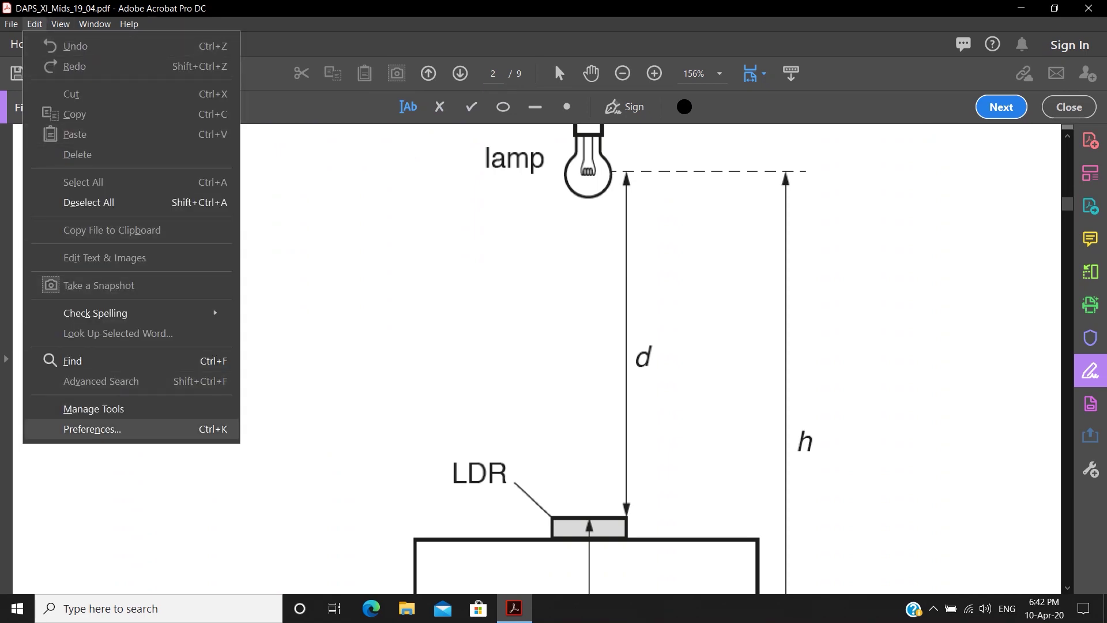
left_click(92, 429)
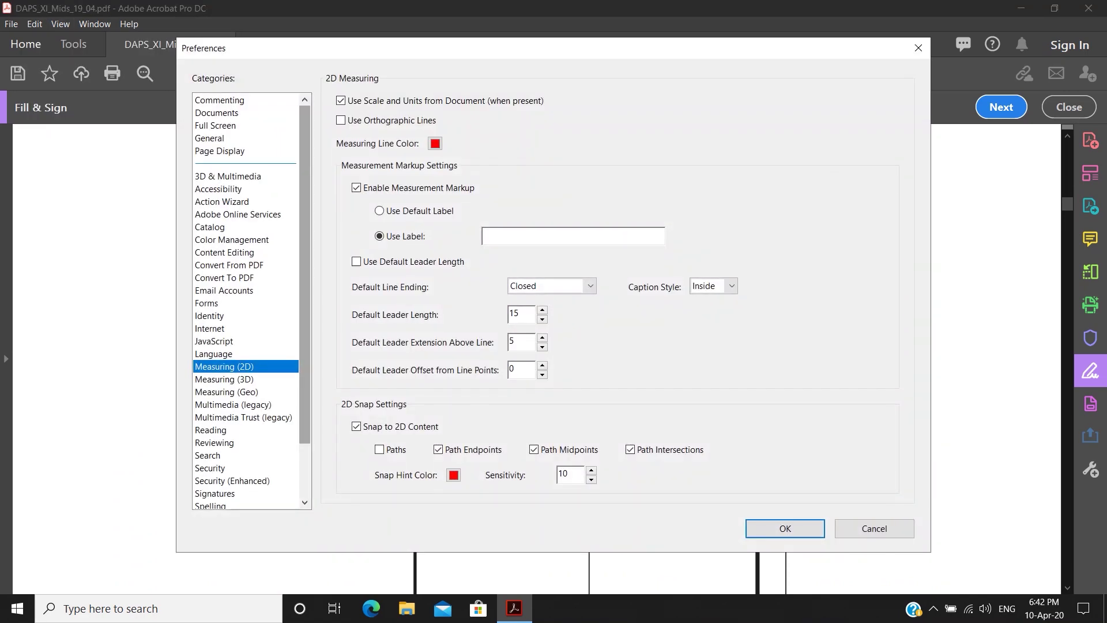
key("u")
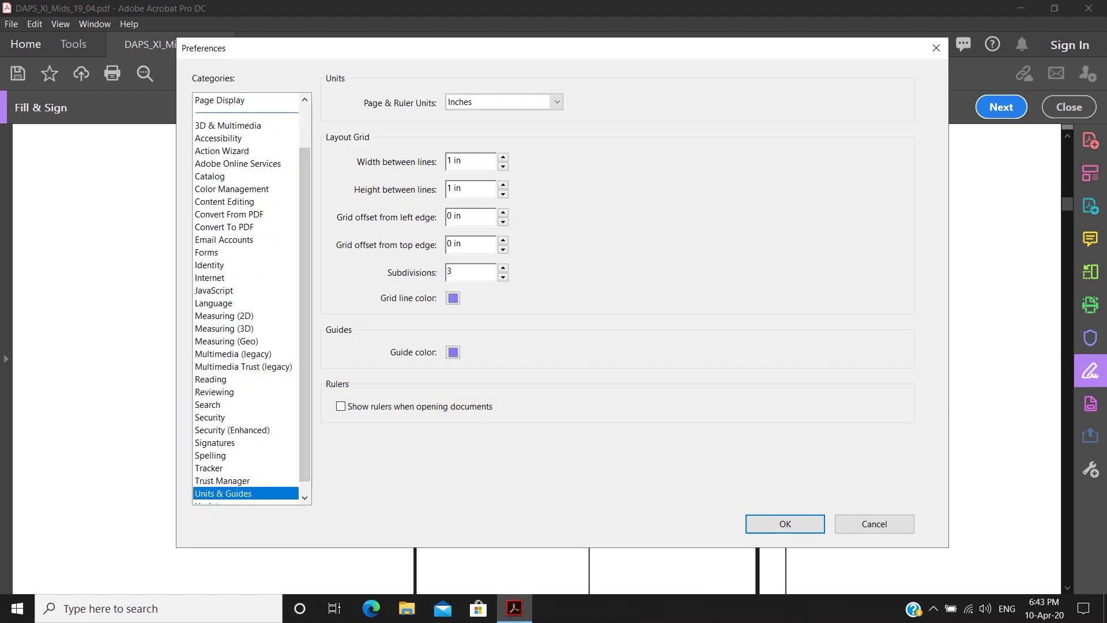
left_click(558, 102)
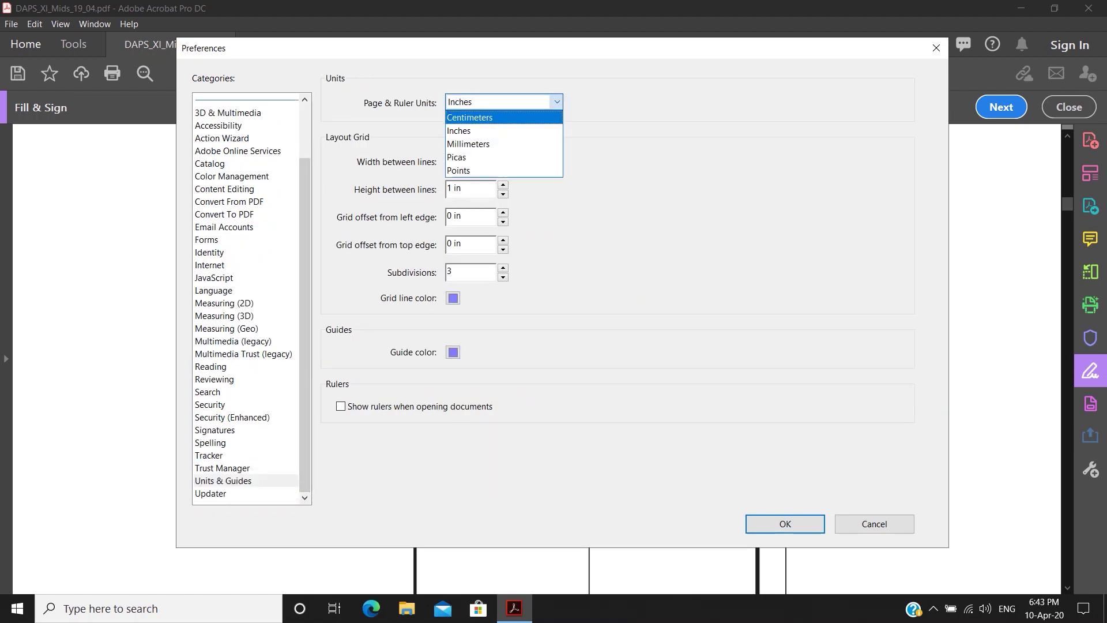
left_click(499, 117)
left_click(786, 525)
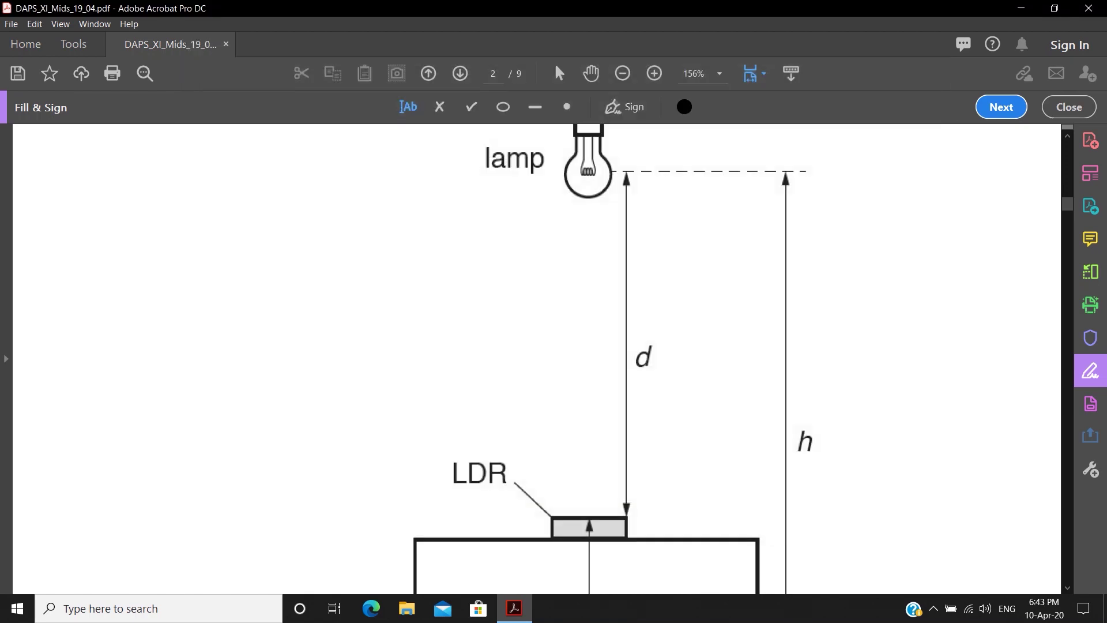
left_click(684, 8)
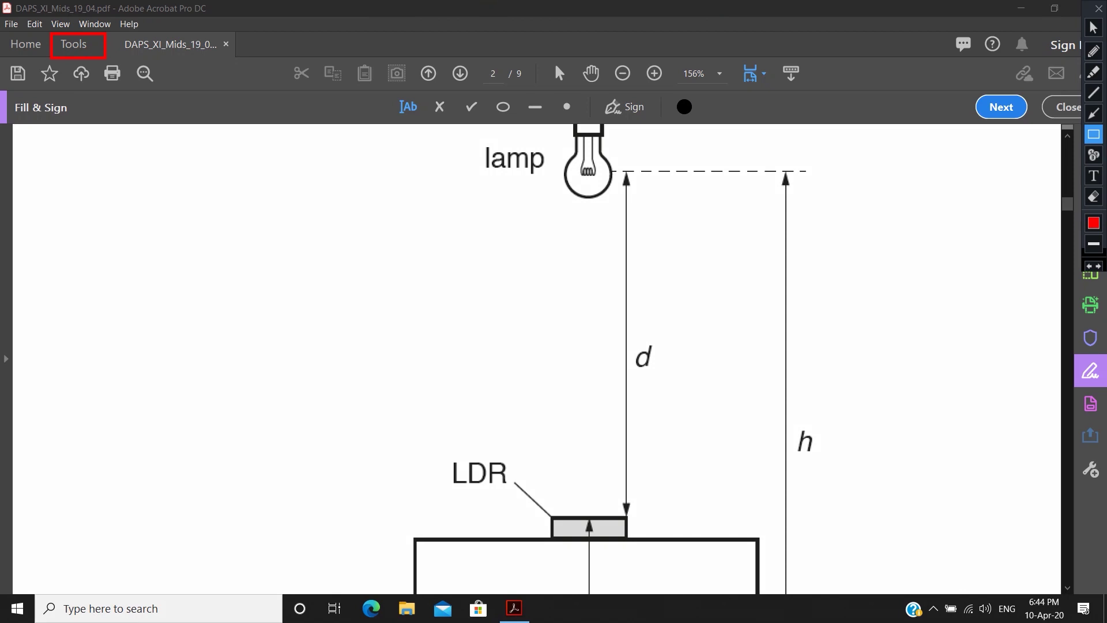
- Open the Measure tools from Tools and activate the distance measuring tool
left_click(74, 44)
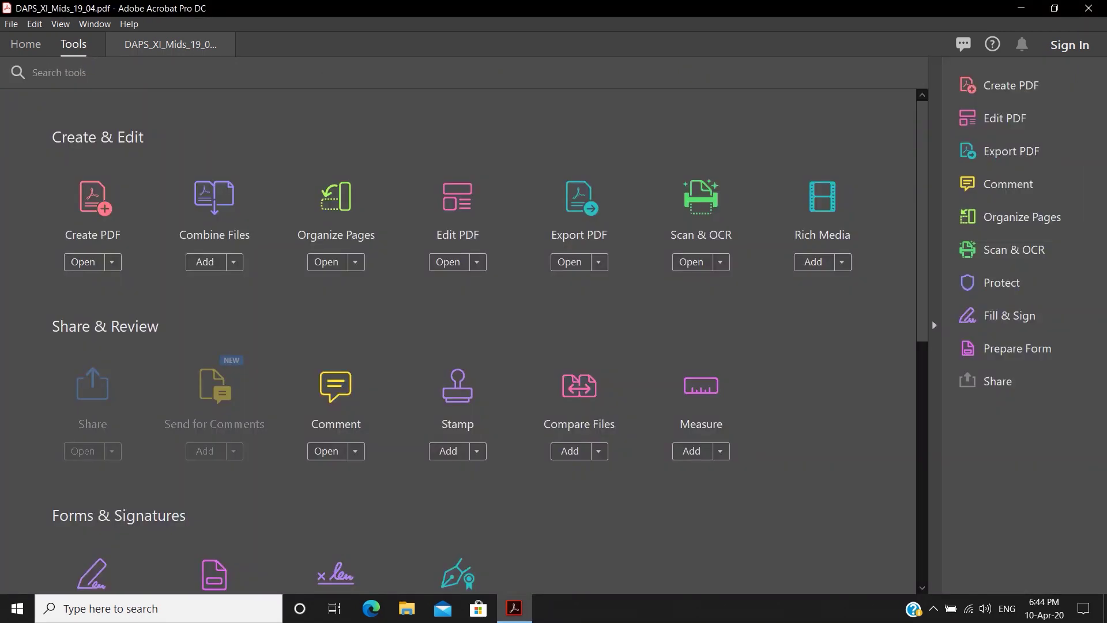
left_click(683, 8)
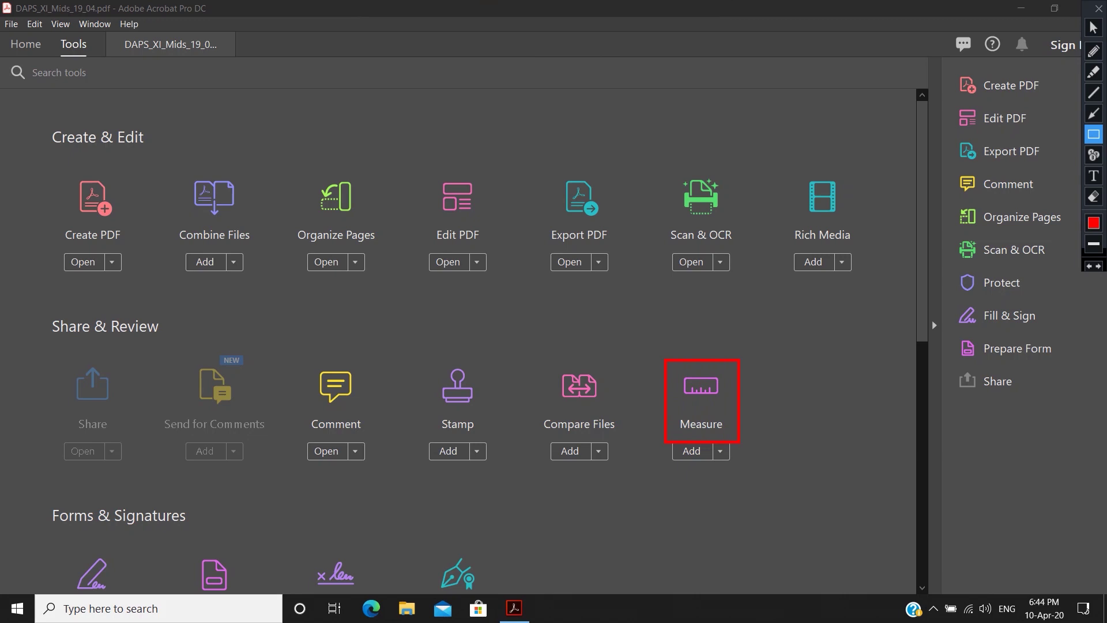
key("Escape")
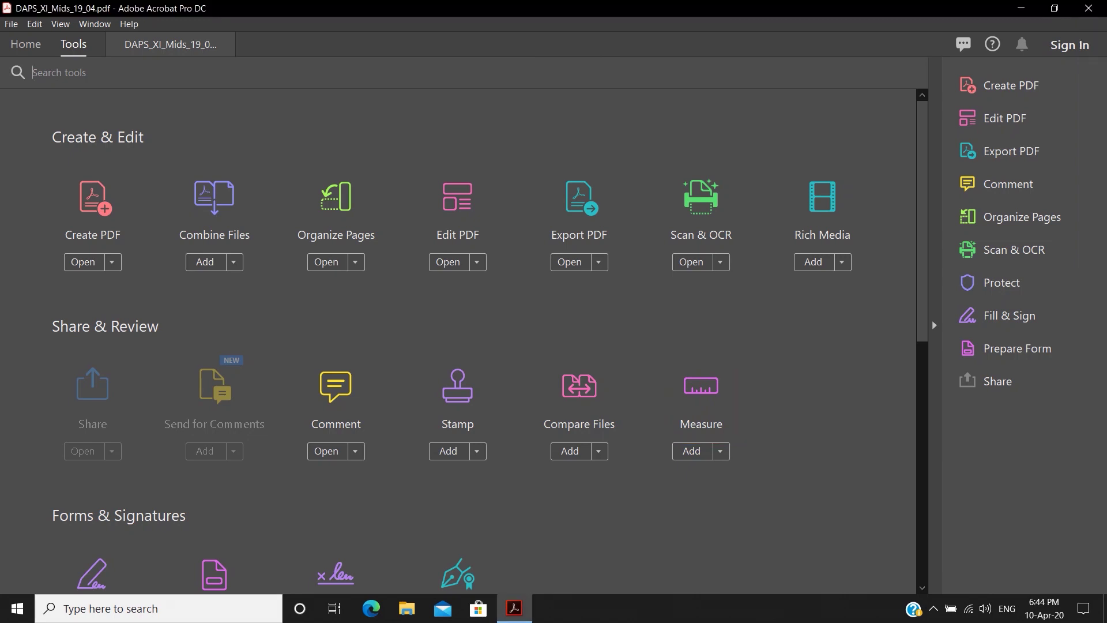
left_click(701, 388)
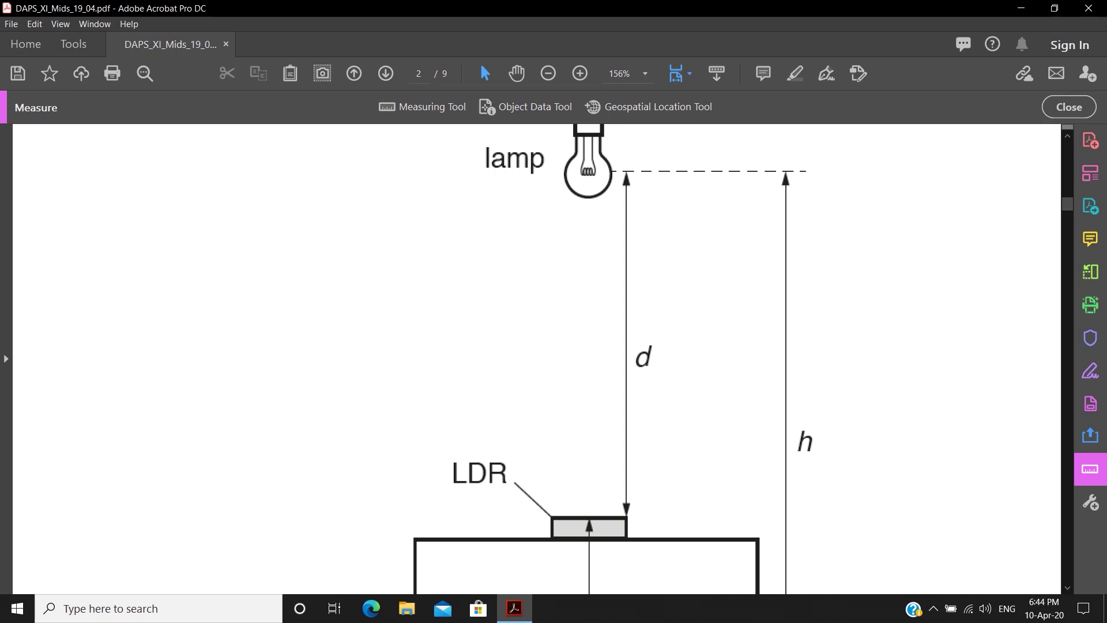
mouse_move(368, 90)
left_mouse_down()
mouse_move(395, 115)
mouse_move(474, 126)
left_mouse_up()
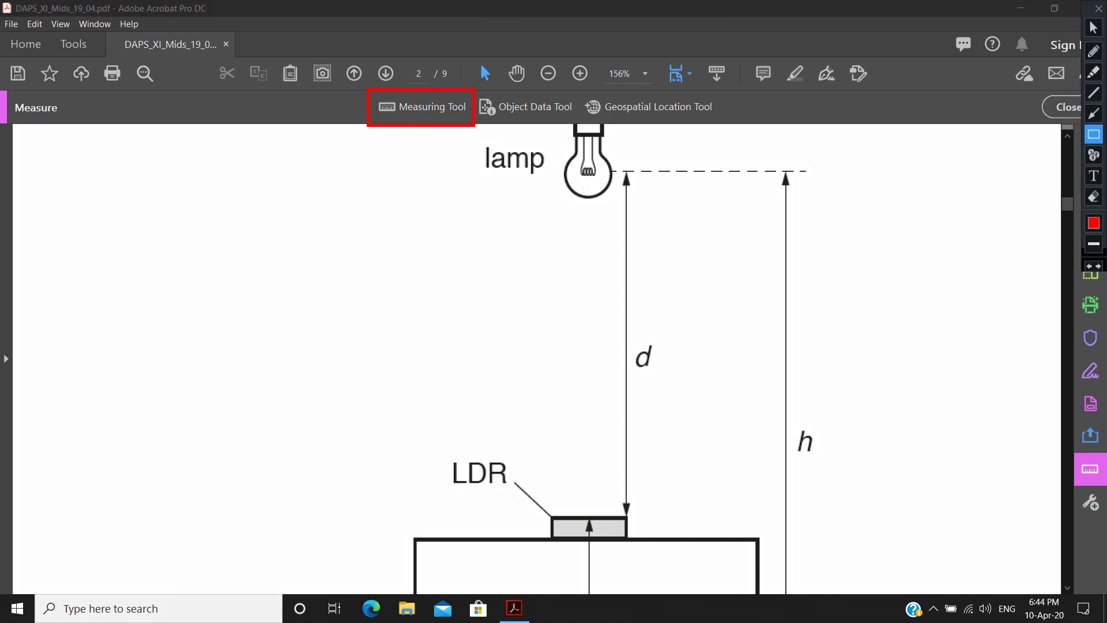
key("Escape")
left_click(422, 107)
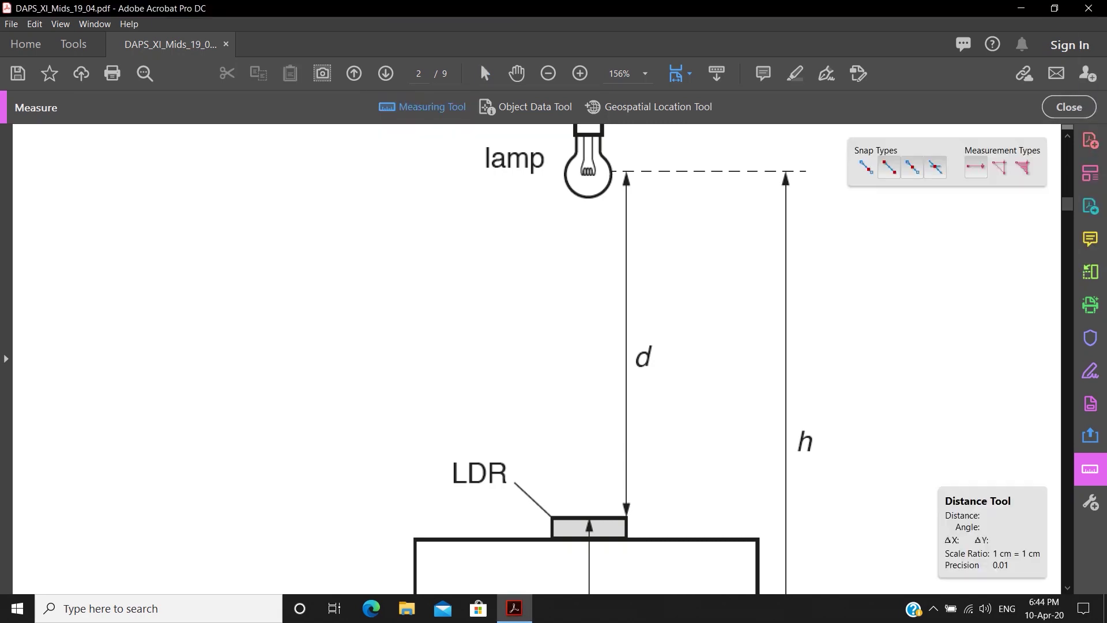
left_click(422, 107)
left_click(422, 108)
- Turn off path snapping and measure 7.07 cm from the lamp's dashed line to the LDR
key("ctrl+alt+d")
left_click_drag(849, 154, 876, 182)
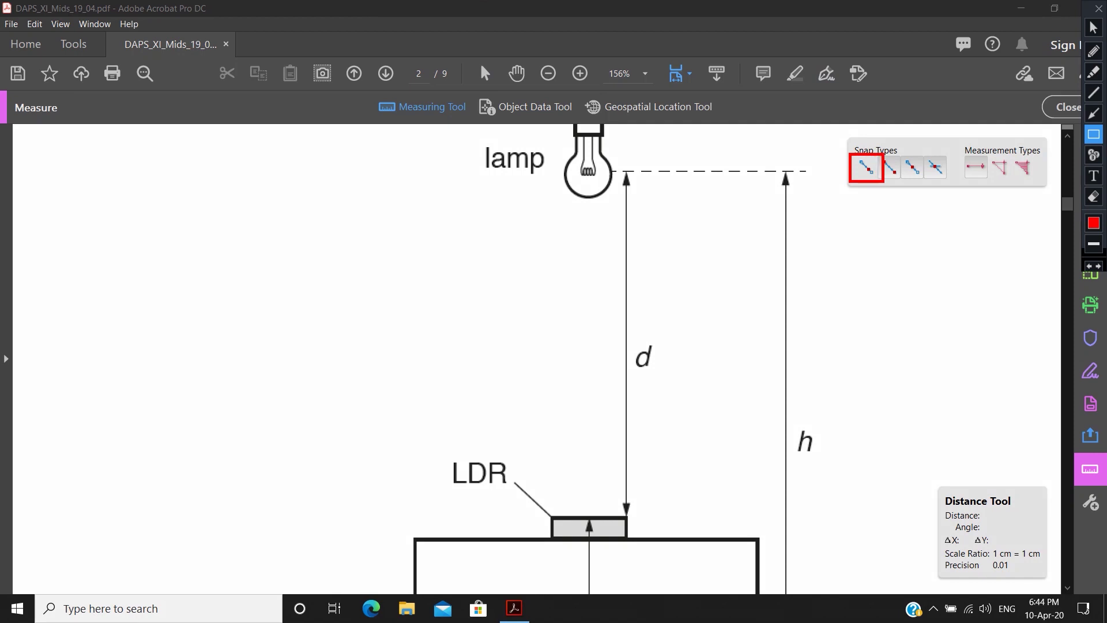
key("Escape")
left_click(867, 167)
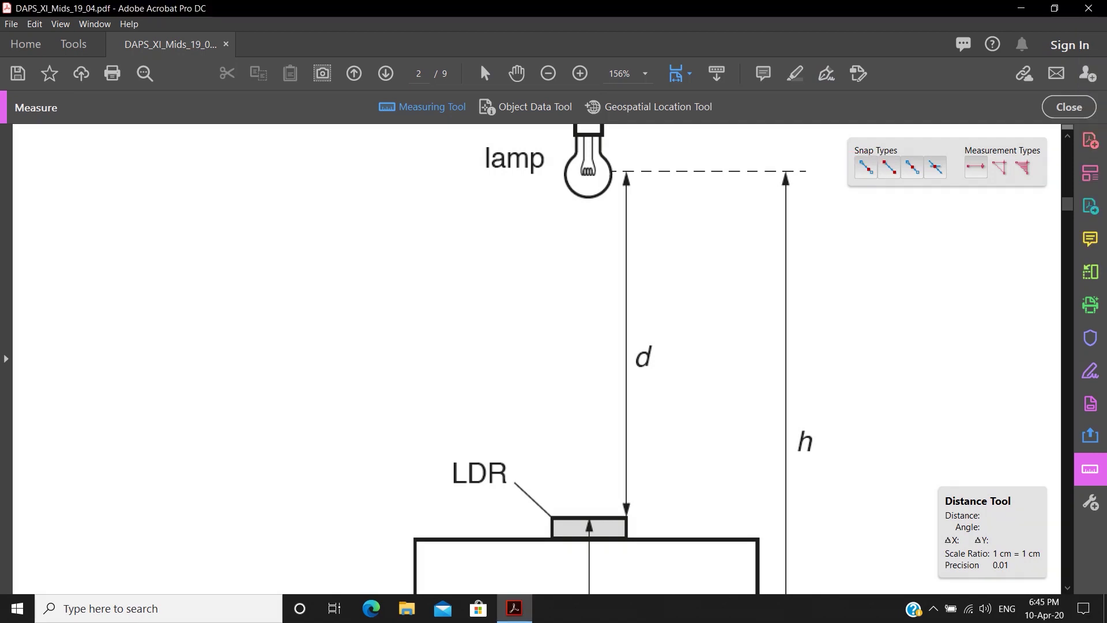
left_click(673, 171)
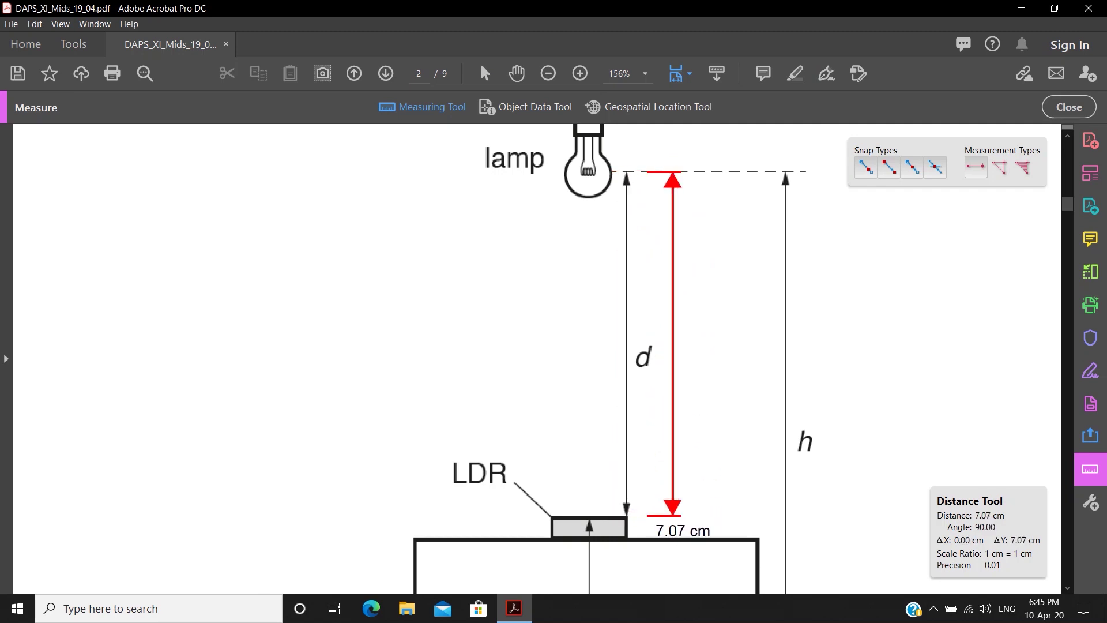
left_click(683, 515)
scroll(683, 515, "down", 2)
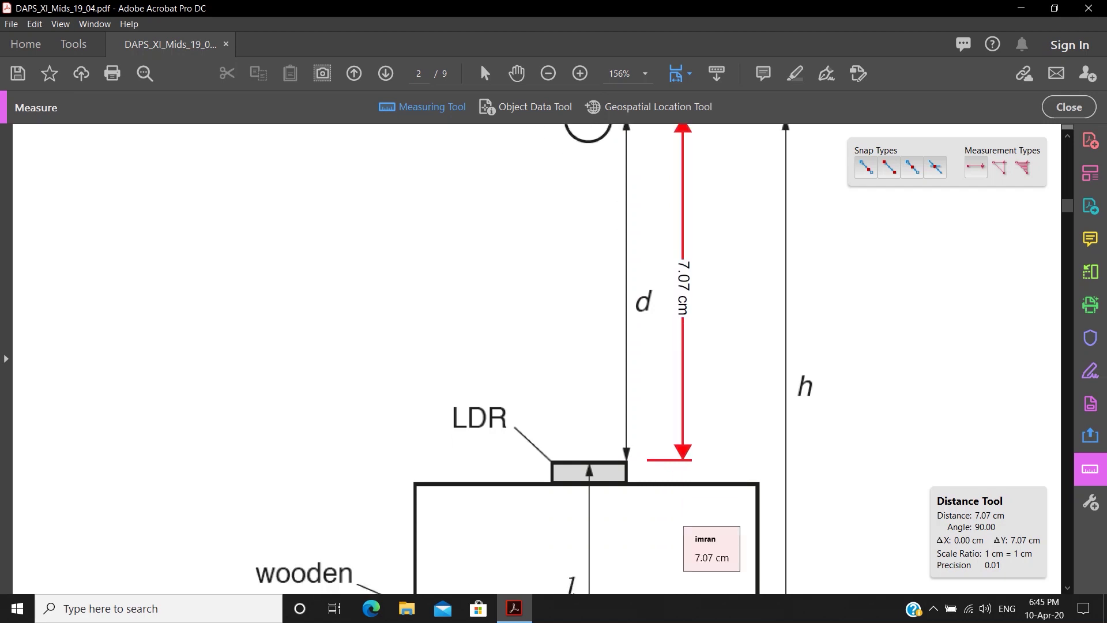
scroll(537, 358, "up", 3)
- Measure 11.82 cm from the dashed lamp line down to the bench, placed beside h
left_click(776, 199)
scroll(764, 574, "down", 9)
left_click(851, 526)
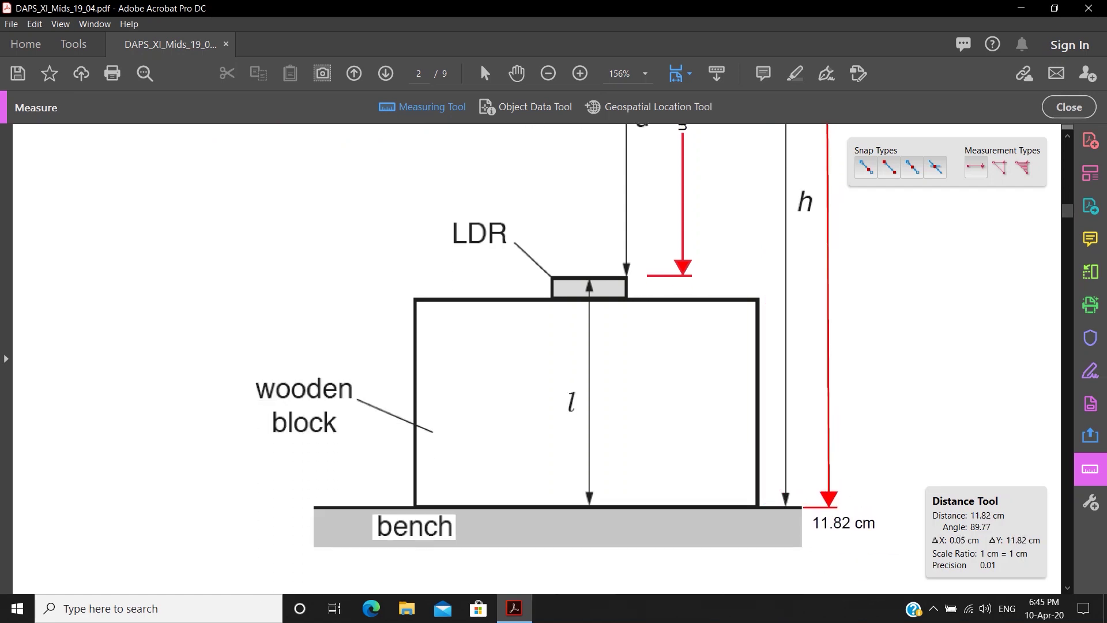
left_click(849, 519)
scroll(849, 519, "up", 3)
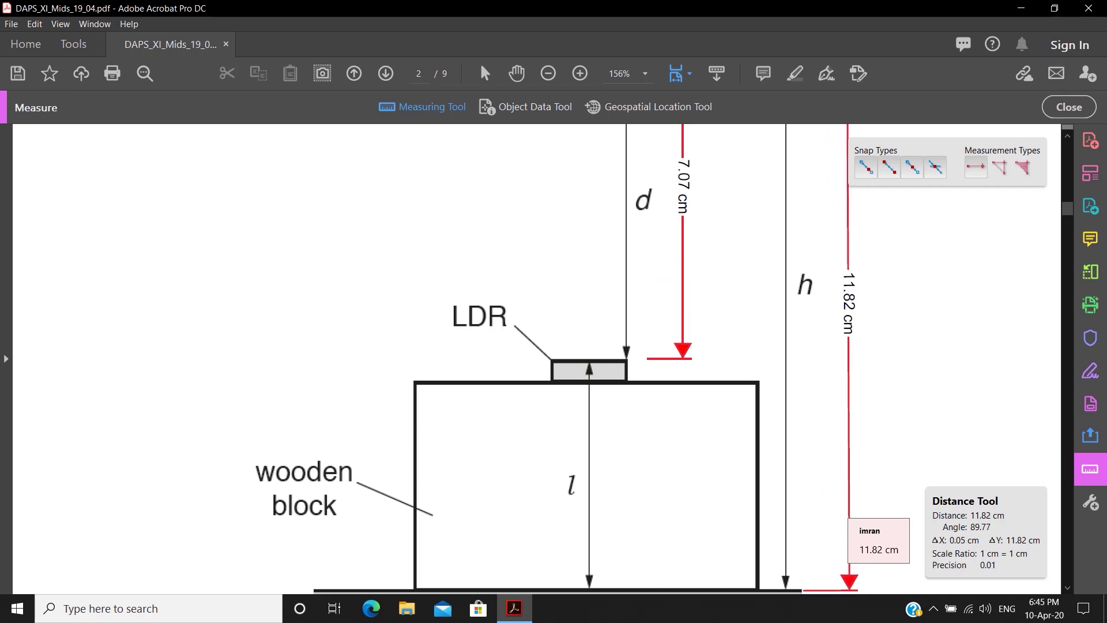
scroll(554, 358, "down", 12)
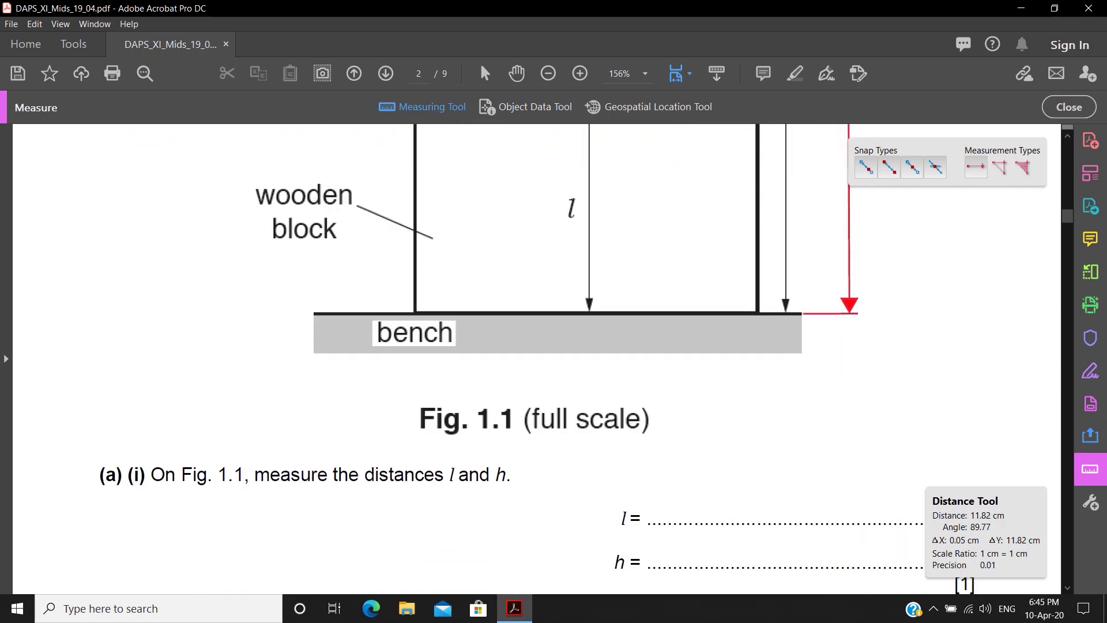
scroll(554, 358, "down", 2)
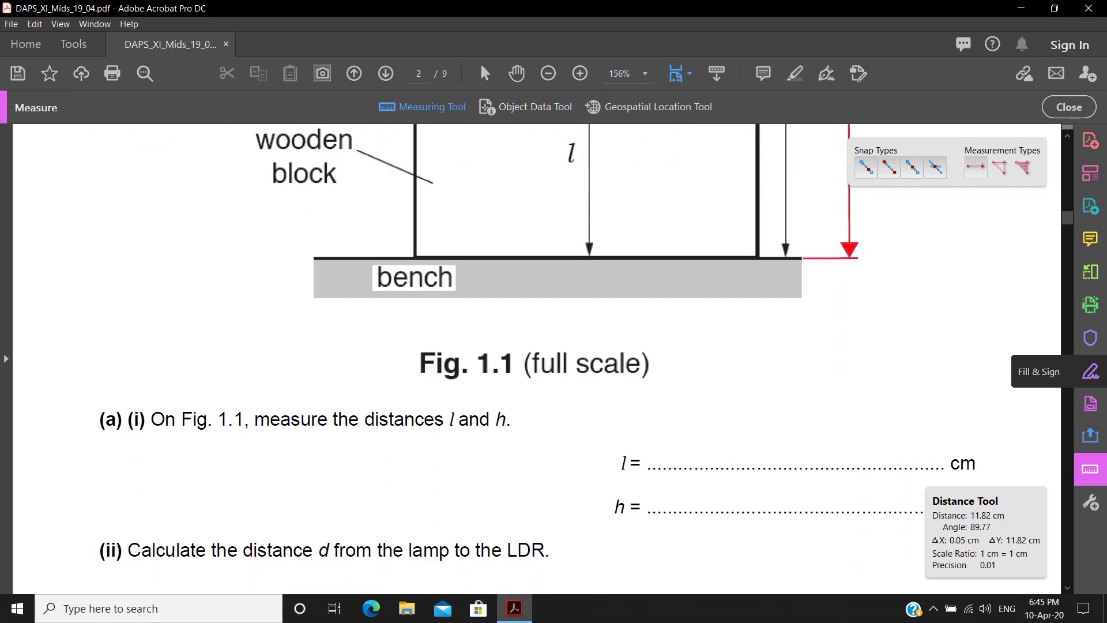
left_click(1090, 371)
- Fill in the form yourself, typing 7.07 cm on the l answer line
left_click(444, 486)
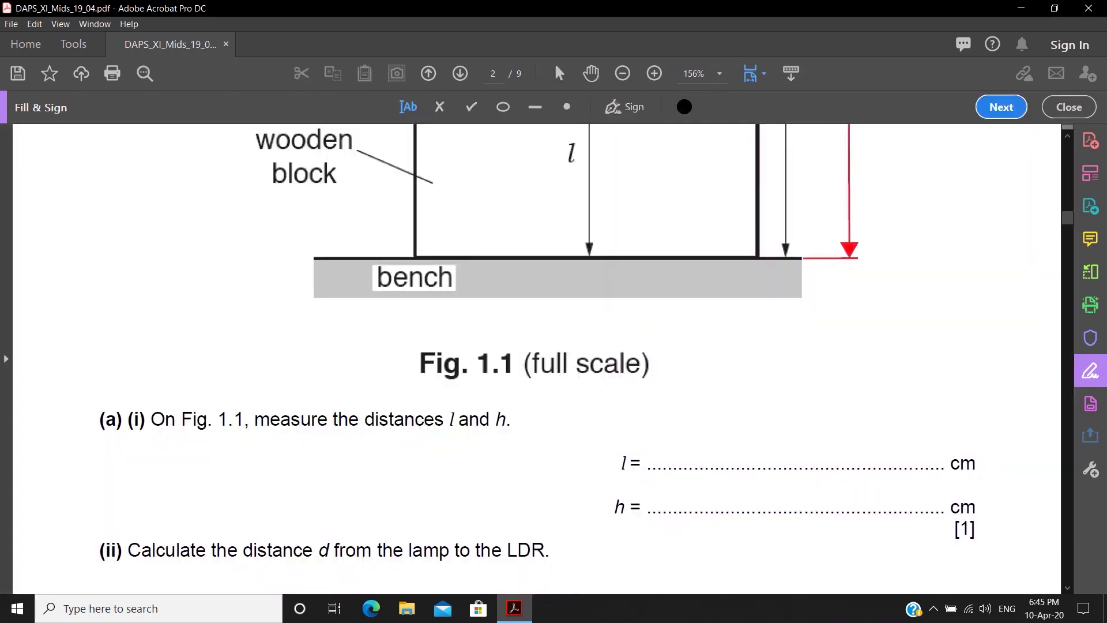
left_click(688, 454)
scroll(554, 346, "up", 6)
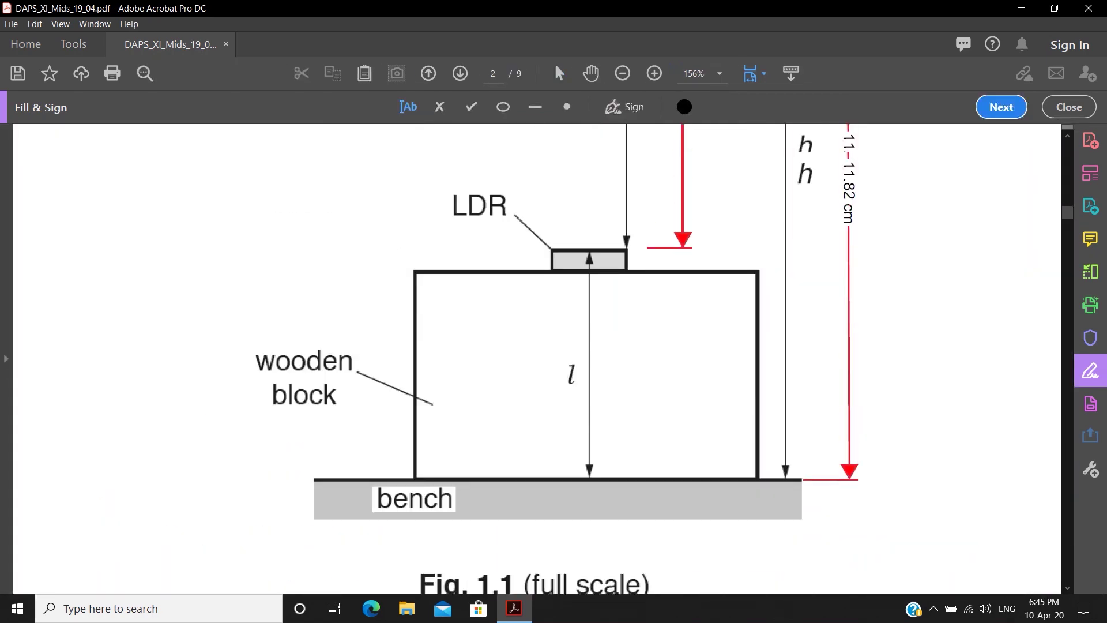
scroll(554, 346, "down", 6)
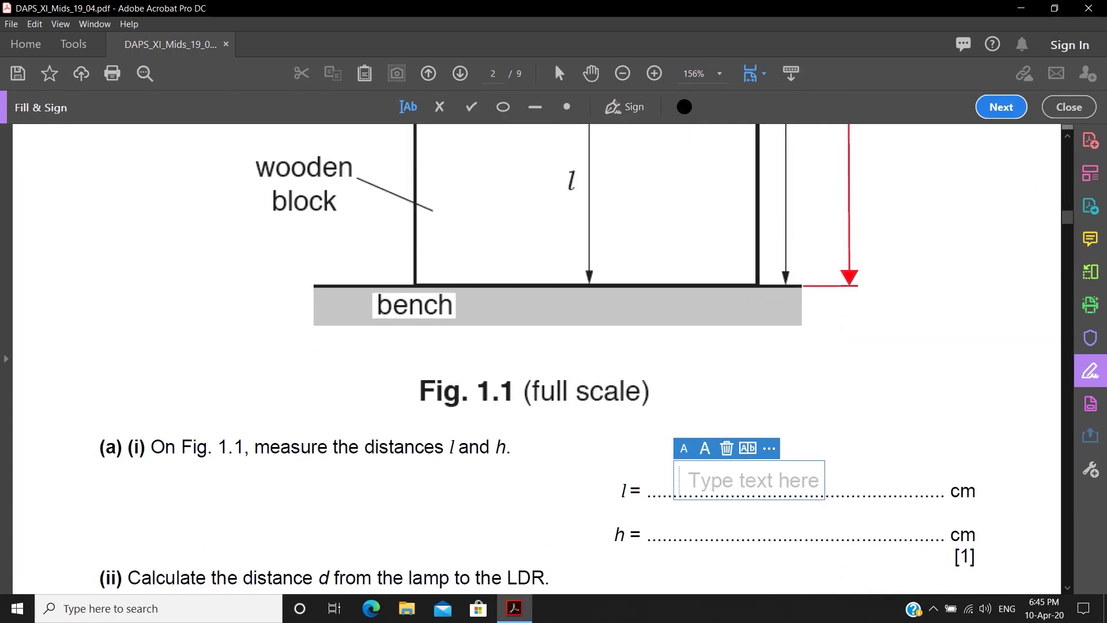
type("7.07 CM")
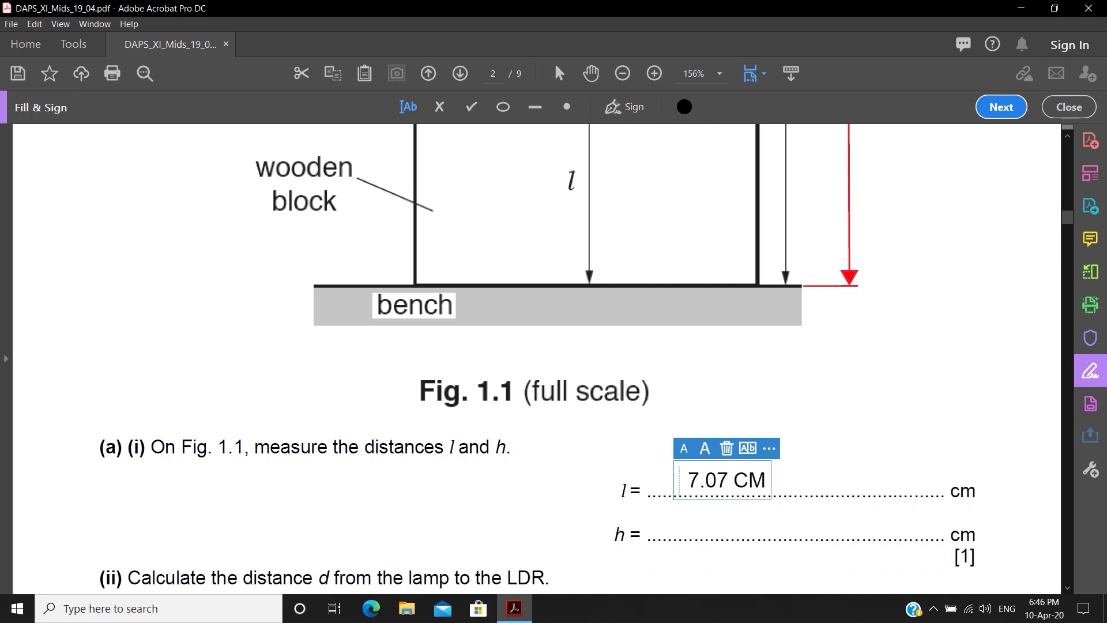
key("BackSpace")
key("BackSpace")
type("cm")
scroll(536, 357, "up", 5)
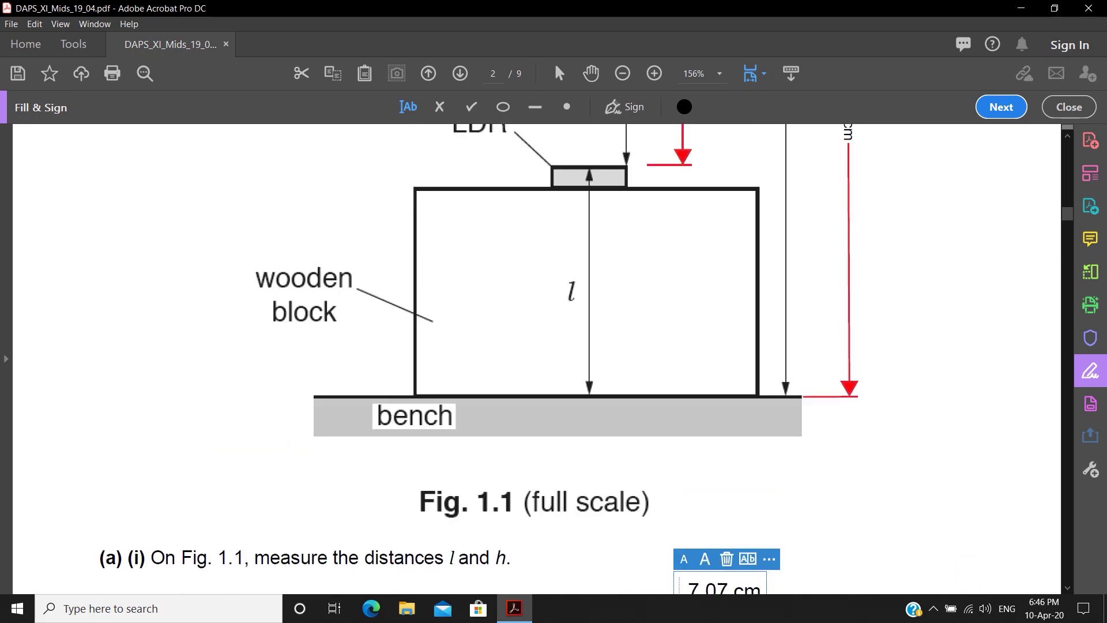
scroll(553, 358, "down", 5)
- Enter h = 11.82 cm, the working 11.82 - 7.07, and d = 4.75
left_click(687, 445)
type("11.82 cm")
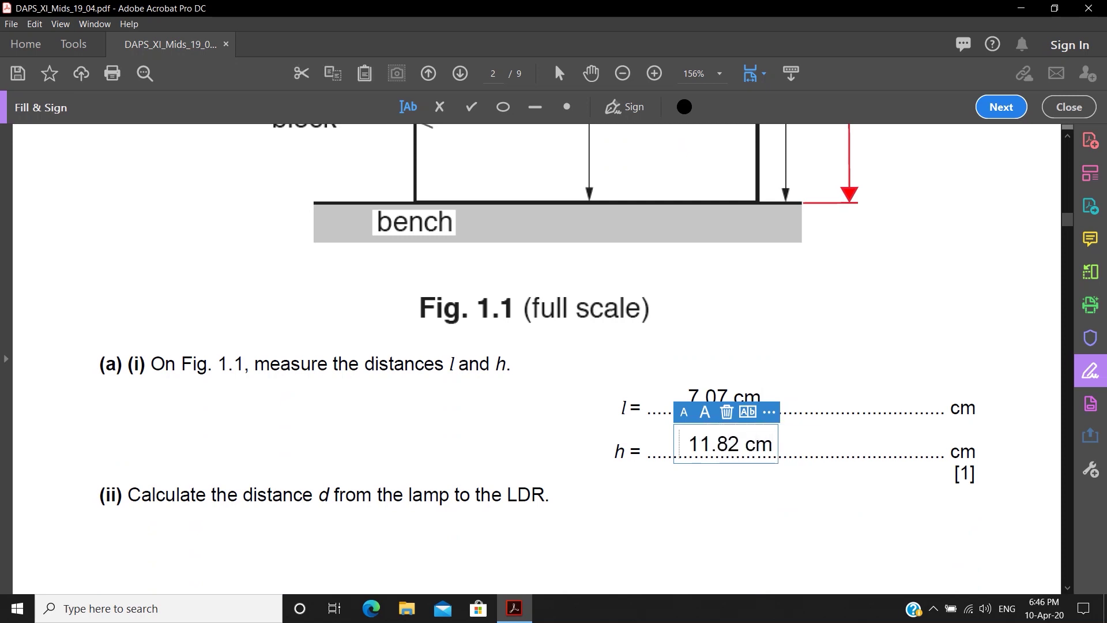
key("Escape")
scroll(537, 357, "down", 4)
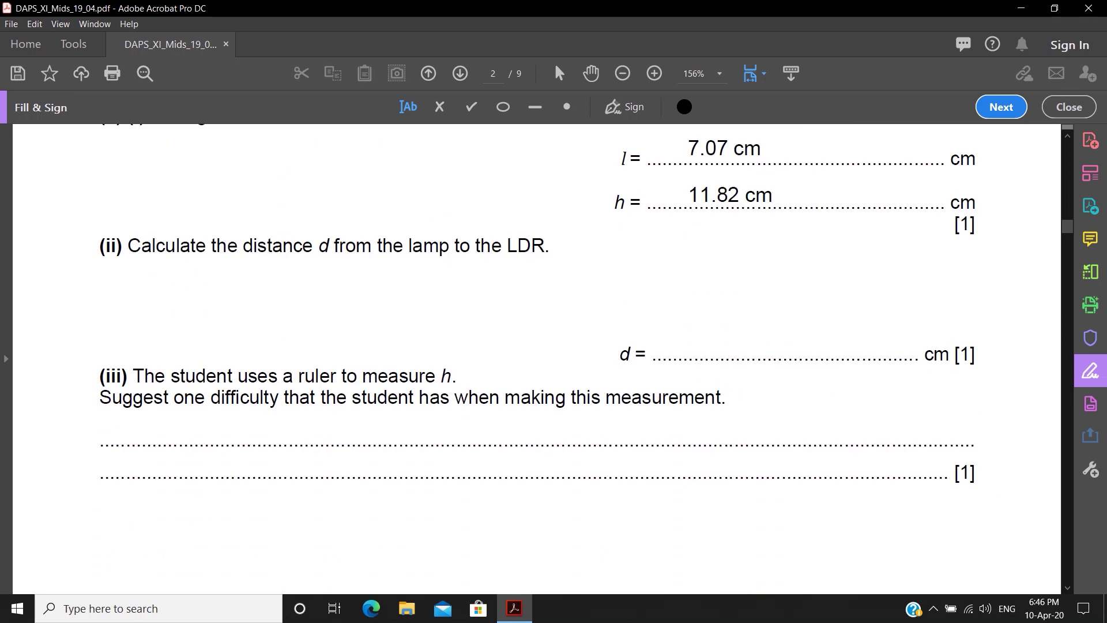
left_click(264, 309)
left_click(145, 289)
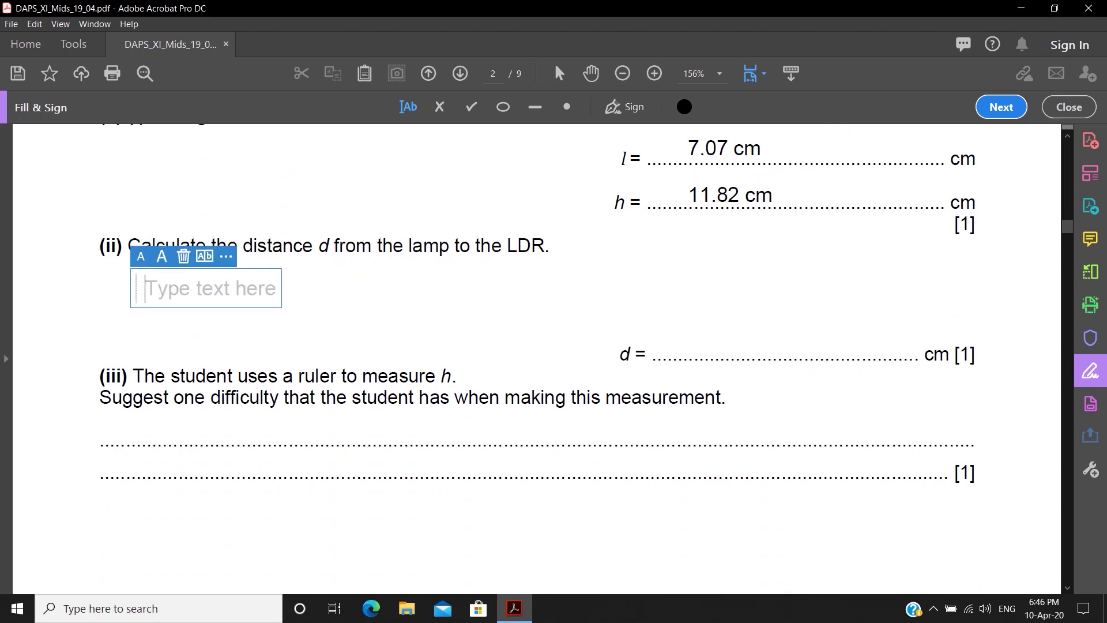
type("1")
type("11.82")
type("+")
key("BackSpace")
type("- 7.07")
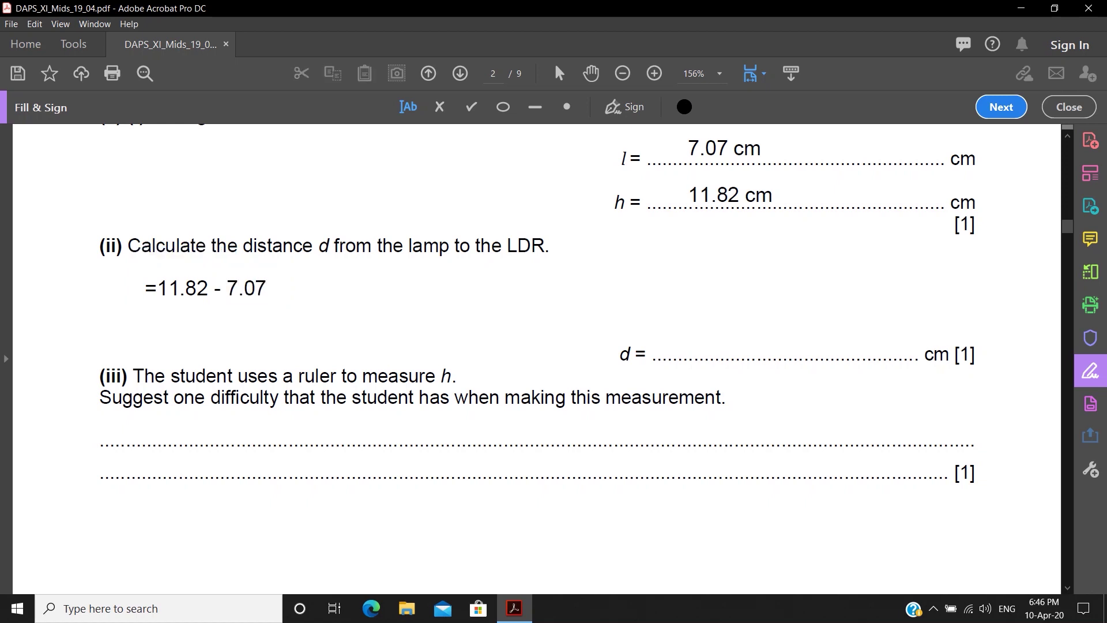
left_click(699, 342)
type("4.75")
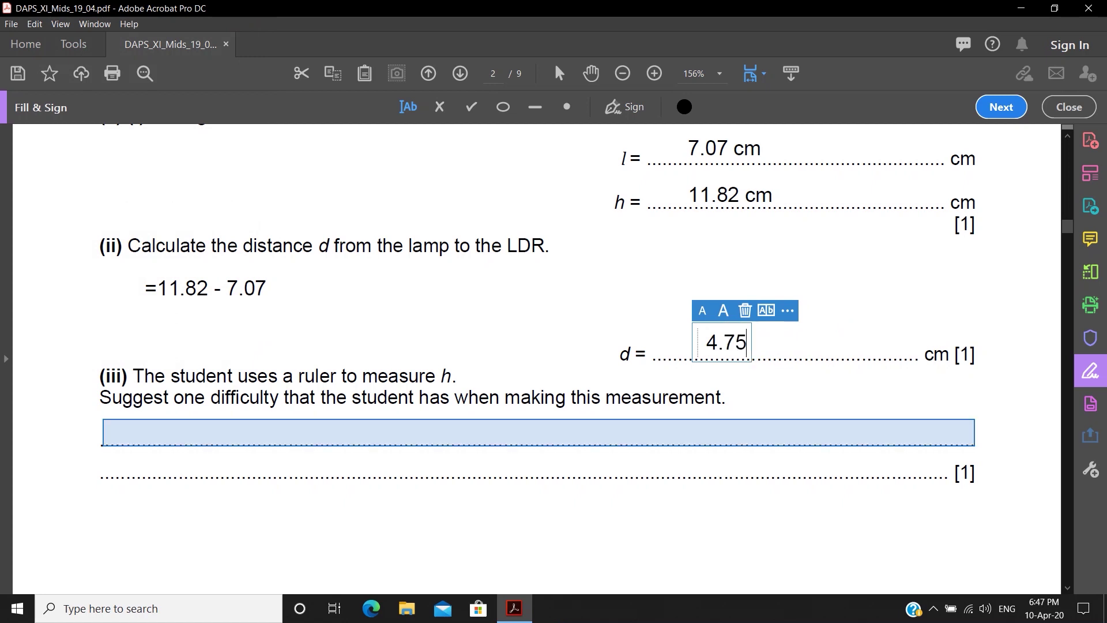
- Type sample answer text across both part (iii) answer lines
left_click(98, 433)
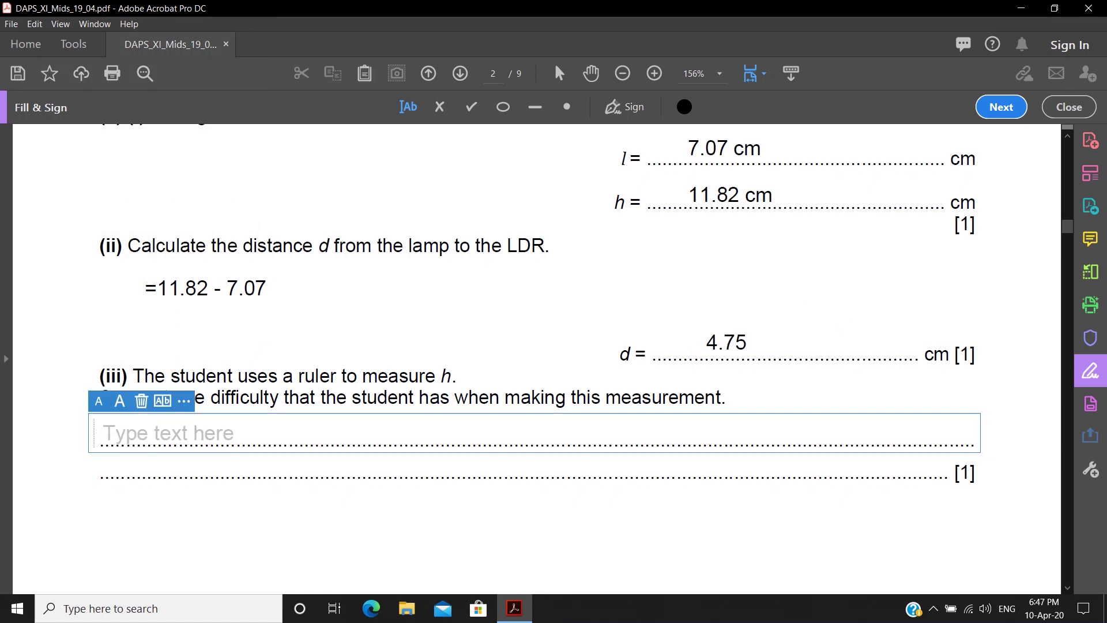
type("you can ")
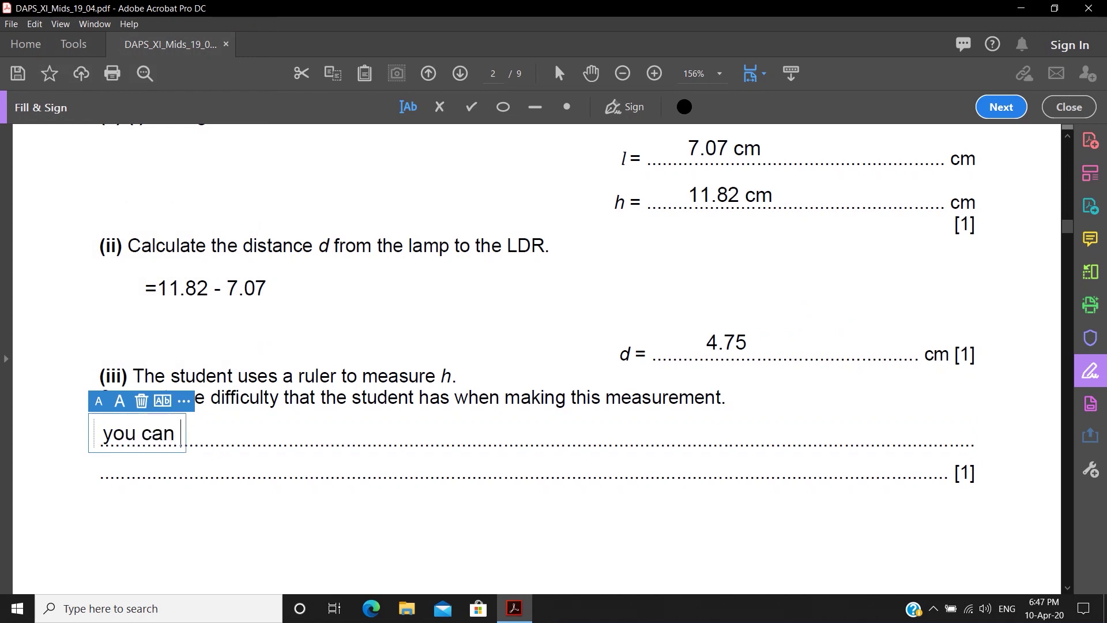
type("write the answer ")
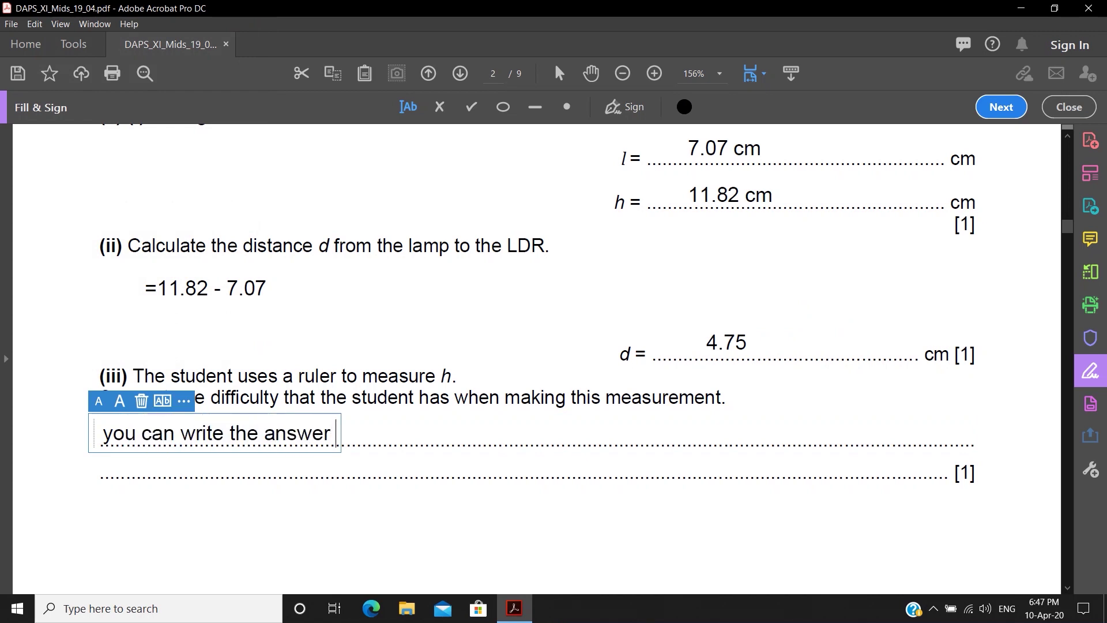
type("of this questino in her e df")
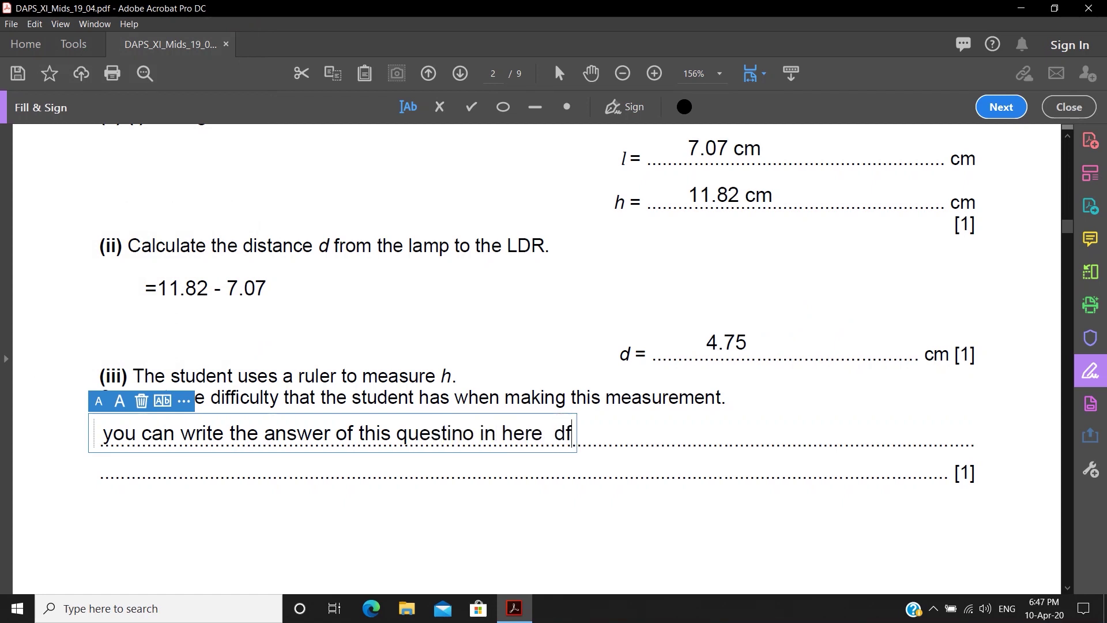
type("adf dffadfd dafdfa dafaf dafafd dfdfd")
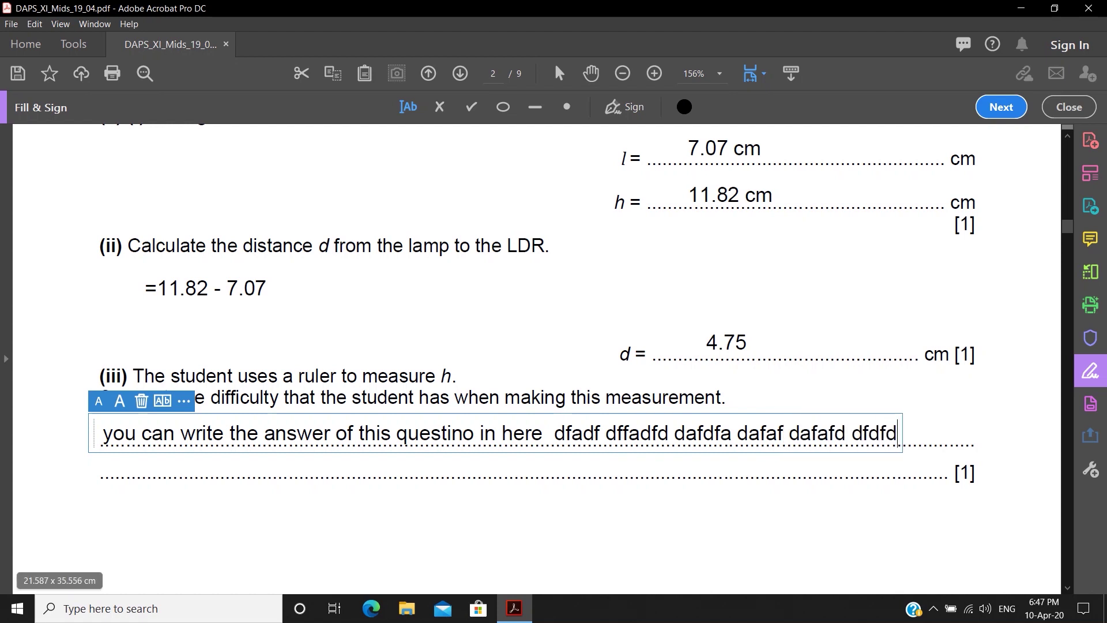
key("Return")
type("sdafa sdfa ddfa")
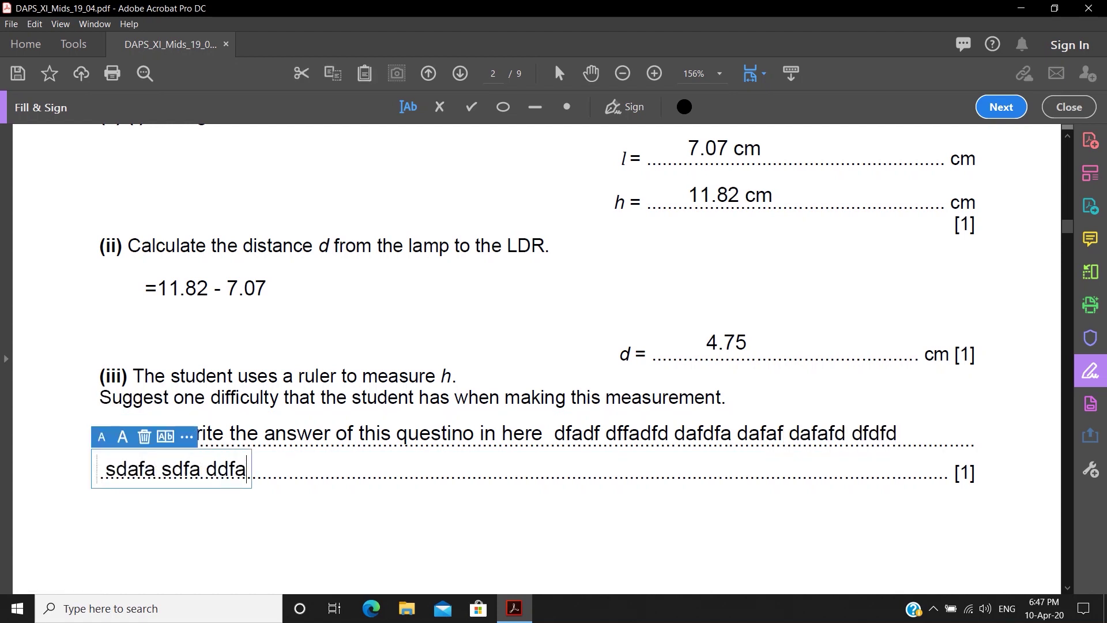
type("d dfadfa dfdsf dfas dfdf dfdafd")
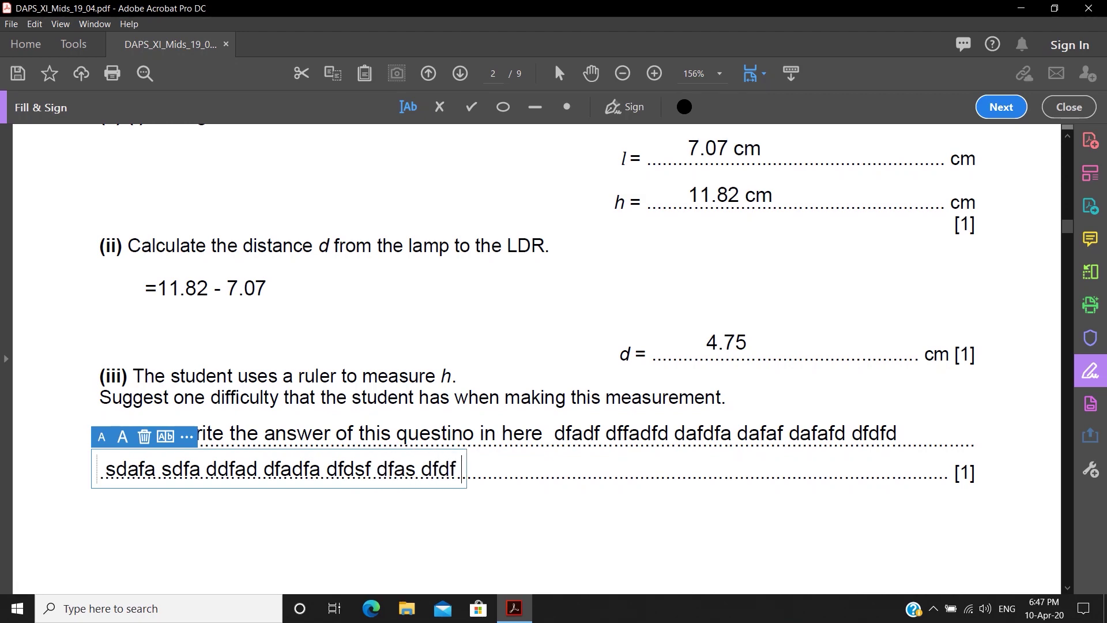
- Finish the answer text and scroll to the Fig. 1.2 circuit question on page 3
key("Escape")
scroll(537, 358, "down", 1)
scroll(536, 358, "down", 15)
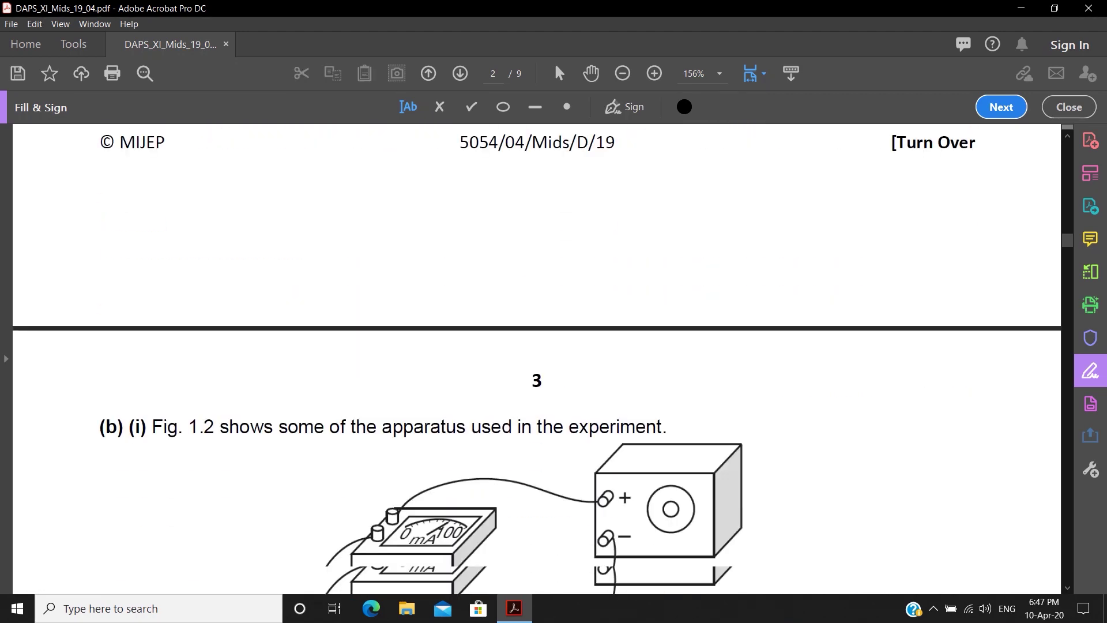
scroll(536, 358, "down", 12)
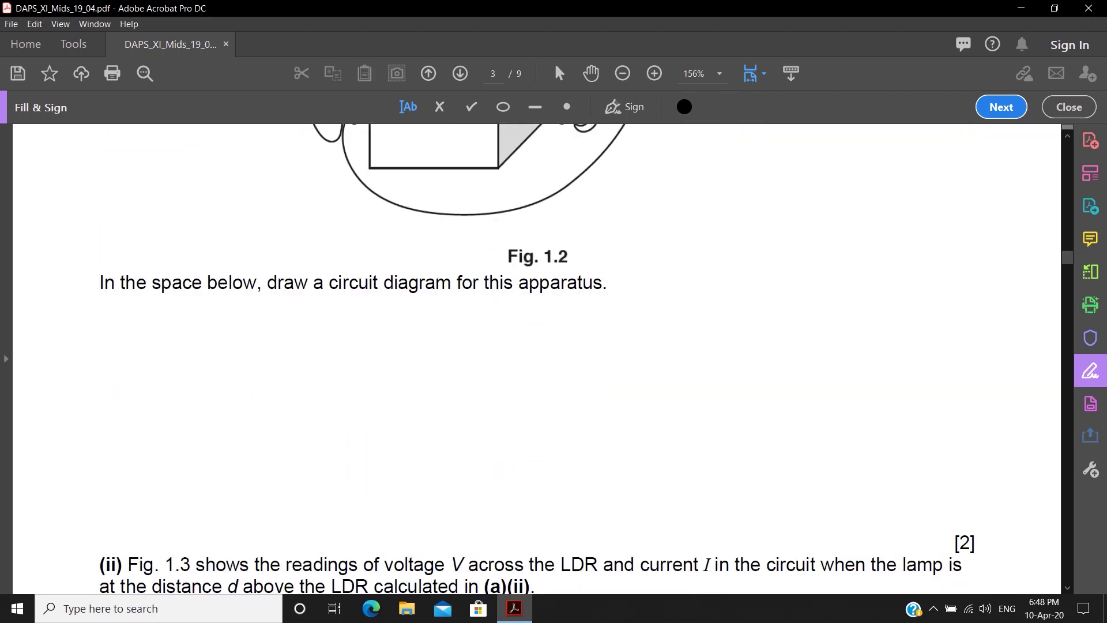
scroll(537, 357, "up", 1)
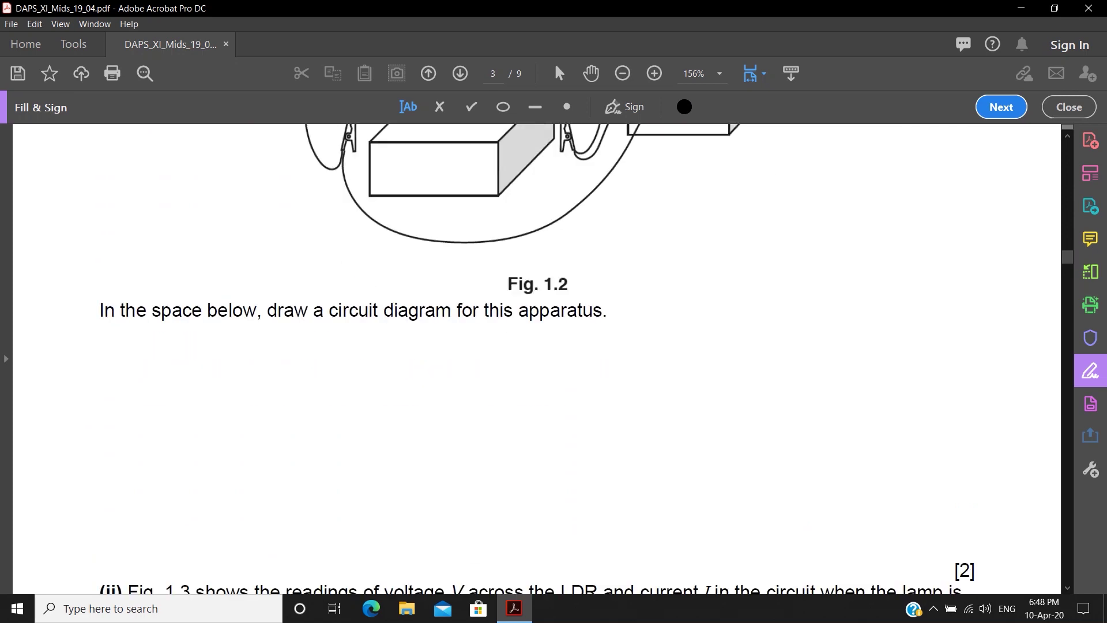
left_click_drag(312, 295, 608, 328)
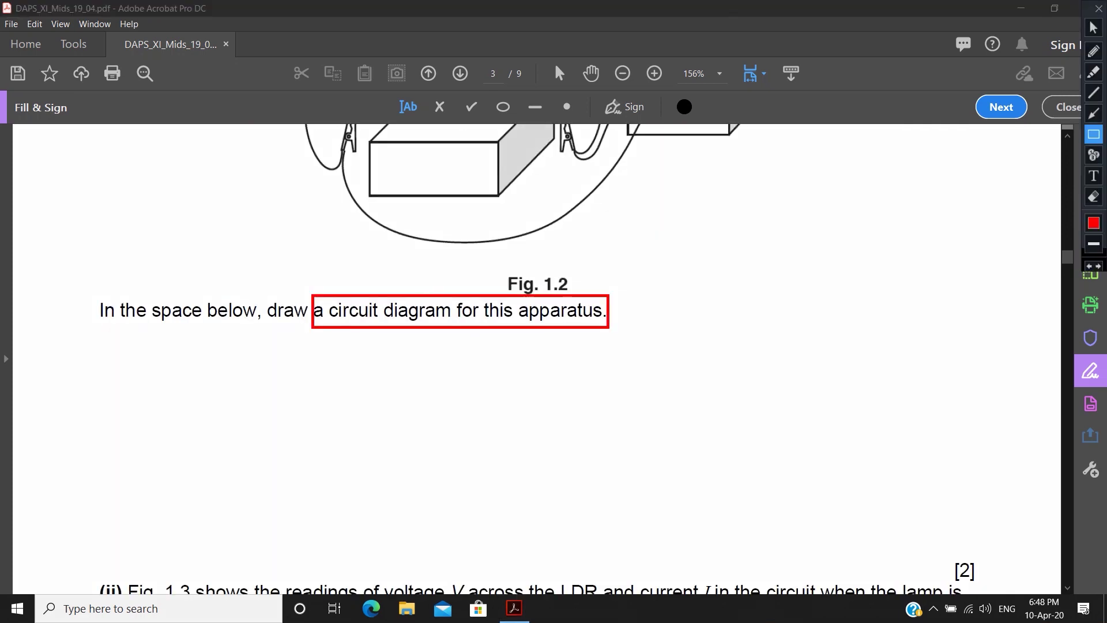
scroll(536, 357, "up", 8)
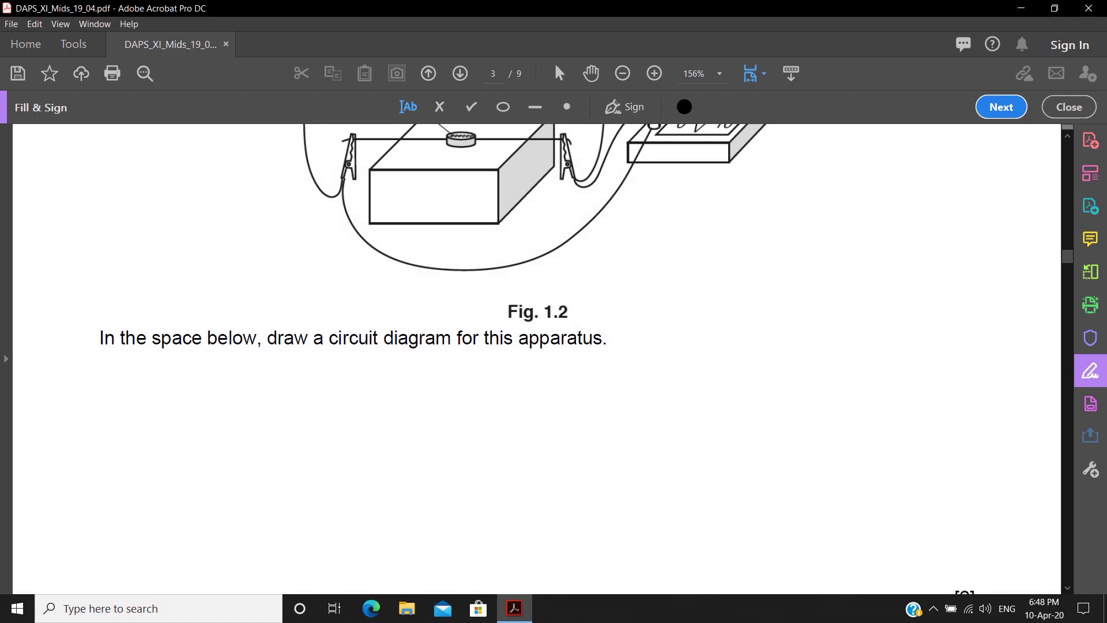
scroll(536, 358, "down", 9)
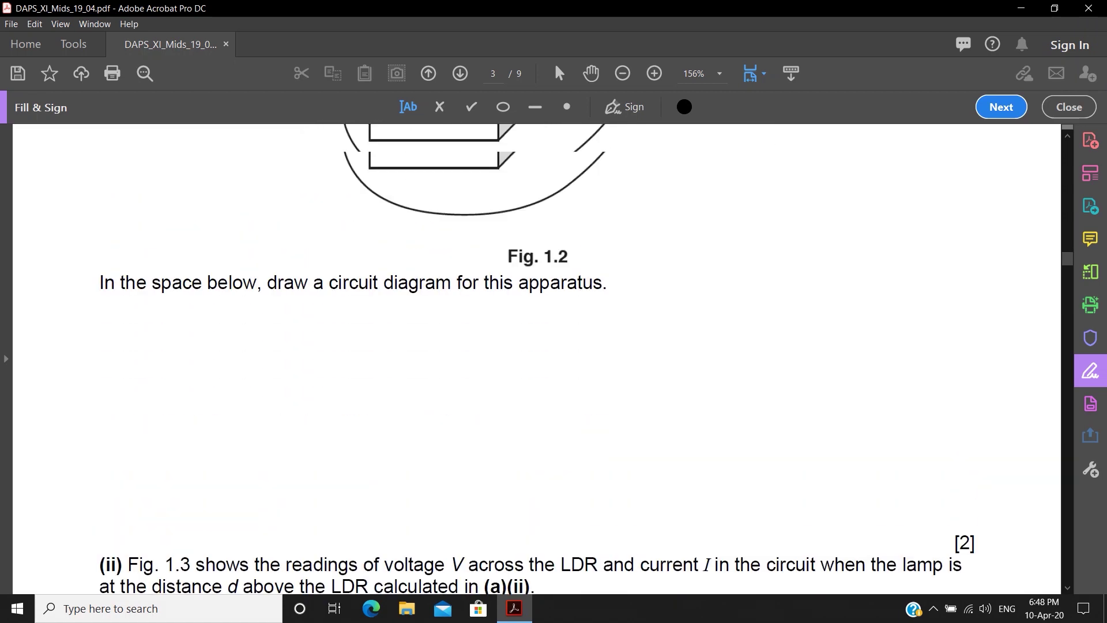
- Select the freehand Pencil tool from the Comment tools
left_click(1091, 239)
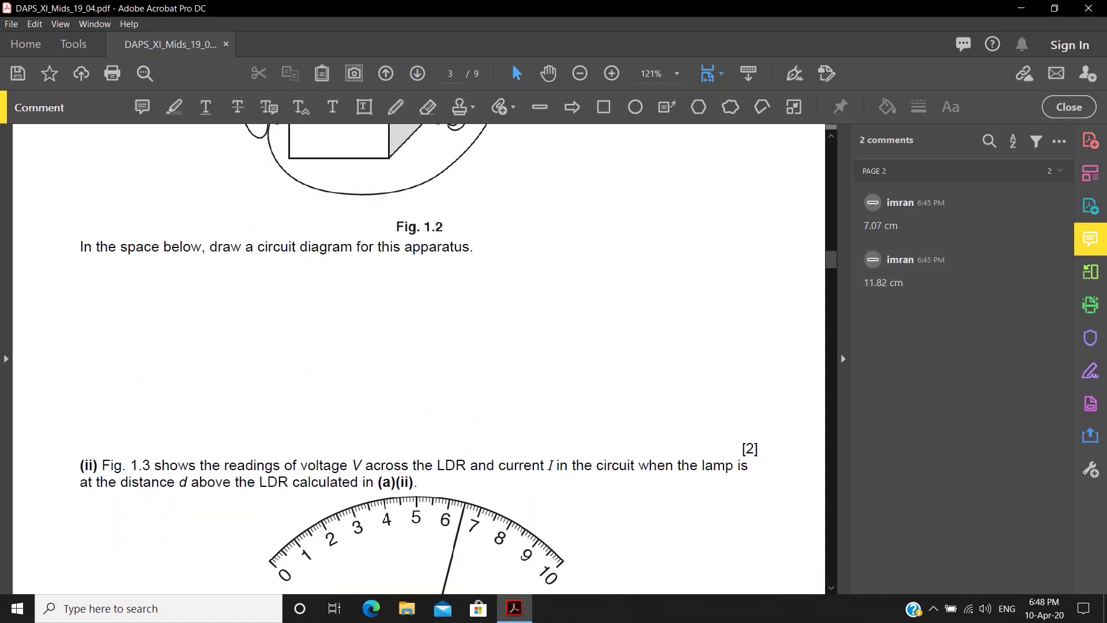
left_click(620, 9)
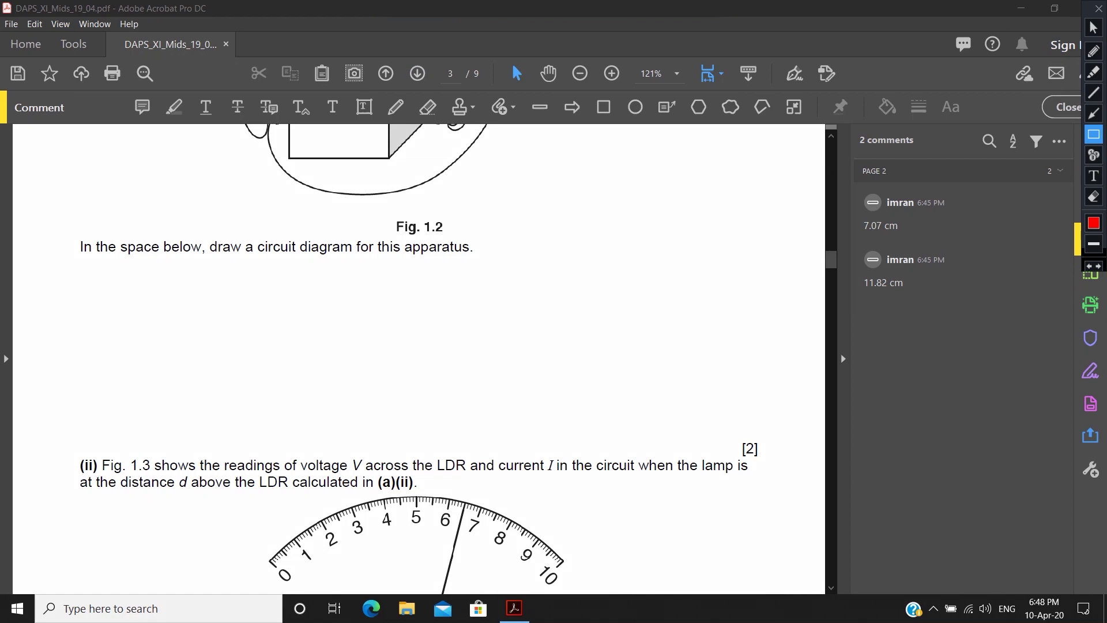
left_click_drag(381, 91, 411, 121)
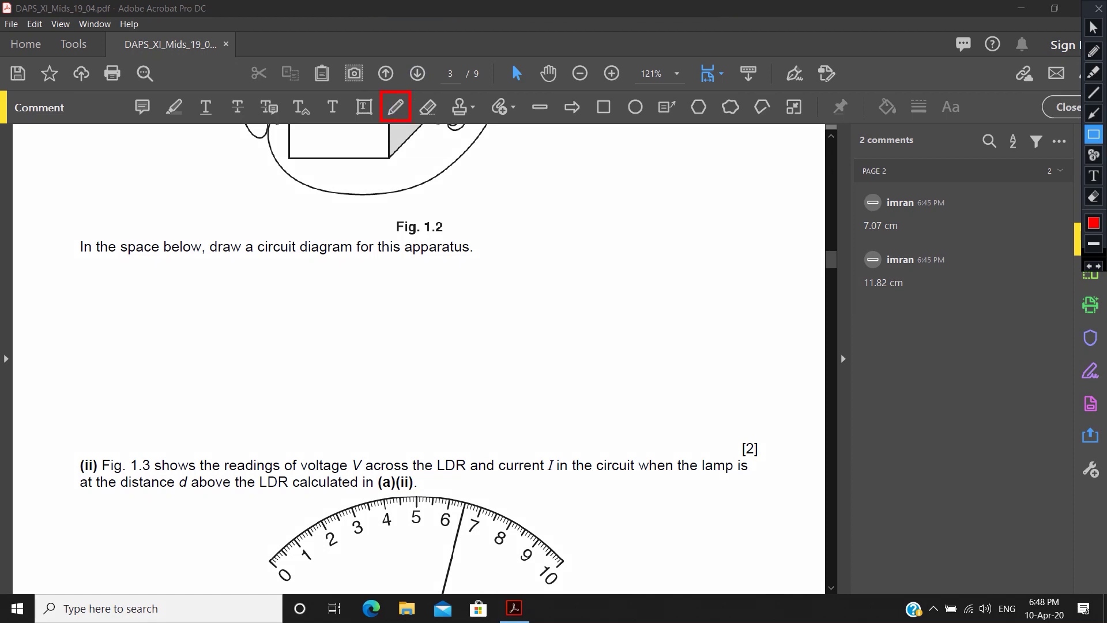
key("Escape")
left_click(396, 107)
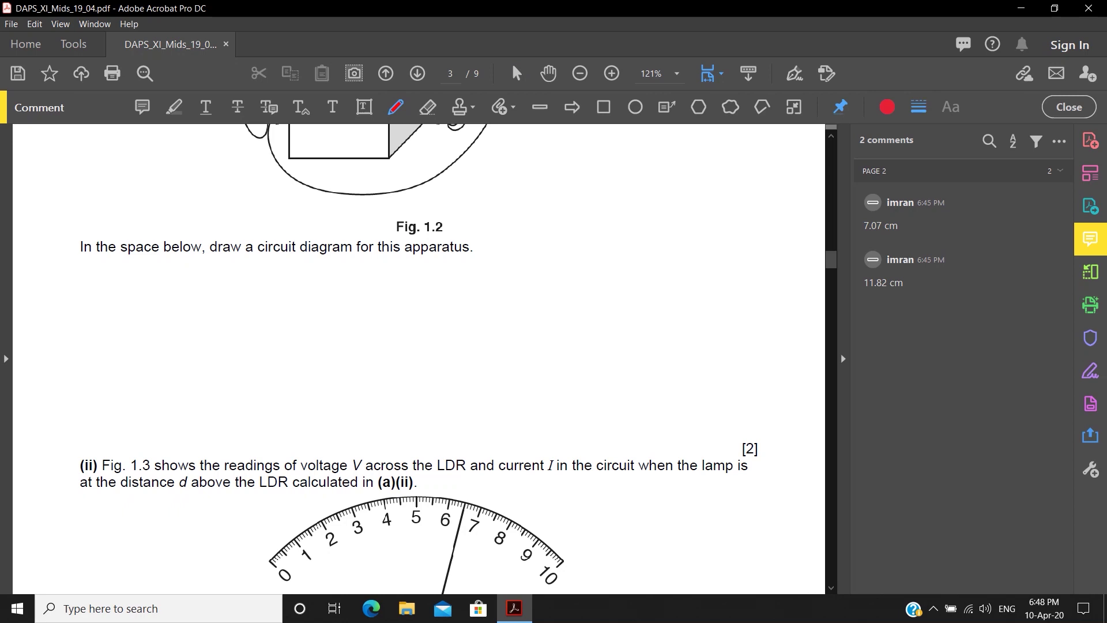
- Sketch the red circuit below Fig. 1.2: wires, a looped component symbol, and connecting strokes
left_click_drag(230, 302, 295, 300)
mouse_move(232, 288)
left_mouse_down()
mouse_move(235, 339)
mouse_move(162, 375)
mouse_move(250, 405)
left_mouse_up()
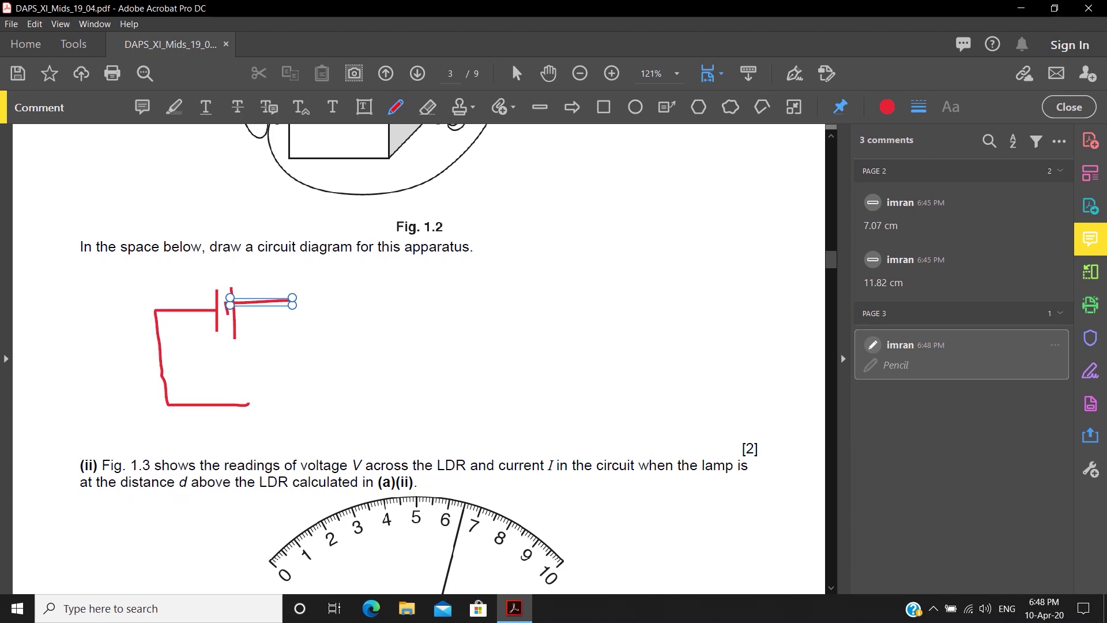
left_click_drag(361, 378, 344, 401)
mouse_move(295, 300)
left_mouse_down()
mouse_move(462, 289)
mouse_move(568, 339)
mouse_move(417, 405)
mouse_move(372, 398)
left_mouse_up()
mouse_move(456, 311)
left_mouse_down()
mouse_move(507, 319)
mouse_move(513, 383)
mouse_move(553, 384)
left_mouse_up()
scroll(553, 384, "down", 9)
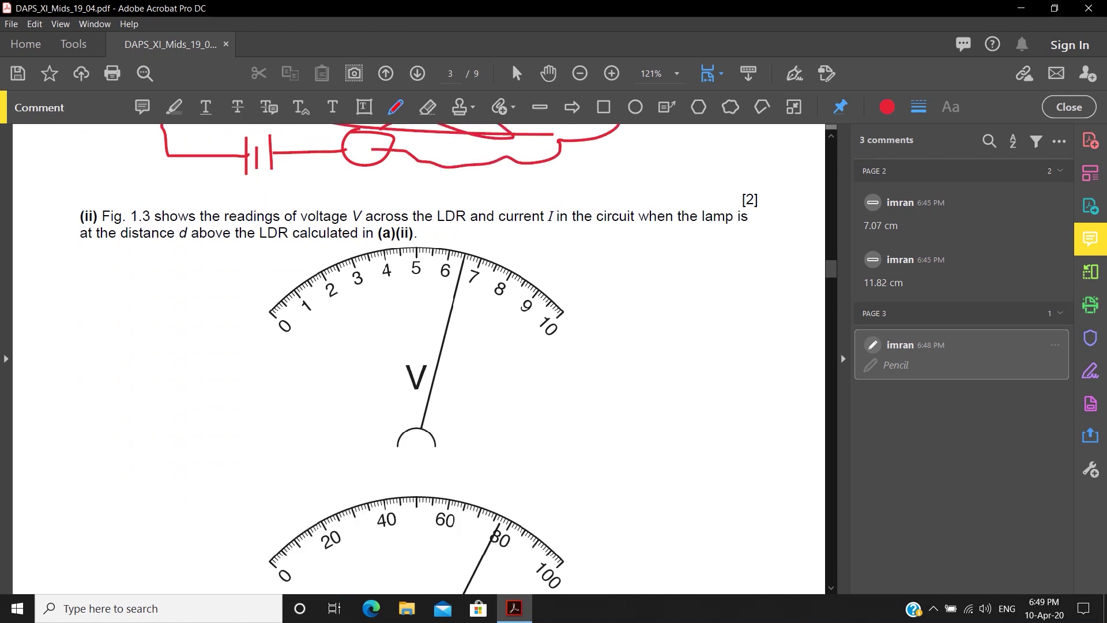
scroll(553, 384, "down", 6)
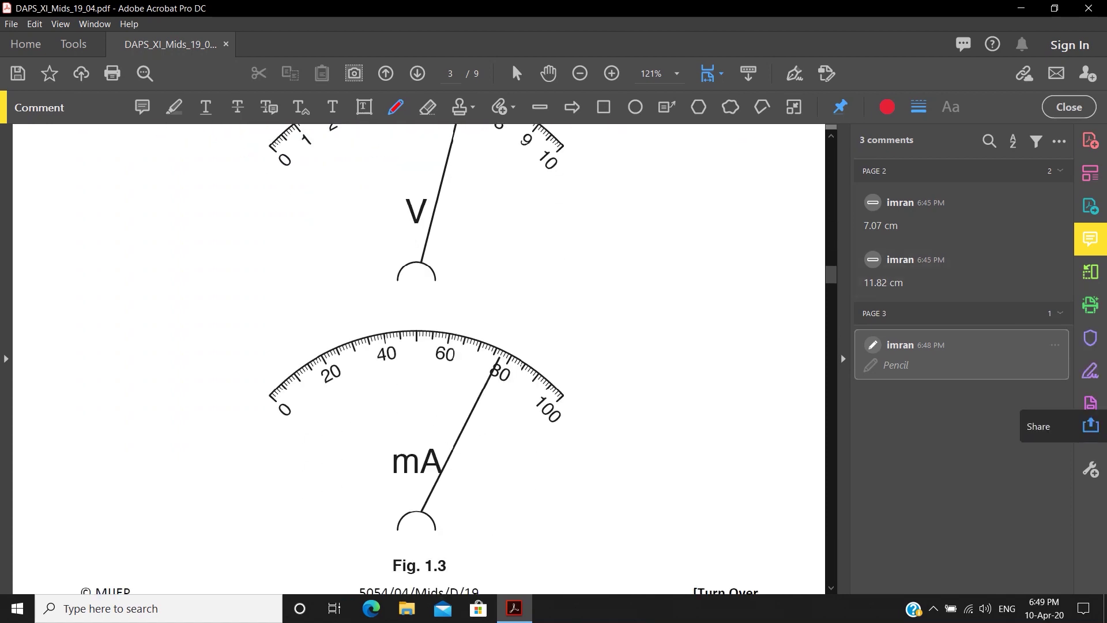
left_click(1090, 371)
- Enter V = 56 and I = 67 on page 4's answer lines
left_click(440, 484)
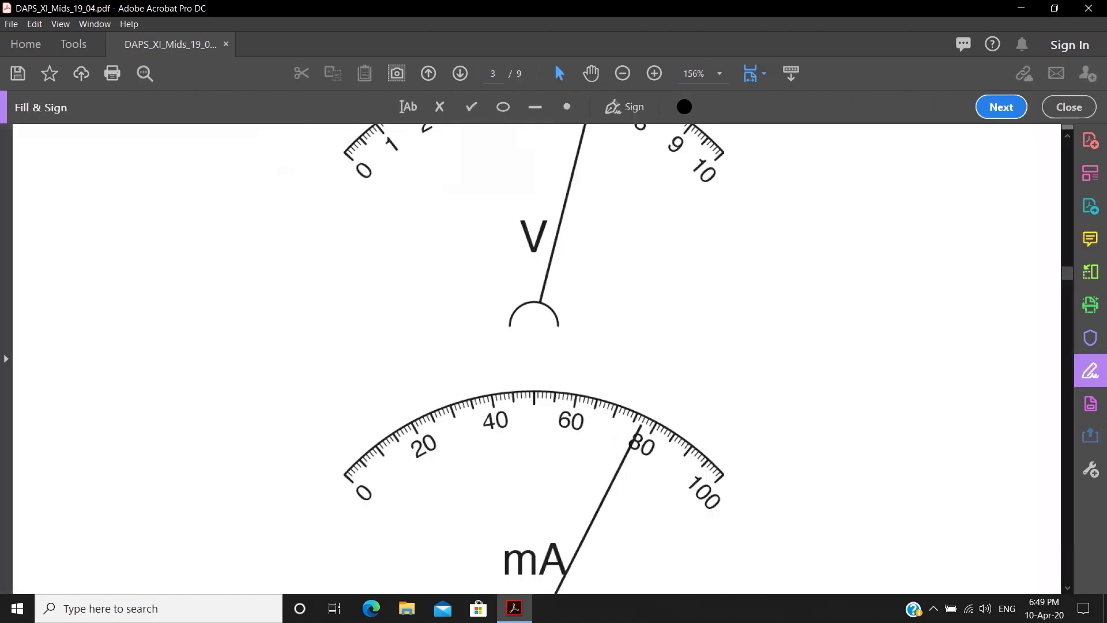
scroll(537, 359, "down", 6)
left_click(705, 349)
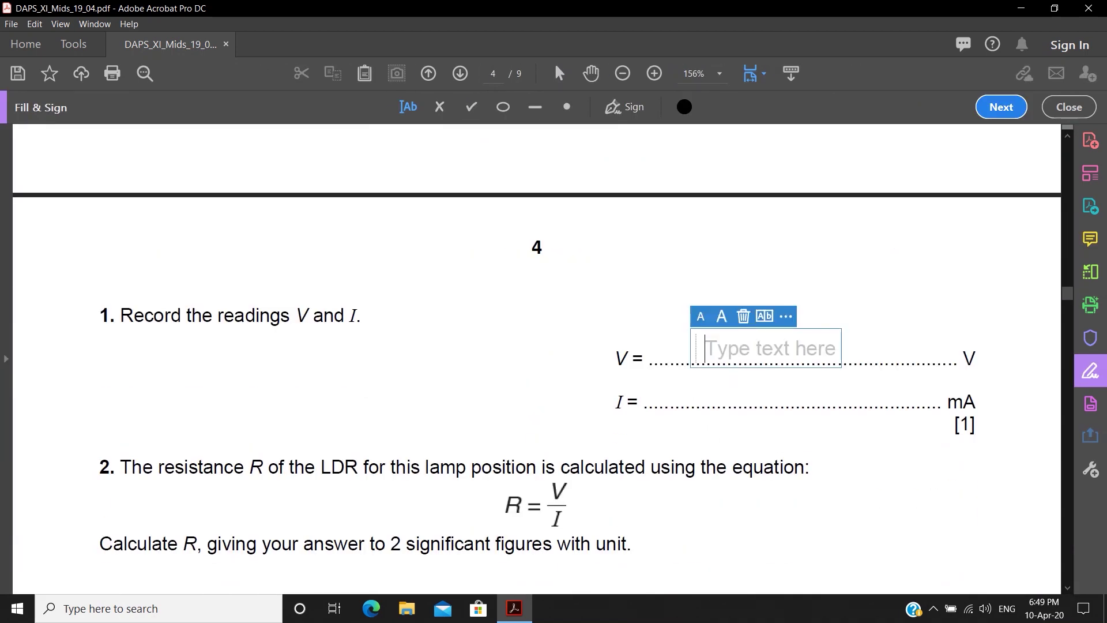
type("56")
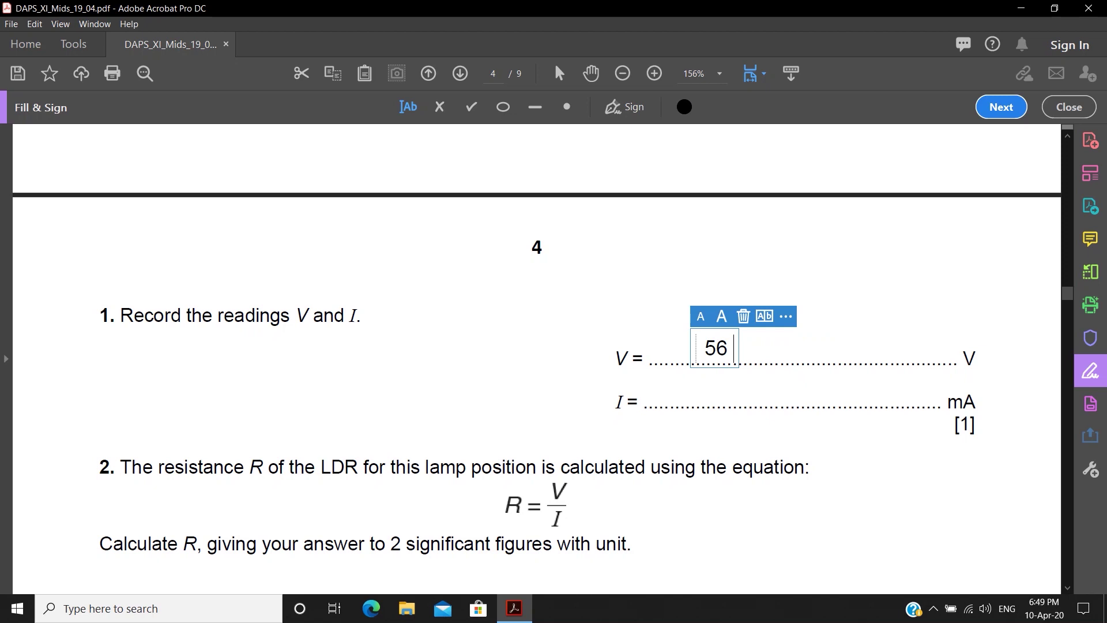
left_click(718, 394)
left_click(718, 394)
type("67")
left_click(728, 444)
- Enter R = 565 on the R answer line
scroll(728, 445, "down", 3)
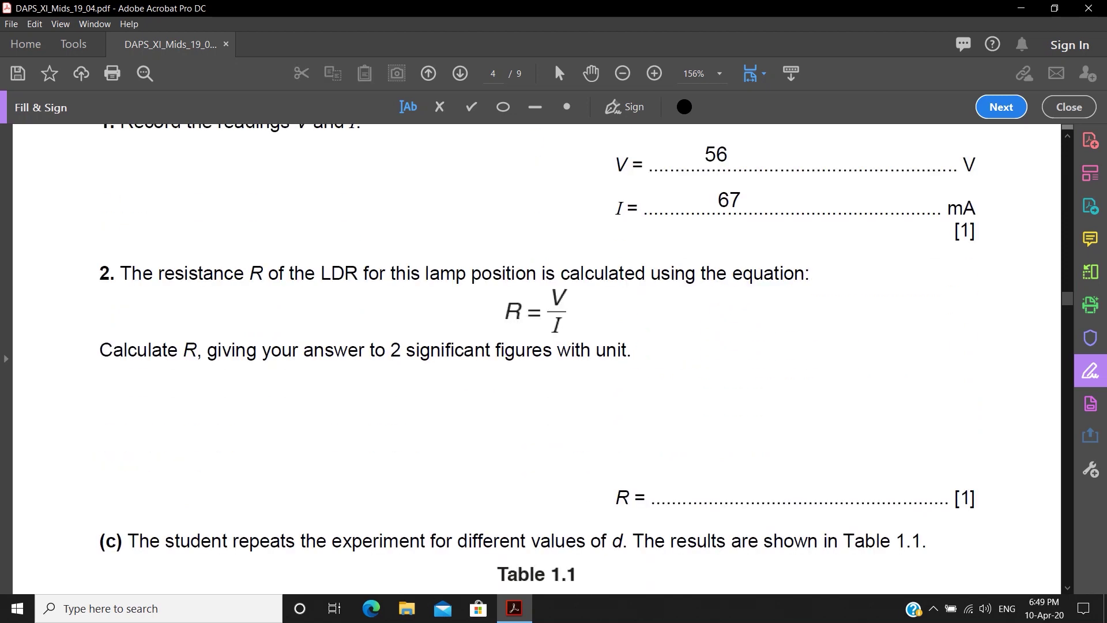
scroll(536, 359, "down", 2)
left_click(712, 374)
type("565")
key("Escape")
scroll(536, 359, "down", 2)
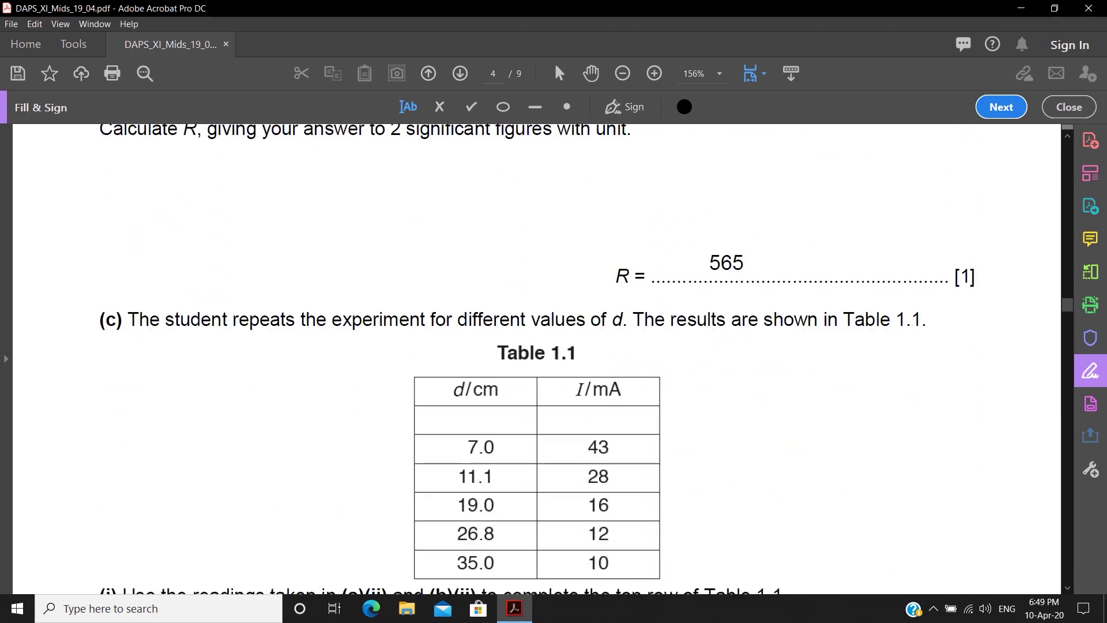
- Fill Table 1.1's top row with 56 in the d/cm cell and 50 in the I/mA cell
left_click(444, 420)
type("56")
left_click(595, 420)
type("56")
scroll(594, 420, "down", 1)
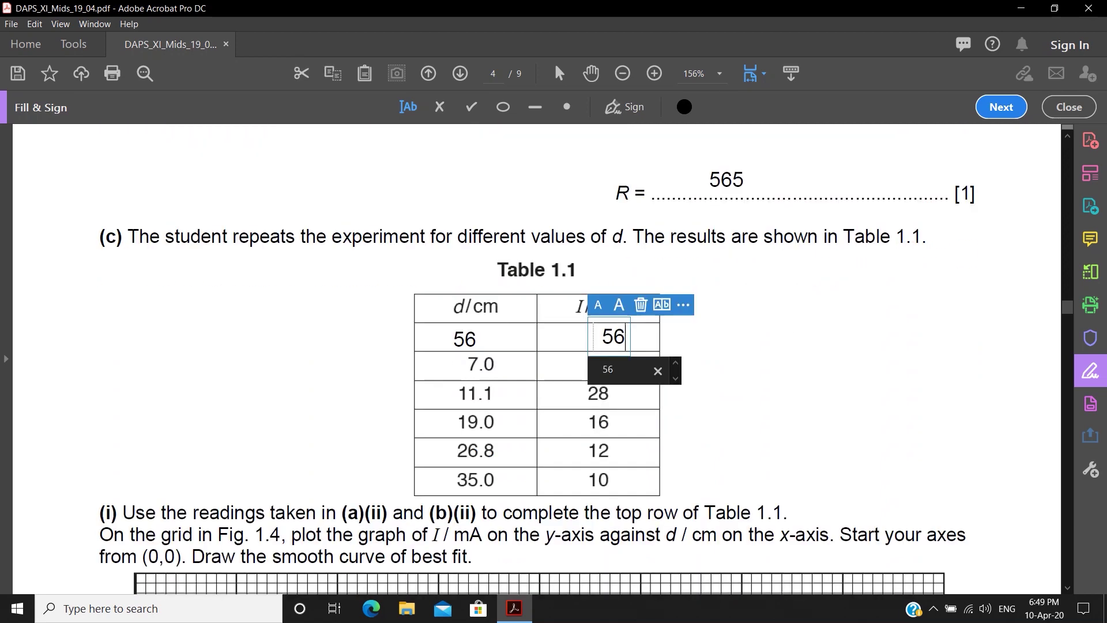
key("BackSpace")
type("0")
scroll(537, 359, "down", 10)
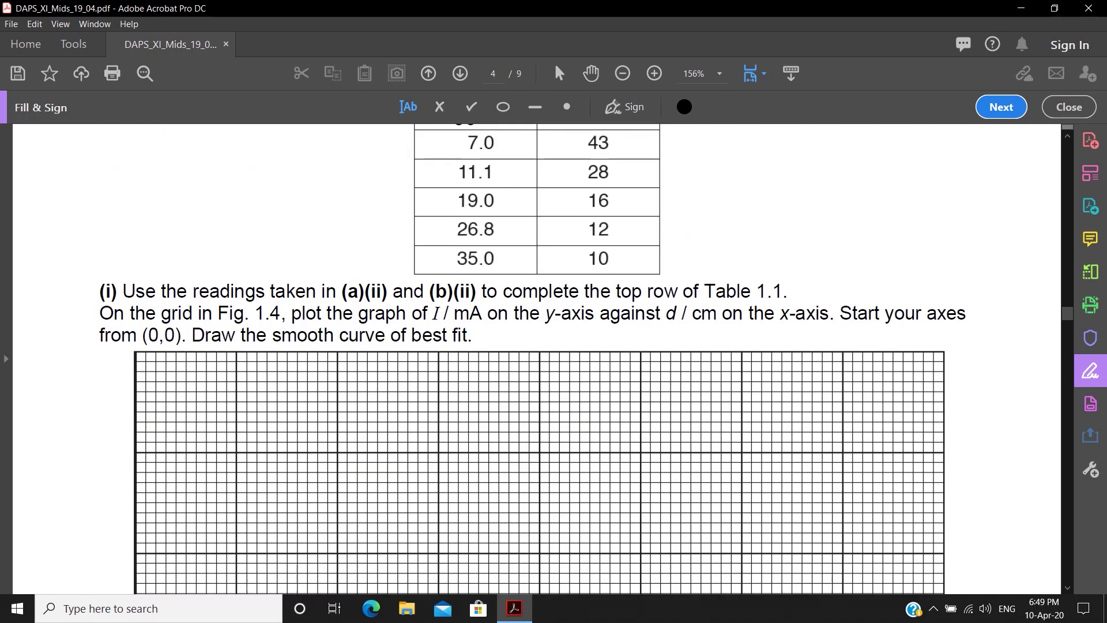
- Keeping black text, number Fig. 1.4's x-axis 5, 10, 15, 20, 25, 30, 35 and 40
scroll(536, 359, "up", 2)
scroll(537, 359, "up", 3)
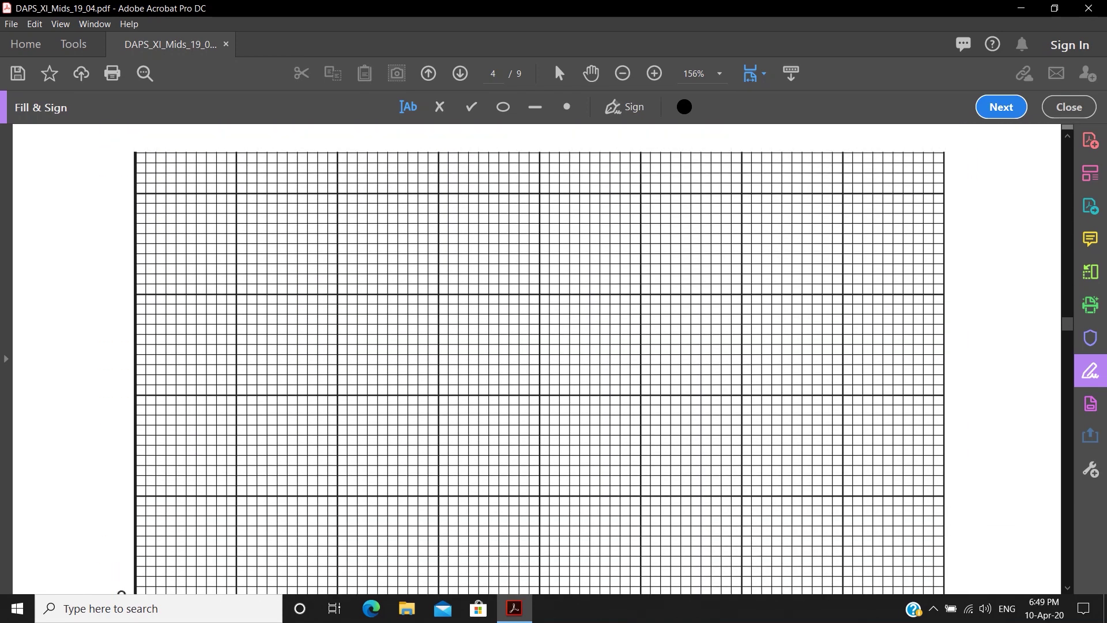
scroll(536, 359, "down", 2)
left_click(685, 106)
left_click(685, 107)
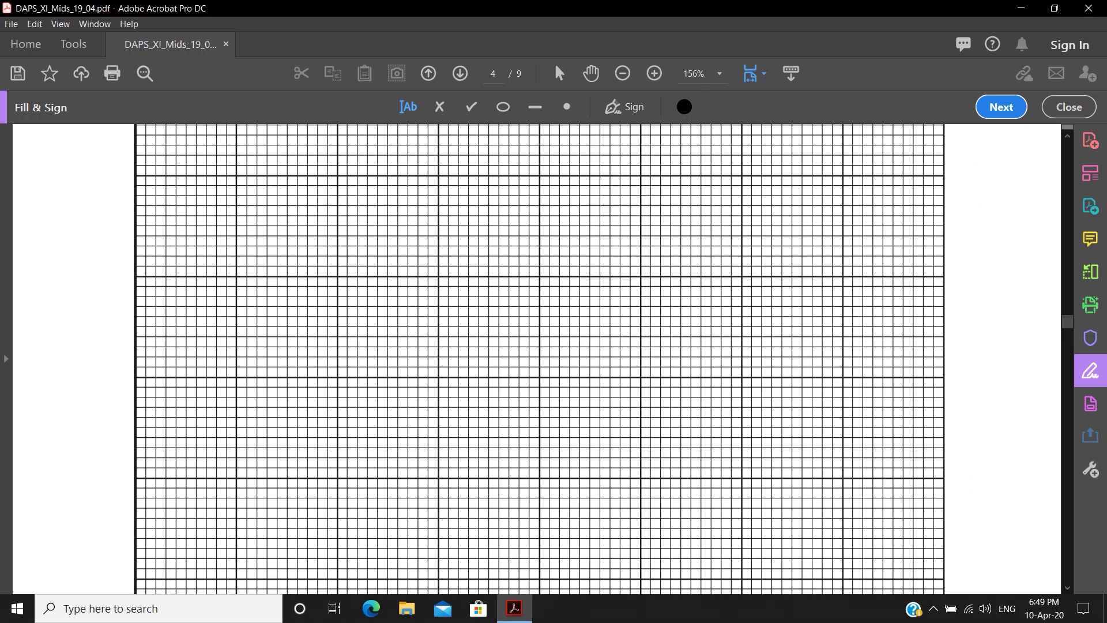
scroll(536, 359, "down", 3)
left_click(233, 417)
type("5")
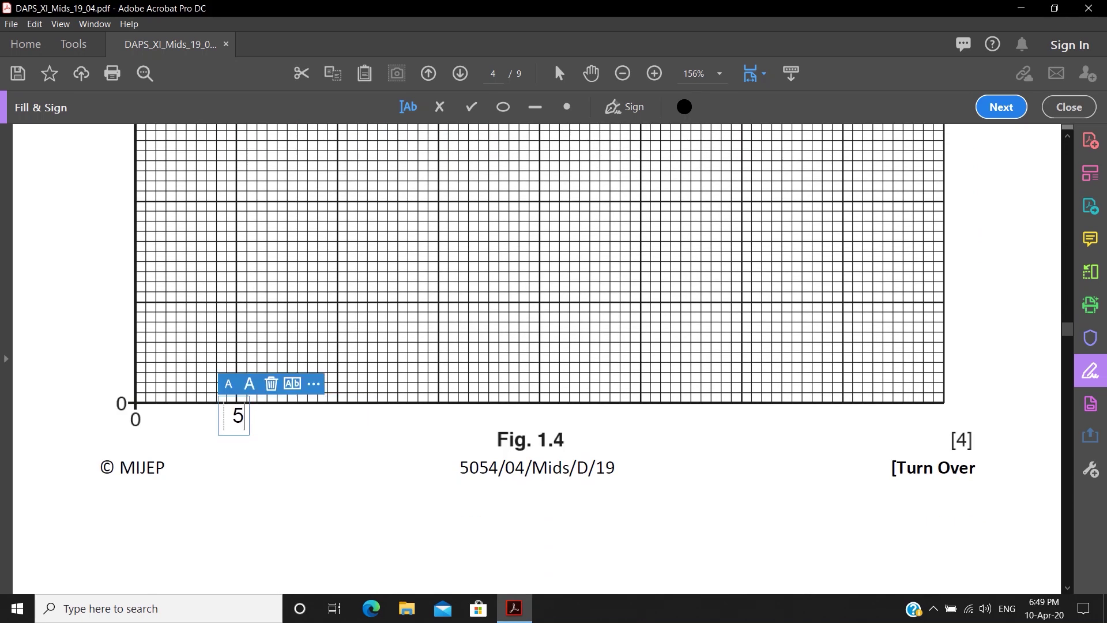
left_click(331, 417)
left_click(332, 416)
type("10")
left_click(435, 416)
left_click(435, 417)
type("15")
left_click(543, 417)
type("20")
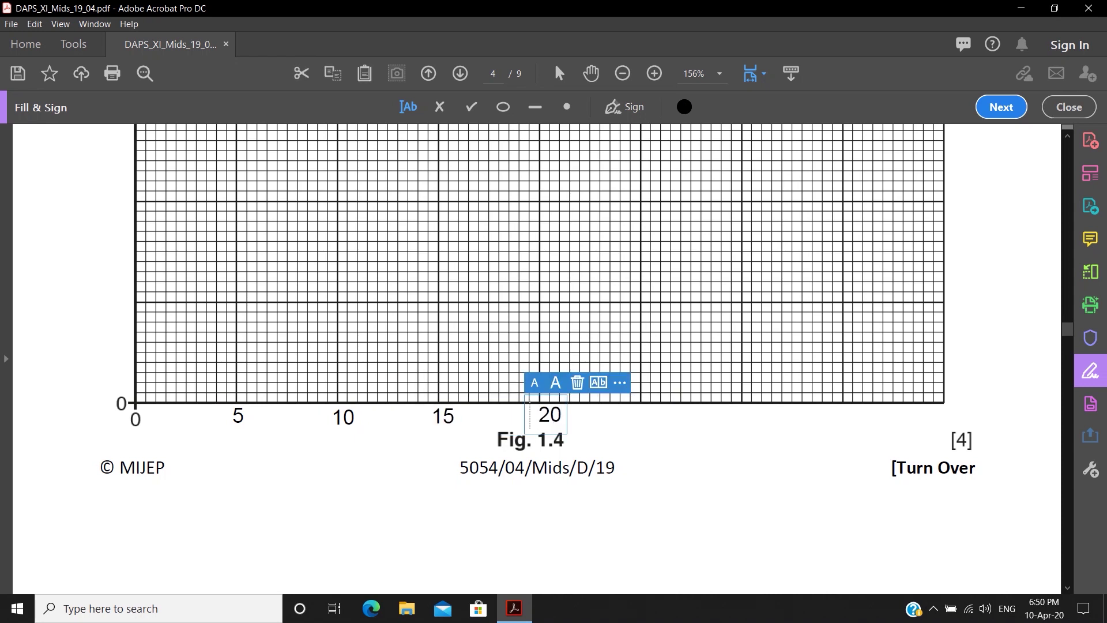
left_click(630, 418)
type("25")
left_click(735, 416)
type("30")
left_click(833, 415)
left_click(834, 416)
type("35")
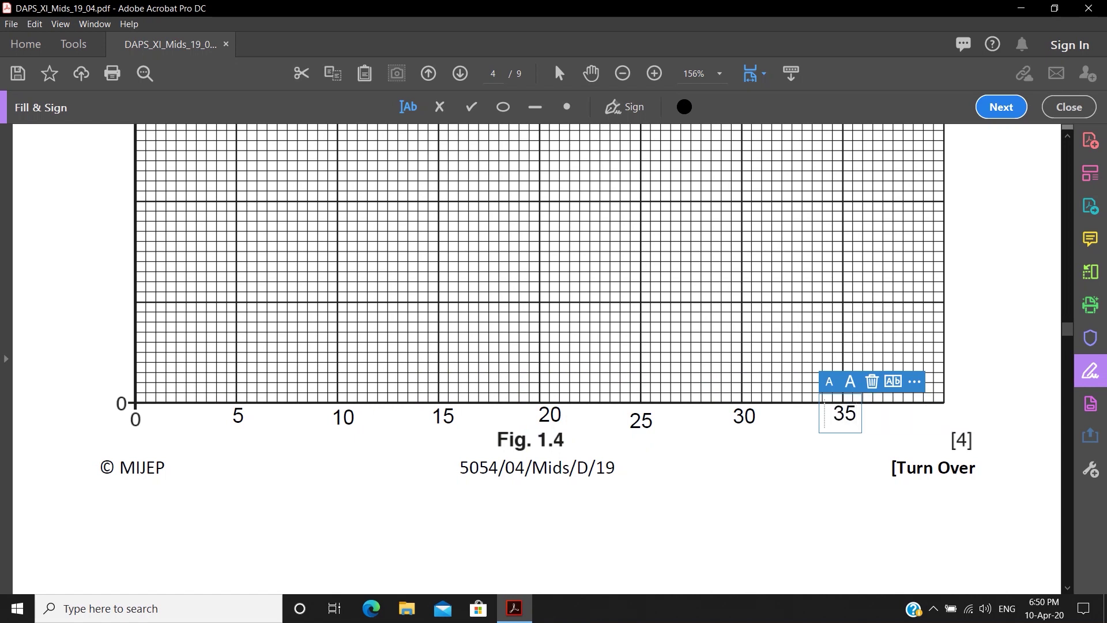
left_click(931, 417)
type("40")
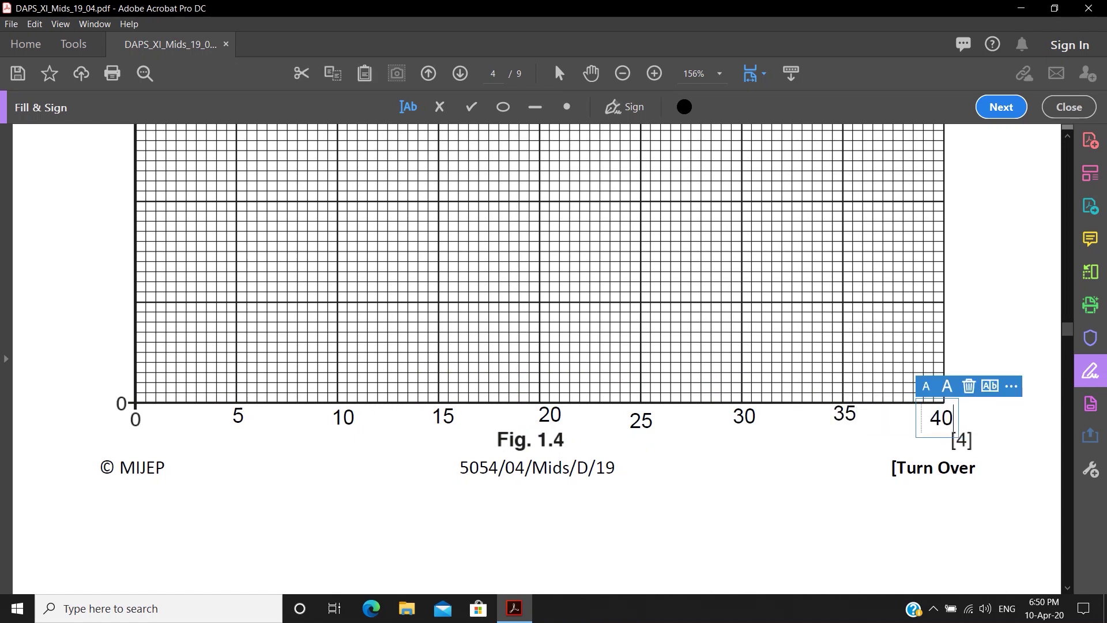
- Number the y-axis 10, 20, 30, 40, 50 and 60
left_click(99, 303)
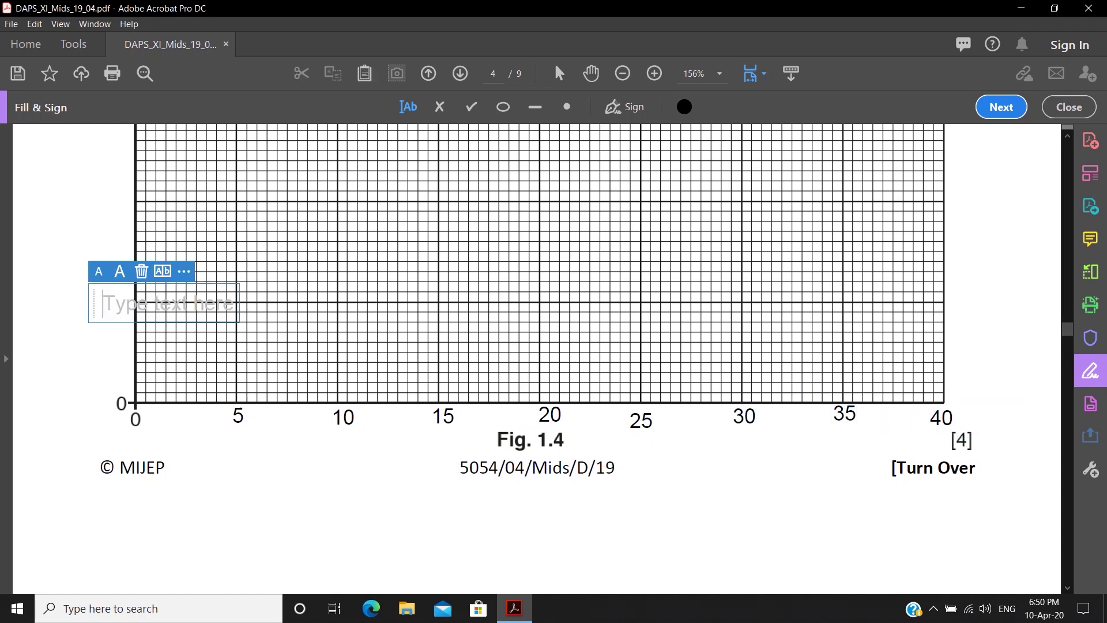
type("10")
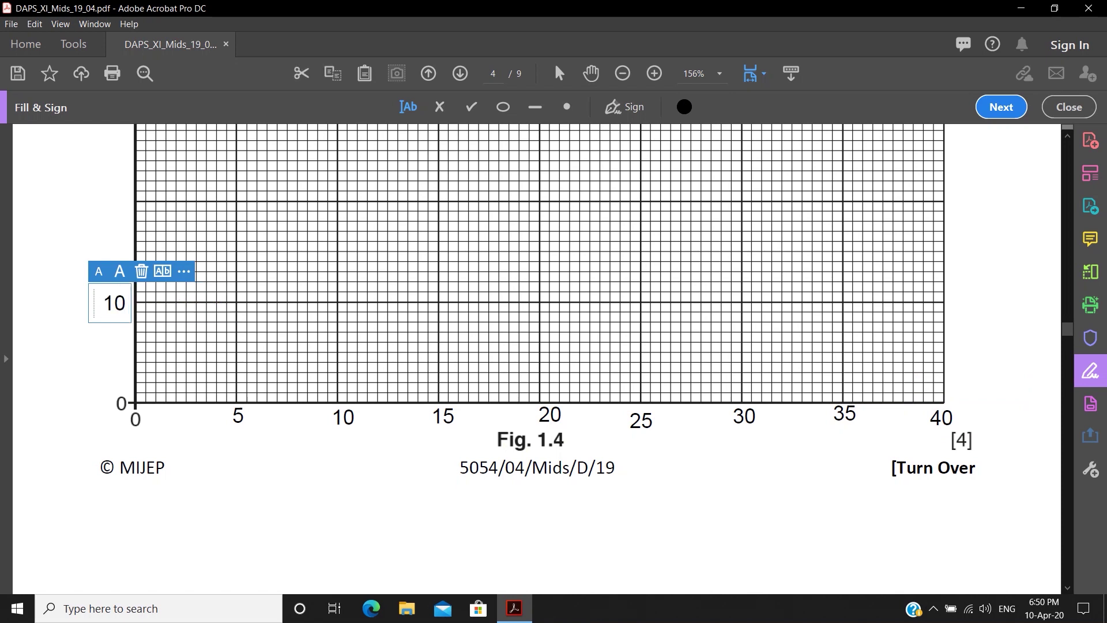
left_click(99, 212)
type("20")
scroll(540, 346, "up", 2)
left_click(101, 186)
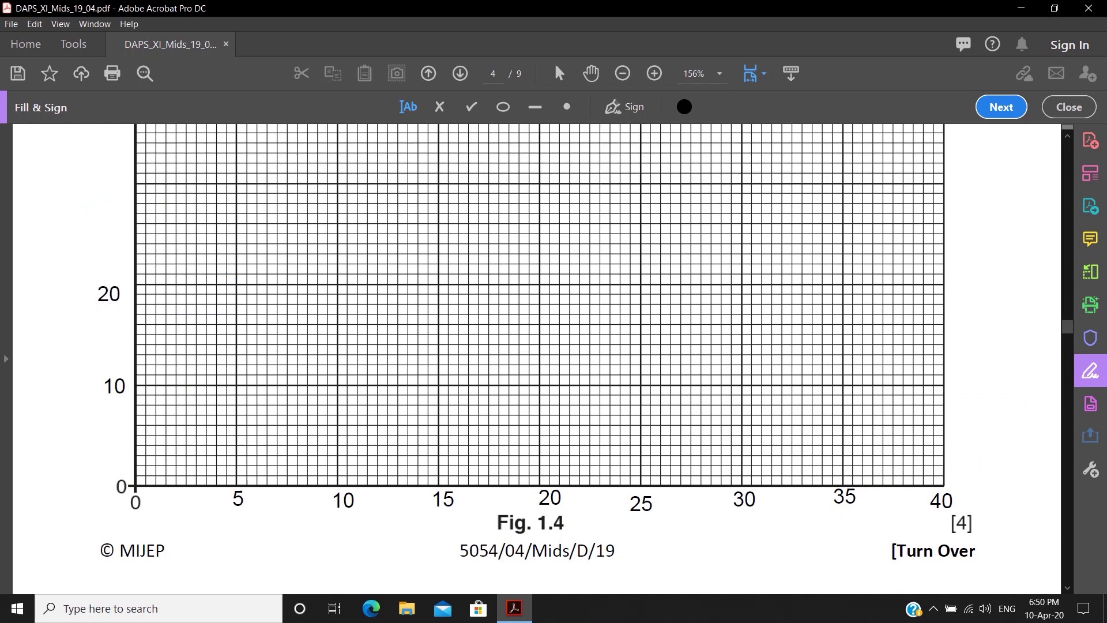
type("30")
scroll(540, 346, "up", 3)
left_click(100, 222)
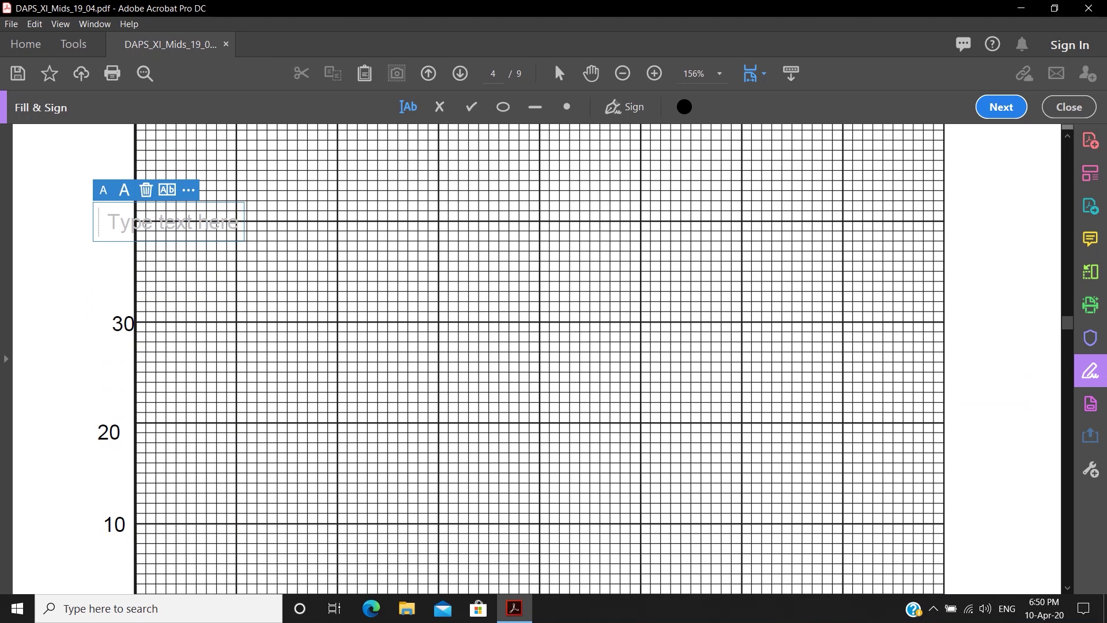
type("40")
scroll(540, 346, "up", 3)
left_click(99, 203)
type("50")
scroll(540, 346, "up", 3)
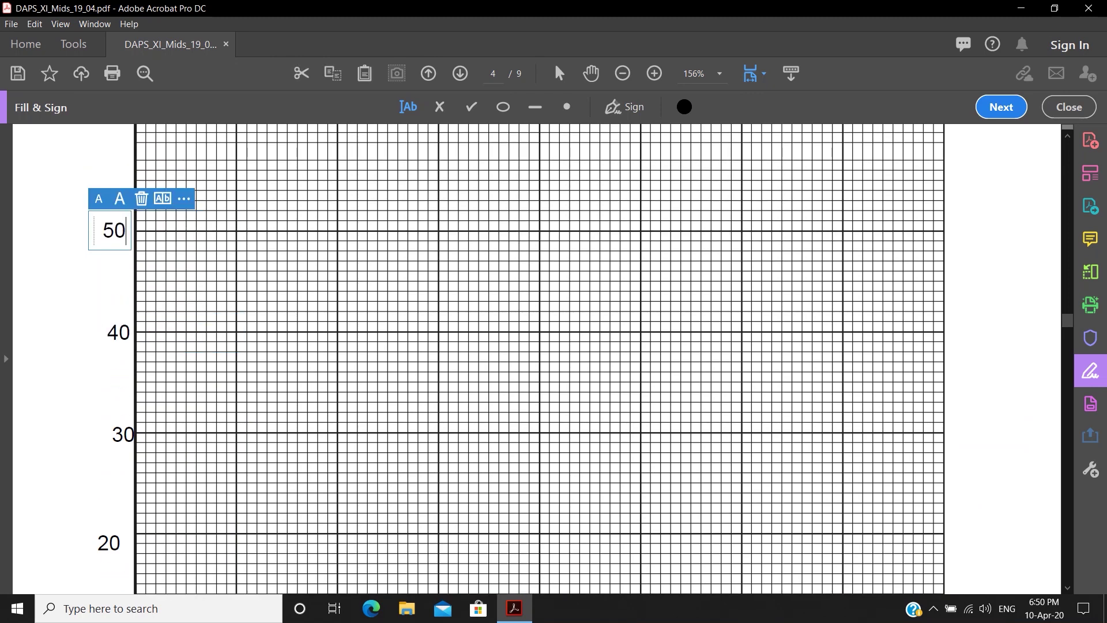
left_click(99, 220)
type("5")
key("BackSpace")
type("60")
key("Escape")
- Add the x-axis title 'd / cms' below the axis
scroll(539, 357, "down", 5)
scroll(540, 346, "down", 3)
left_click(698, 430)
scroll(540, 346, "up", 8)
scroll(540, 346, "up", 5)
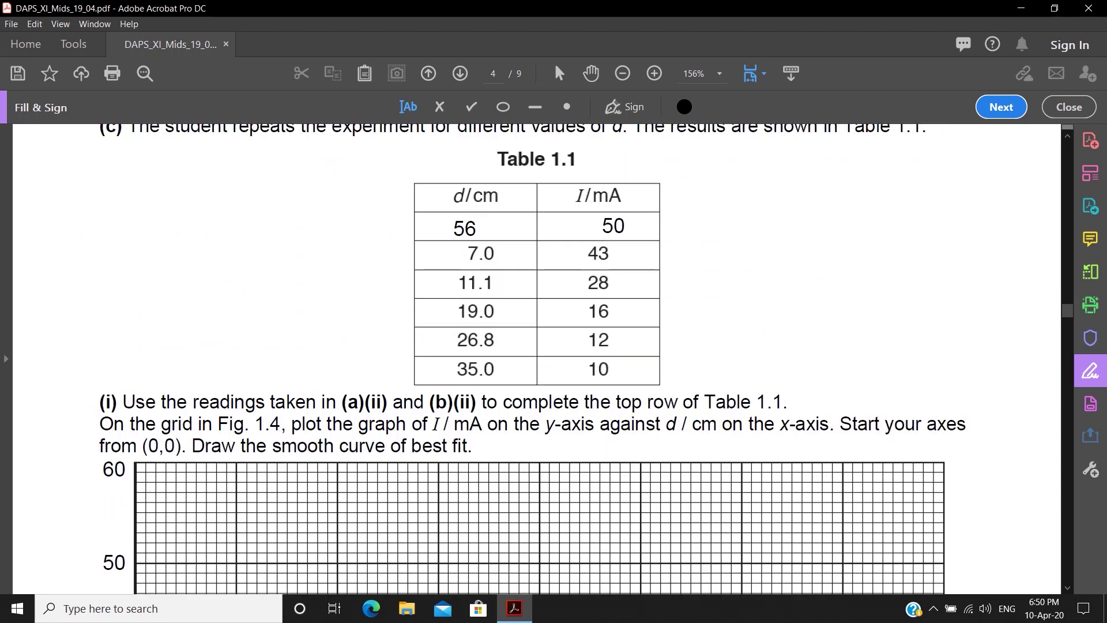
scroll(540, 358, "down", 10)
type("d")
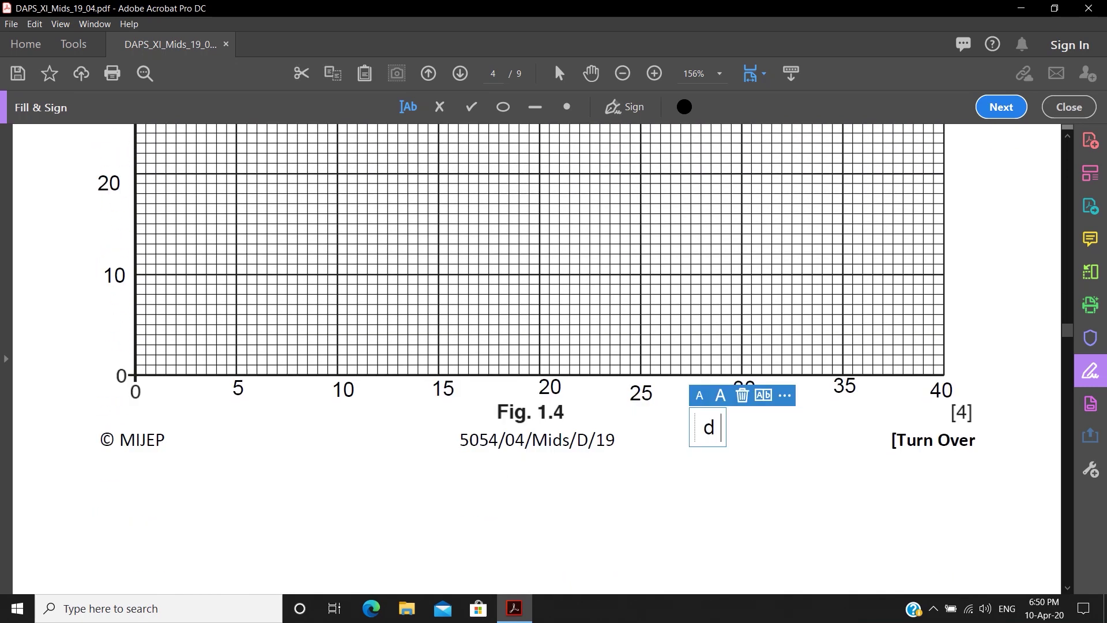
type(" / cms")
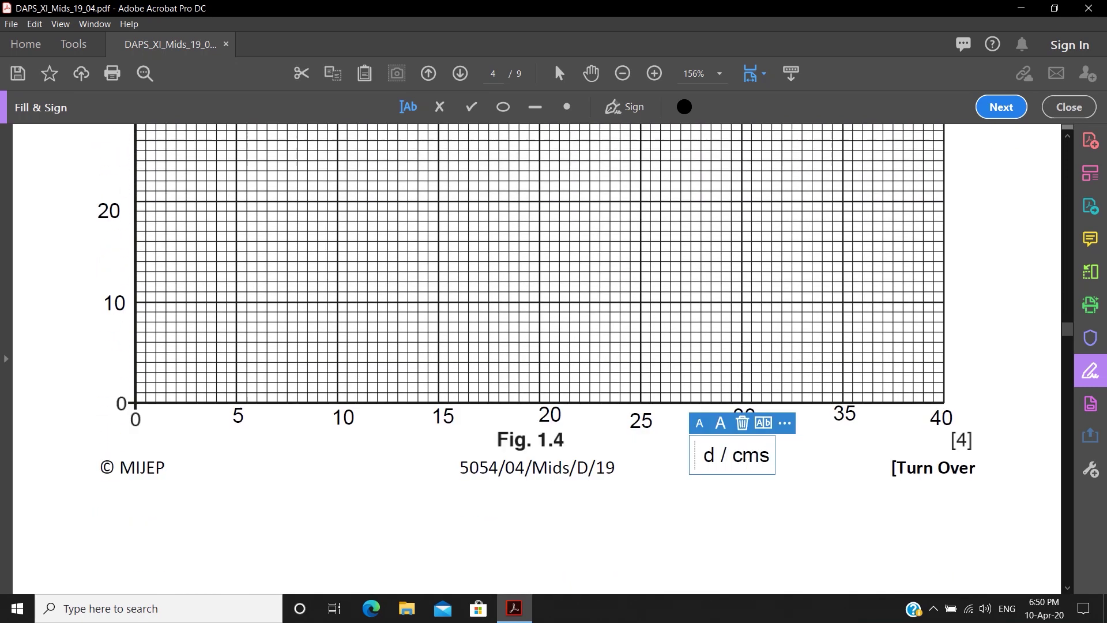
scroll(540, 358, "up", 5)
- Add the y-axis title 'I / mA' beside the axis
left_click(59, 297)
type("I / A")
scroll(536, 358, "up", 5)
scroll(537, 357, "down", 4)
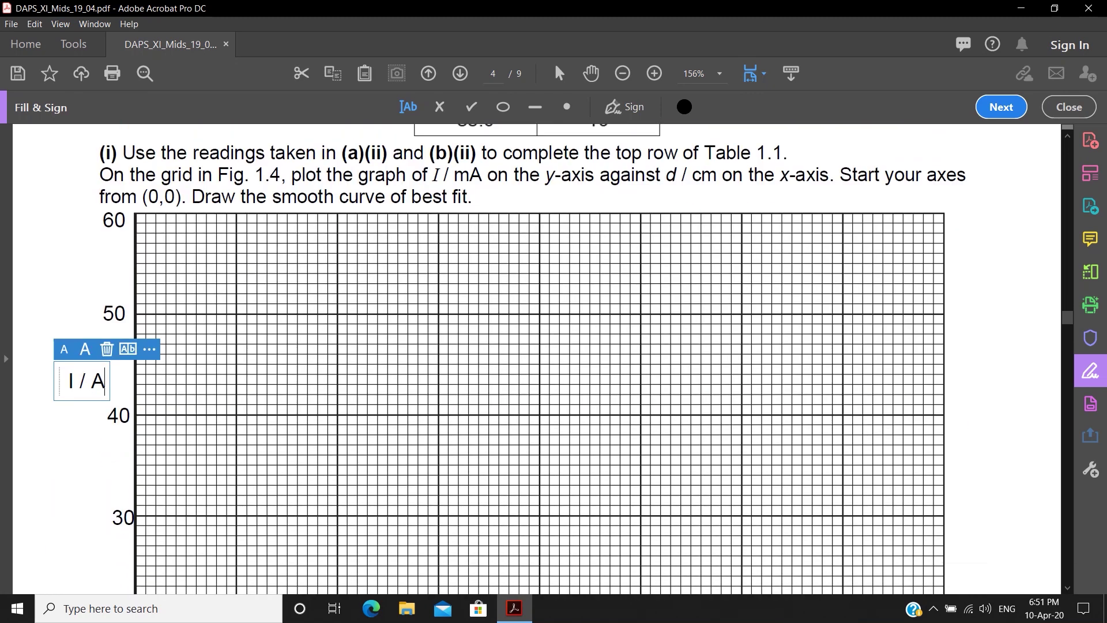
type("ma")
key("Escape")
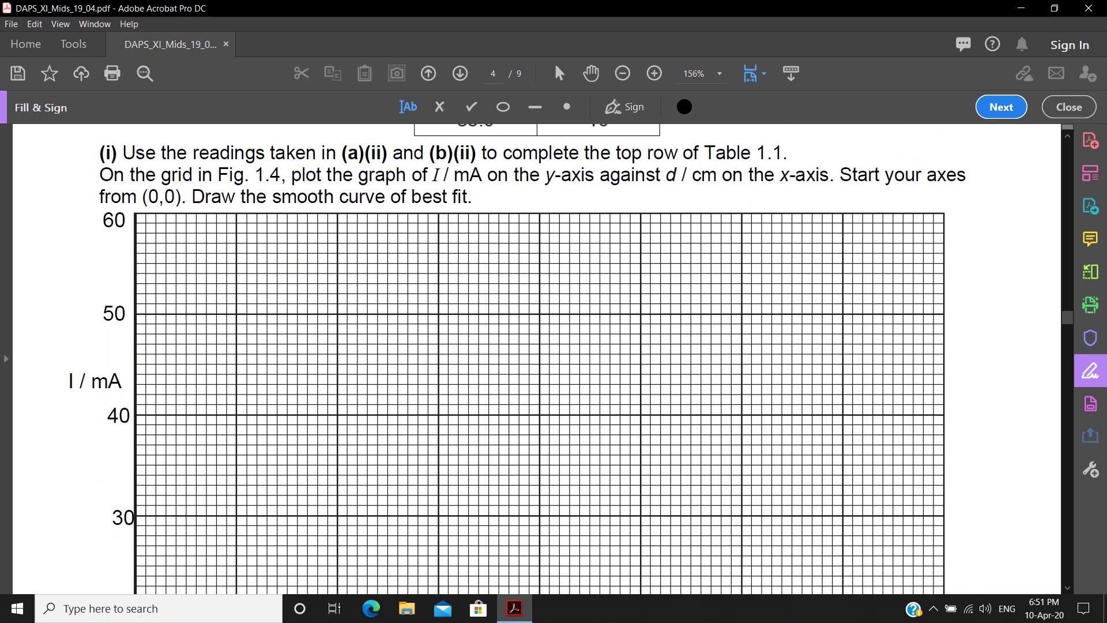
scroll(536, 357, "down", 3)
scroll(537, 358, "down", 3)
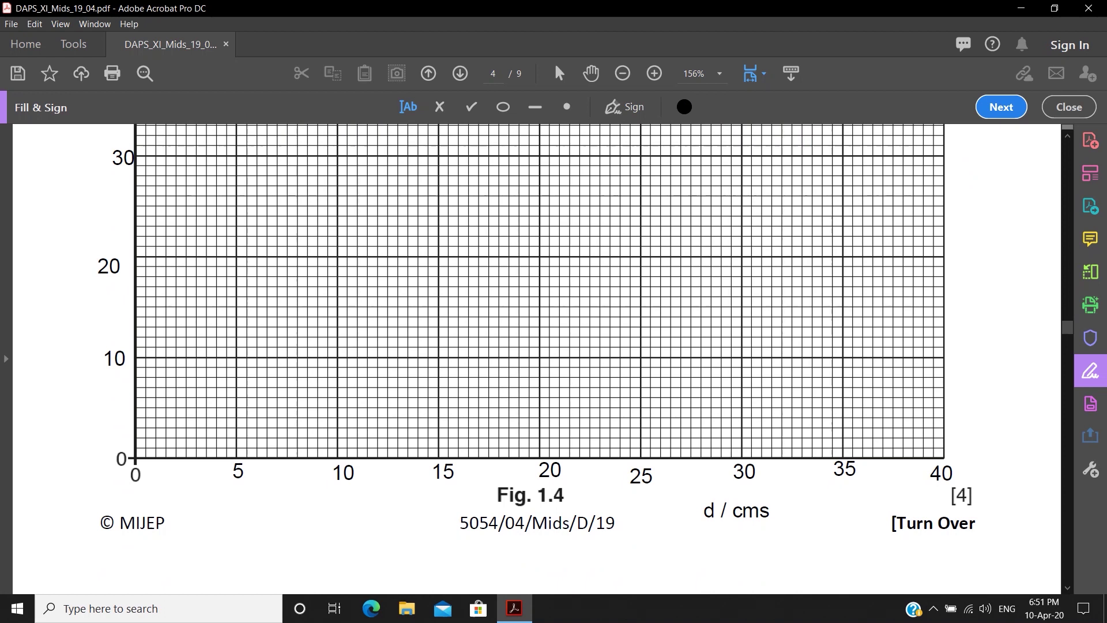
- Place dots at (5,10), (10,20), (15,30), (20,40) and (25,50) on Fig. 1.4's grid
scroll(536, 358, "down", 2)
scroll(536, 358, "up", 3)
left_click(567, 107)
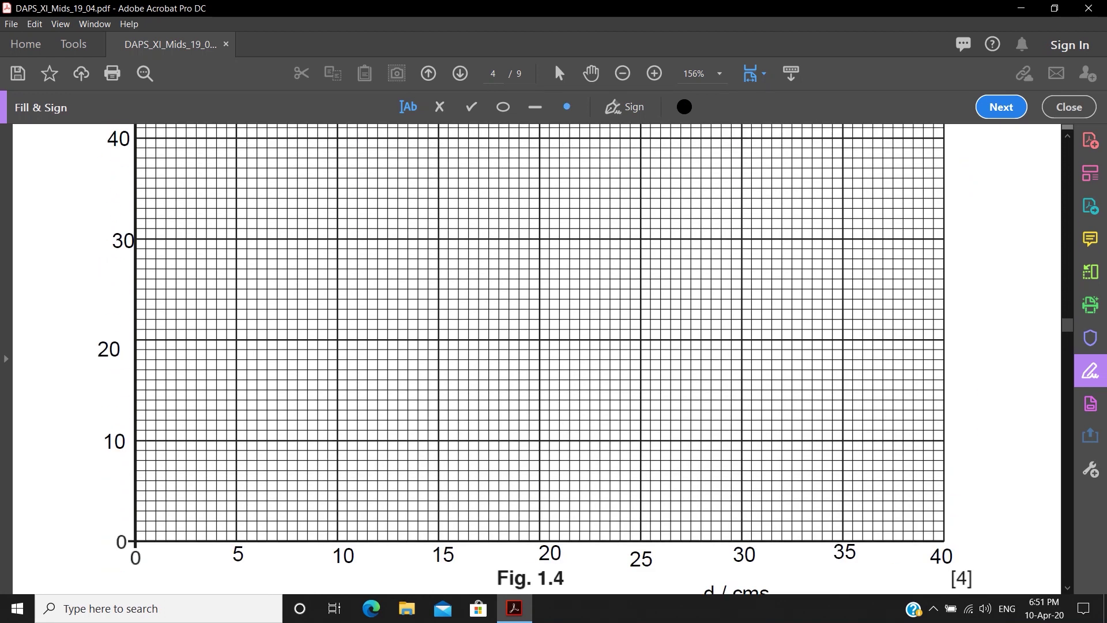
left_click(234, 440)
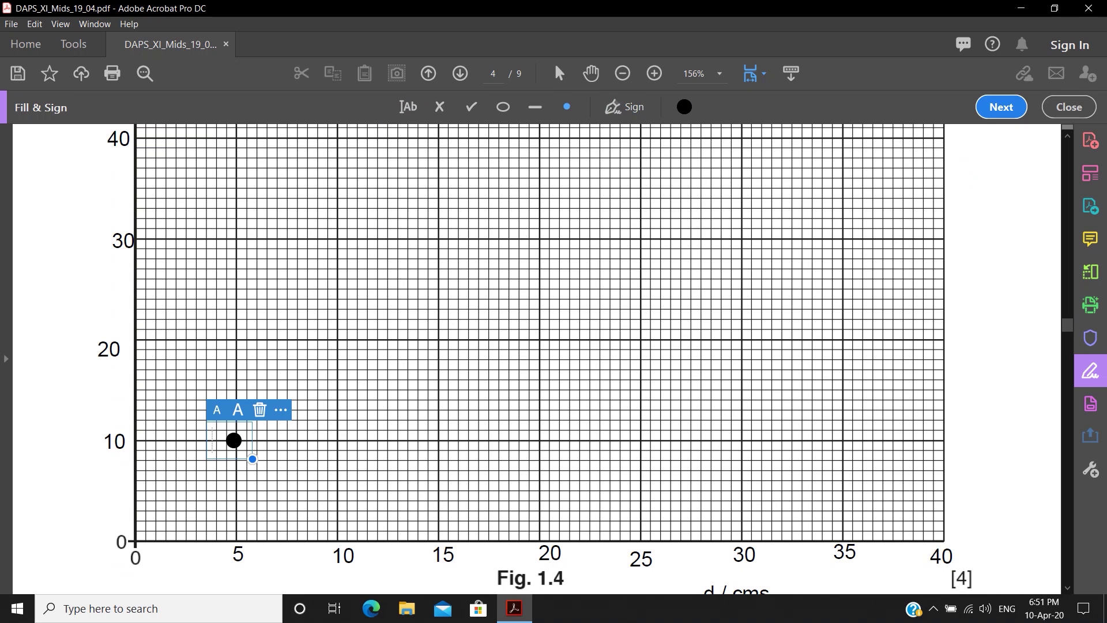
left_click(336, 339)
left_click(438, 237)
scroll(536, 358, "up", 1)
left_click(540, 220)
scroll(537, 358, "up", 1)
left_click(640, 203)
scroll(536, 357, "up", 2)
scroll(537, 358, "down", 2)
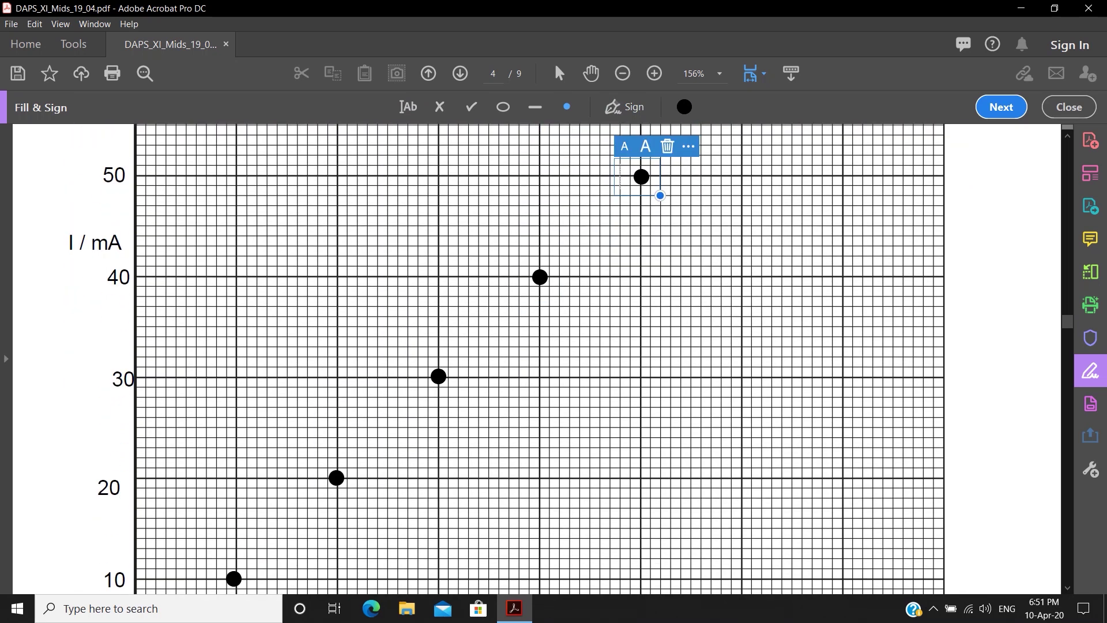
scroll(507, 358, "down", 1)
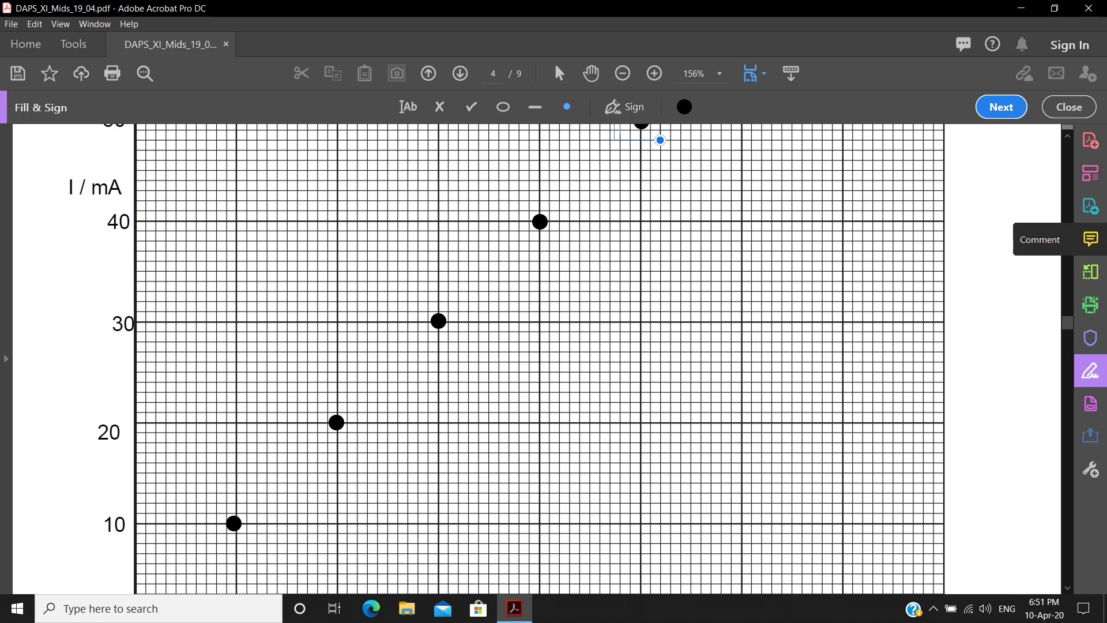
left_click(1090, 238)
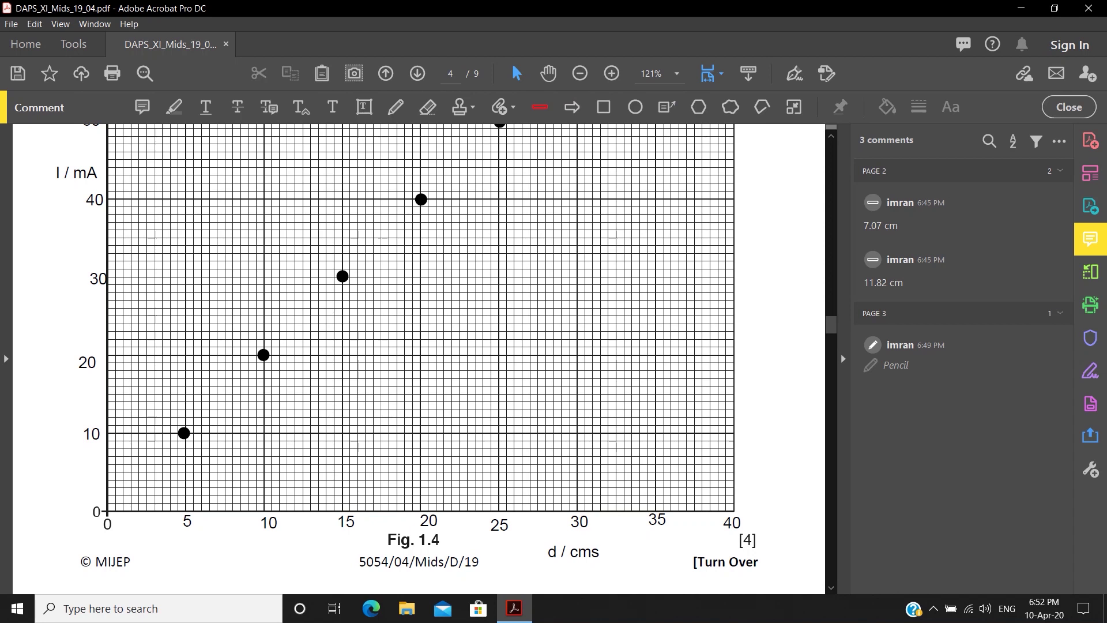
- Draw a red straight best-fit line from the origin through the plotted points
left_click(683, 10)
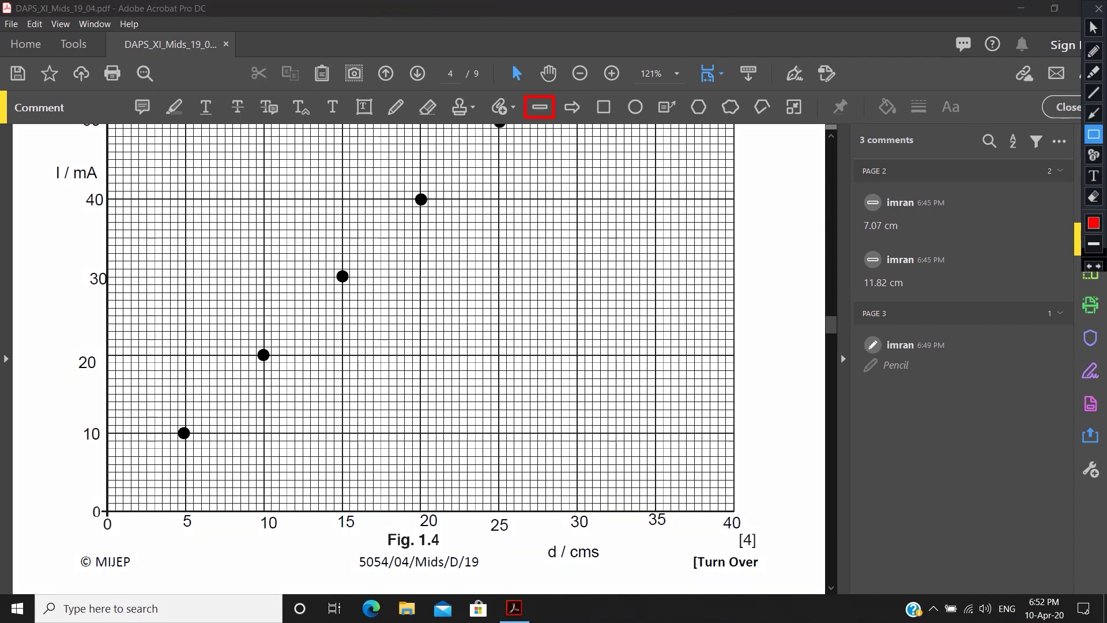
key("Escape")
left_click(540, 107)
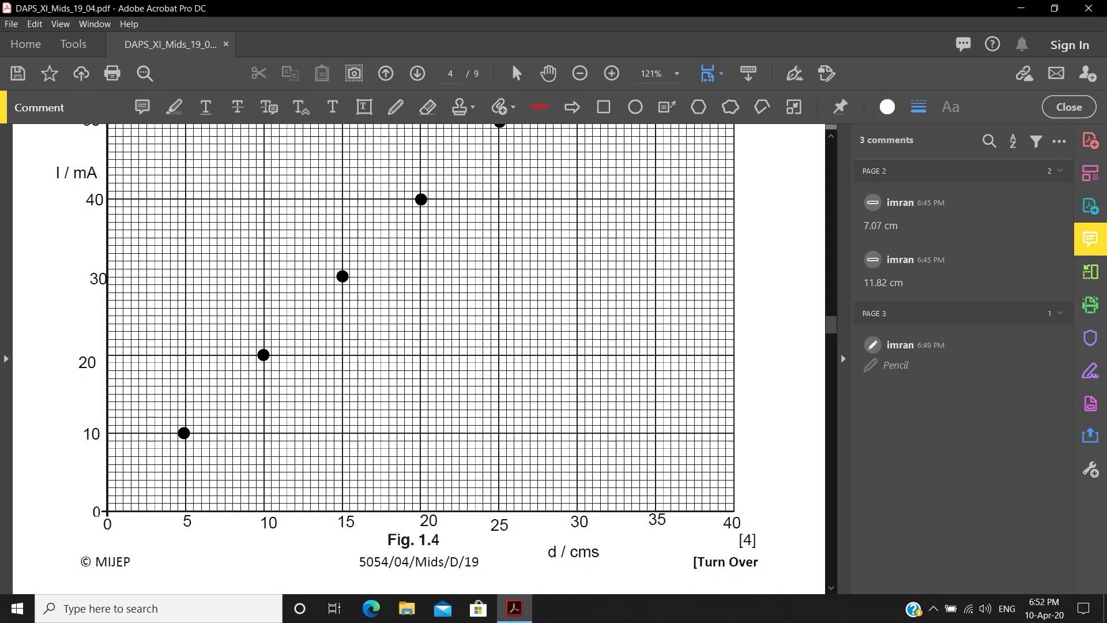
left_click_drag(107, 510, 561, 237)
scroll(560, 259, "down", 2)
left_click(589, 465)
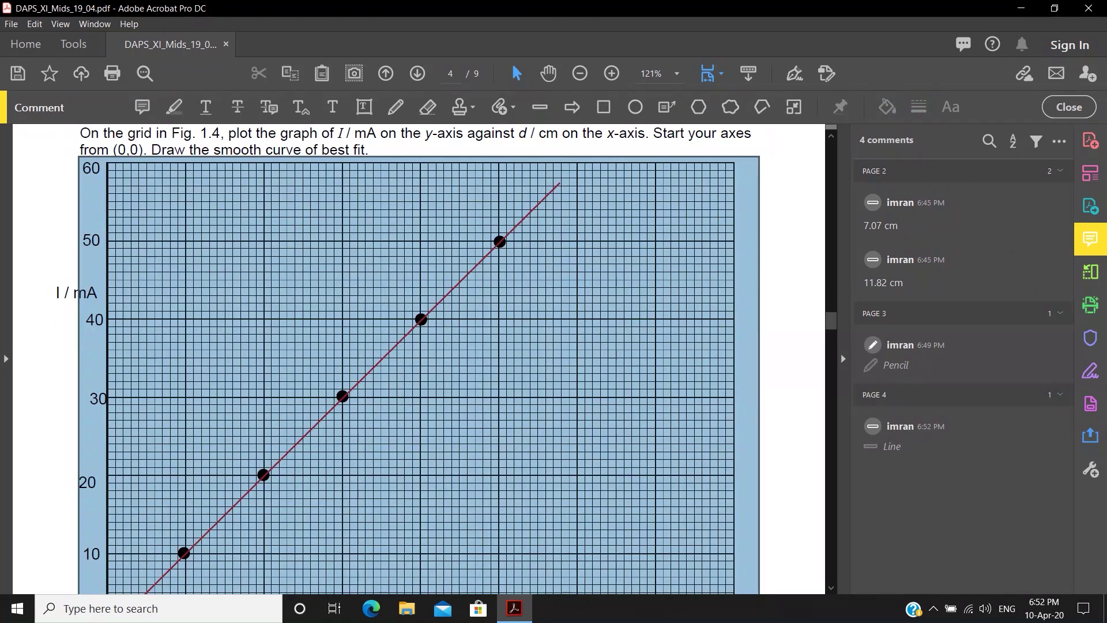
left_click(588, 464)
scroll(588, 465, "down", 5)
scroll(588, 465, "up", 2)
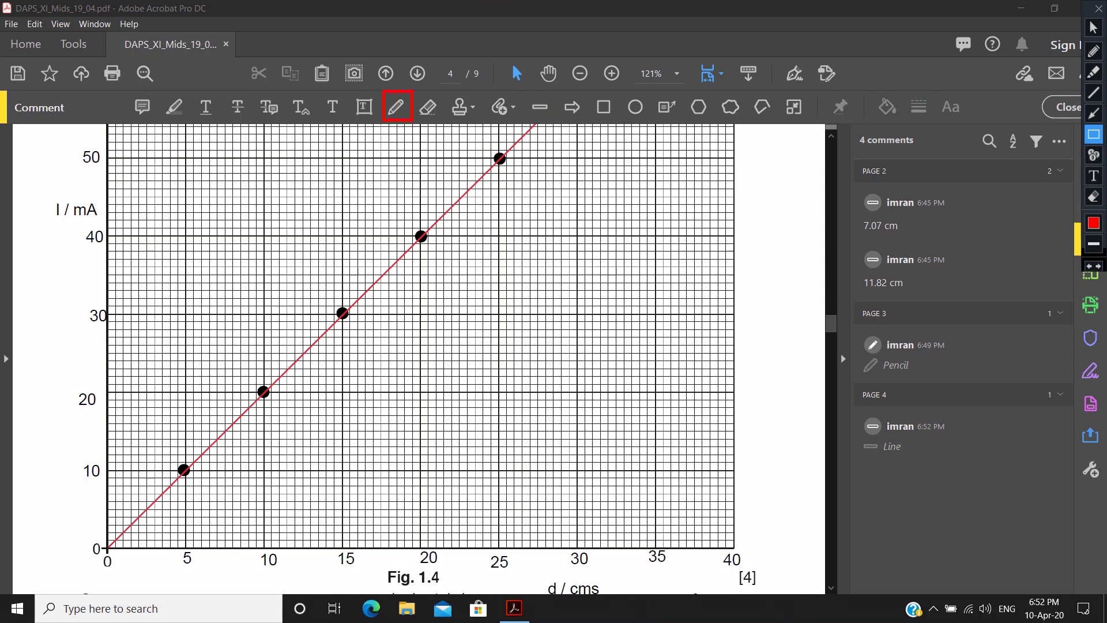
- Sketch a red freehand curve rising across the graph, then scroll to page 5
left_click(396, 107)
left_click_drag(109, 547, 124, 528)
mouse_move(202, 460)
left_mouse_down()
mouse_move(343, 361)
mouse_move(506, 310)
mouse_move(731, 264)
left_mouse_up()
left_click(770, 194)
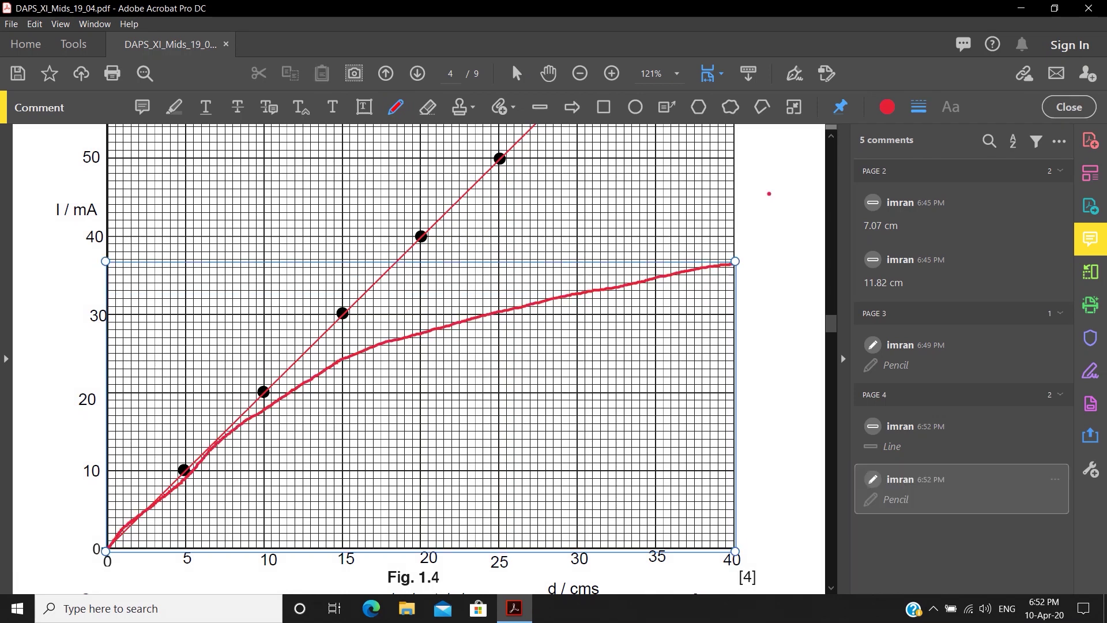
key("Escape")
scroll(419, 358, "down", 10)
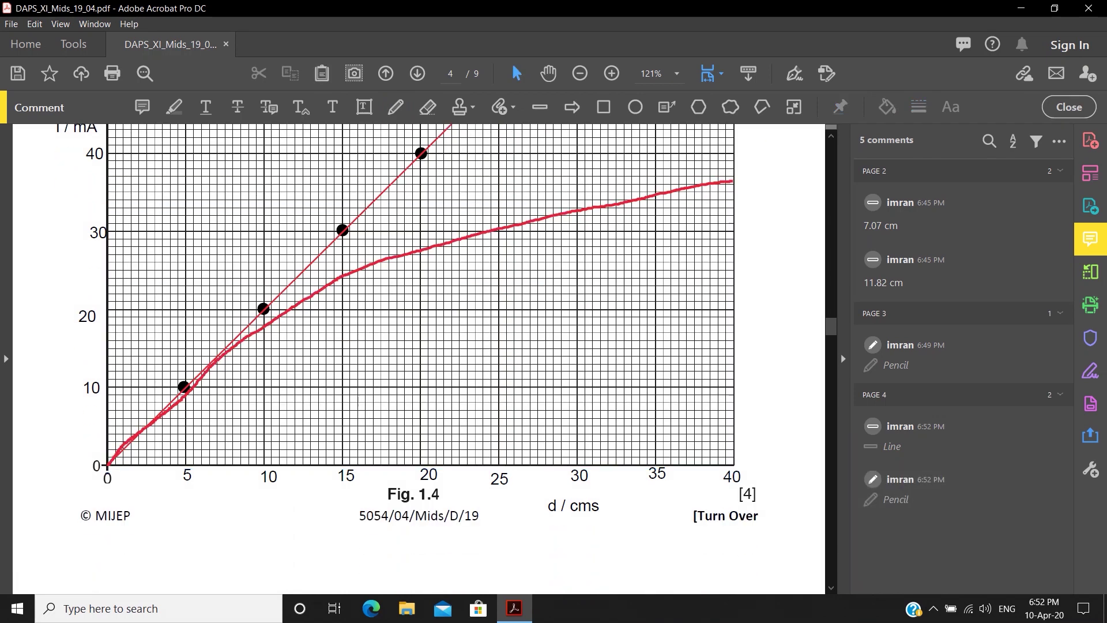
scroll(419, 357, "down", 8)
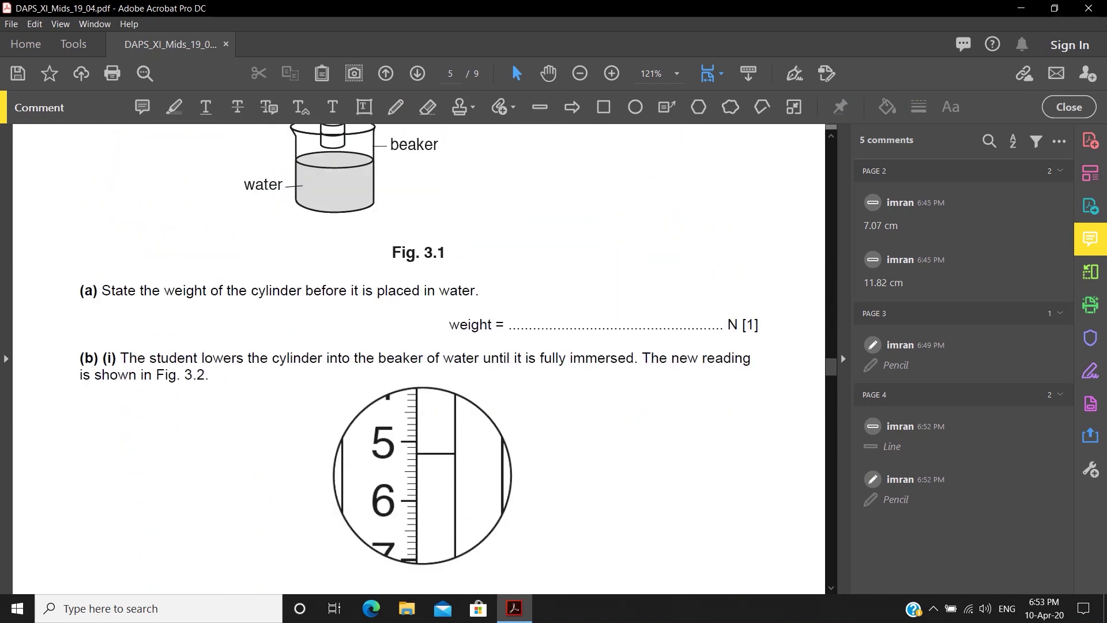
- Enter 56 as the weight answer and 5.2 as the newton meter reading
left_click(1090, 371)
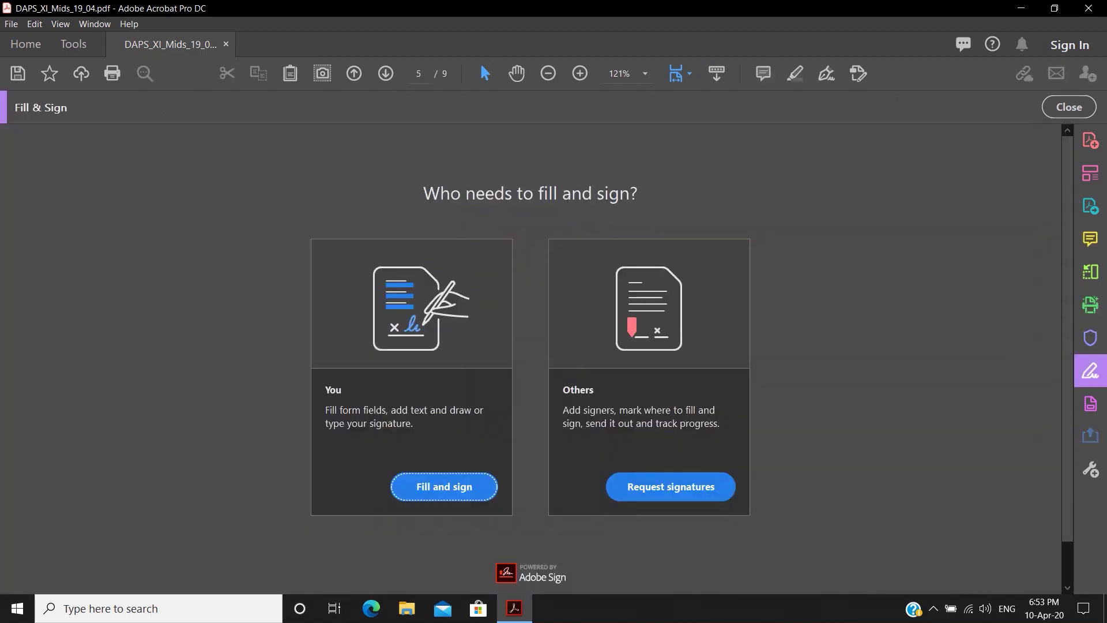
left_click(460, 485)
left_click(659, 349)
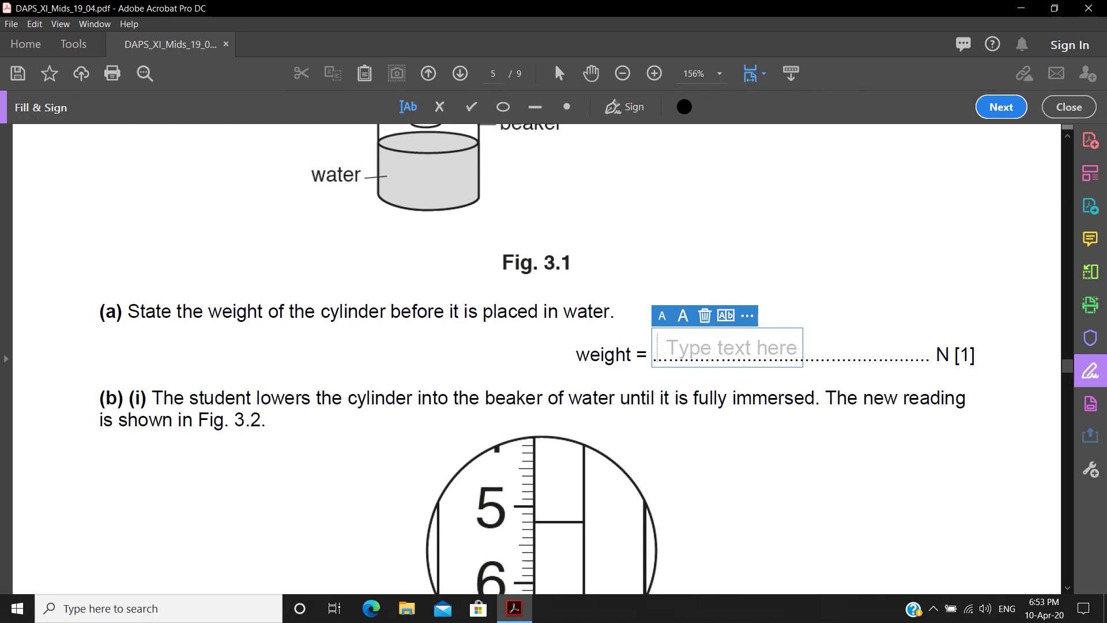
type("56g")
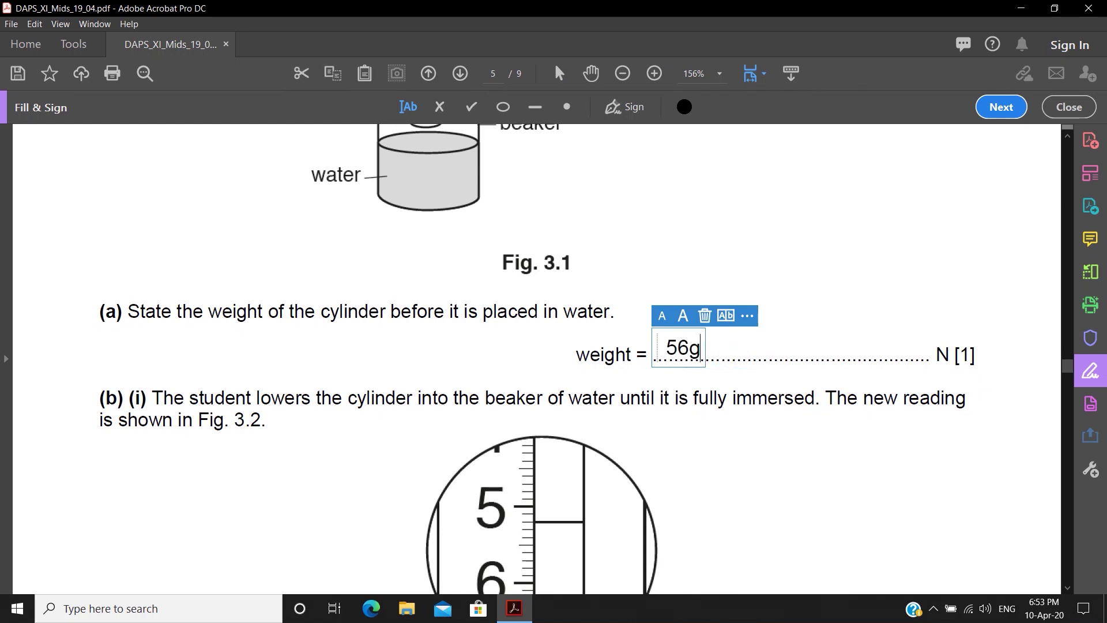
key("BackSpace")
key("Tab")
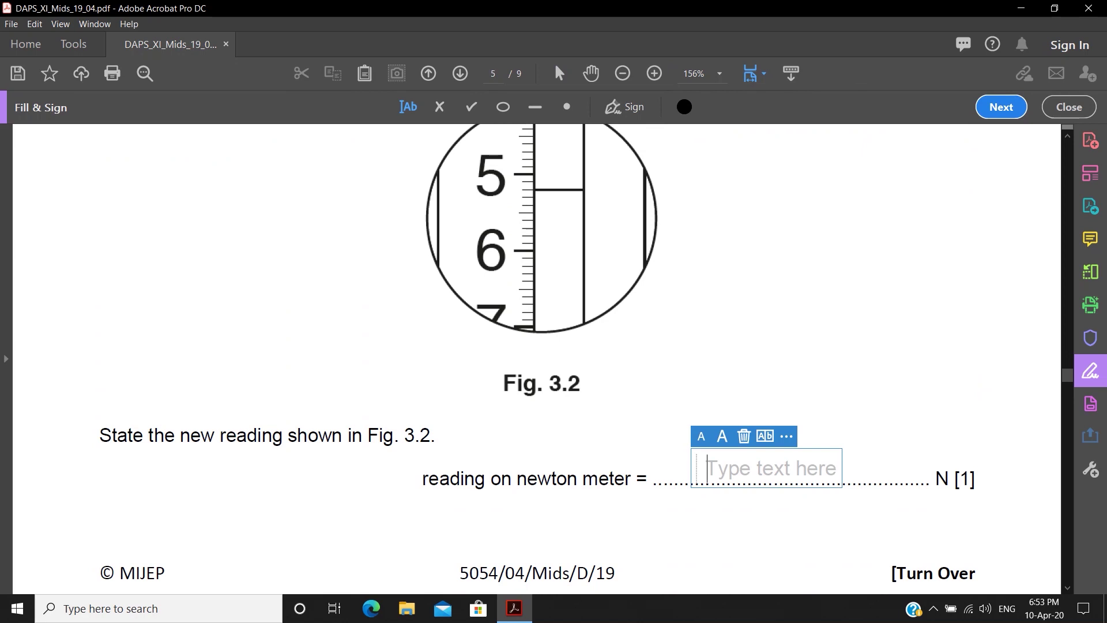
type("5.2")
key("Tab")
- Enter 56 in the next two t/s cells of Table 2.1 on page 8
scroll(536, 357, "down", 5)
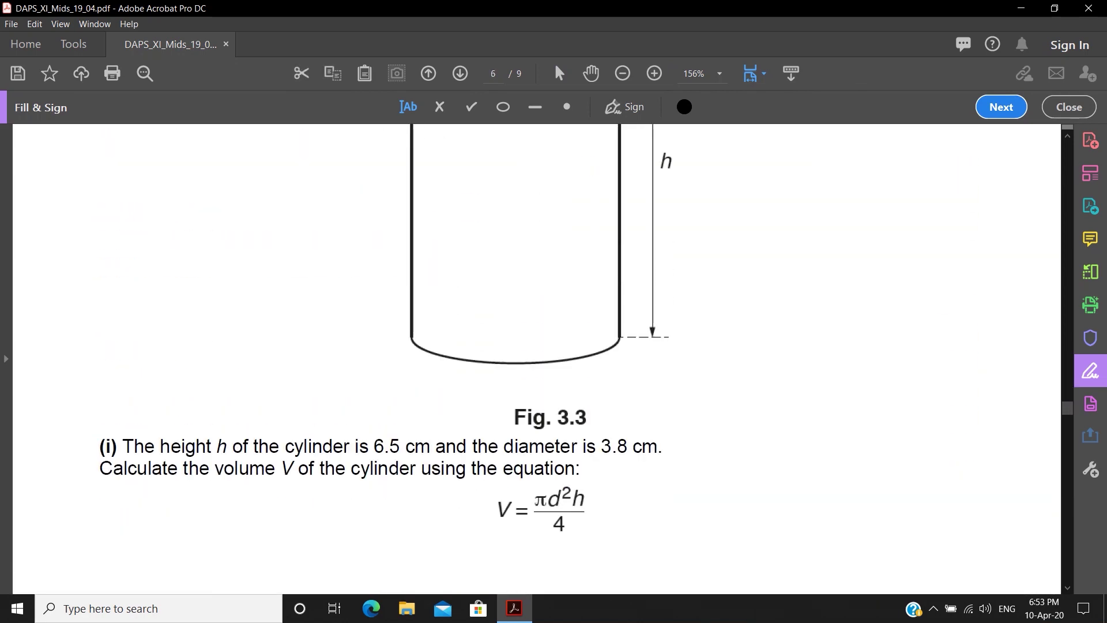
scroll(537, 358, "up", 2)
scroll(536, 358, "up", 7)
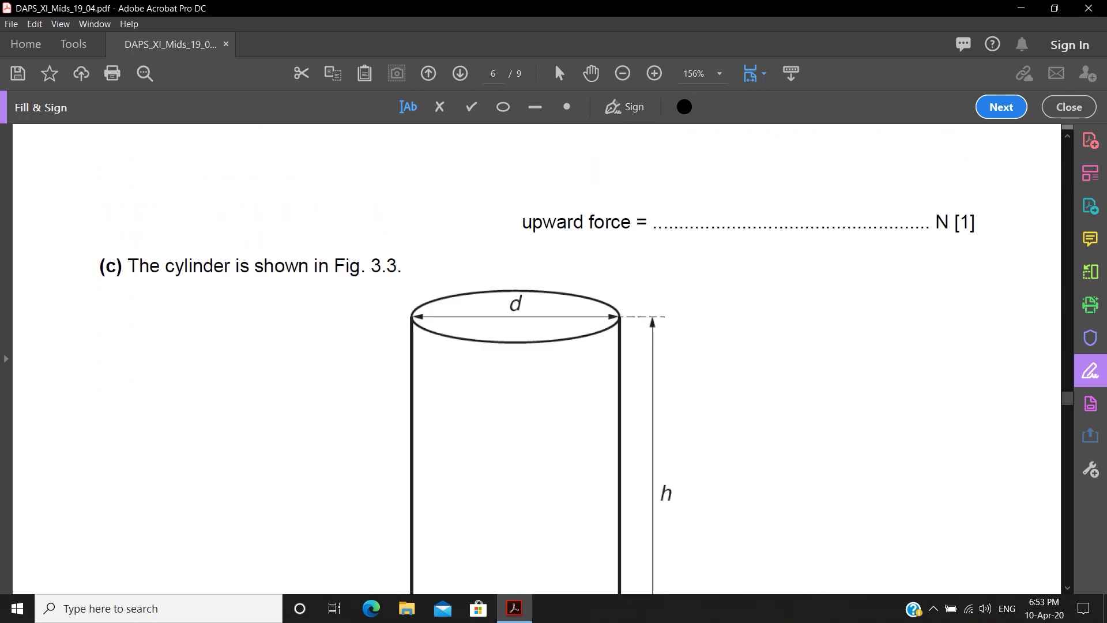
scroll(536, 358, "down", 14)
scroll(537, 358, "down", 3)
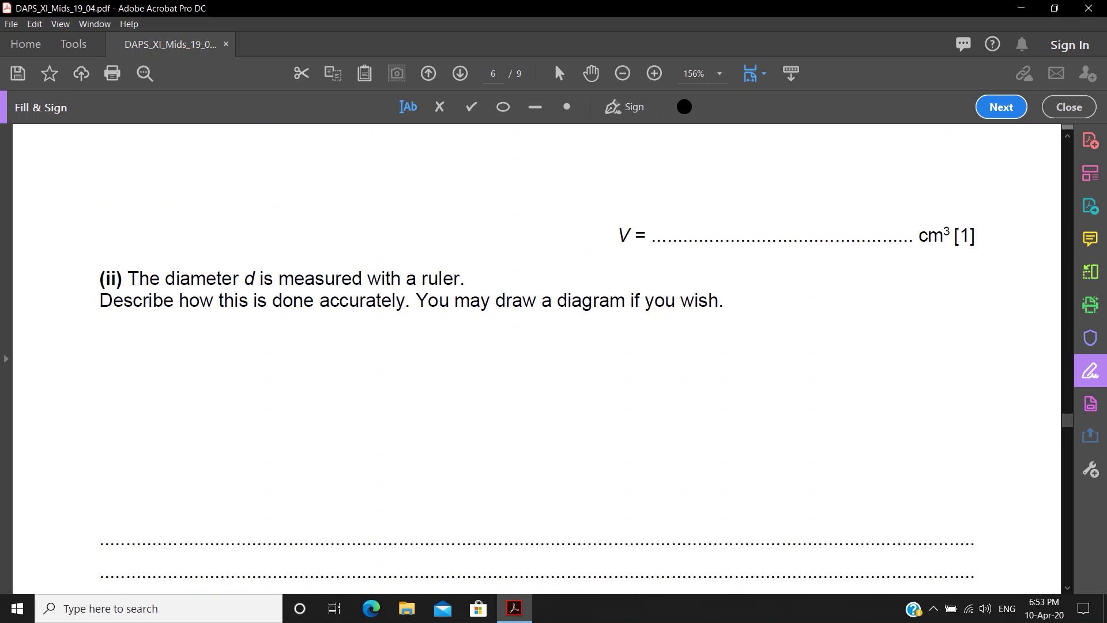
scroll(536, 358, "down", 20)
scroll(537, 357, "down", 20)
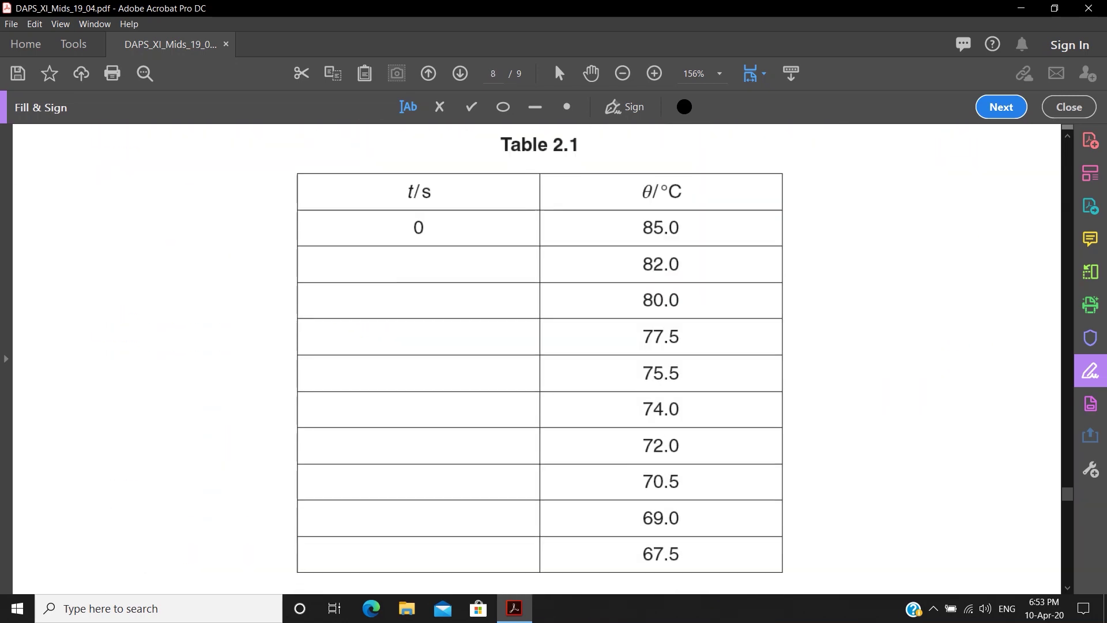
left_click(398, 264)
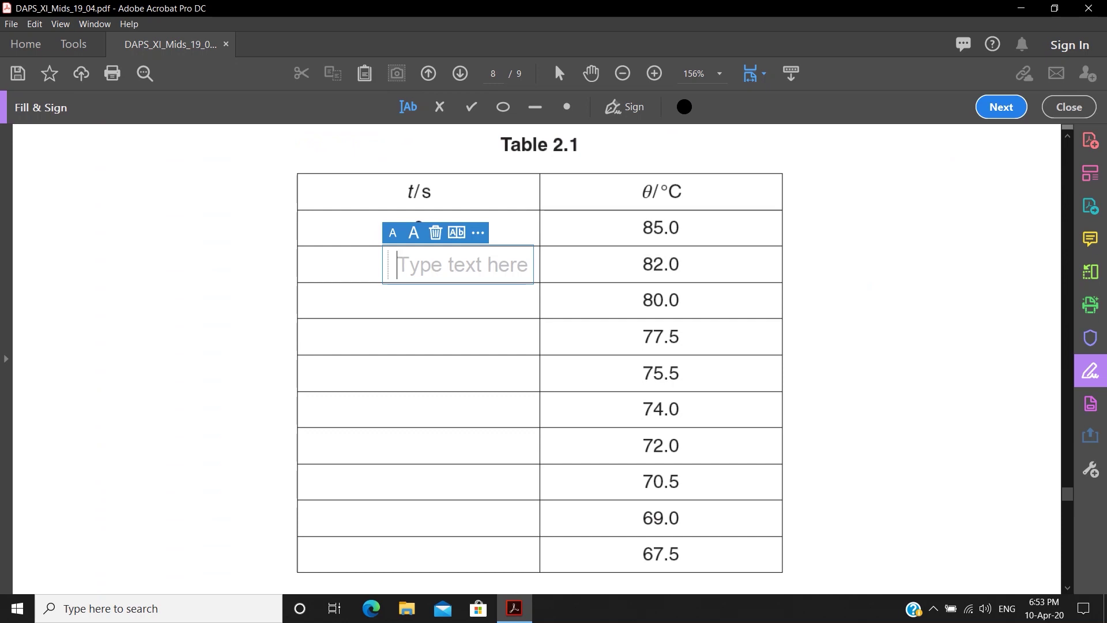
type("56")
left_click(427, 301)
left_click(427, 302)
type("56")
- Enter 342, 5345 and 3453 in the following t/s cells of Table 2.1
left_click(430, 337)
left_click(430, 338)
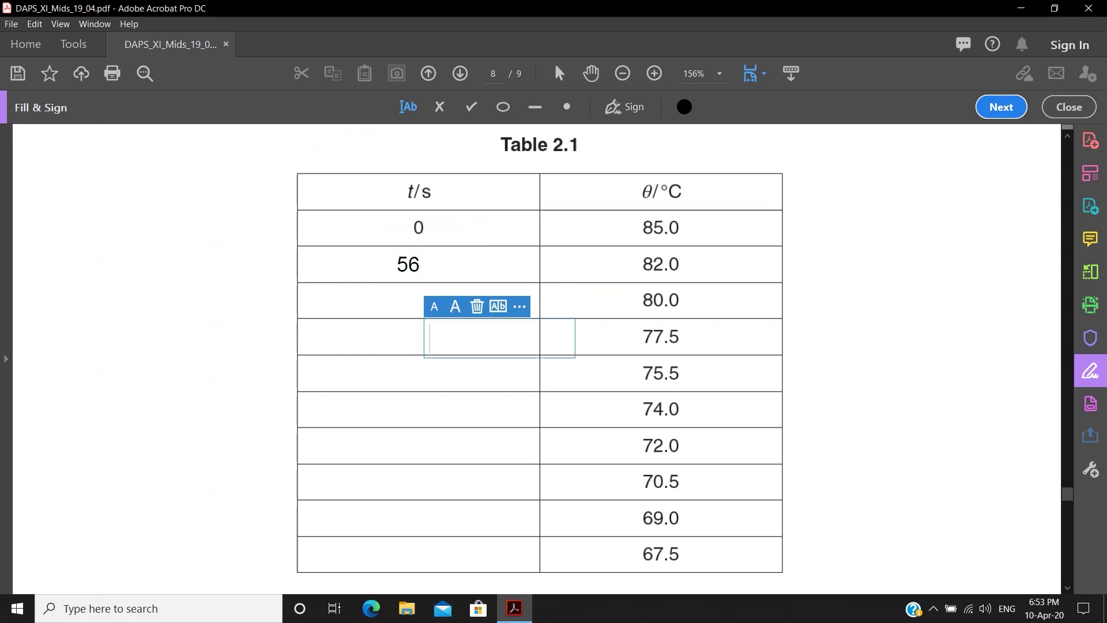
left_click(392, 338)
type("342")
left_click(398, 379)
type("5345")
left_click(388, 422)
type("453")
left_click(387, 453)
type("3453")
left_click(404, 487)
scroll(536, 358, "down", 12)
scroll(537, 357, "down", 15)
scroll(536, 357, "up", 10)
left_click(11, 24)
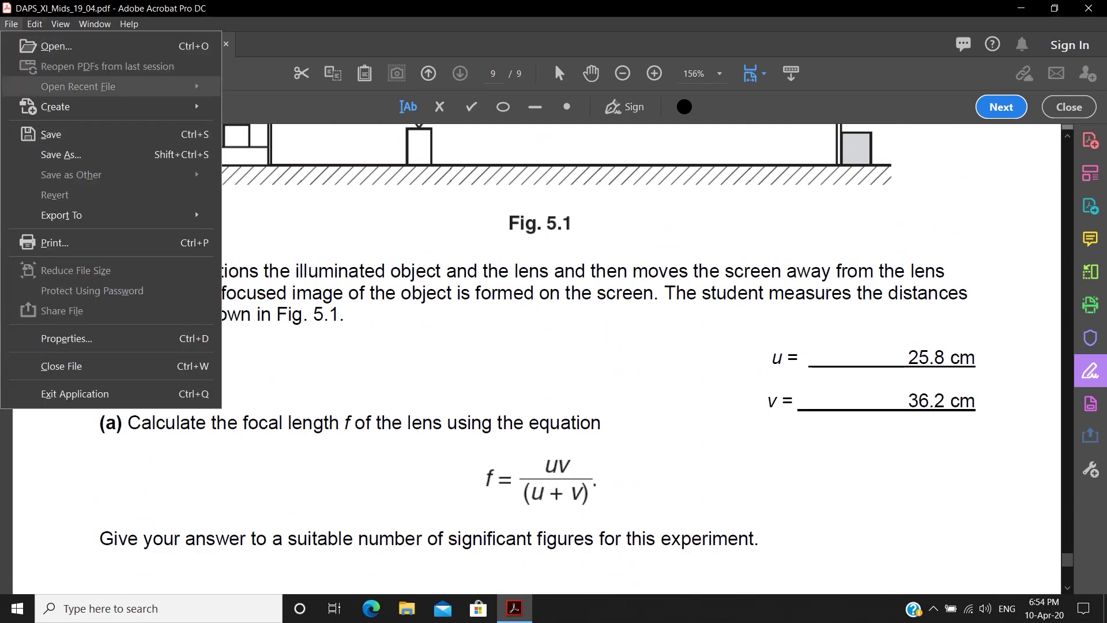
- Save a copy to the Desktop as 'DAPS_XI_Mids_19_04 SOLVED', then exit Acrobat
left_click(61, 155)
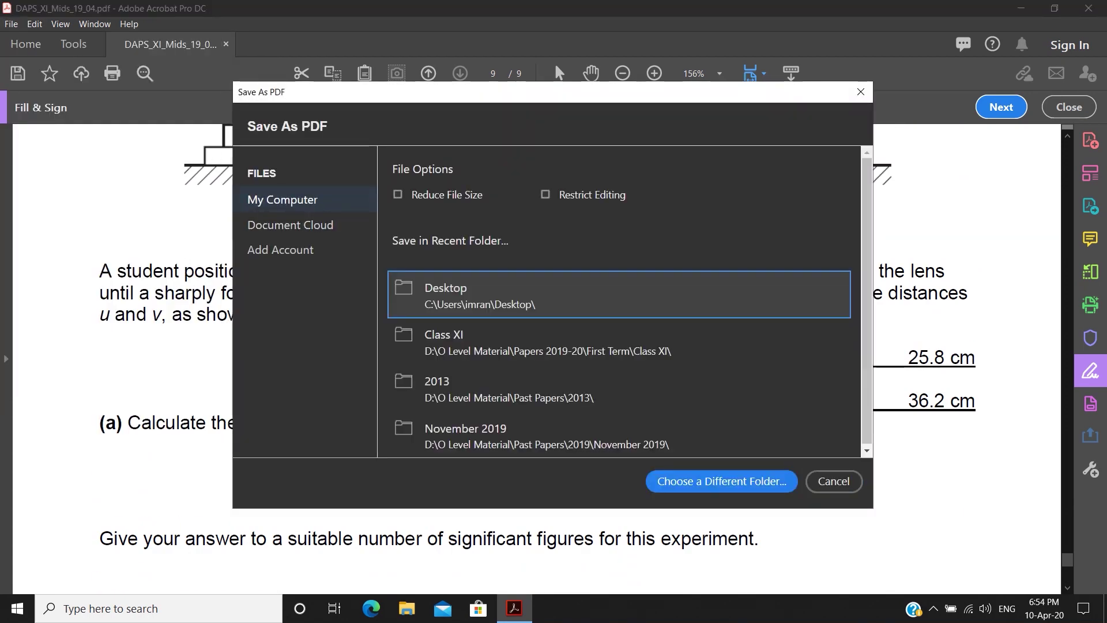
key("ctrl+alt+d")
mouse_move(384, 272)
left_mouse_down()
mouse_move(415, 306)
mouse_move(552, 319)
left_mouse_up()
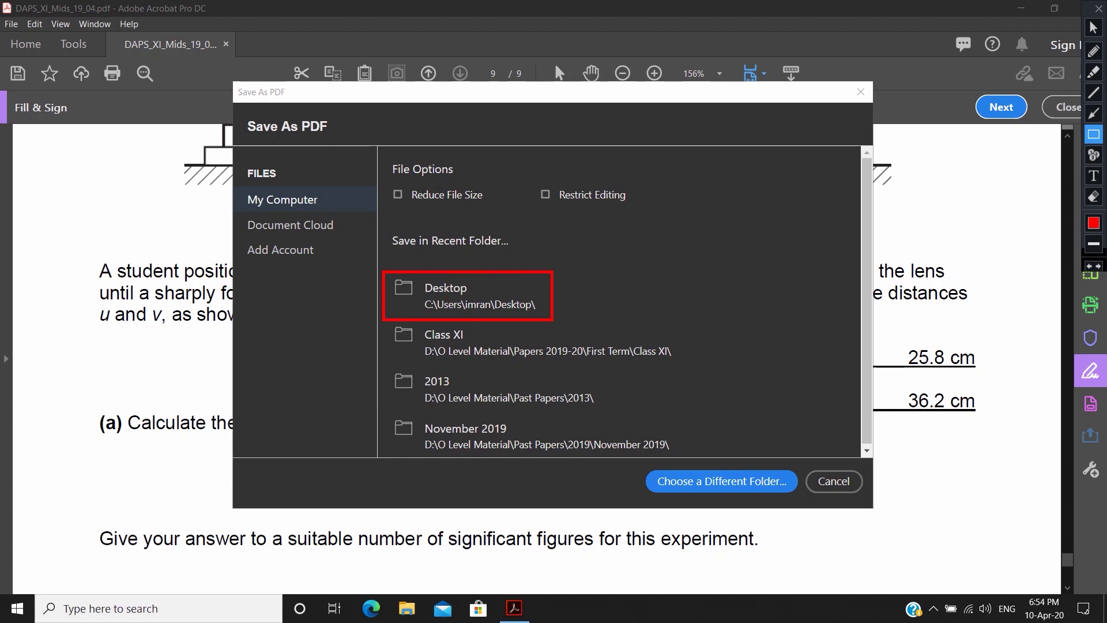
key("ctrl+alt+d")
left_click(464, 294)
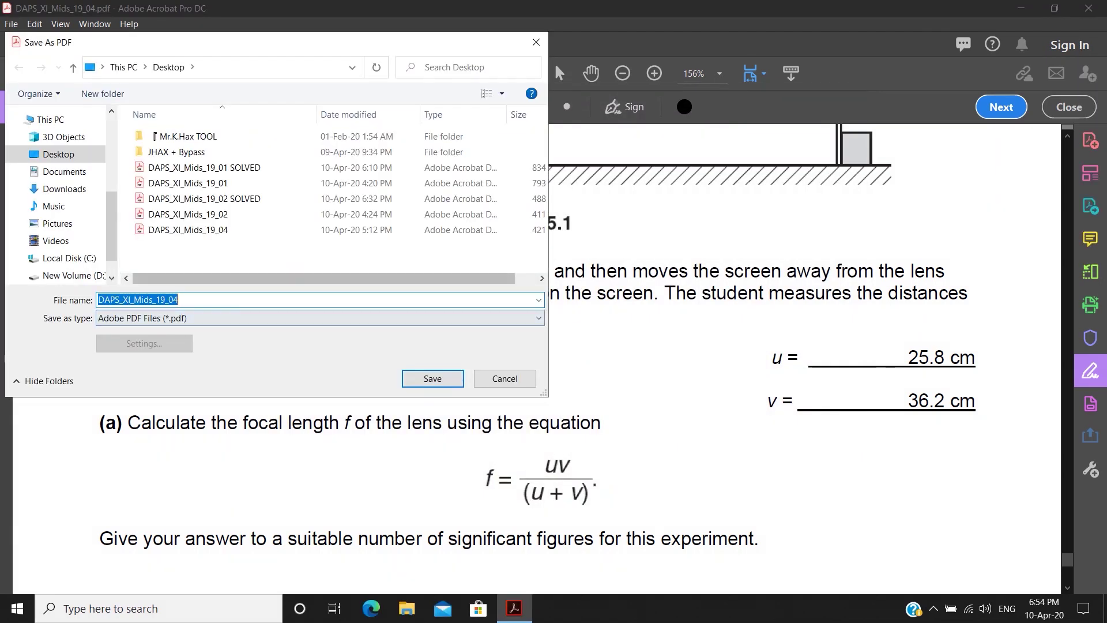
left_click(180, 299)
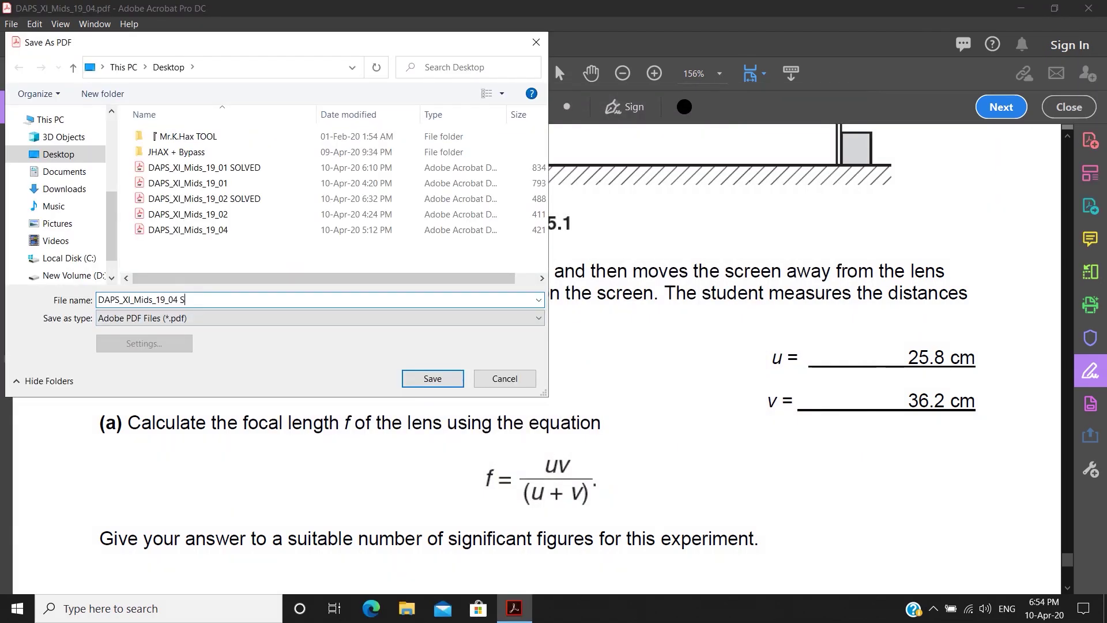
key("ctrl+alt+d")
left_click_drag(89, 290, 208, 313)
key("ctrl+alt+d")
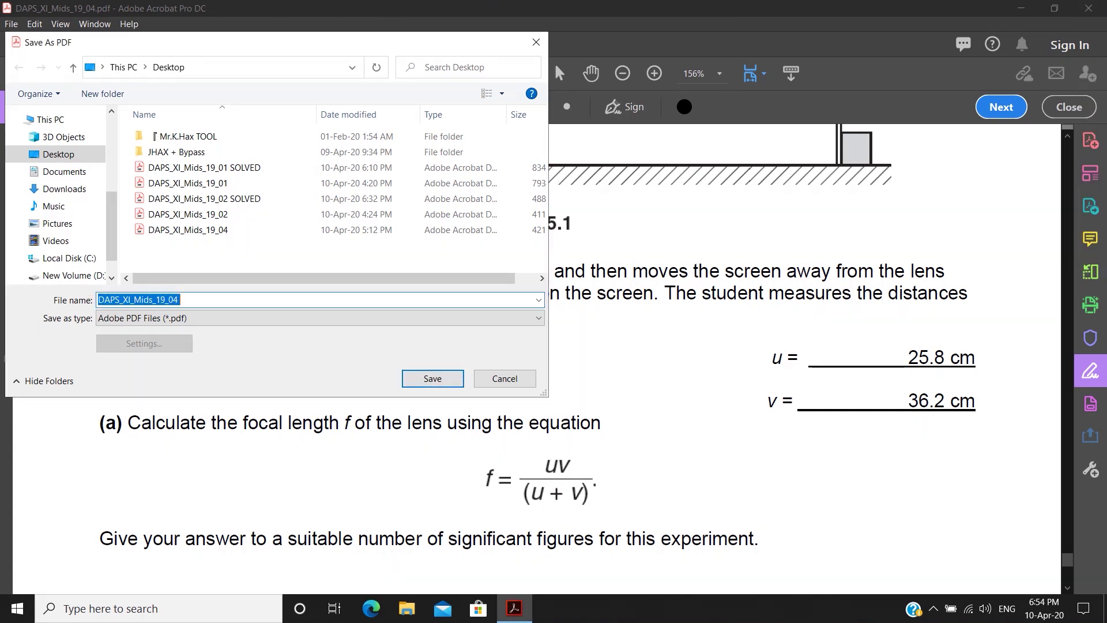
left_click(180, 299)
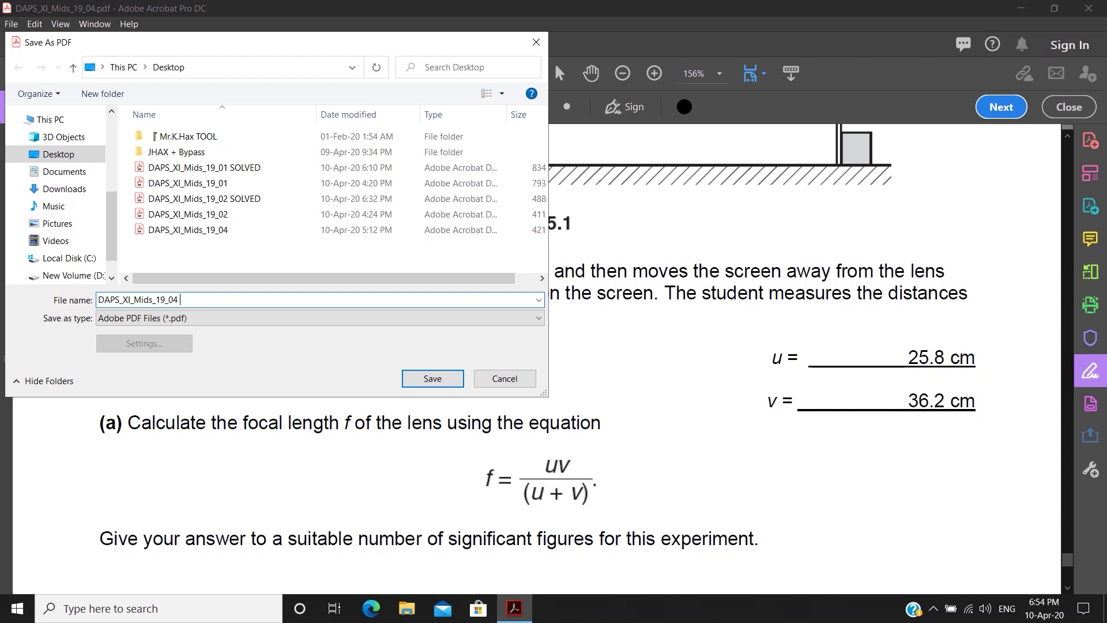
key("Return")
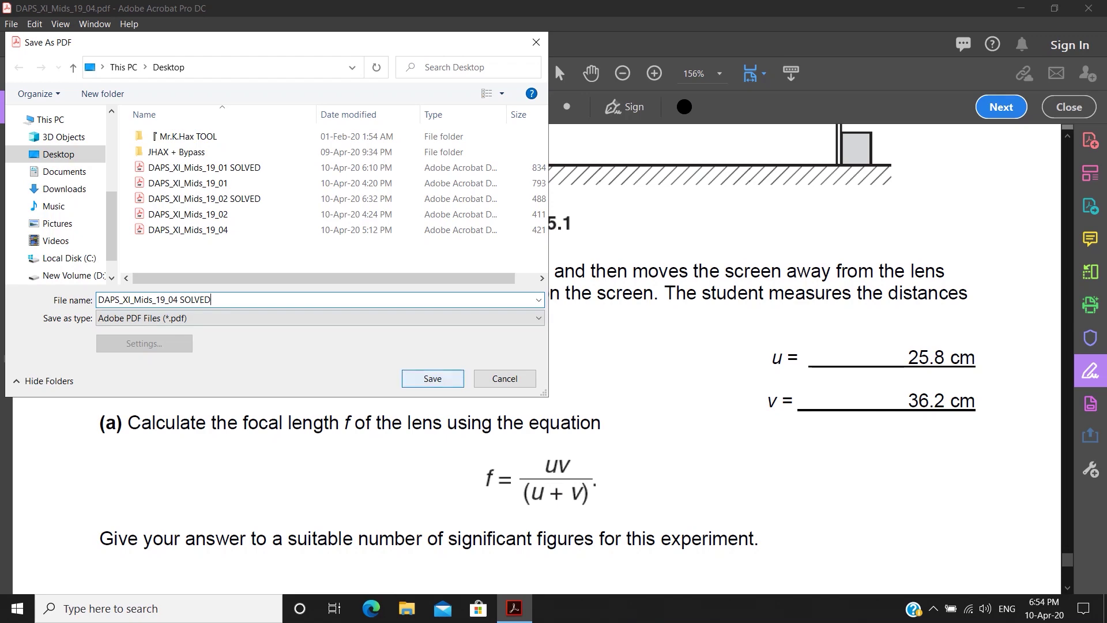
left_click(1089, 8)
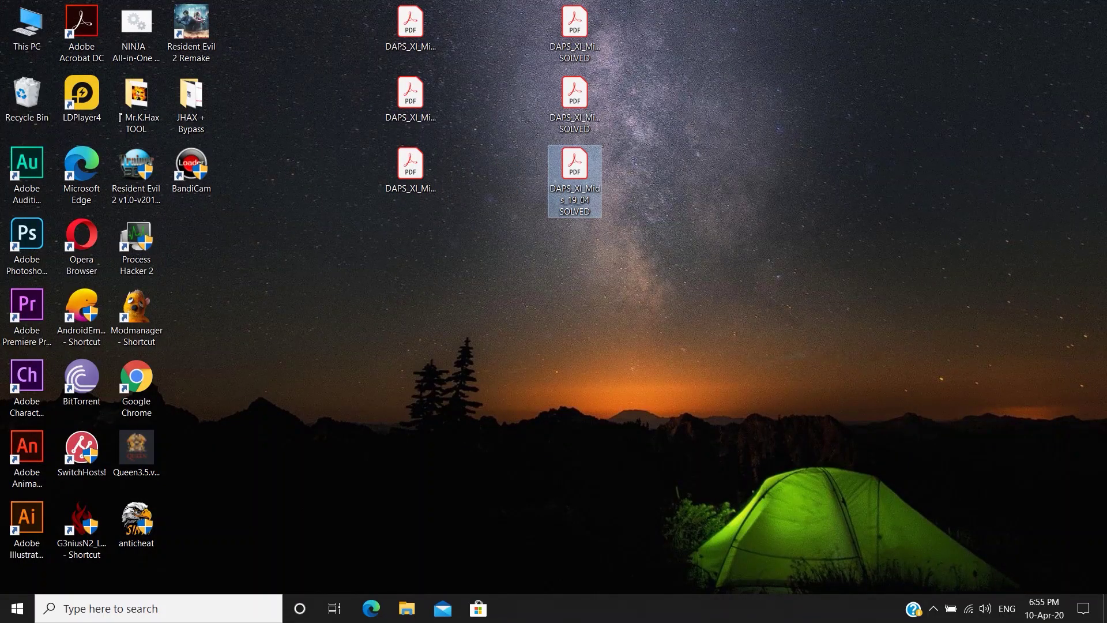
left_click(681, 191)
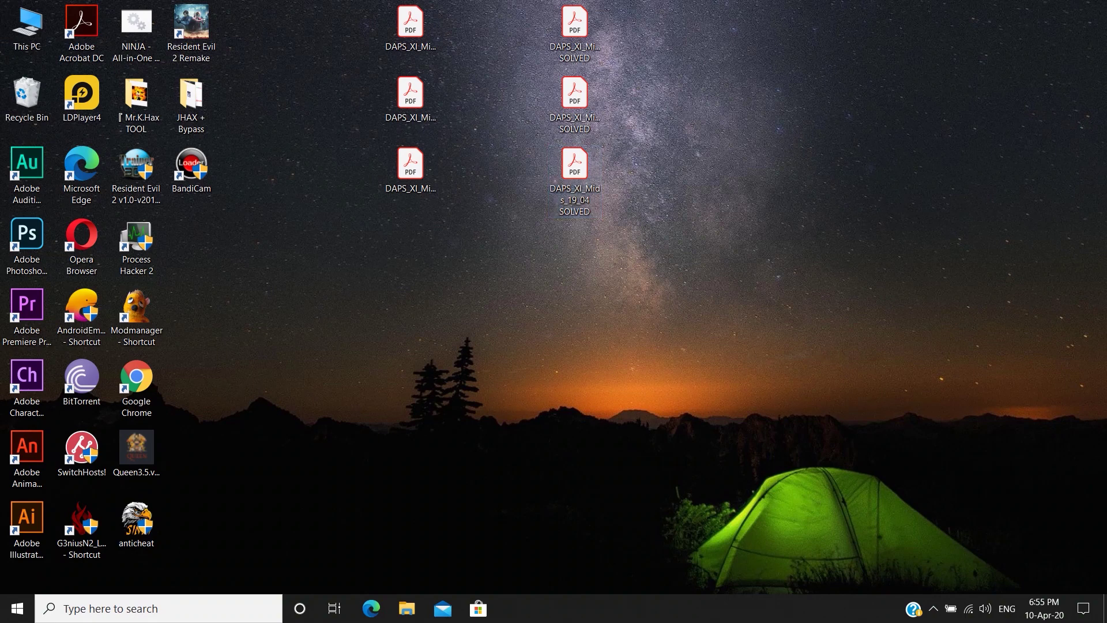
left_click(683, 9)
mouse_move(552, 139)
left_mouse_down()
mouse_move(568, 199)
mouse_move(608, 216)
left_mouse_up()
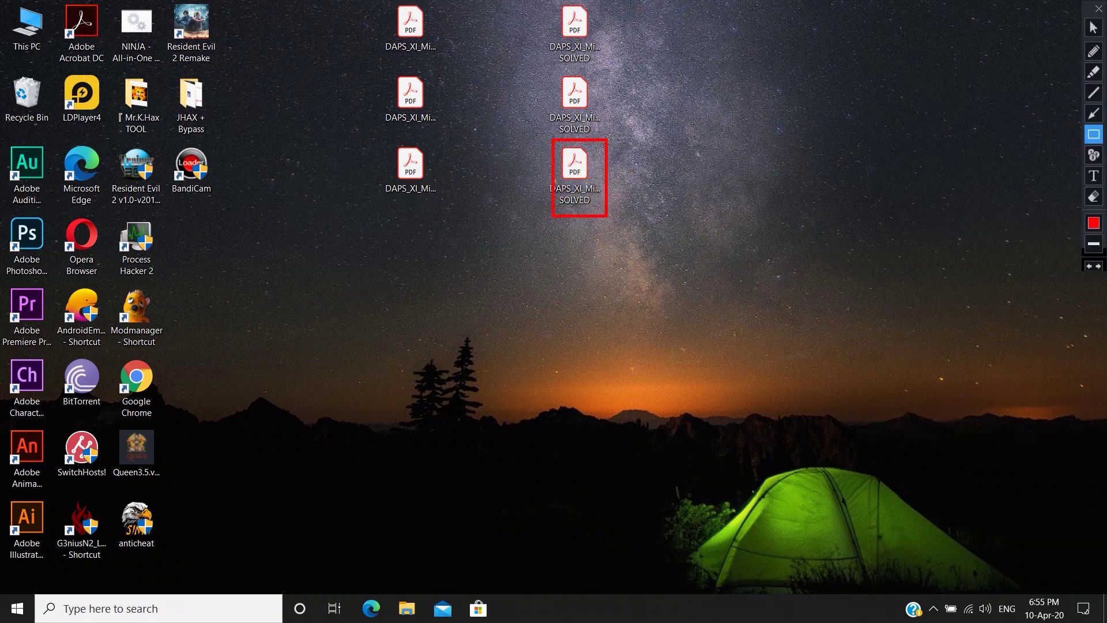
key("Escape")
double_click(575, 173)
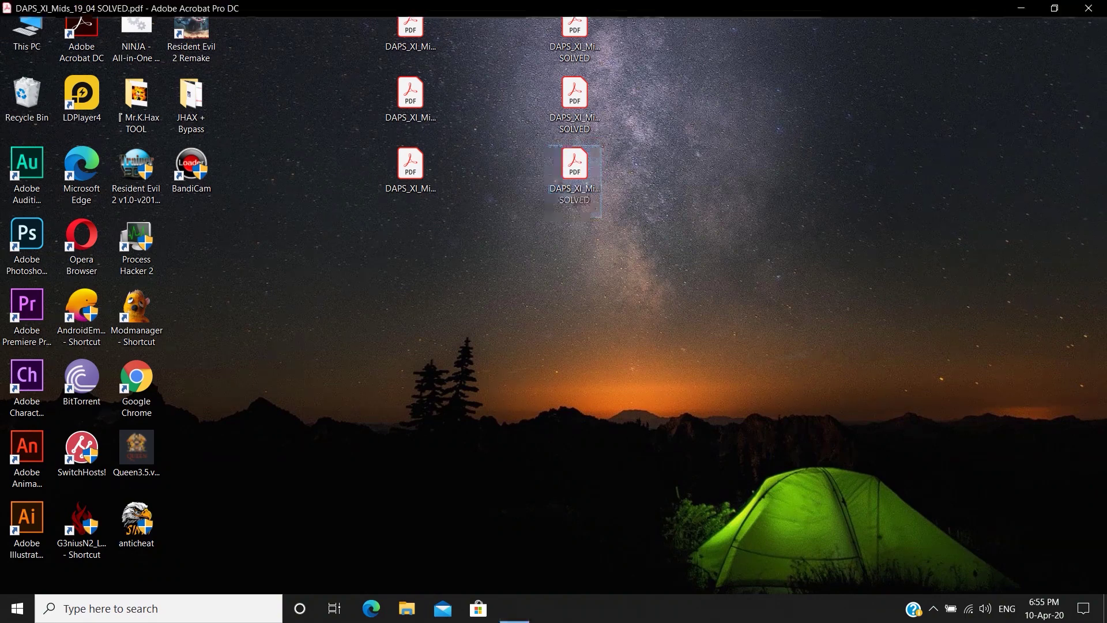
scroll(480, 342, "down", 10)
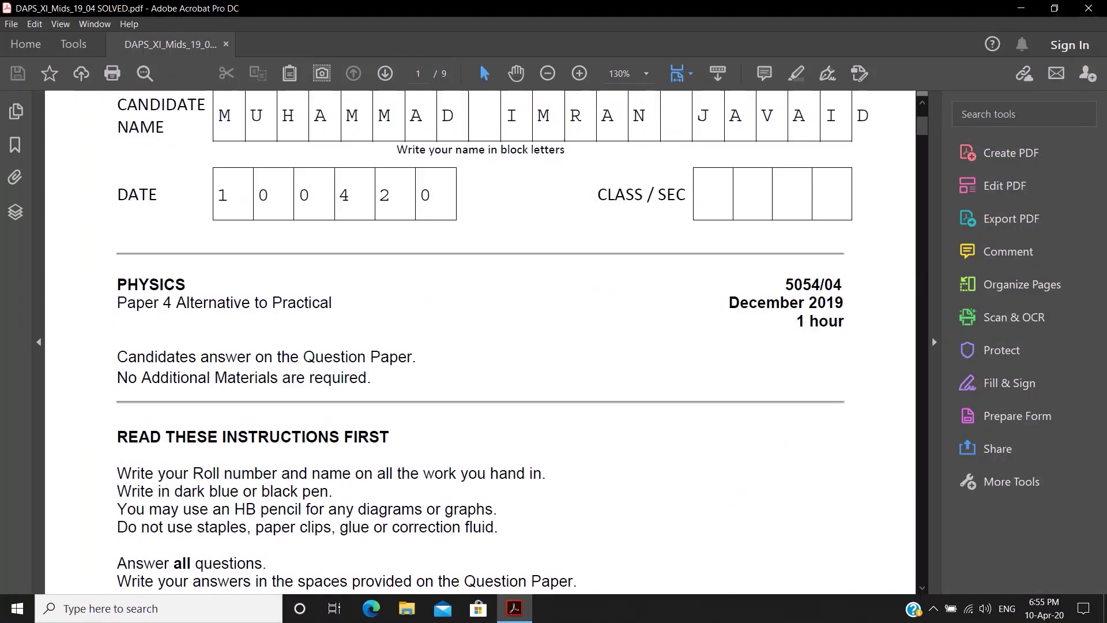
scroll(480, 342, "down", 20)
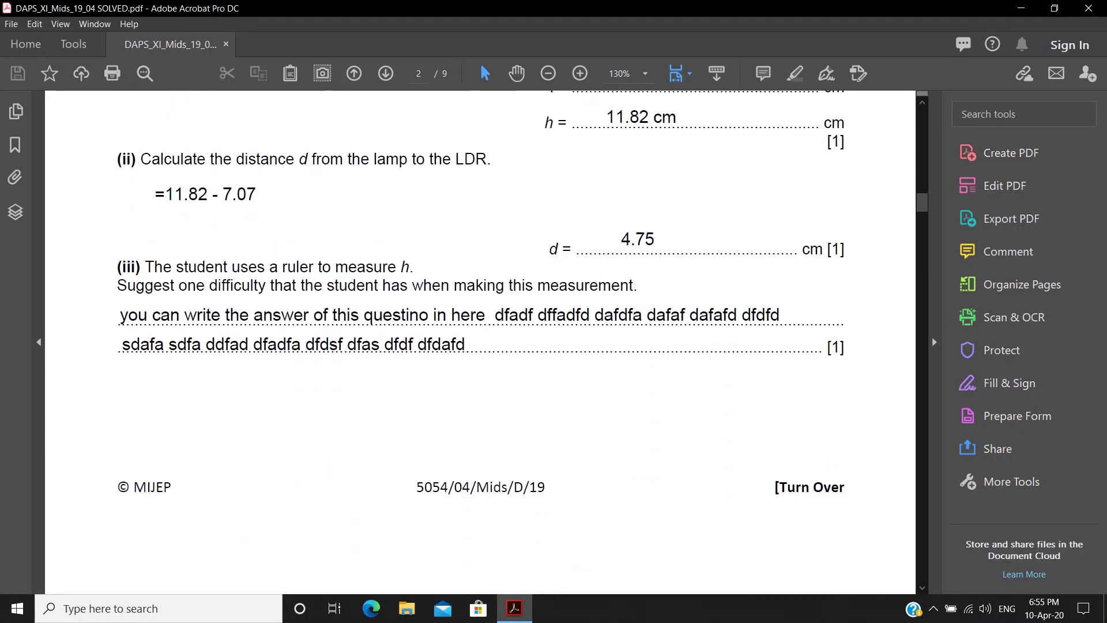
scroll(481, 342, "down", 5)
left_click(1089, 8)
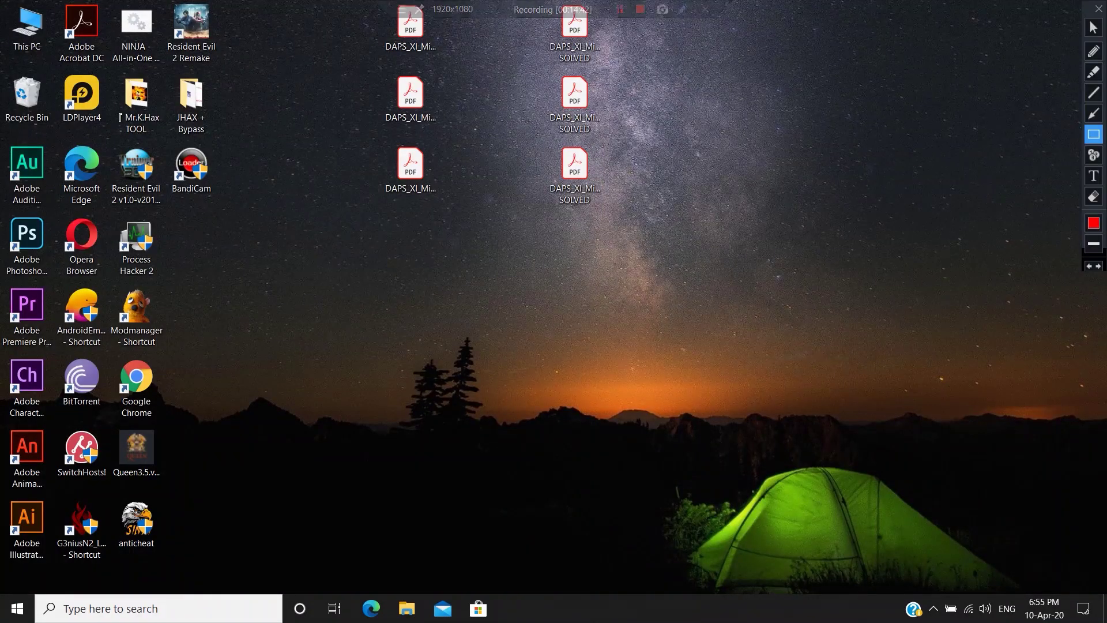
mouse_move(541, 217)
left_mouse_down()
mouse_move(631, 33)
mouse_move(616, 19)
left_mouse_up()
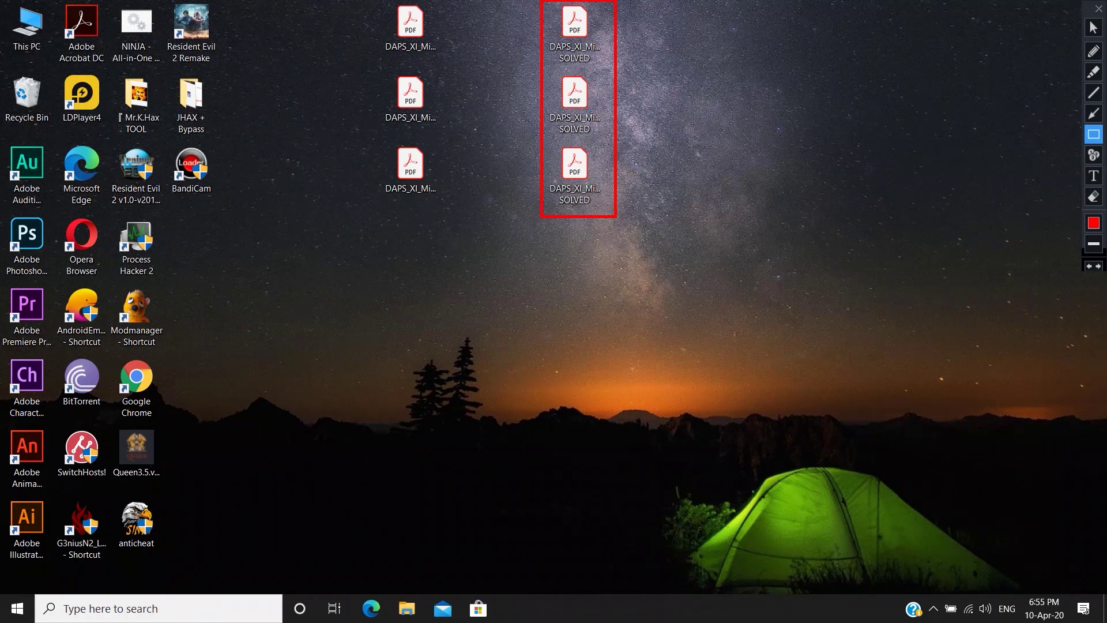
key("Escape")
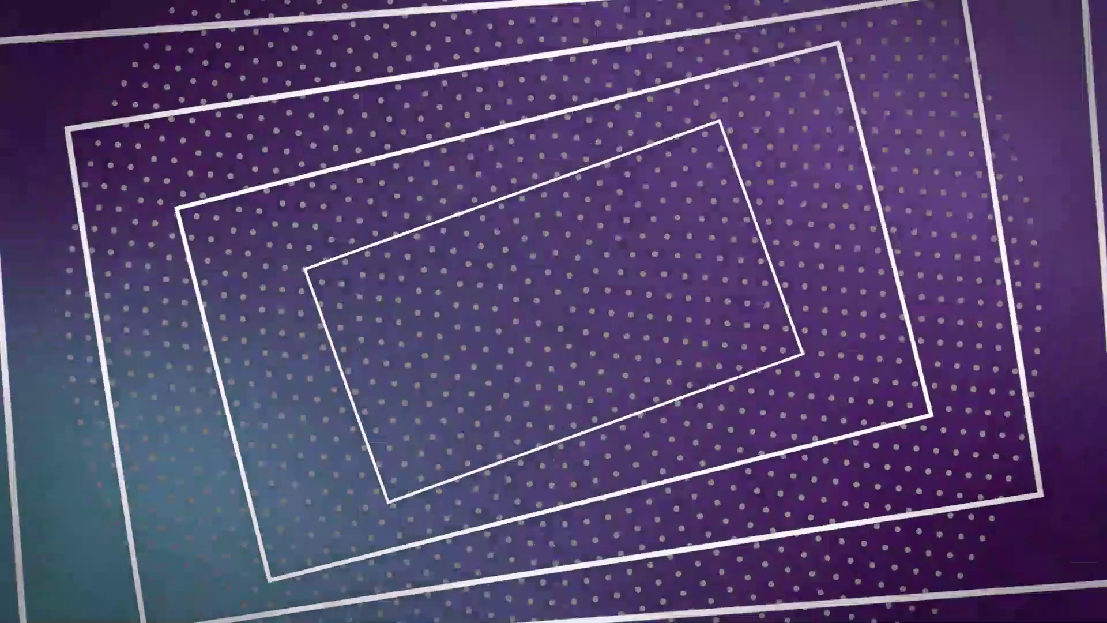